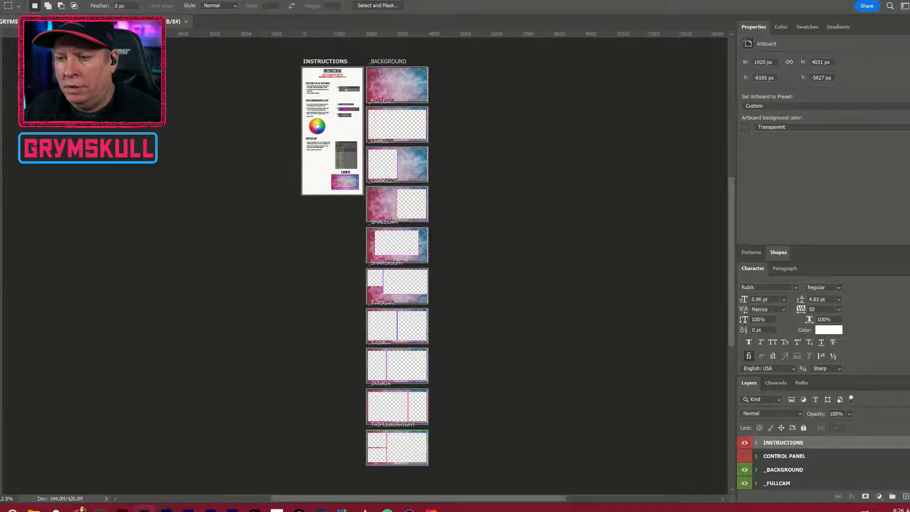
Switch to Canva and change from the personal account to the media company's Pro team account
left_click(166, 509)
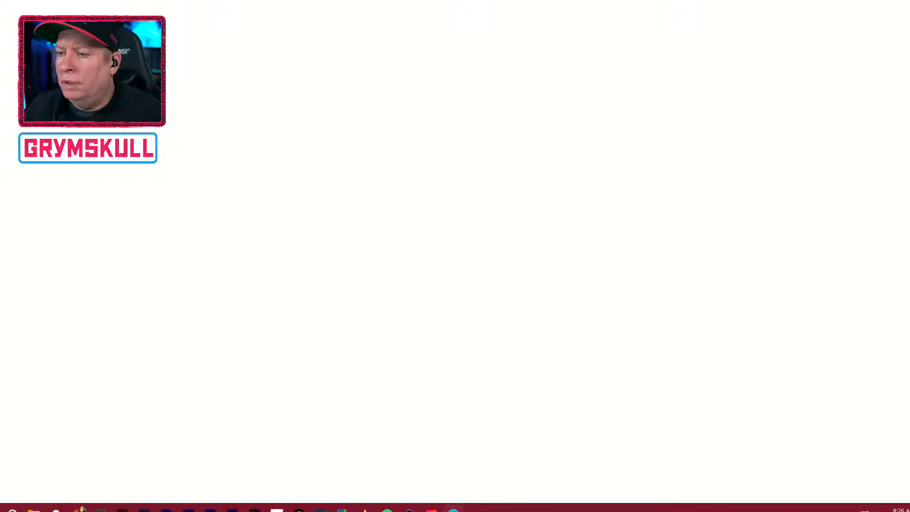
left_click(453, 510)
left_click(453, 509)
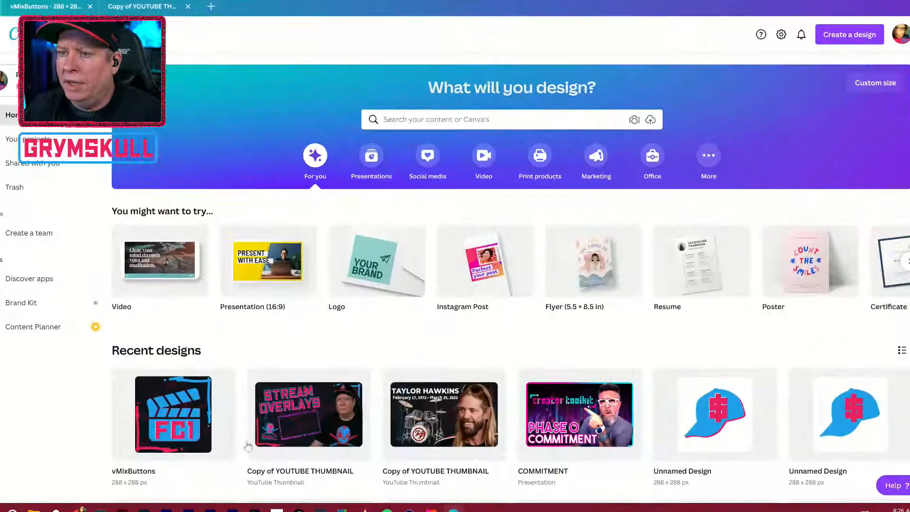
left_click(9, 78)
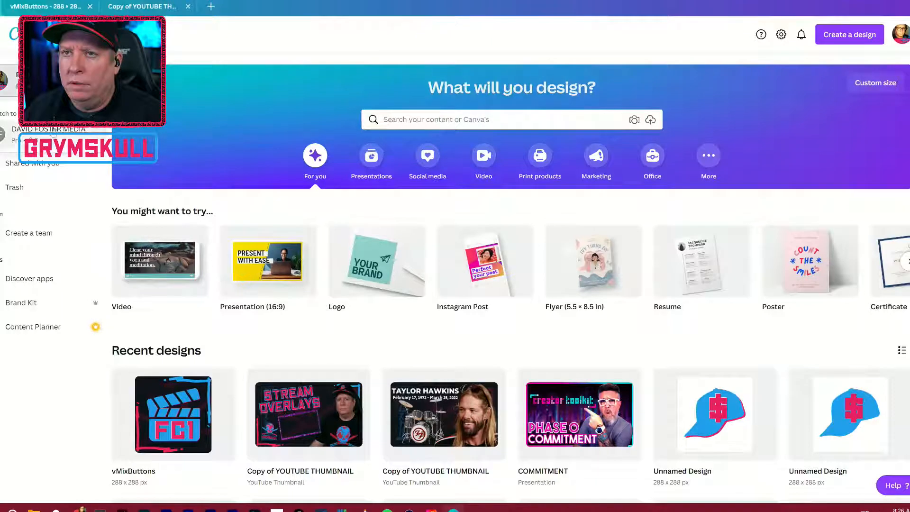
left_click(53, 132)
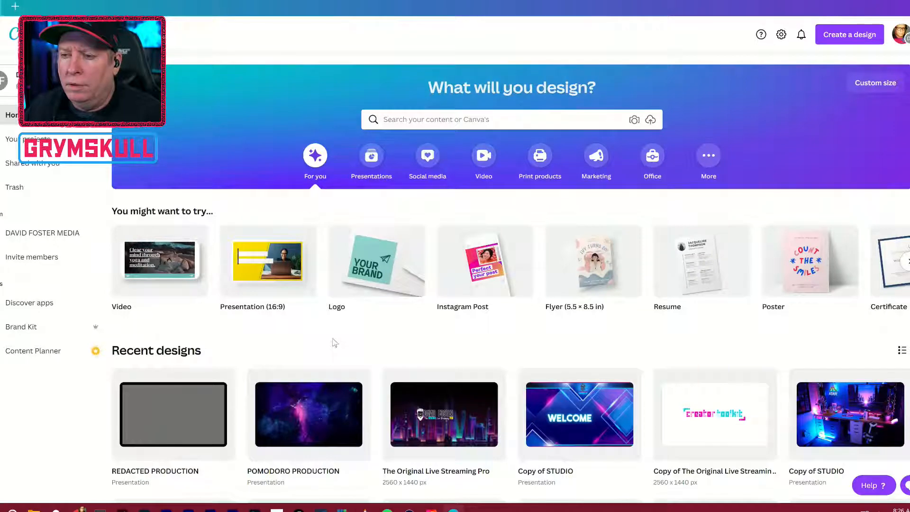
Open the recent design "The Original Live Streaming Pro" for editing, look through its pages, and close its preview on the home page
scroll(335, 342, "down", 1)
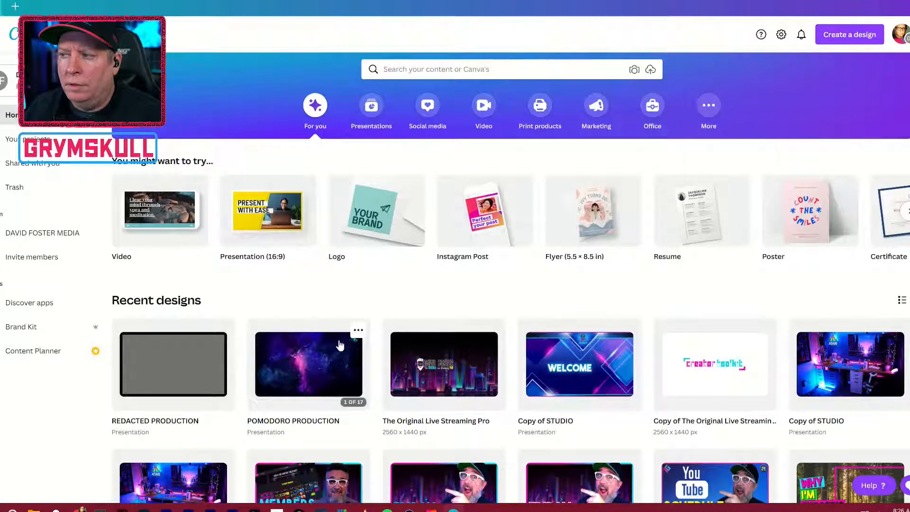
scroll(347, 370, "down", 1)
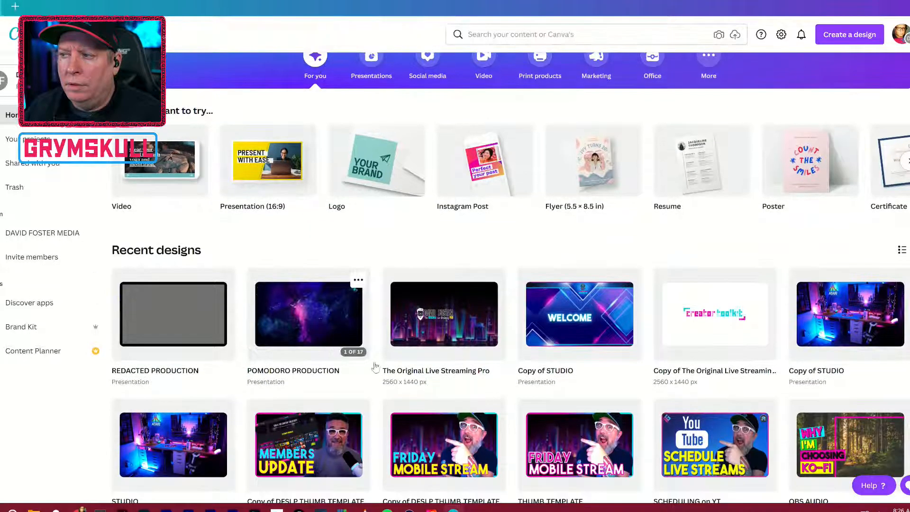
left_click(414, 319)
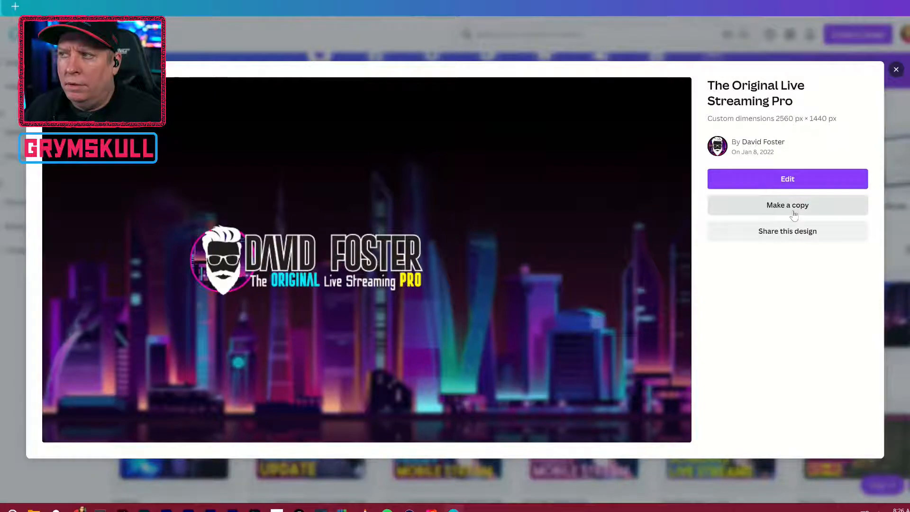
left_click(801, 179)
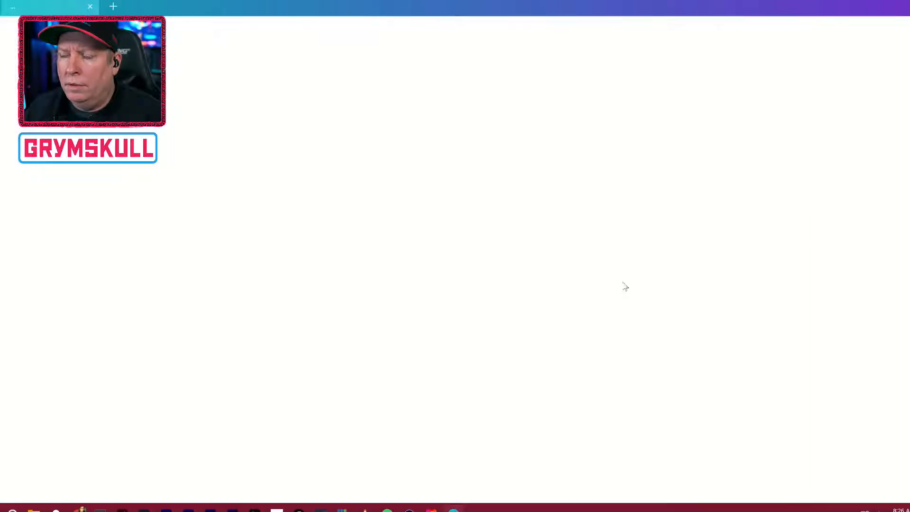
scroll(614, 256, "down", 15)
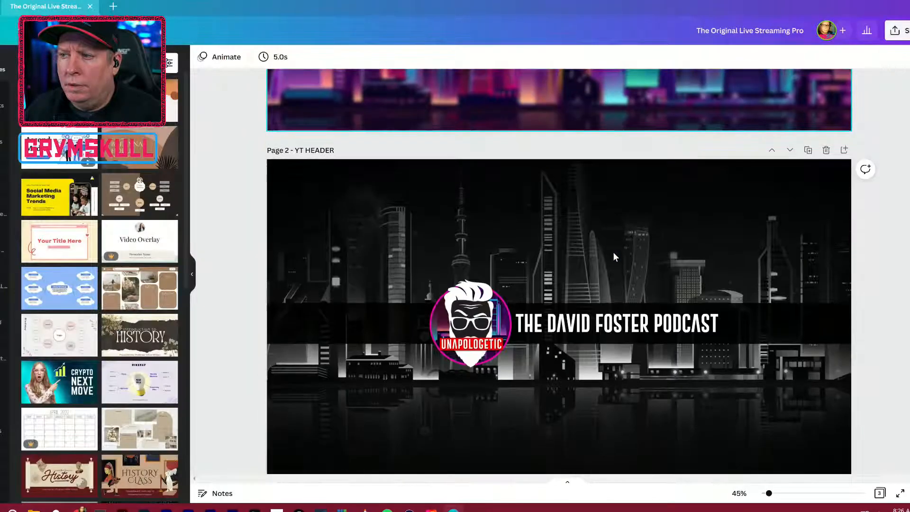
scroll(613, 252, "up", 15)
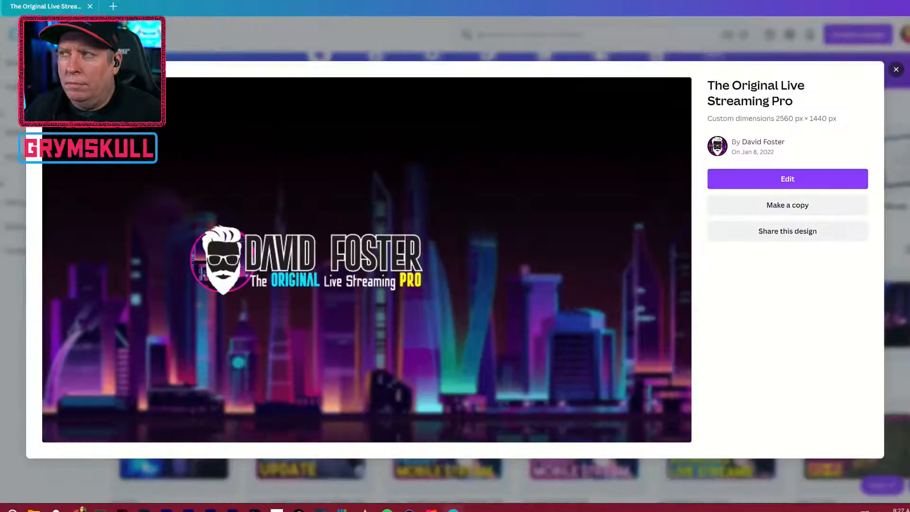
left_click(896, 70)
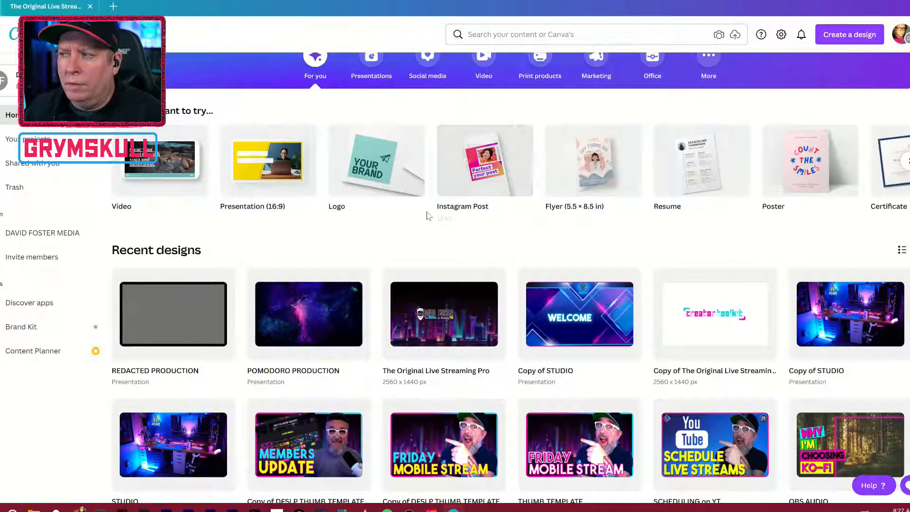
Open the team's folders and display the designs in the Team templates folder
scroll(422, 218, "down", 1)
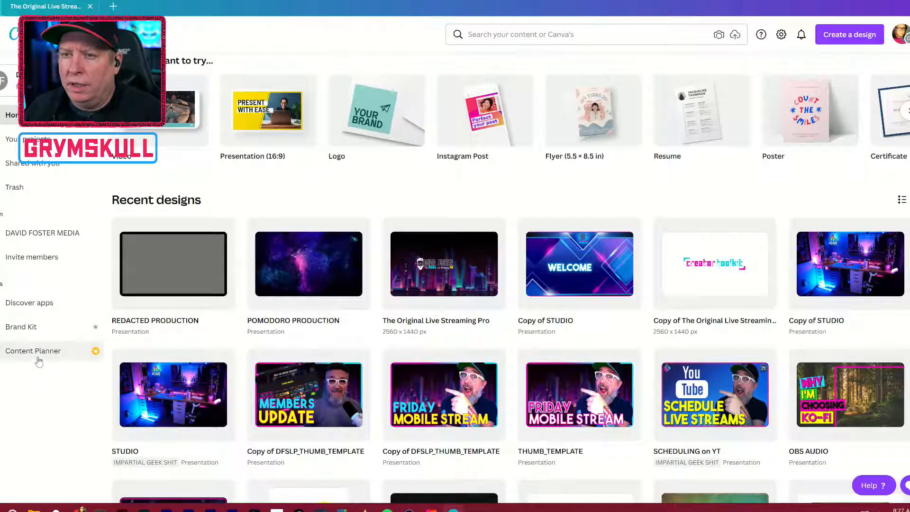
left_click(46, 237)
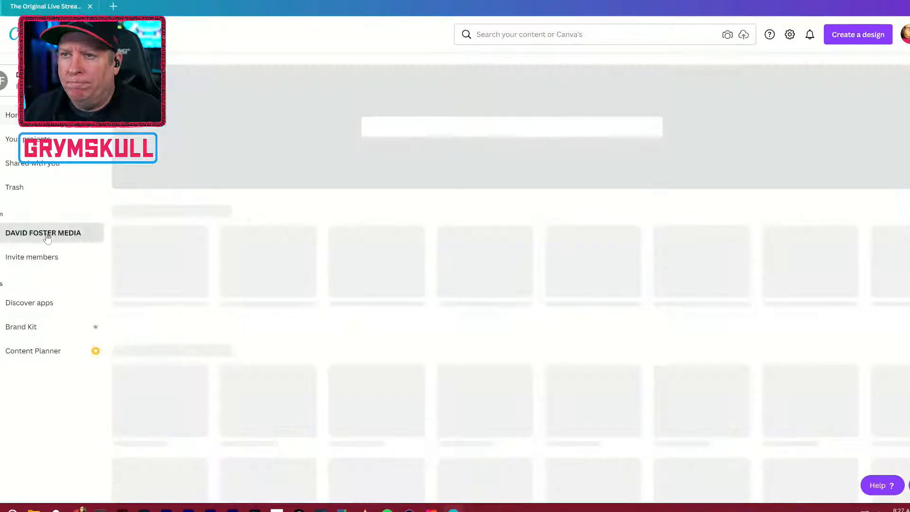
left_click(176, 246)
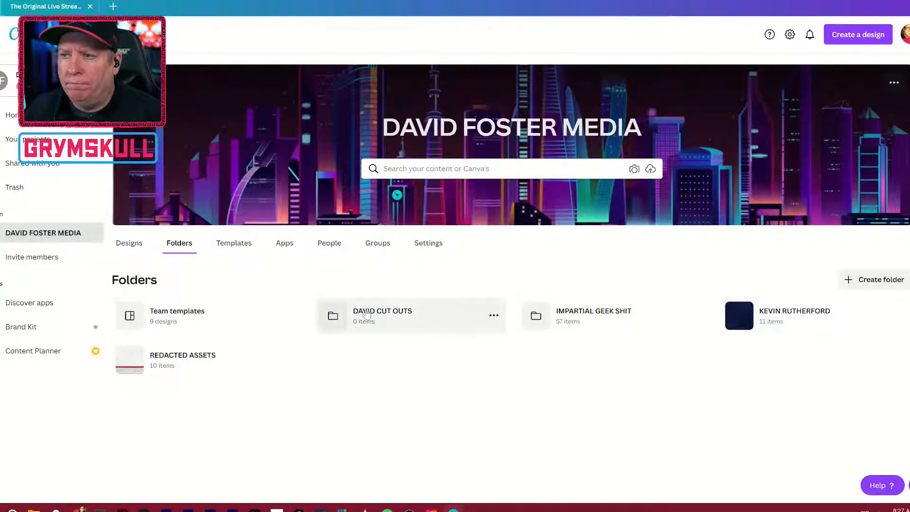
left_click(179, 319)
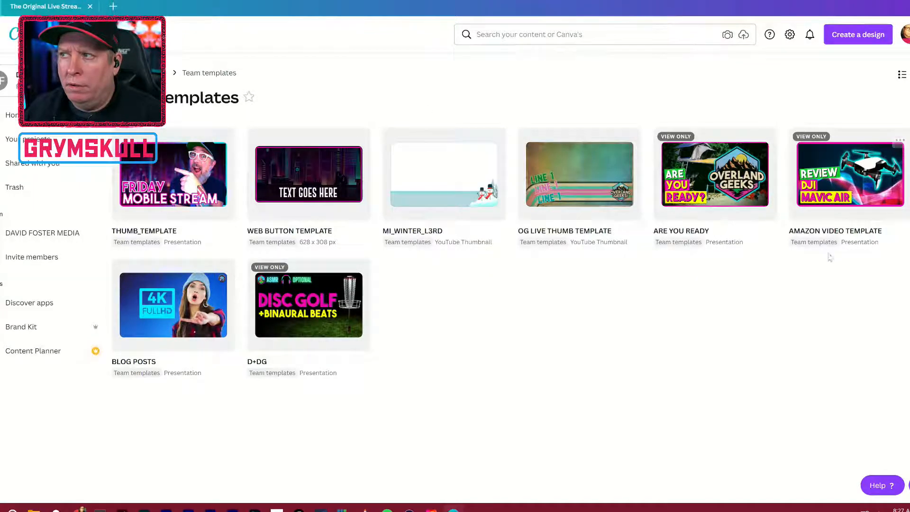
Return to the Canva home page with the team's recent designs
left_click(19, 123)
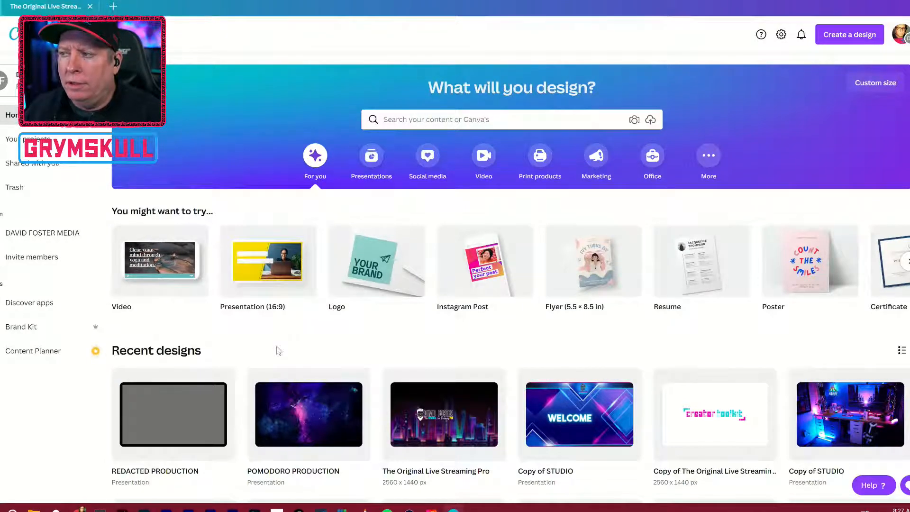
scroll(278, 351, "down", 1)
scroll(278, 350, "up", 1)
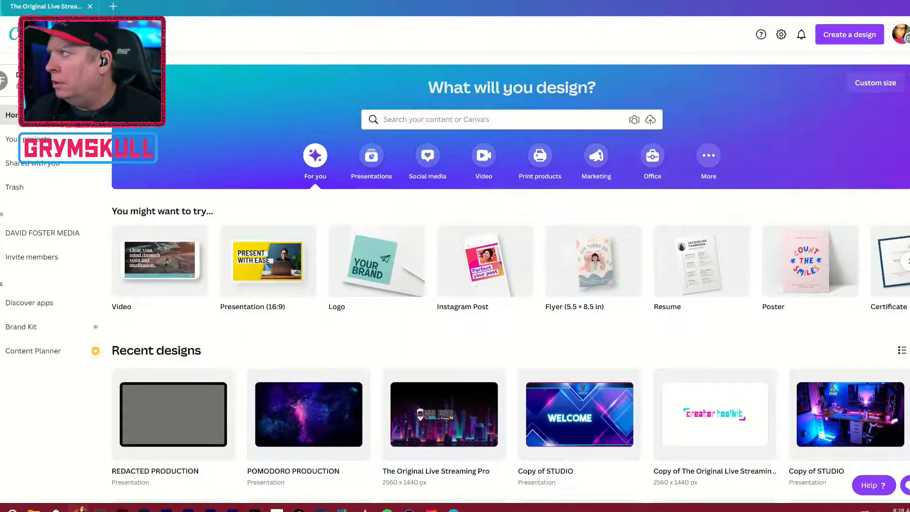
Bring the YouTube Studio browser window onto this screen, maximize it, and open the GrymSkull channel page
left_click_drag(909, 124, 360, 108)
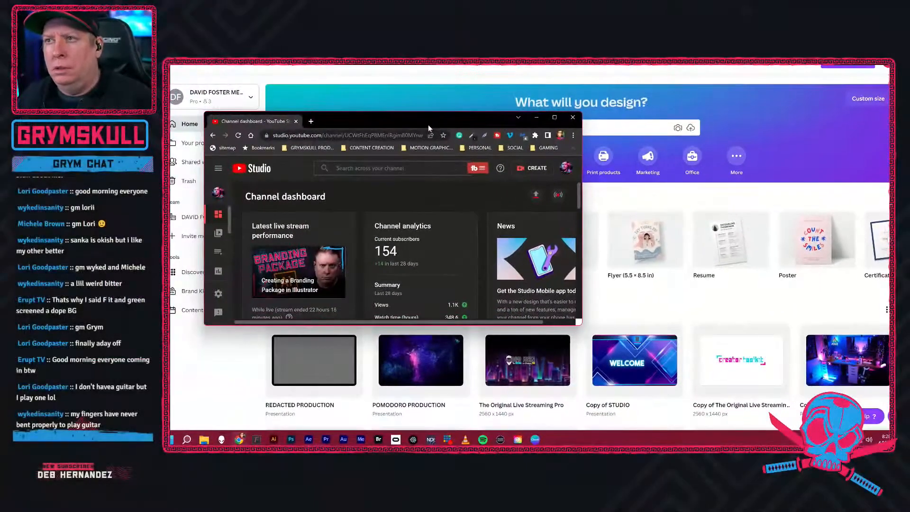
double_click(428, 125)
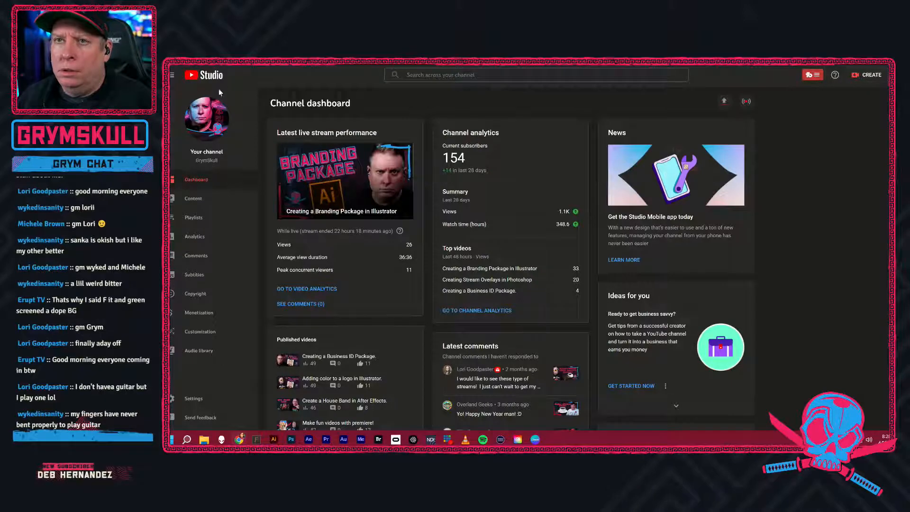
left_click(204, 118)
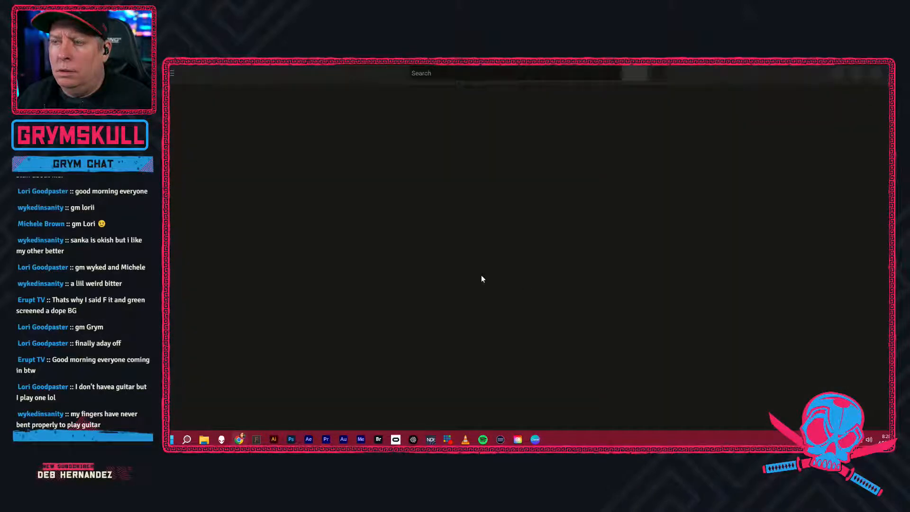
Look through the channel's uploaded videos and display its playlists
scroll(304, 326, "down", 5)
scroll(299, 326, "up", 6)
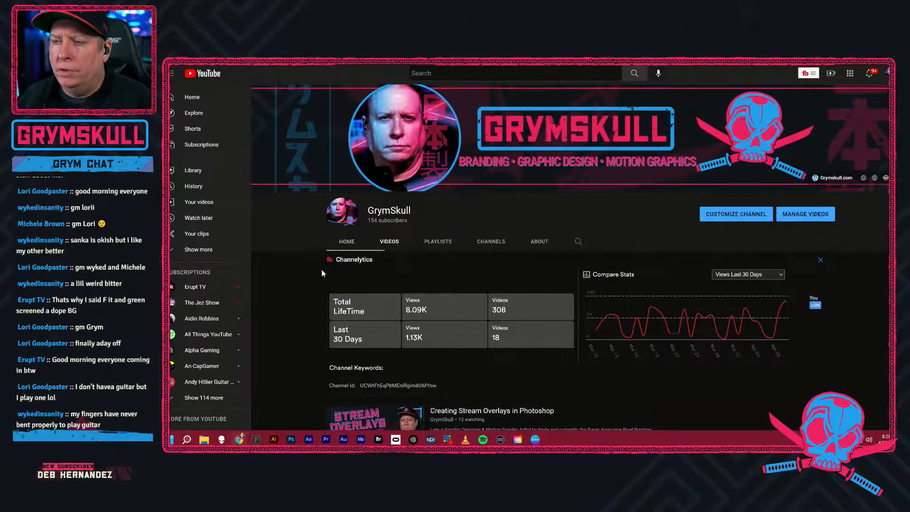
scroll(300, 275, "down", 4)
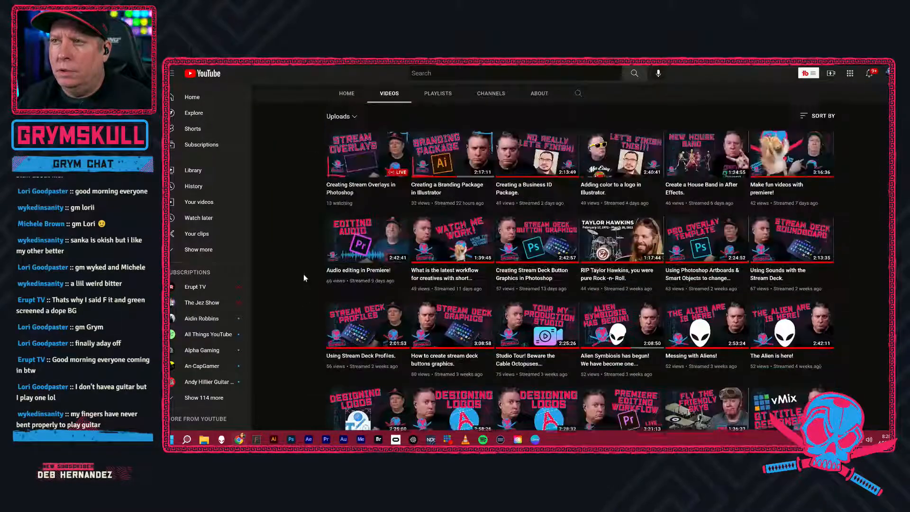
scroll(304, 275, "up", 3)
left_click(438, 211)
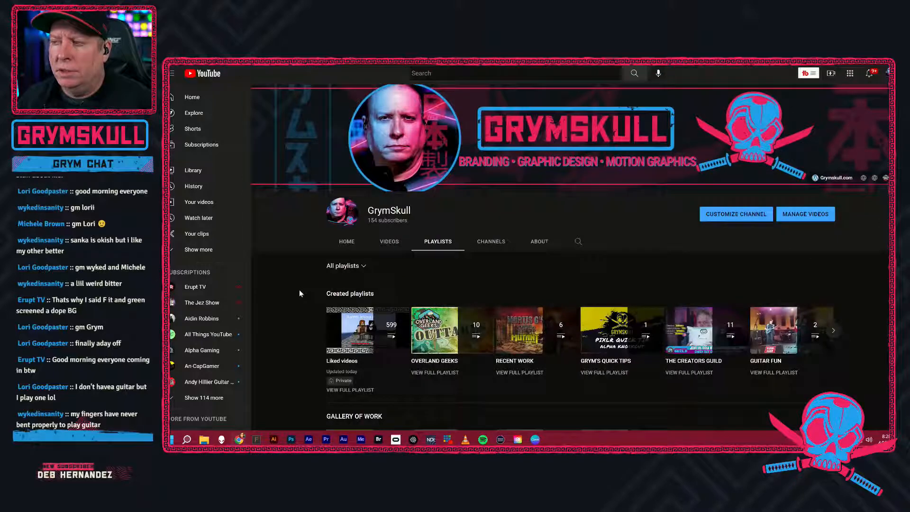
Play the LAMASCOS EVERLONG COVER video from the GUITAR FUN playlist and pause it at 1:14
left_click(783, 319)
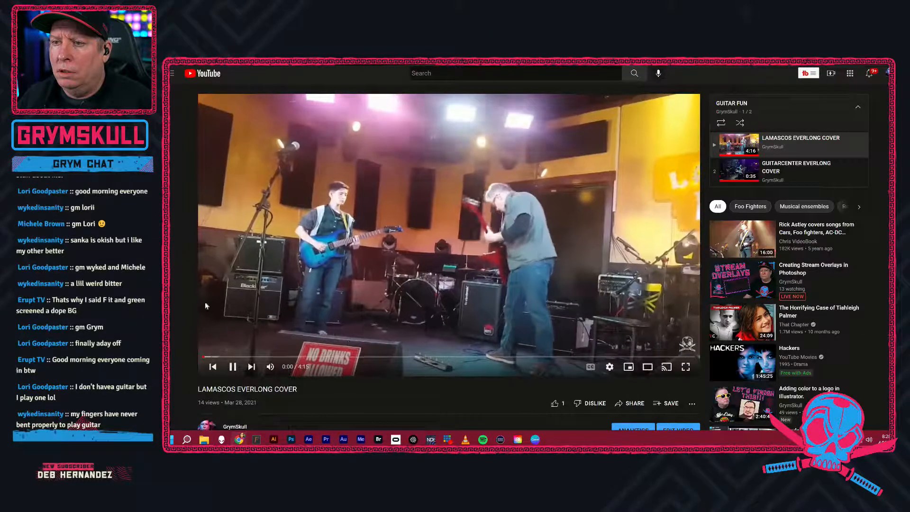
mouse_move(300, 370)
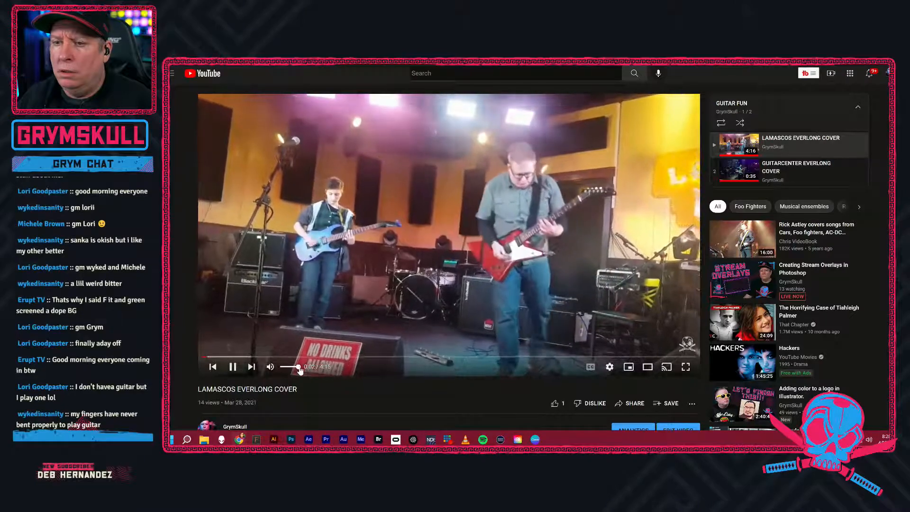
mouse_move(254, 434)
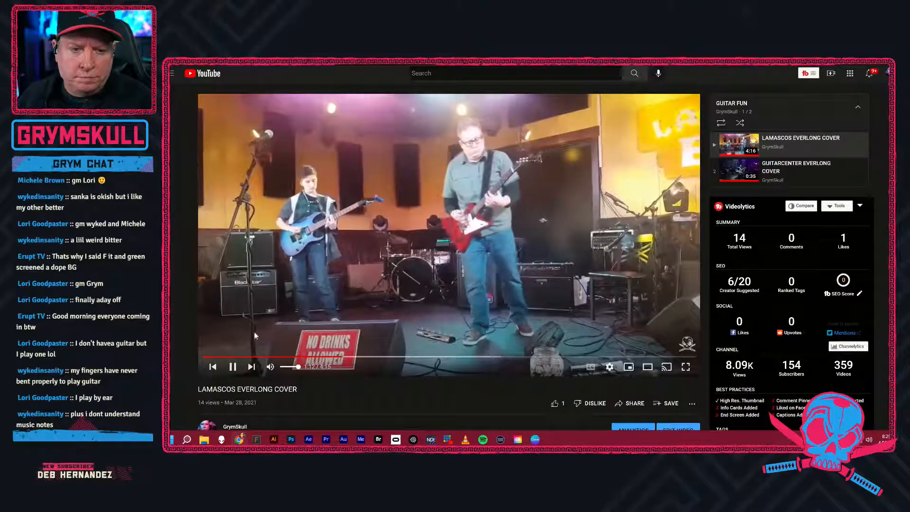
left_click(233, 367)
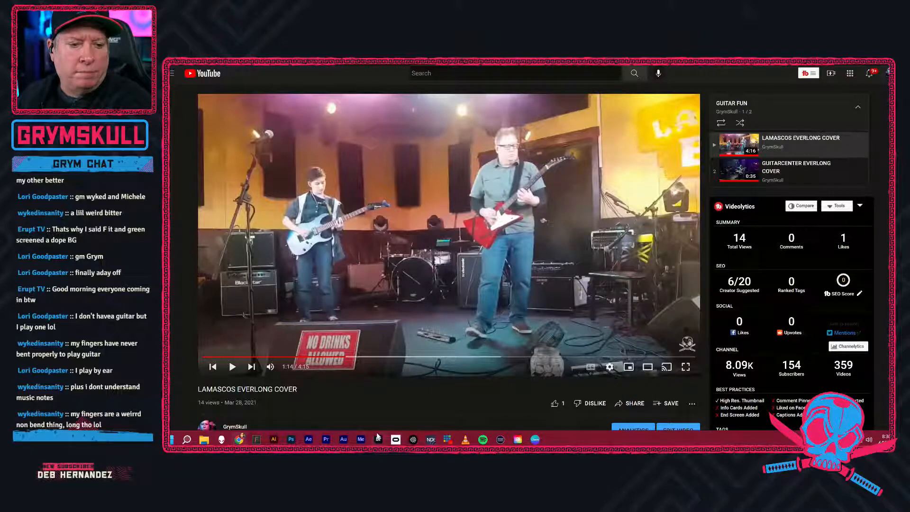
mouse_move(387, 438)
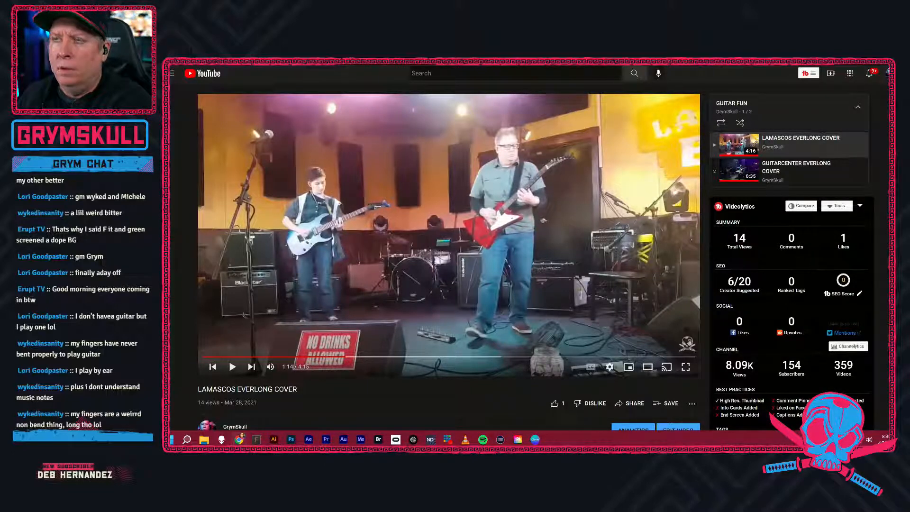
Switch back to Canva and examine the team's recent designs, from the thumbnails and templates down to the overlay assets
key("alt+Tab")
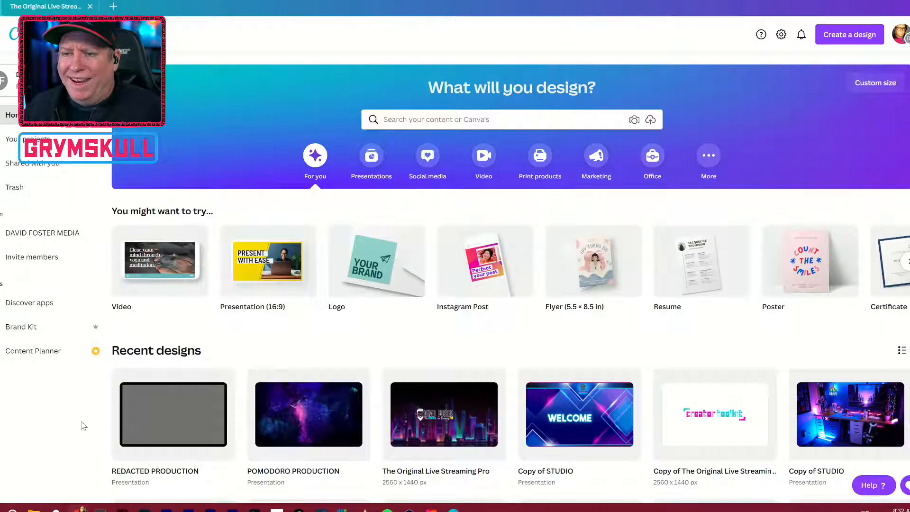
scroll(200, 400, "down", 1)
scroll(200, 400, "down", 3)
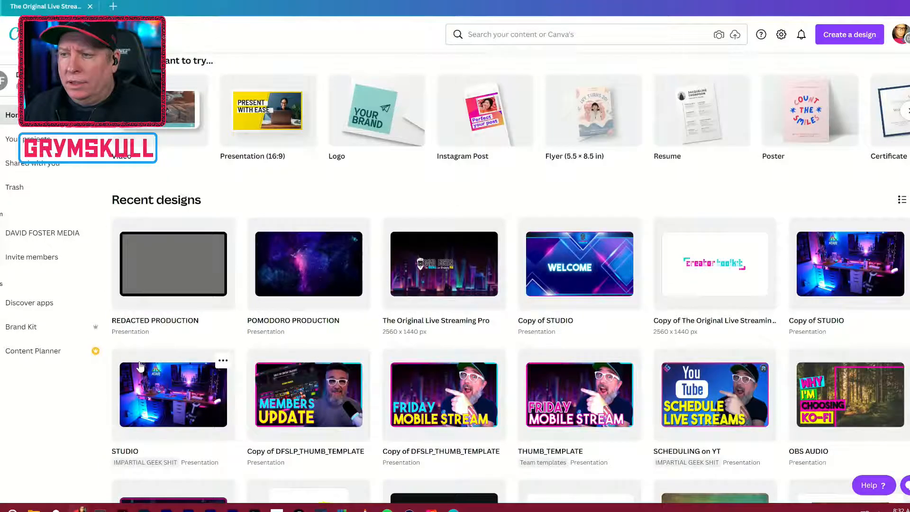
scroll(140, 365, "down", 2)
scroll(140, 365, "down", 3)
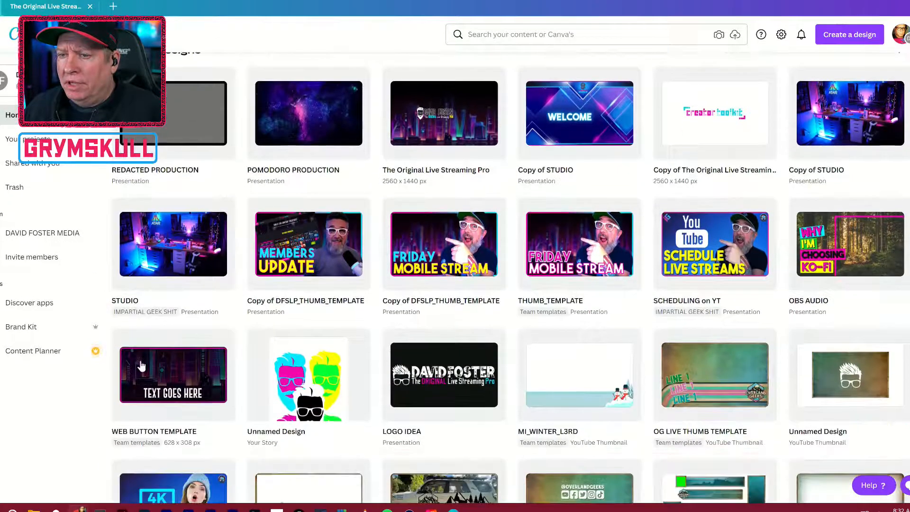
scroll(141, 365, "down", 10)
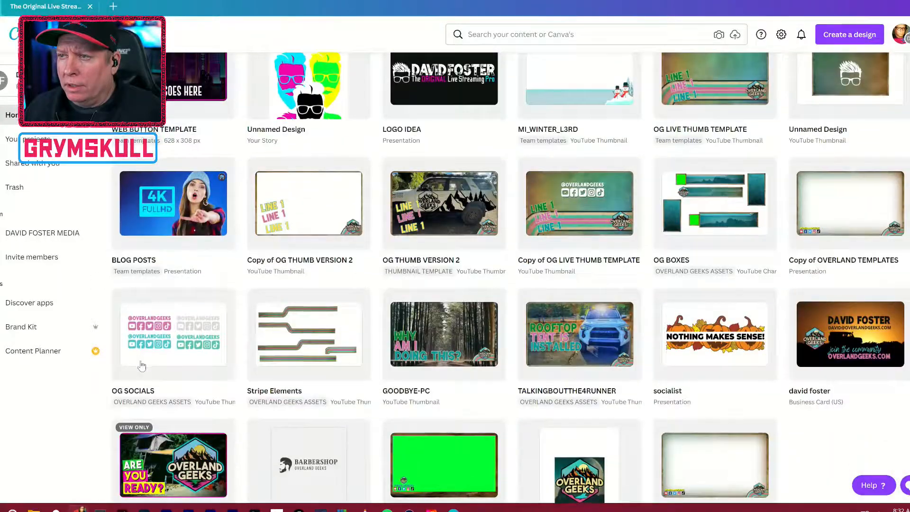
scroll(141, 365, "up", 8)
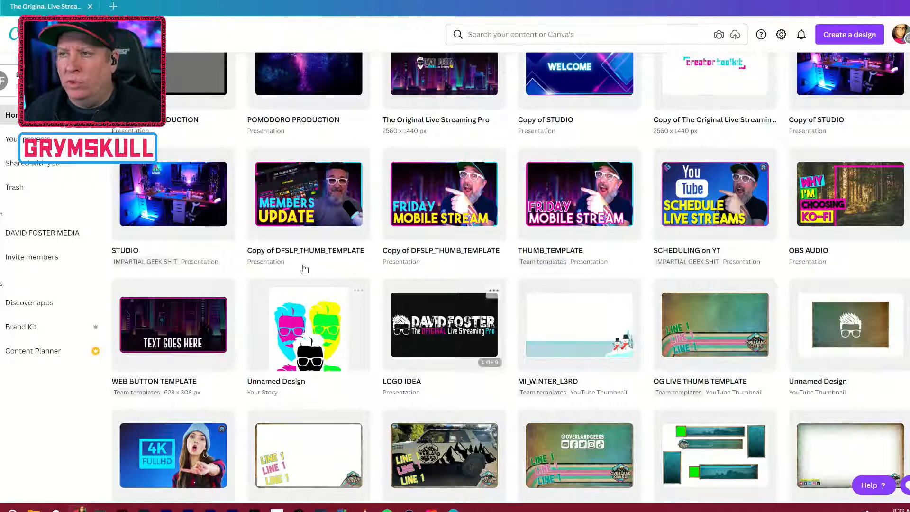
scroll(304, 269, "up", 2)
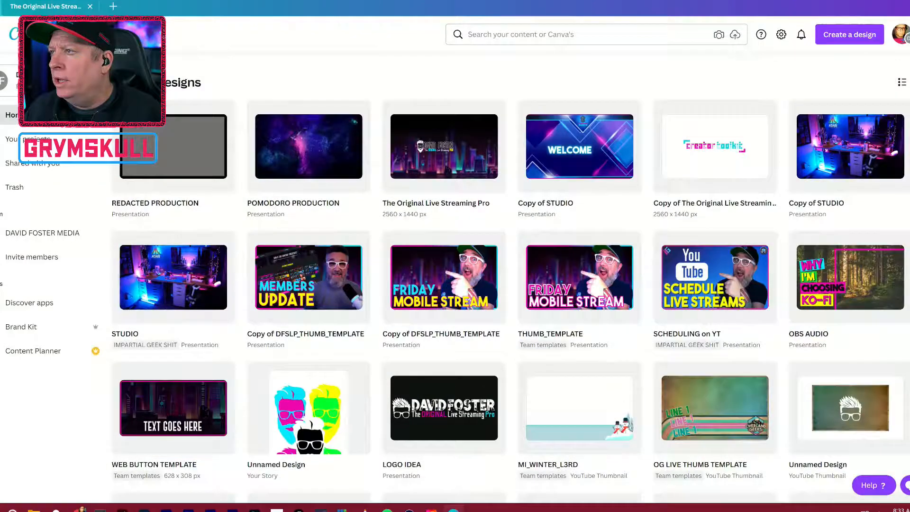
scroll(511, 278, "up", 1)
scroll(500, 278, "up", 3)
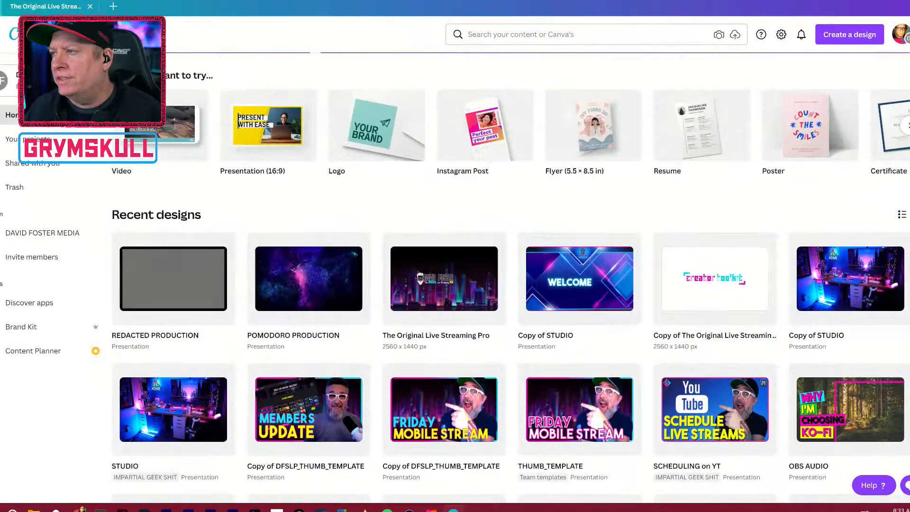
Open the Canva livestream recording from YouTube in a new browser tab and find a moment showing the green-screen overlay
scroll(511, 278, "down", 1)
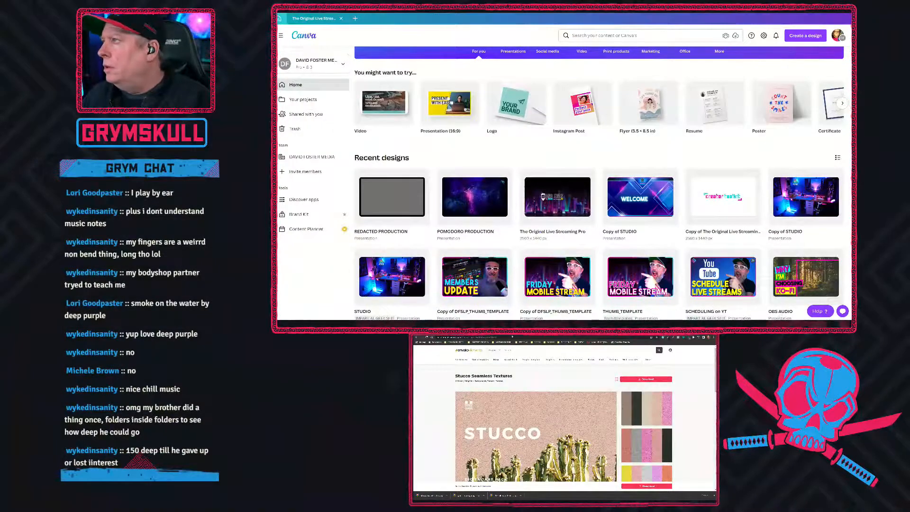
left_click(494, 334)
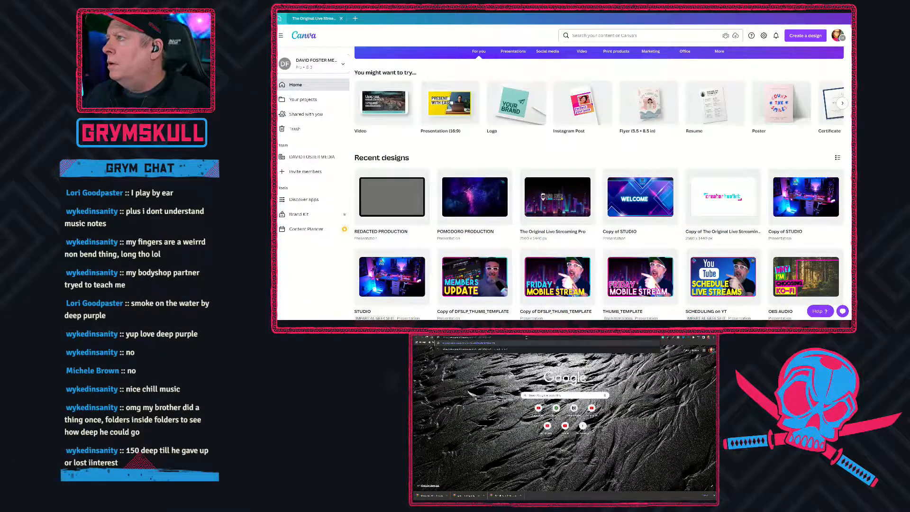
key("Return")
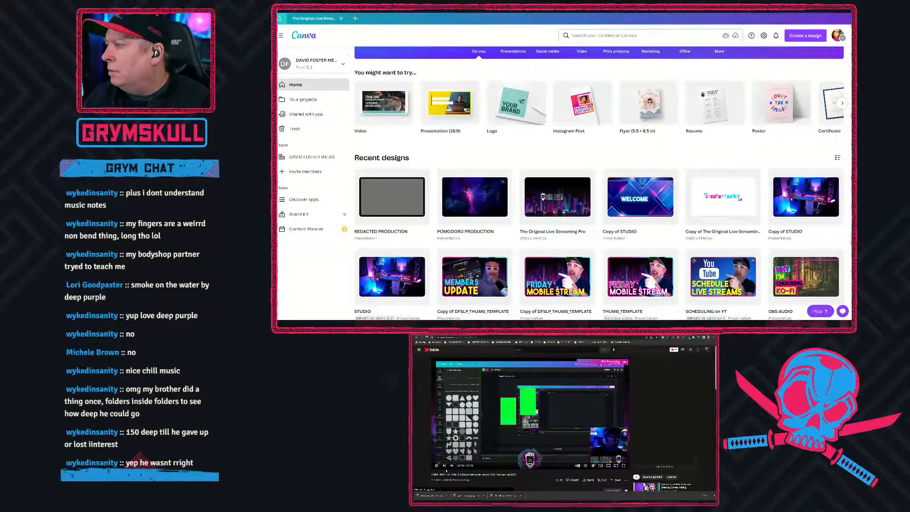
left_click(530, 464)
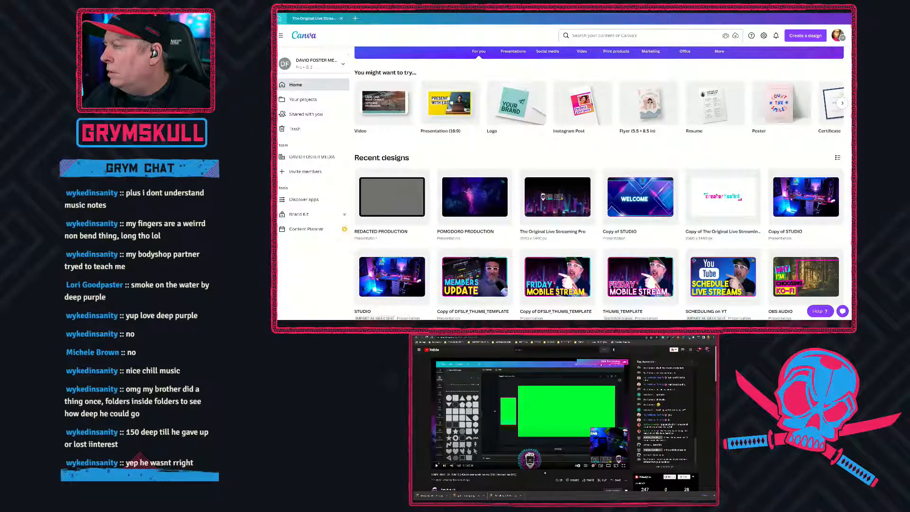
mouse_move(529, 463)
left_mouse_down()
mouse_move(576, 470)
mouse_move(527, 467)
left_mouse_up()
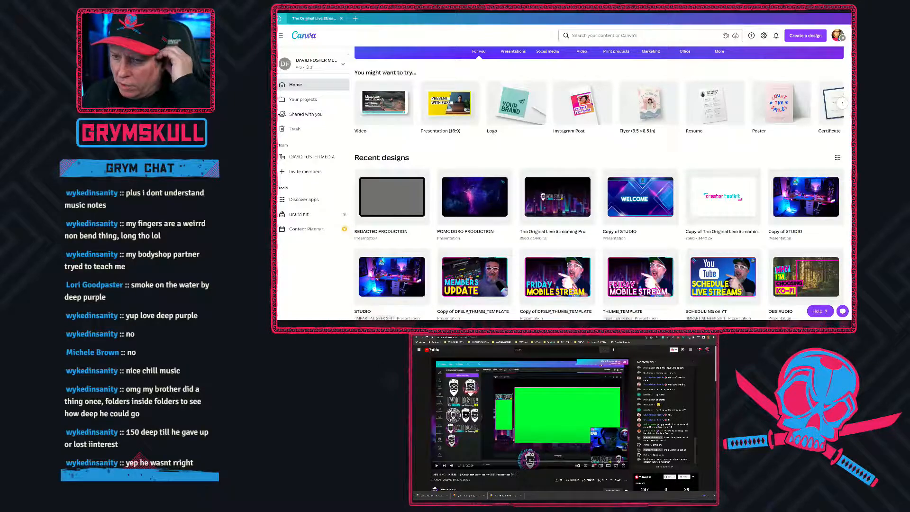
key("alt+Tab")
scroll(385, 229, "down", 3)
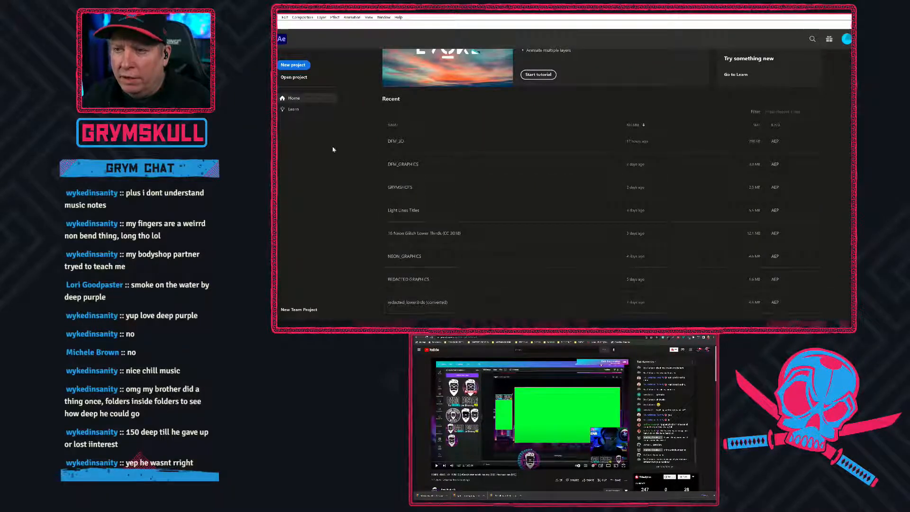
scroll(394, 275, "up", 3)
scroll(393, 275, "down", 3)
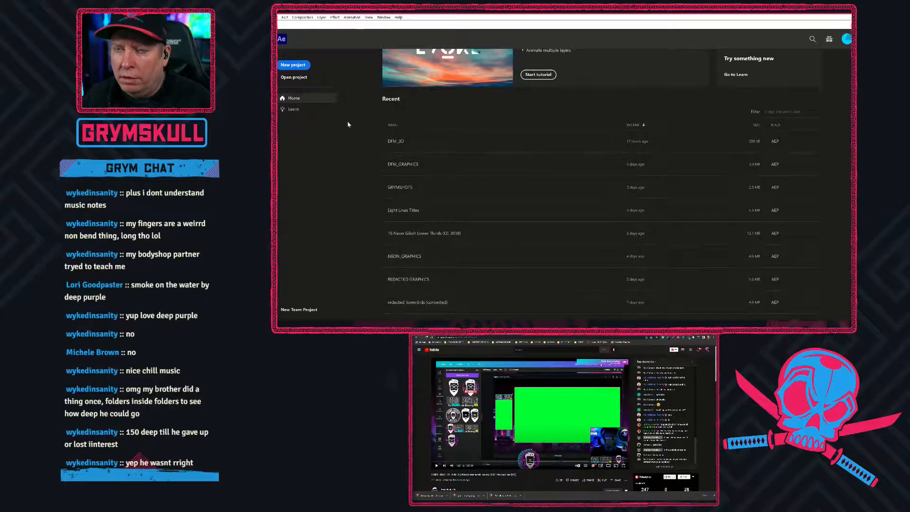
left_click(278, 17)
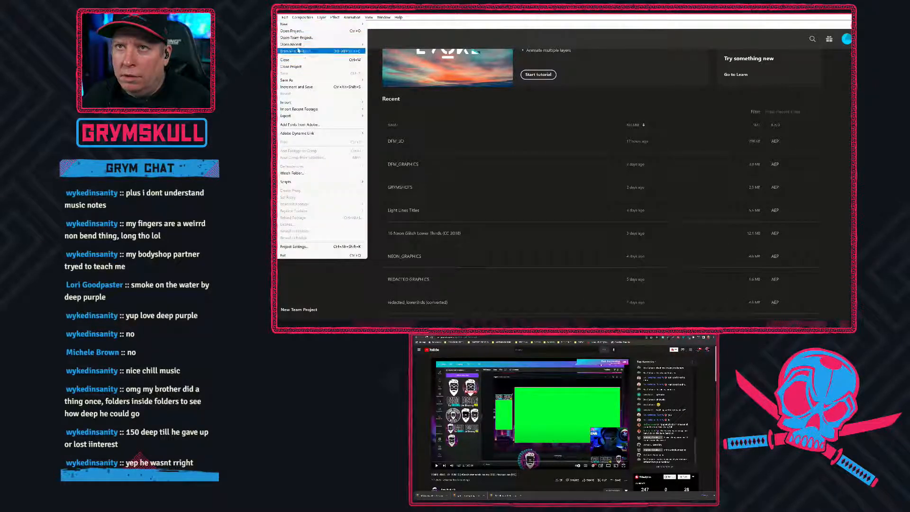
left_click(297, 31)
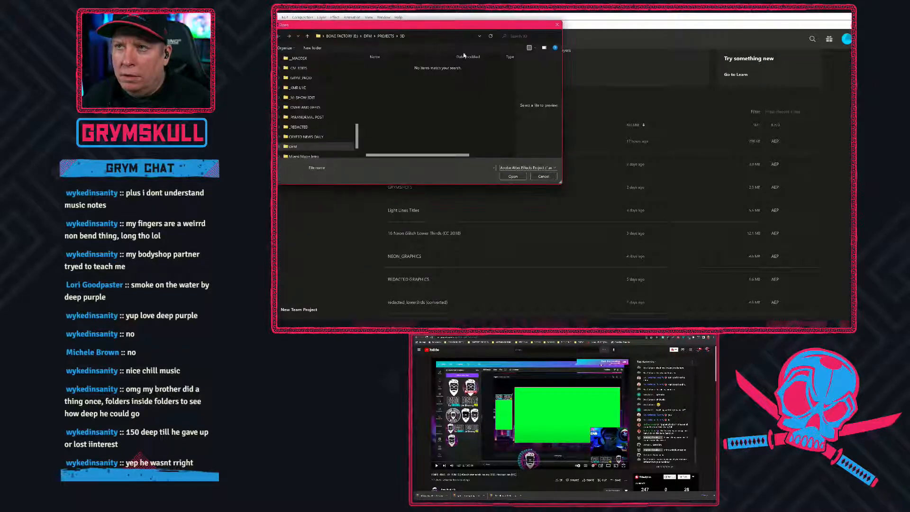
left_click(544, 177)
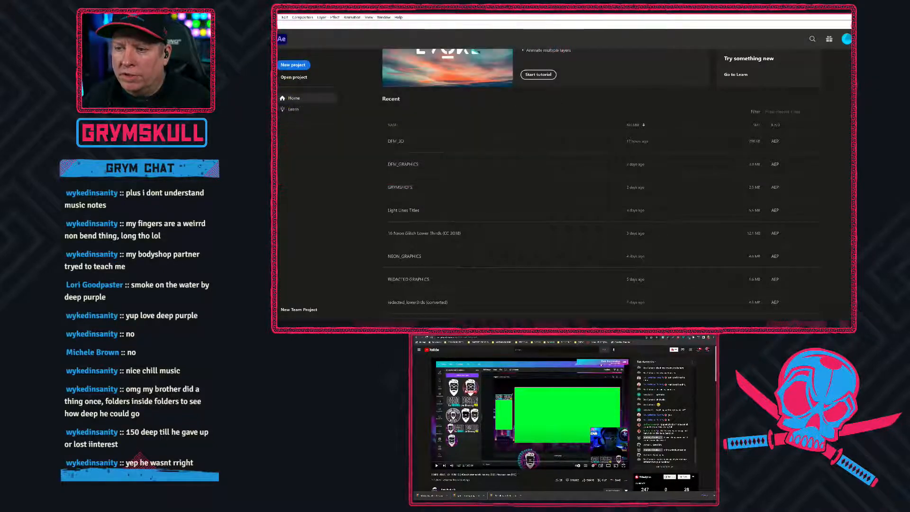
right_click(388, 325)
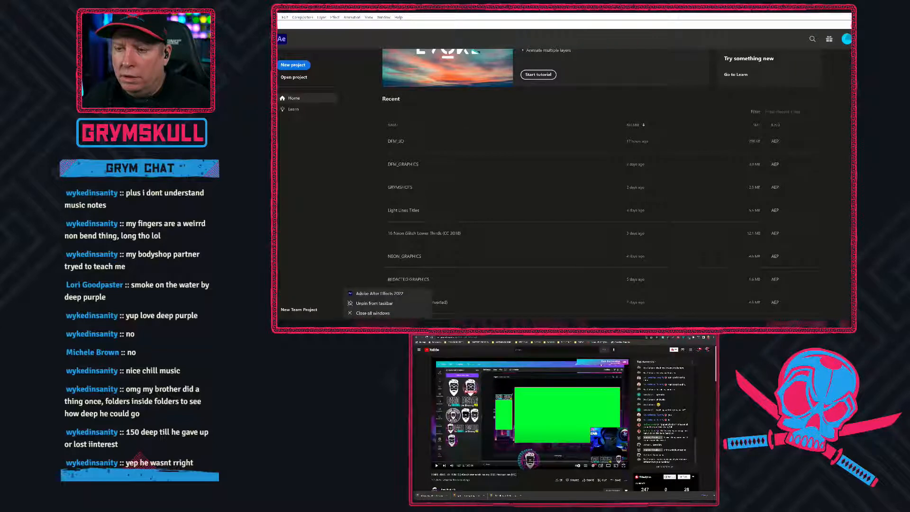
left_click(375, 313)
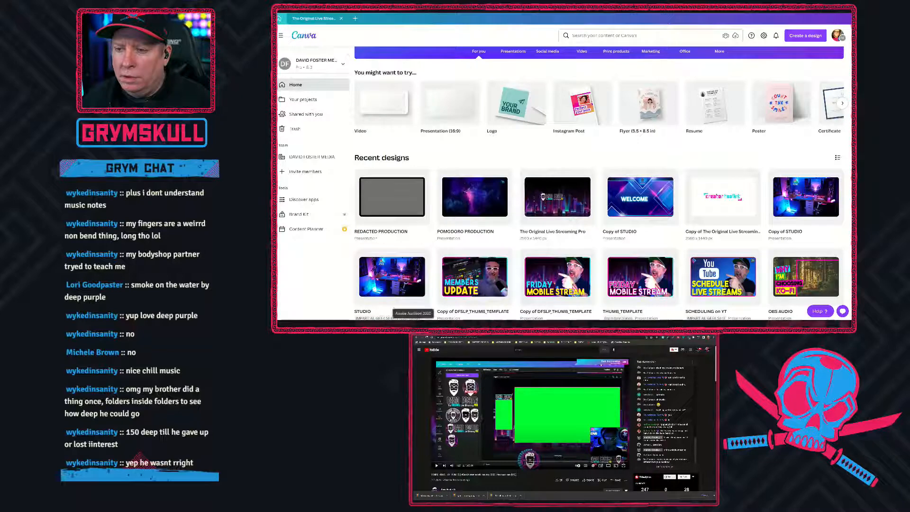
Launch Premiere Pro, minimize the Canva and Photoshop windows, and bring Premiere Pro to the front
left_click(413, 324)
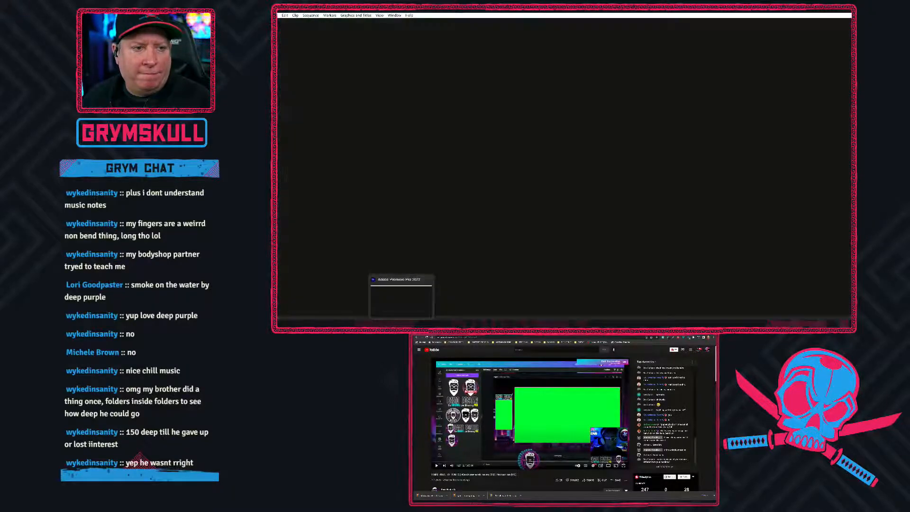
left_click(401, 324)
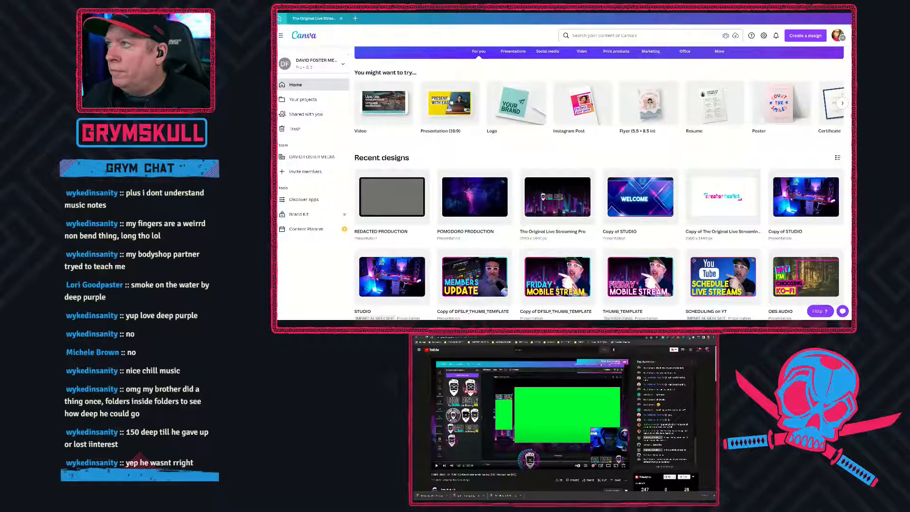
left_click(821, 14)
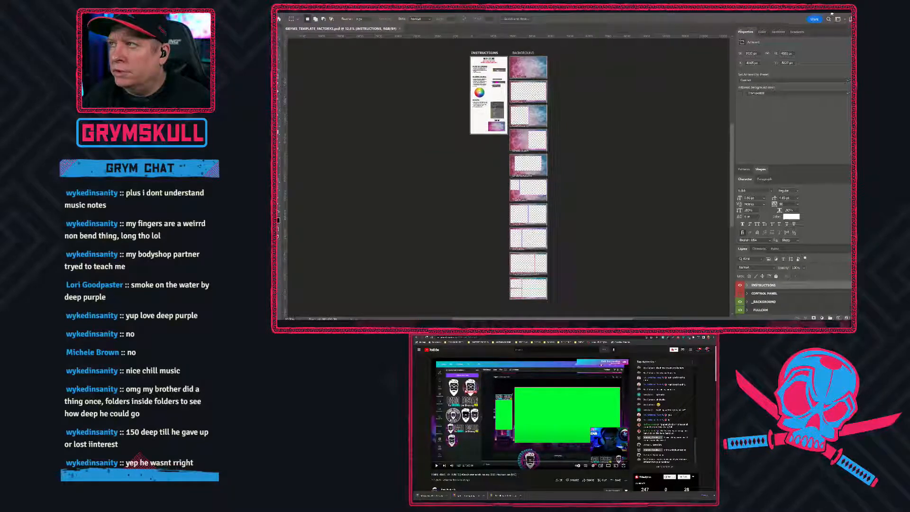
left_click(823, 15)
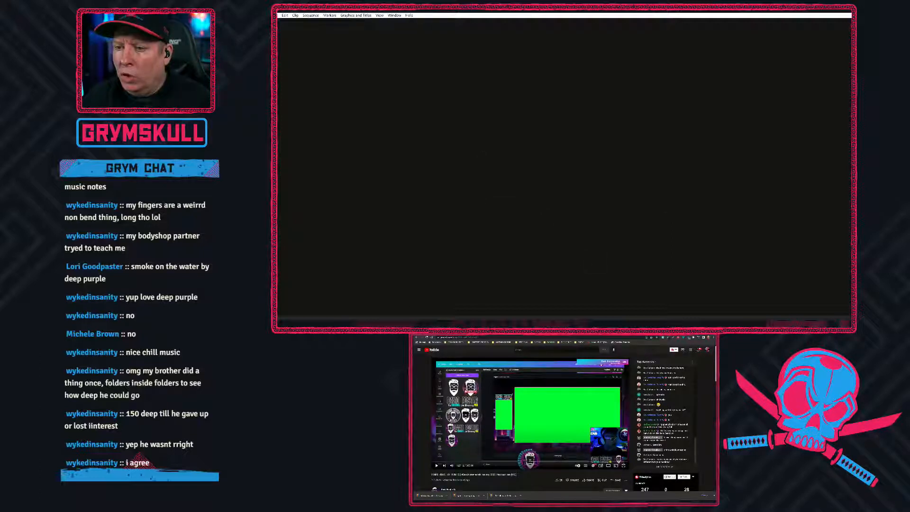
left_click(403, 325)
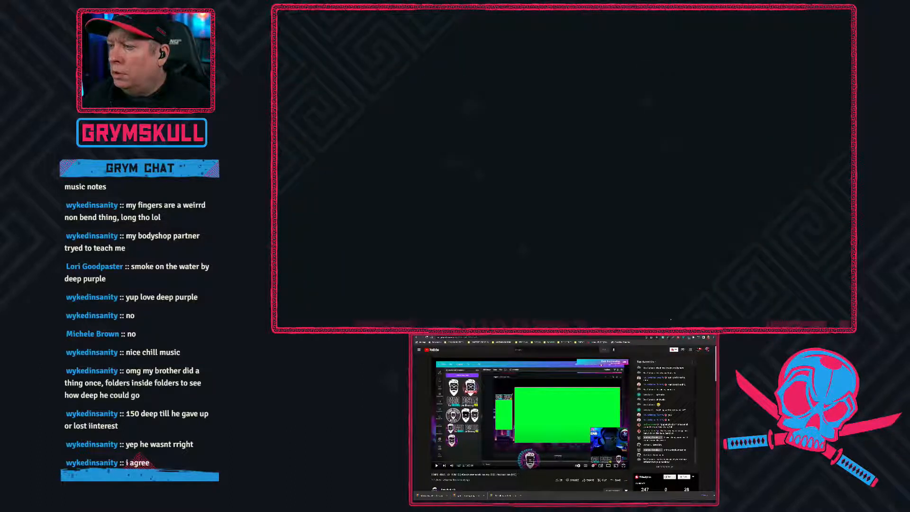
left_click(403, 326)
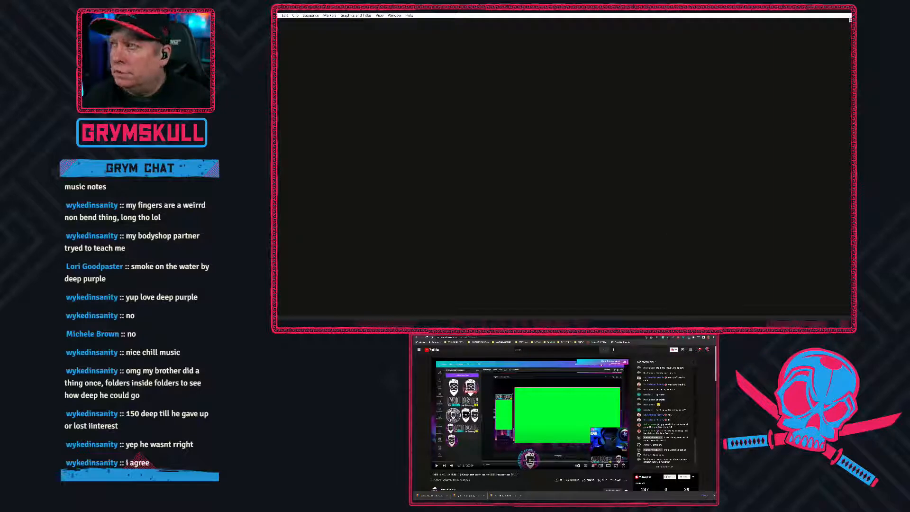
Clear the remaining windows off the second screen and open the recent DFM_CREDIT_ROLL project in Premiere Pro
key("alt+Tab")
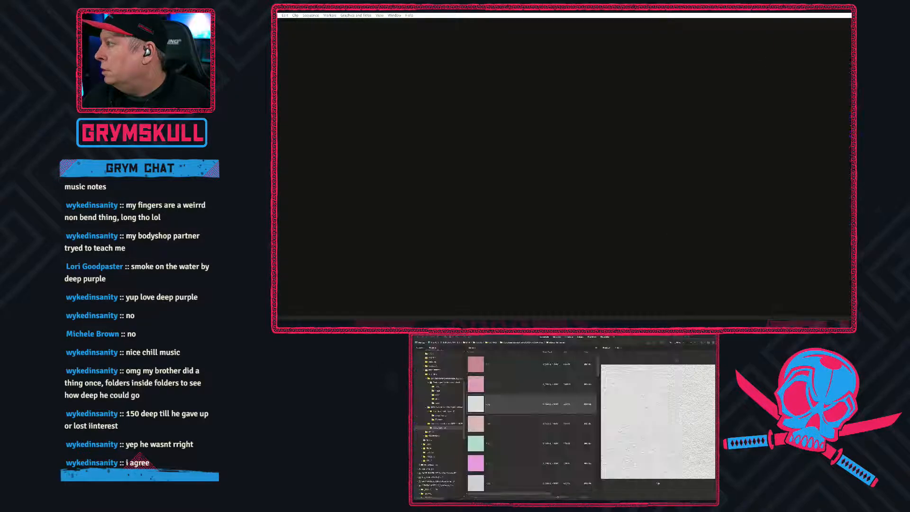
key("alt+Tab")
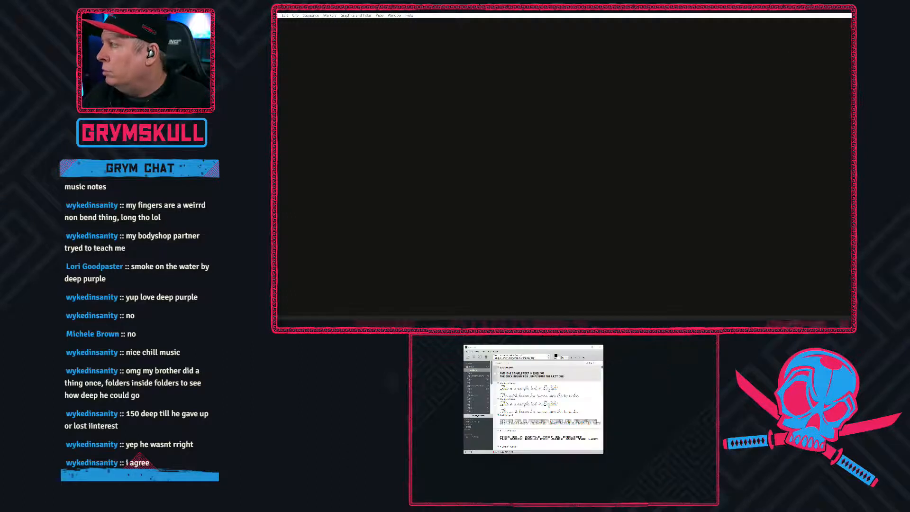
left_click(585, 347)
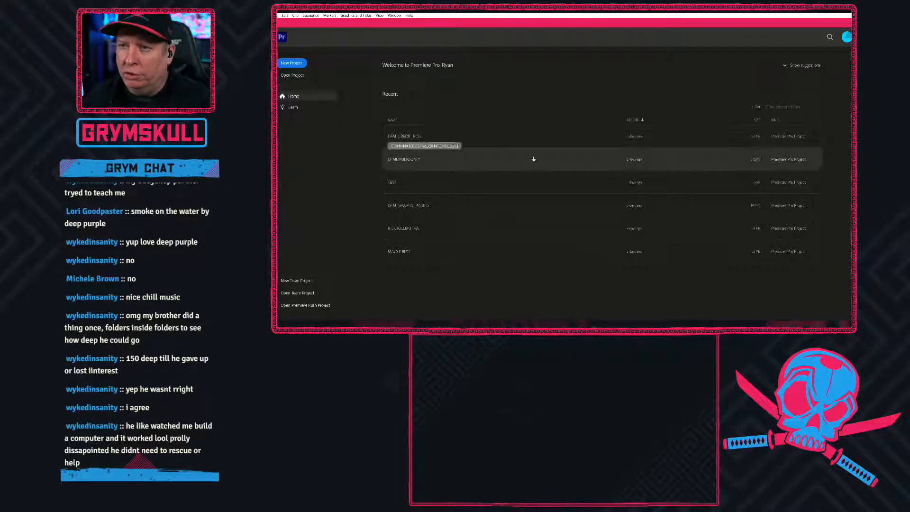
left_click(414, 138)
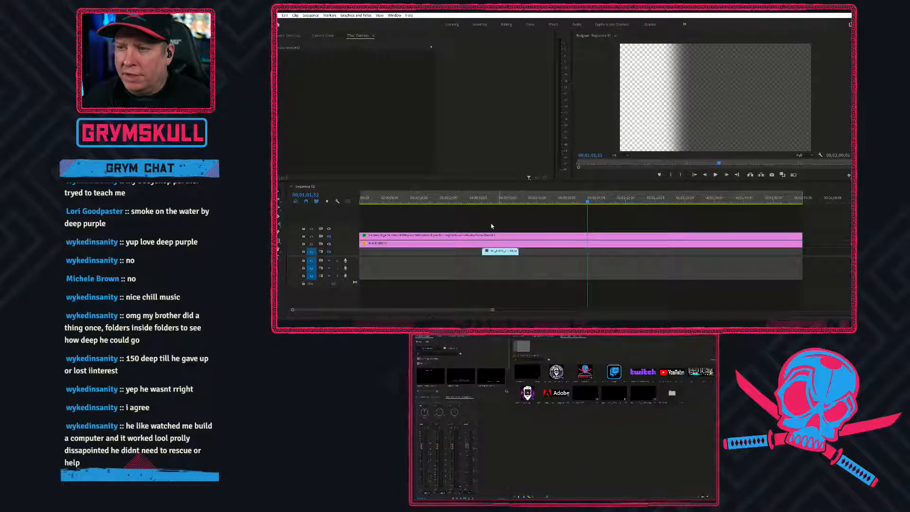
Move the playhead onto the short loop clip, turn on its track output, and hide the credit roll tracks above it
left_click(498, 204)
left_click(328, 237)
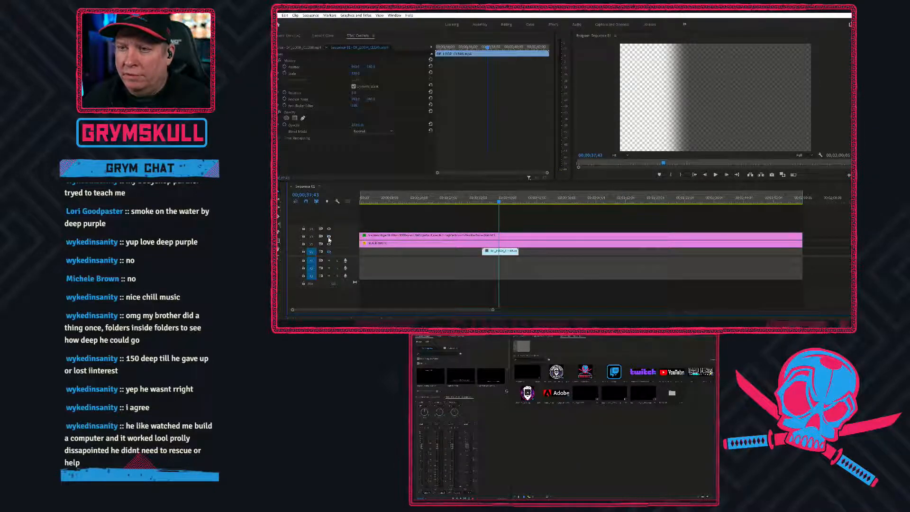
left_click(329, 253)
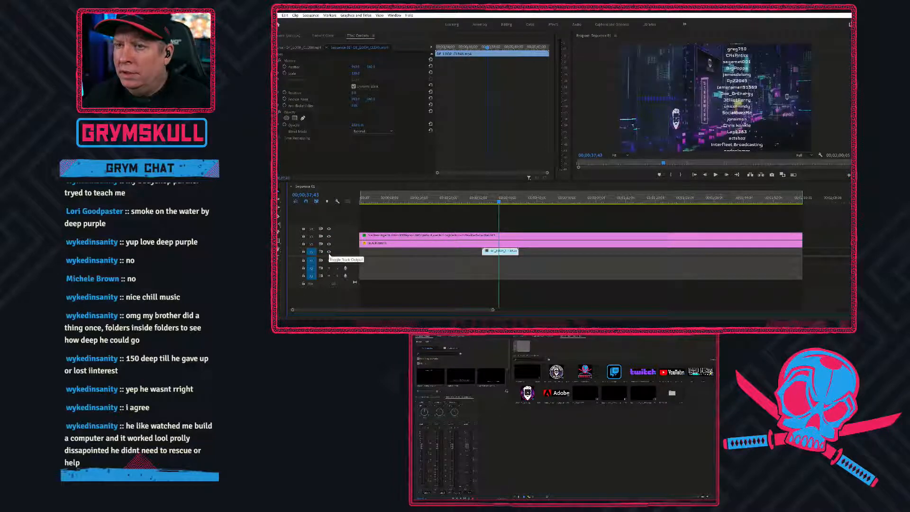
left_click(329, 243)
left_click(329, 237)
left_click(329, 236)
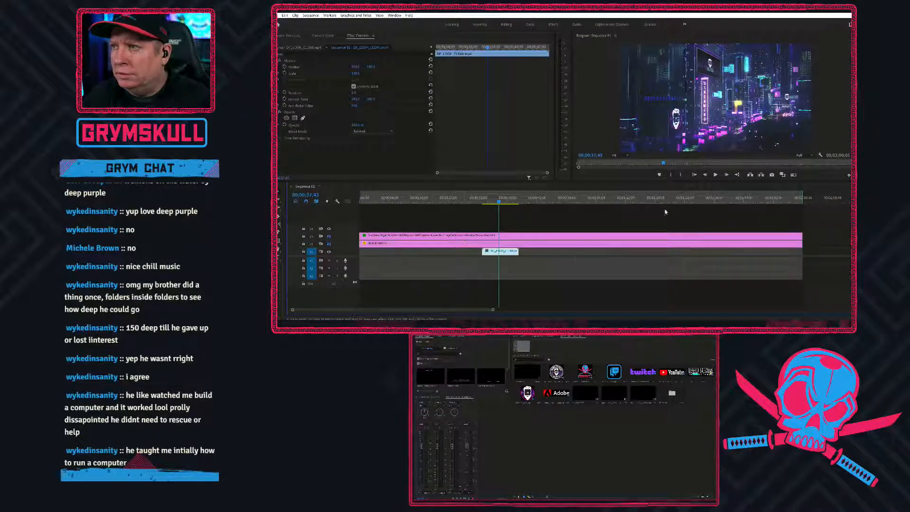
Maximize the Program monitor and scrub back slightly to a frame with the logo clearly visible on the city billboard
left_click(599, 138)
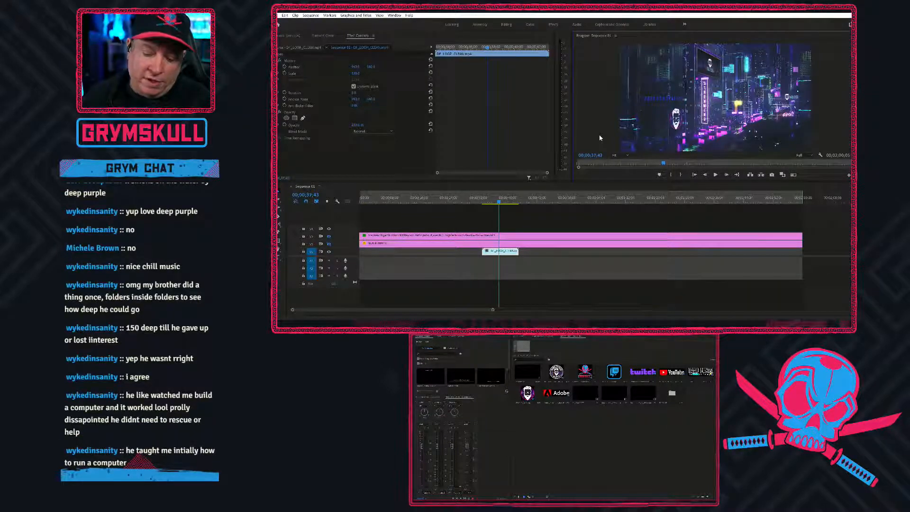
key("grave")
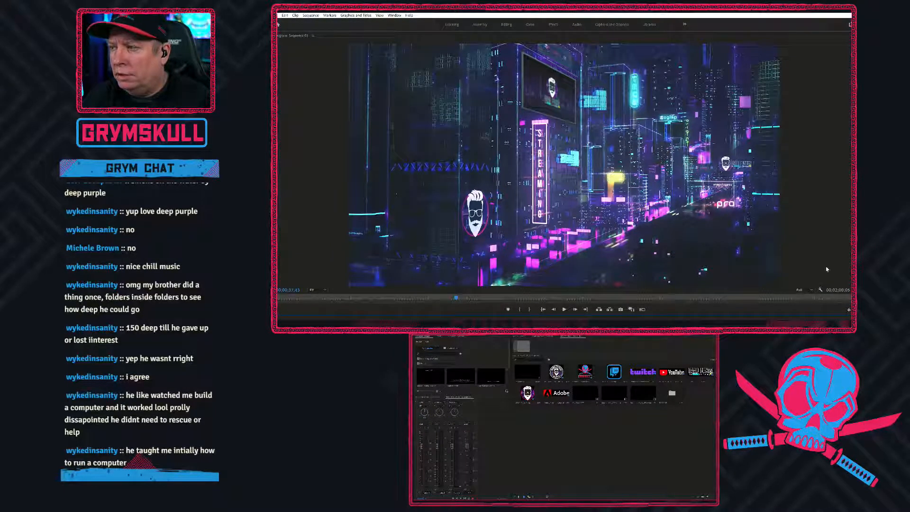
left_click(441, 298)
left_click_drag(441, 301, 446, 303)
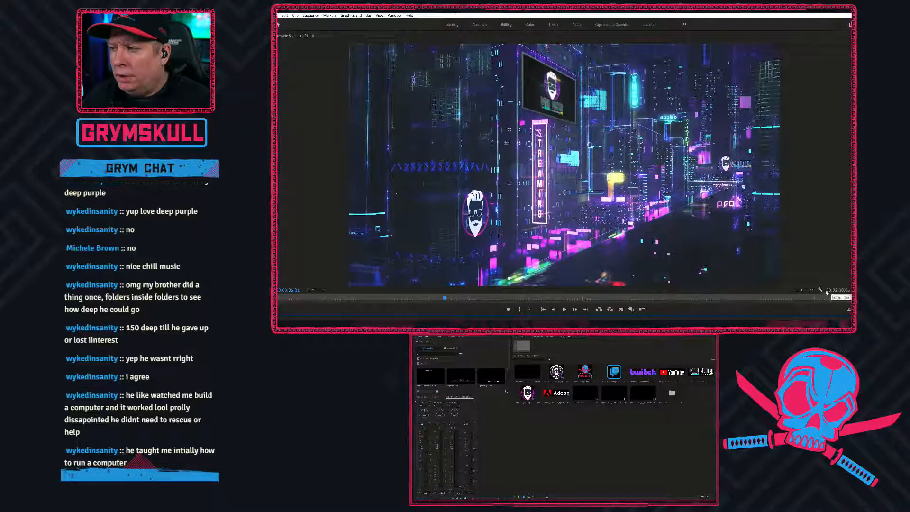
Start exporting the current frame as a still image, keeping PNG as the format
left_click(621, 309)
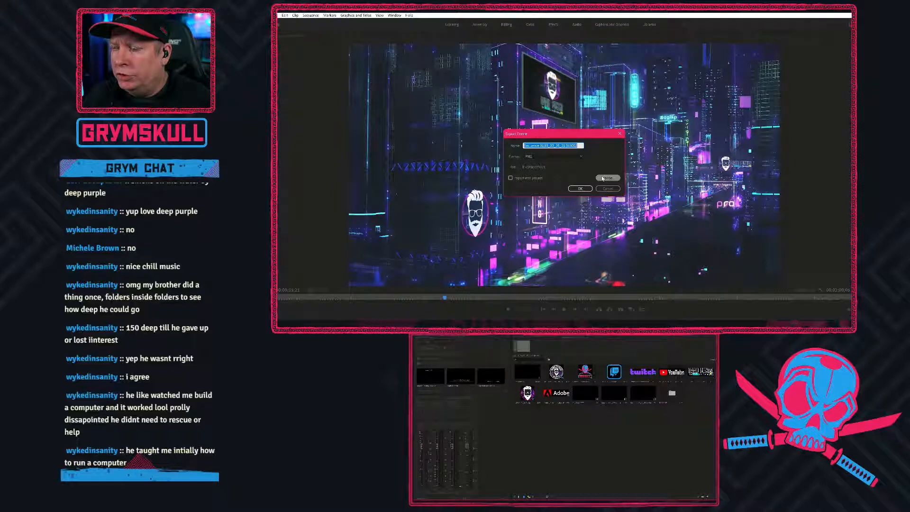
left_click(553, 157)
left_click(558, 183)
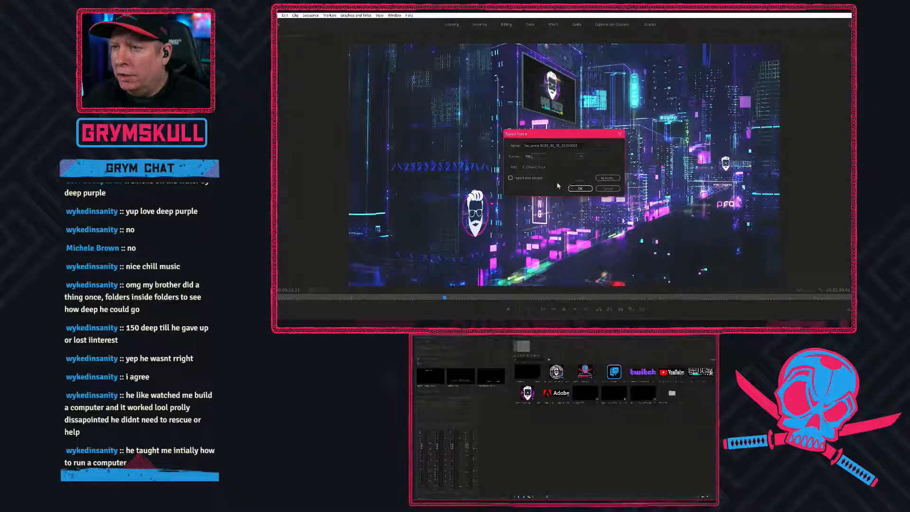
Change the export destination to the DFM folder on the media server drive
left_click(607, 179)
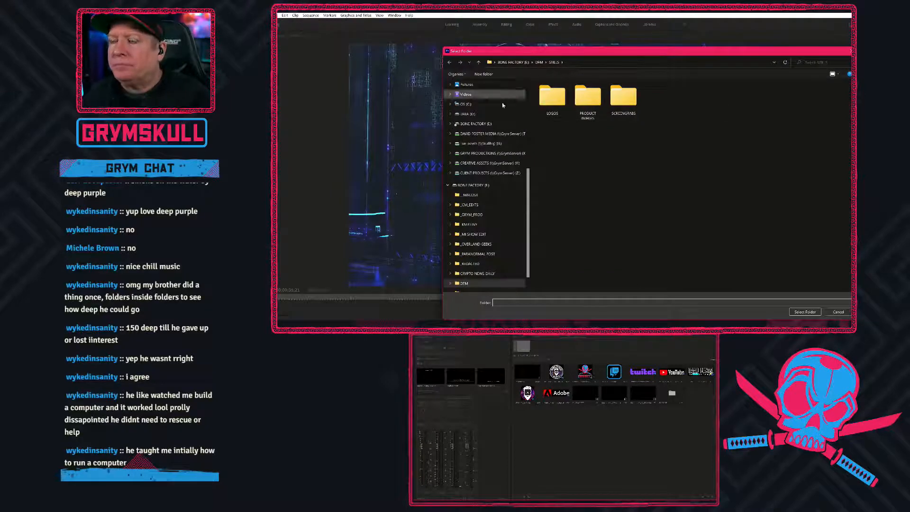
left_click(493, 153)
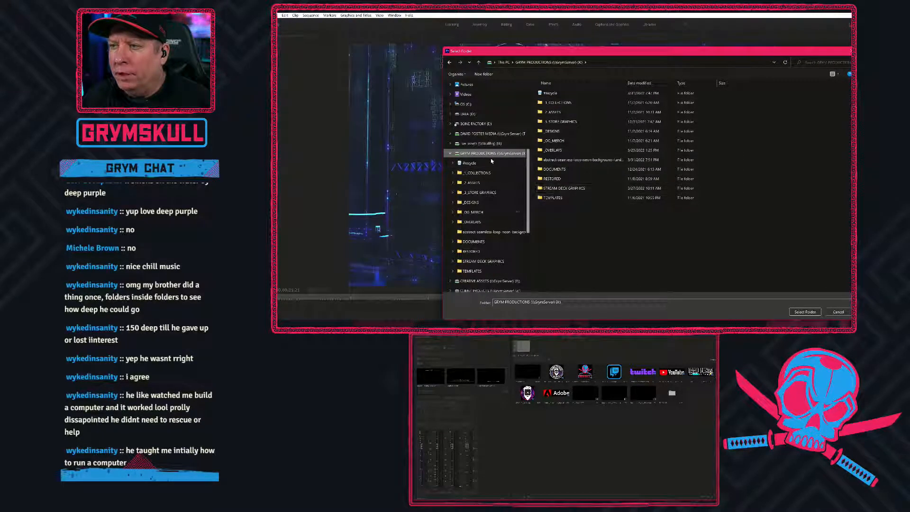
scroll(494, 161, "down", 2)
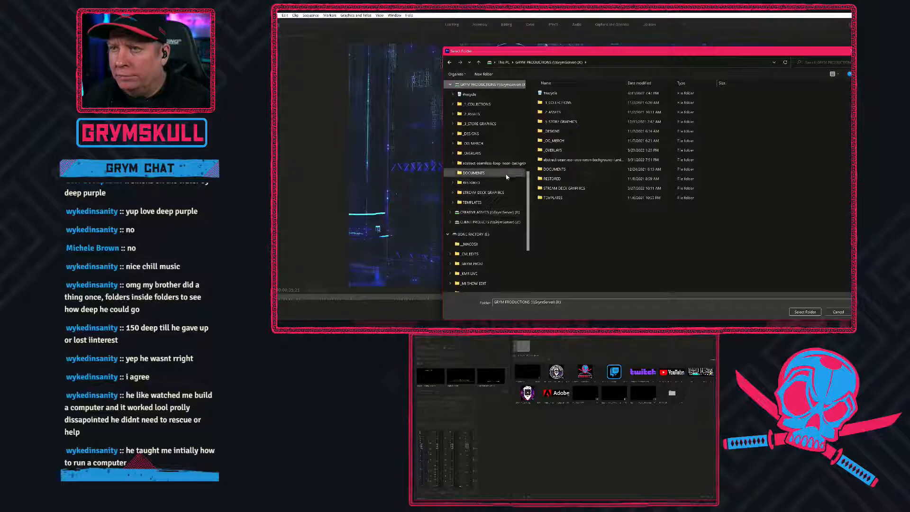
scroll(507, 142, "up", 2)
left_click(508, 104)
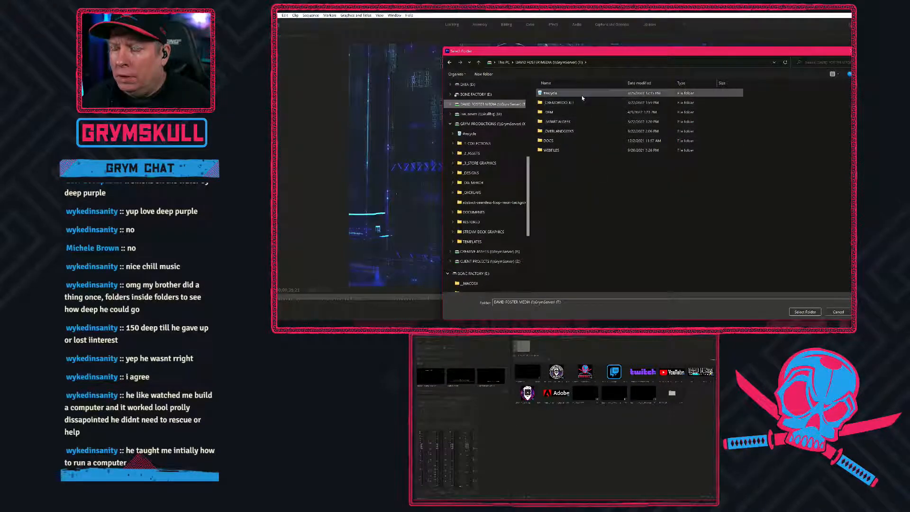
double_click(551, 112)
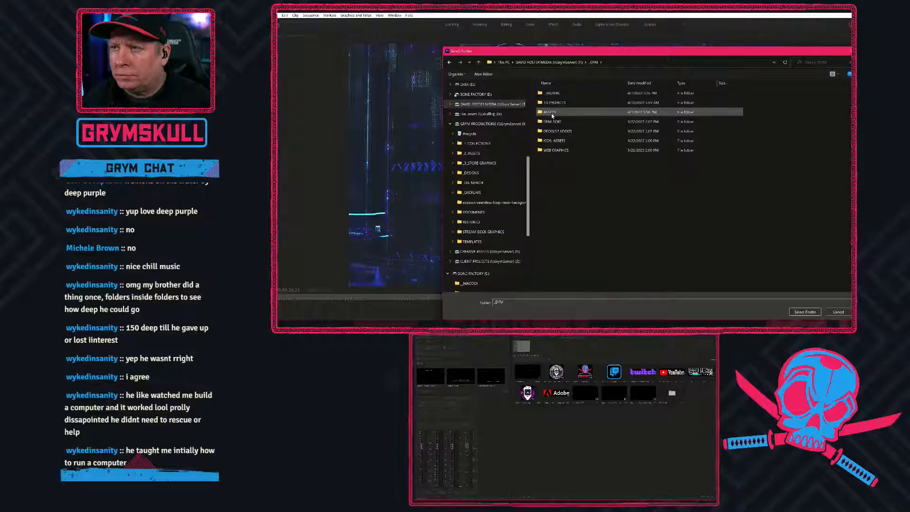
Create a new folder named OVERLAYS inside the DFM folder
right_click(552, 171)
mouse_move(573, 227)
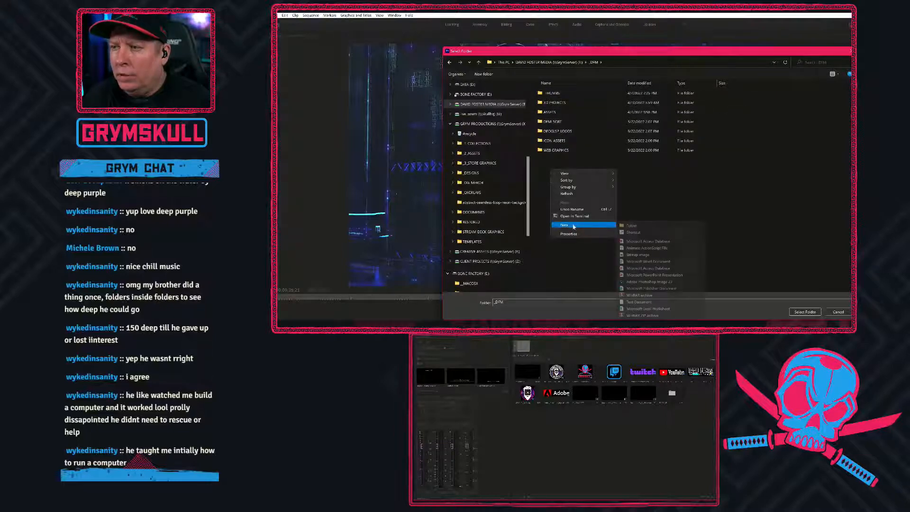
left_click(631, 225)
type("SVERLAYS")
key("Return")
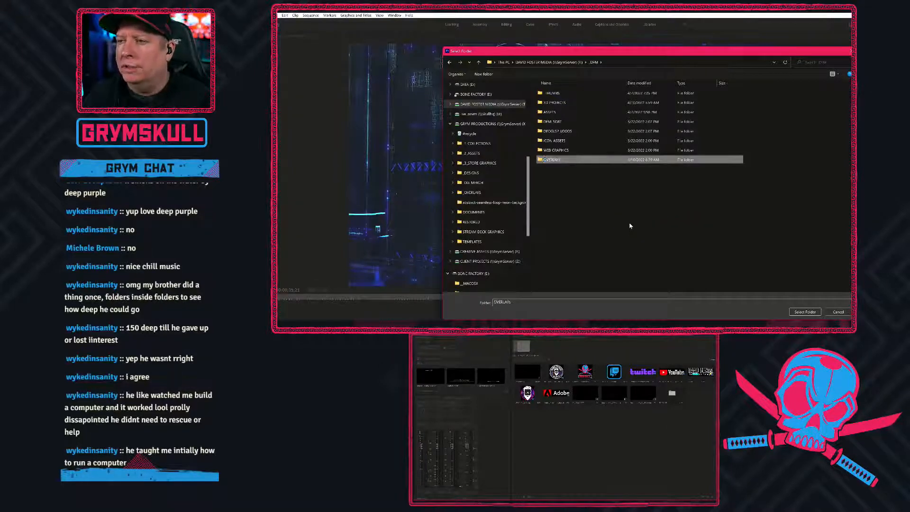
Create an ASSETS folder inside OVERLAYS and choose it as the frame's export destination
double_click(584, 160)
right_click(587, 161)
mouse_move(614, 220)
left_click(664, 219)
type("ASSETS")
left_click(570, 139)
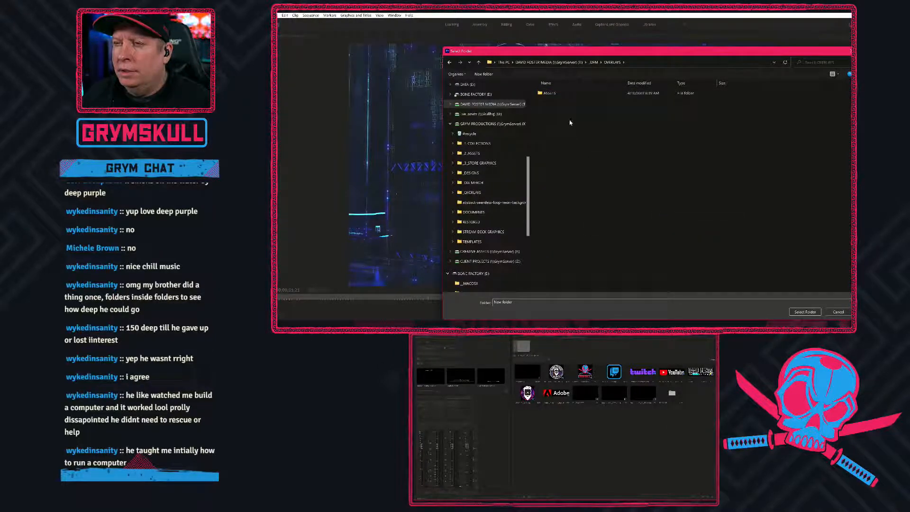
double_click(550, 94)
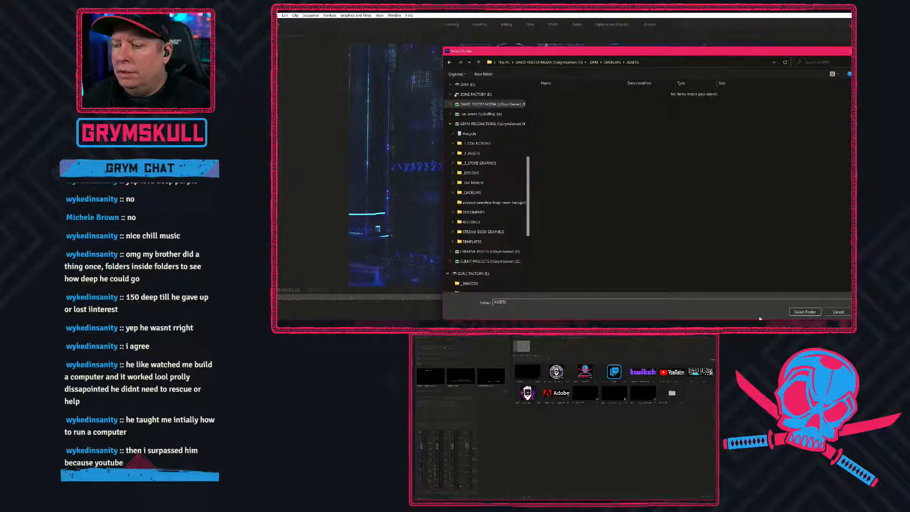
left_click(805, 312)
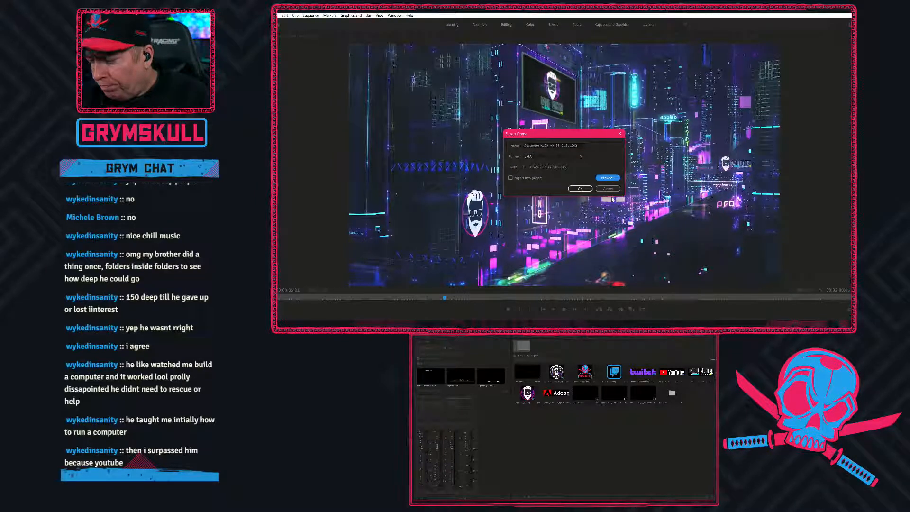
Name the frame CYBERCITYNEONBACKGROUND and export it as a JPEG
left_click(581, 145)
left_click_drag(571, 146, 504, 144)
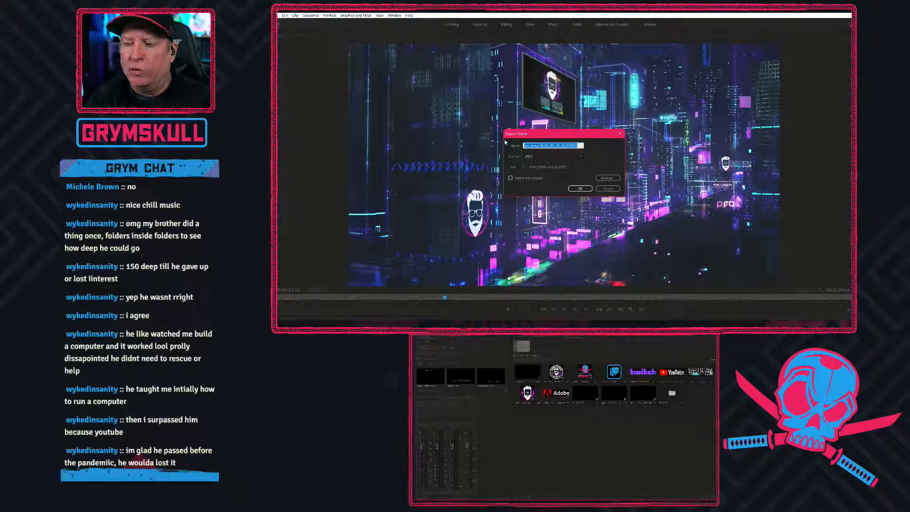
type("X")
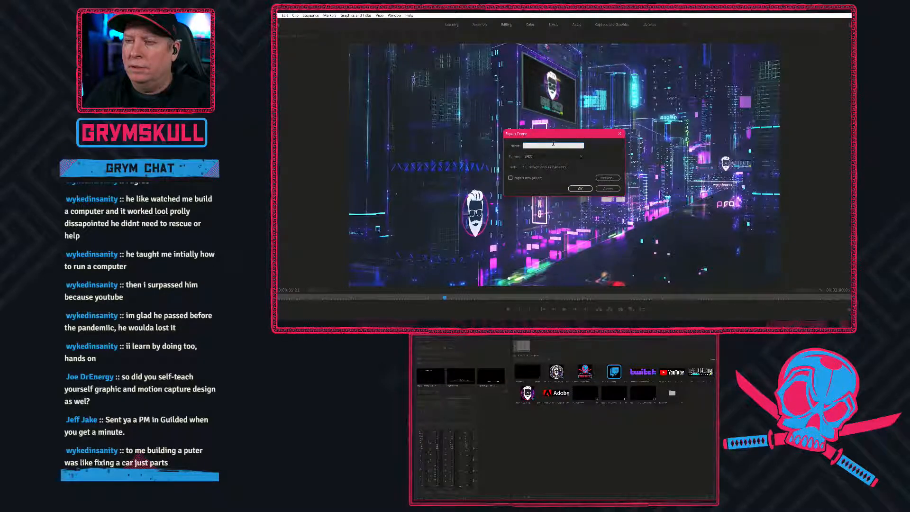
type("NEAVM")
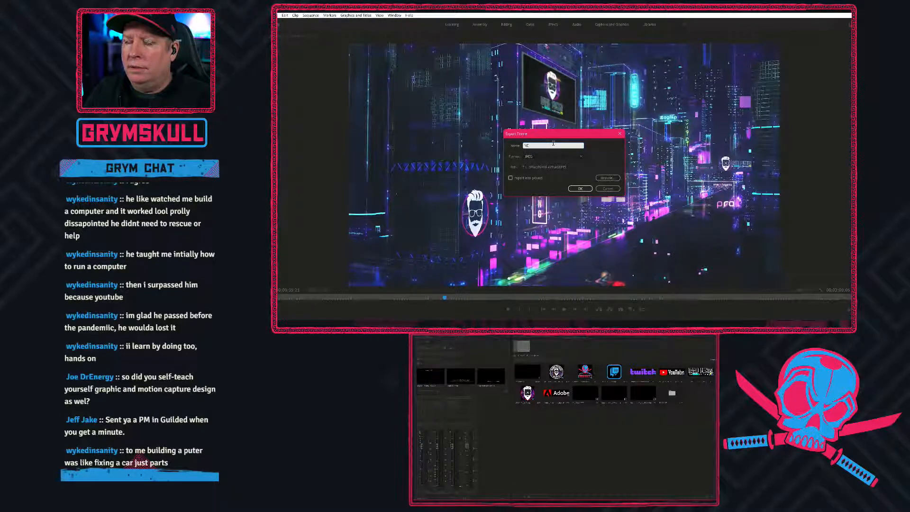
type("CYBER")
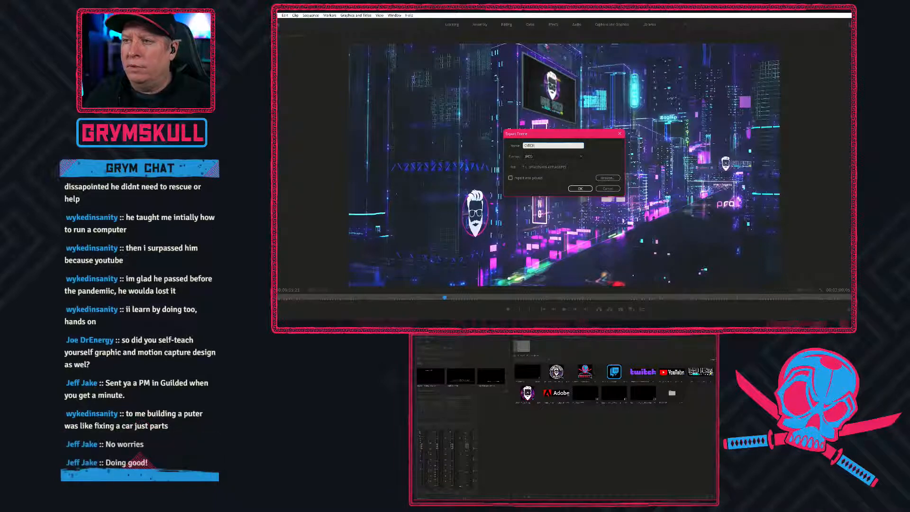
type("CITYVIDEO04")
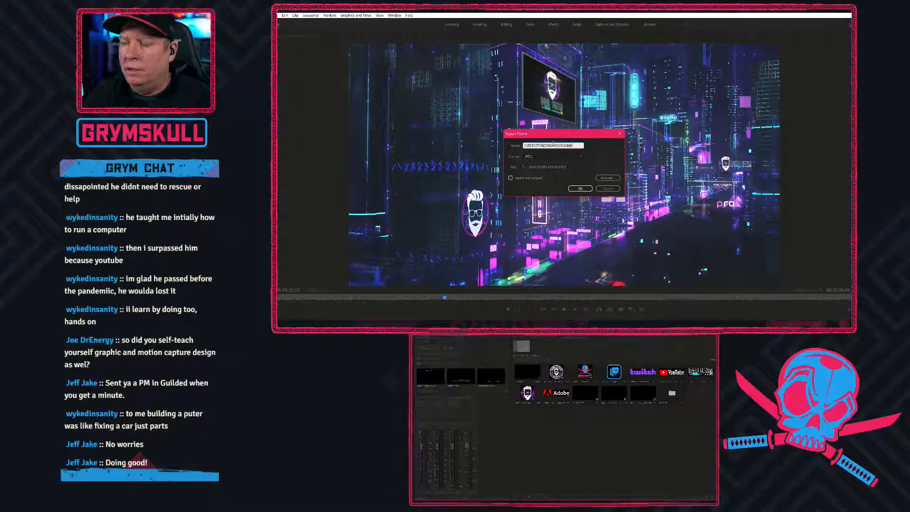
left_click(581, 188)
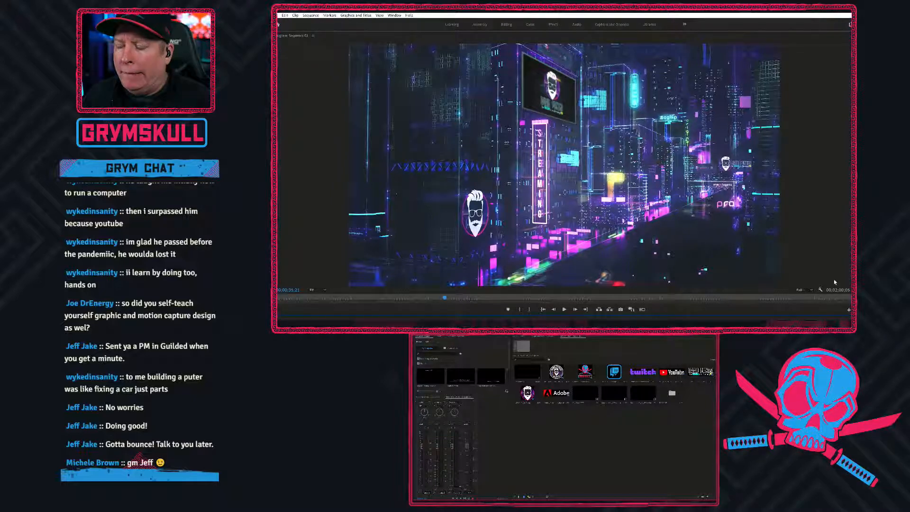
Import the DFM_FULL_OPEN.mp4 clip from the ANIMATIONS folder into the project
double_click(545, 435)
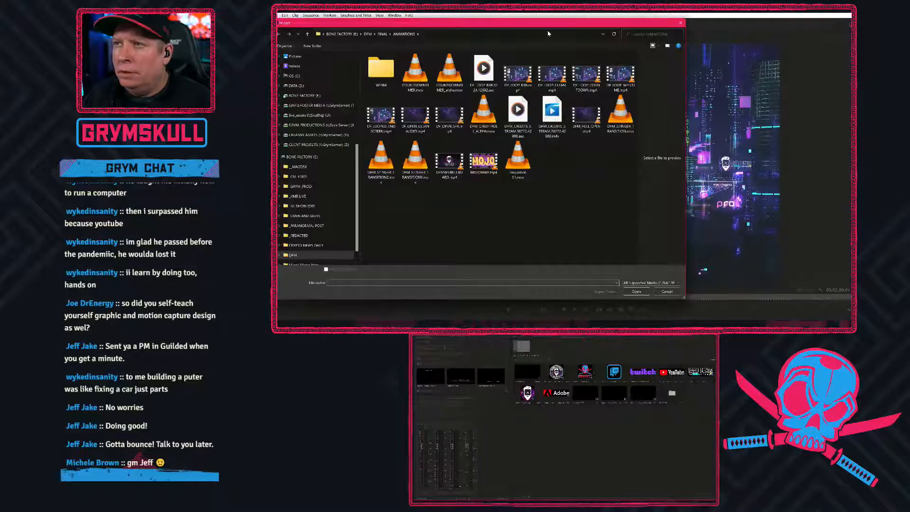
left_click_drag(547, 25, 565, 356)
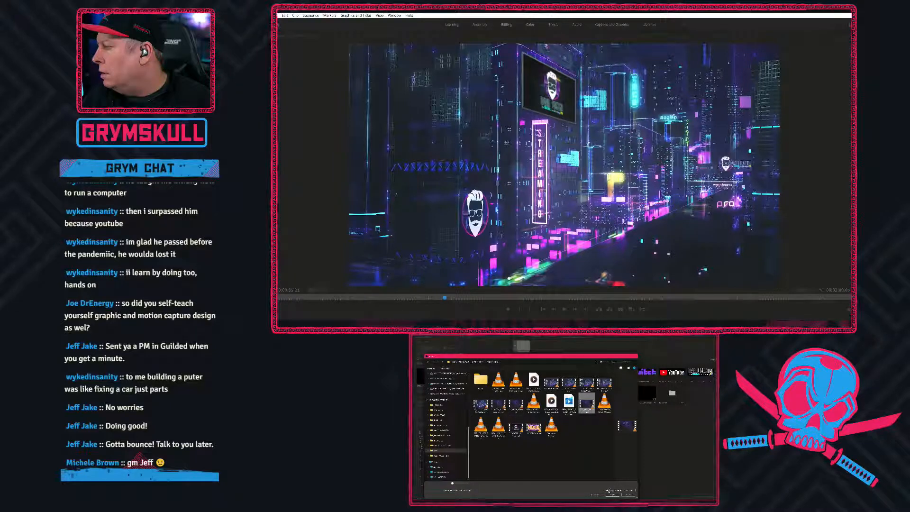
double_click(586, 403)
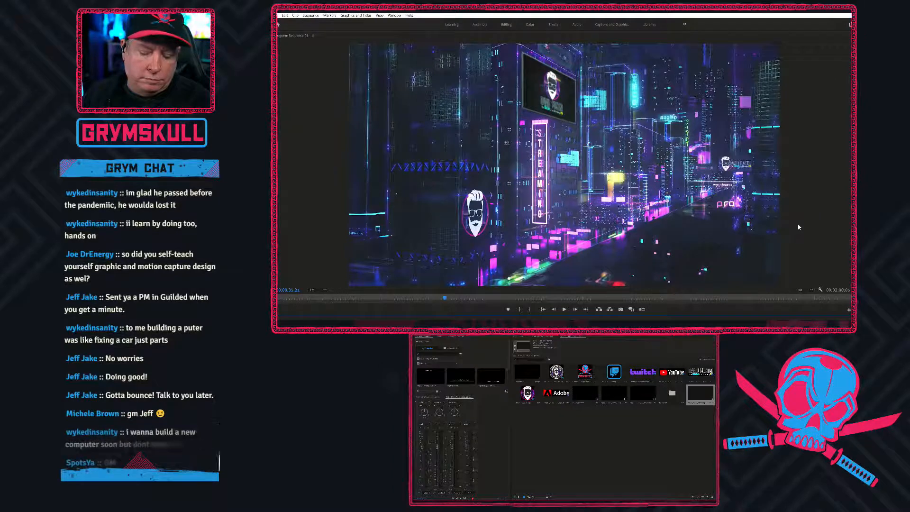
Restore the full workspace, open the imported clip in the Source monitor, and scrub to the tilted city street frame about 3 seconds in
key("grave")
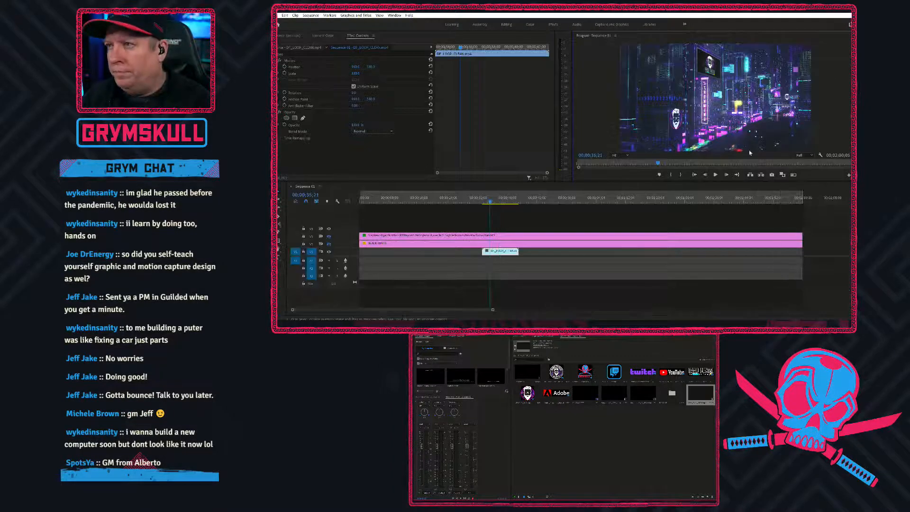
double_click(697, 396)
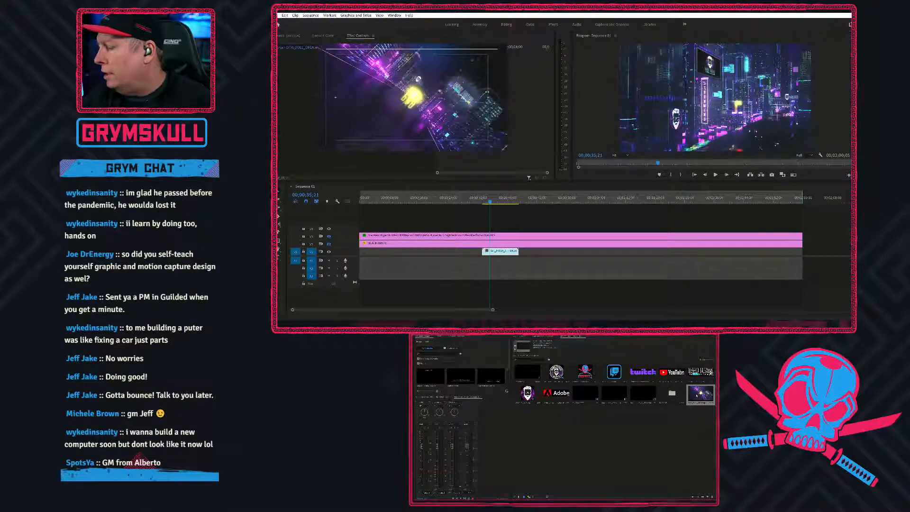
left_click_drag(290, 163, 315, 165)
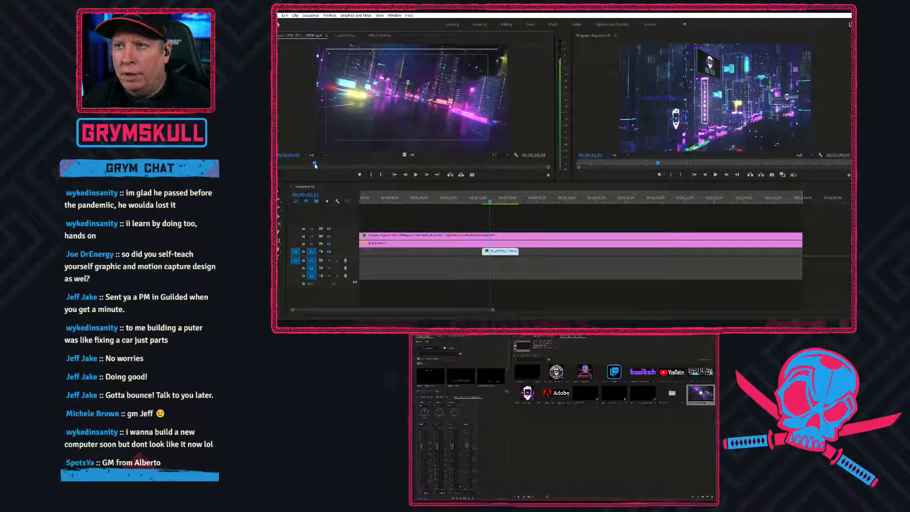
left_click_drag(316, 165, 315, 165)
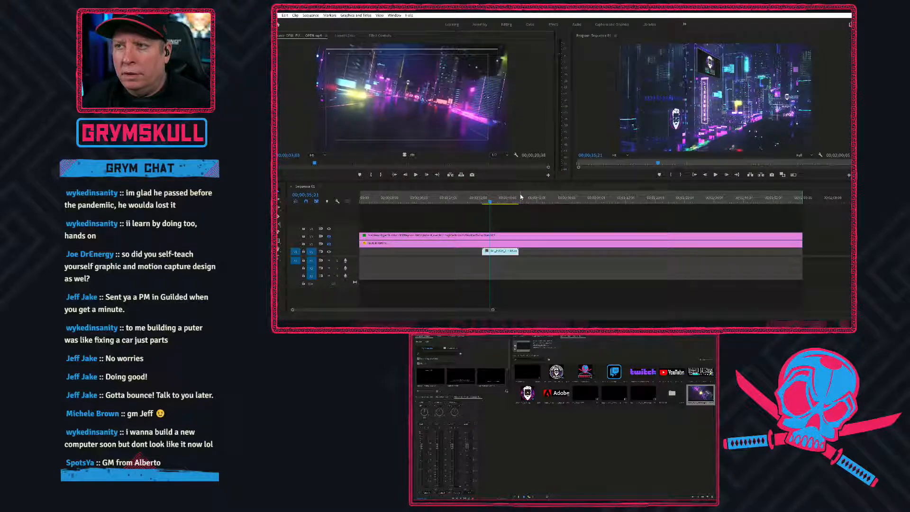
Export the tilted street frame from the Source monitor as a JPEG named CYBERCITYNEON2 to the OVERLAYS ASSETS folder
left_click(472, 175)
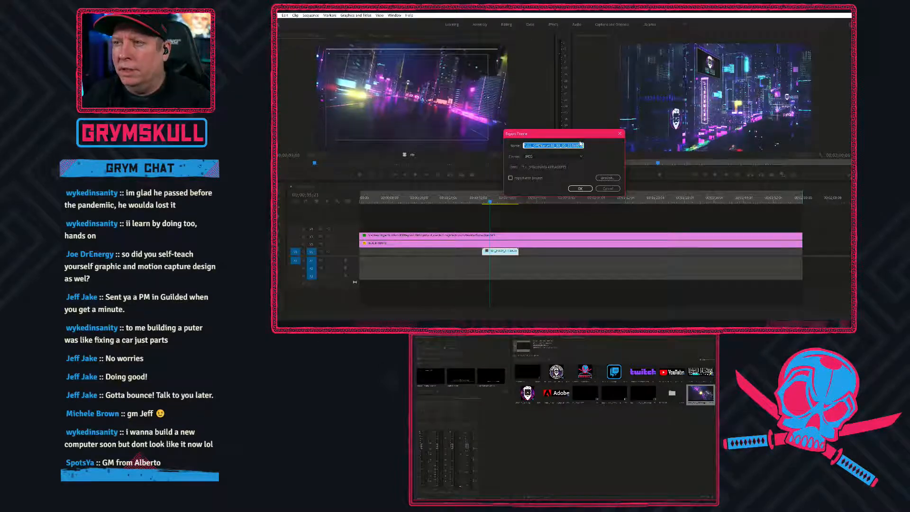
type("Cy")
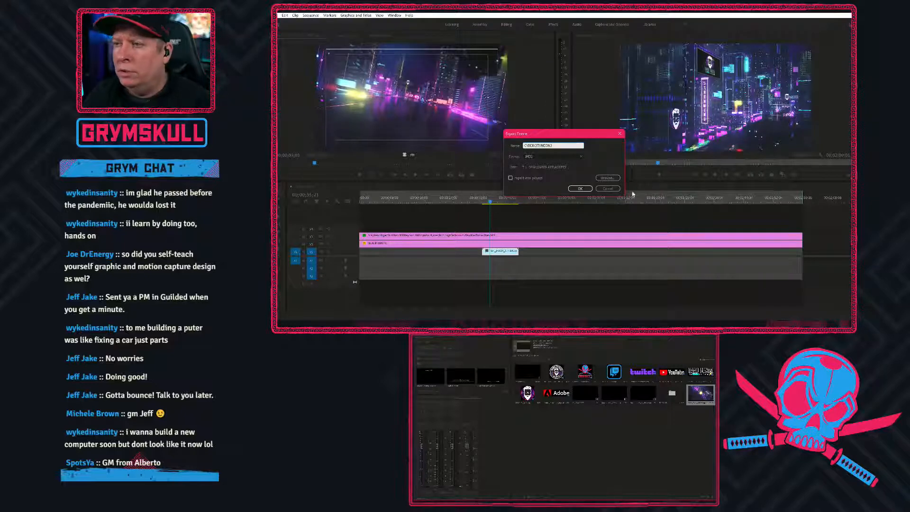
left_click(607, 177)
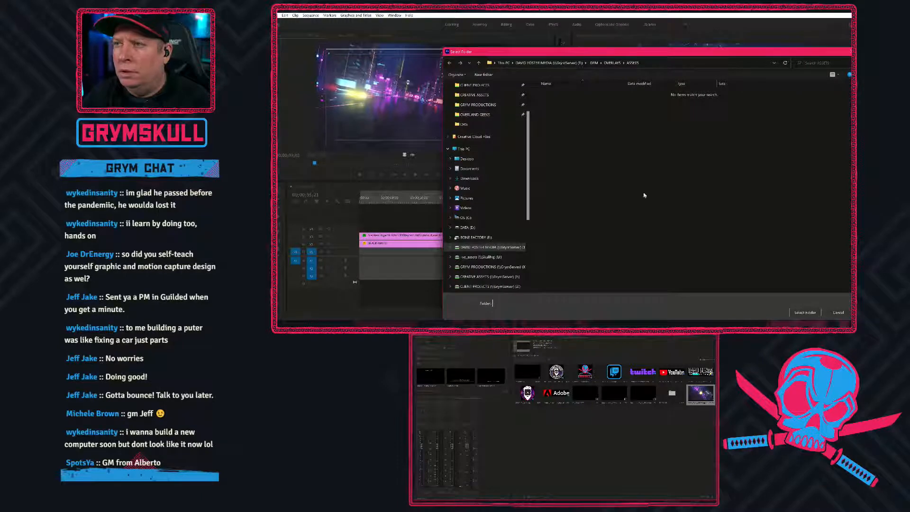
left_click(805, 312)
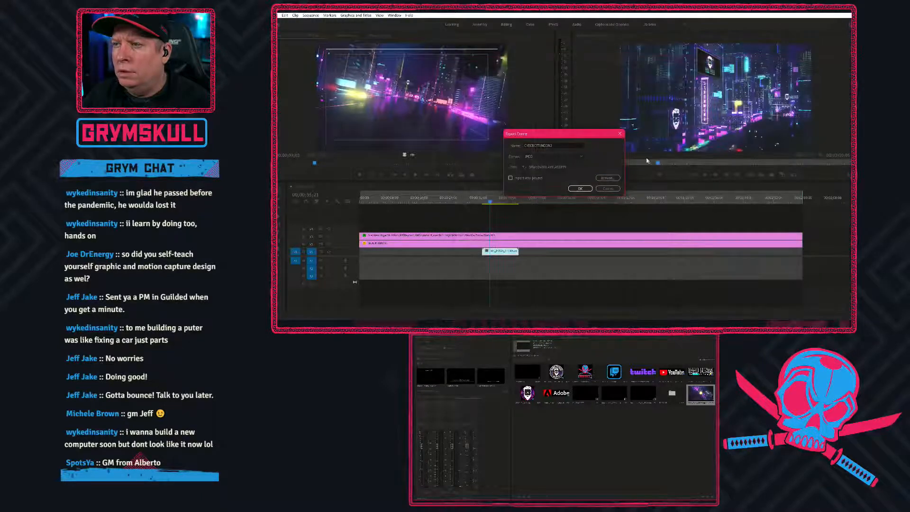
left_click(586, 189)
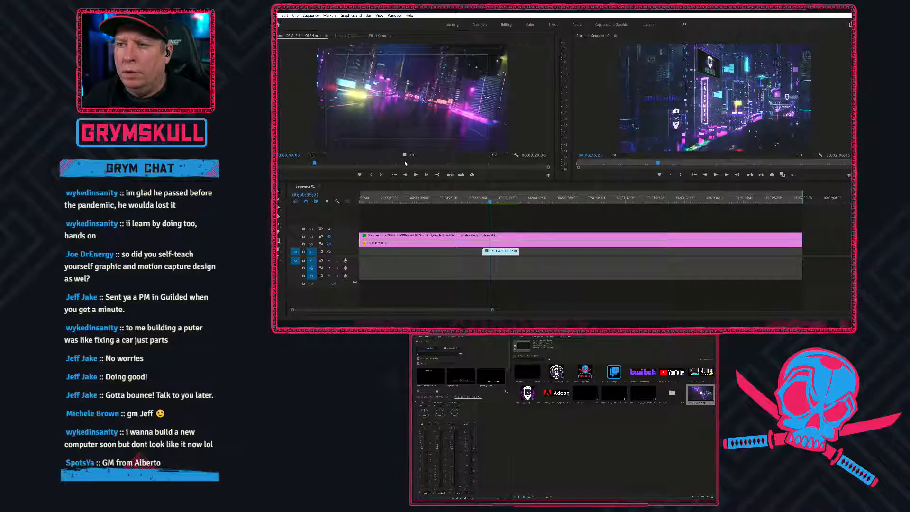
Scrub the source clip to the overhead city view and export that frame as a JPEG named CYBERCITYNEON3
left_click_drag(316, 165, 340, 159)
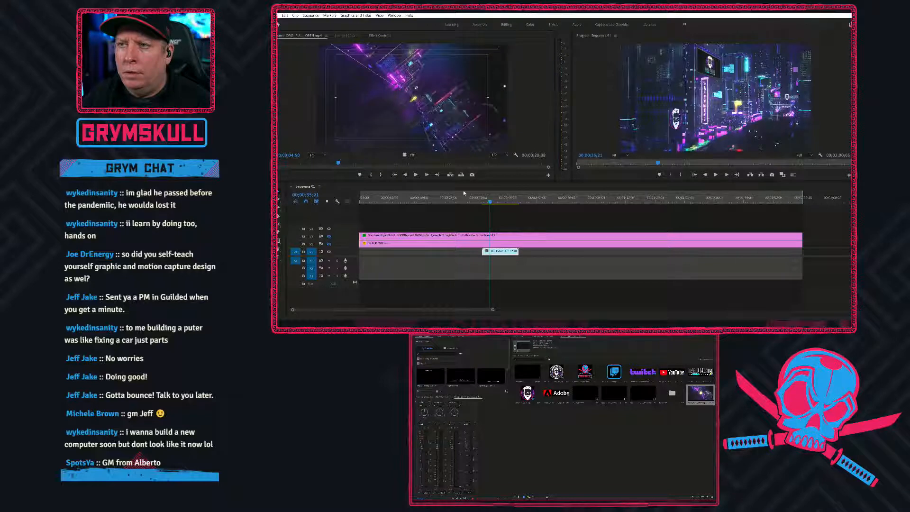
left_click(472, 175)
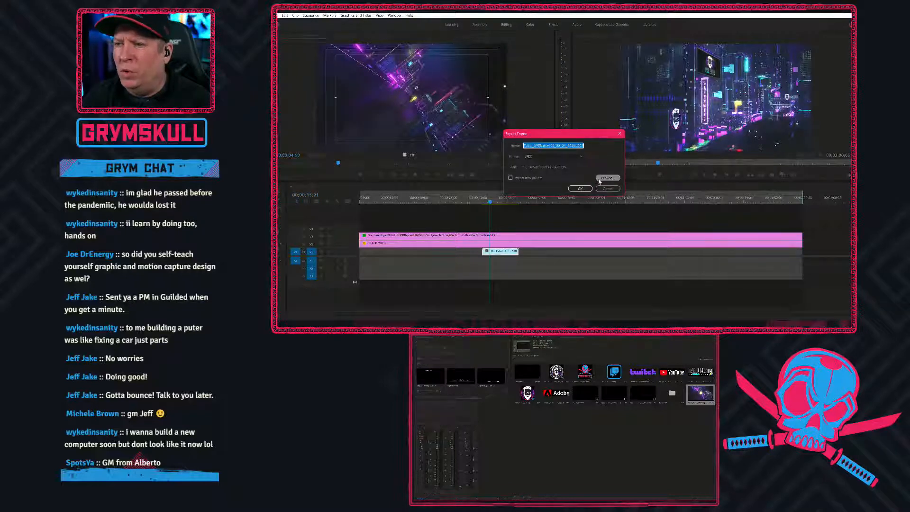
type("CYBERCITYNEON3")
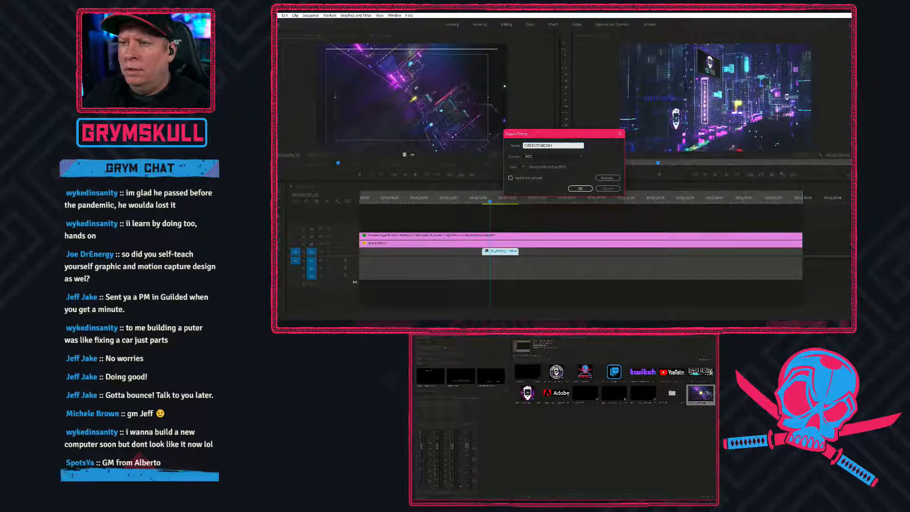
left_click(580, 188)
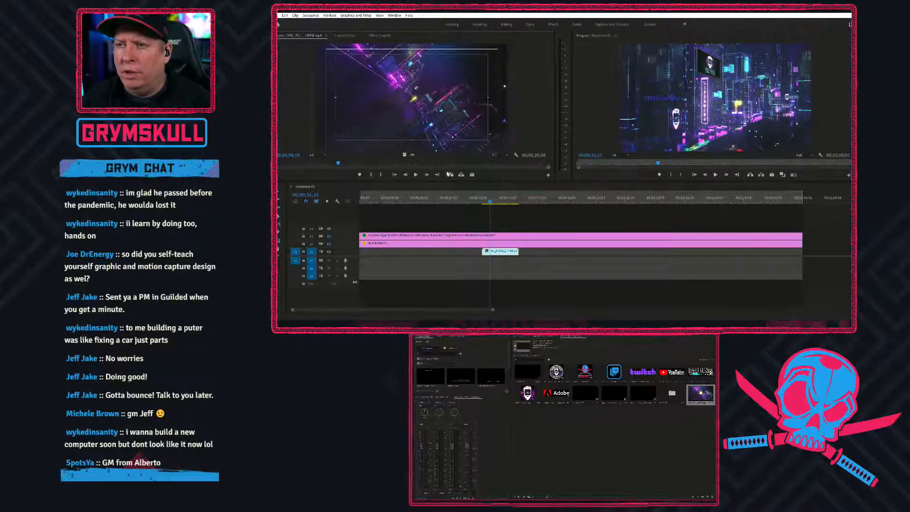
Scrub the source clip to the neon street frame with the glowing logo text and export it as a JPEG named CYBERCITYNEON4
left_click_drag(362, 163, 382, 169)
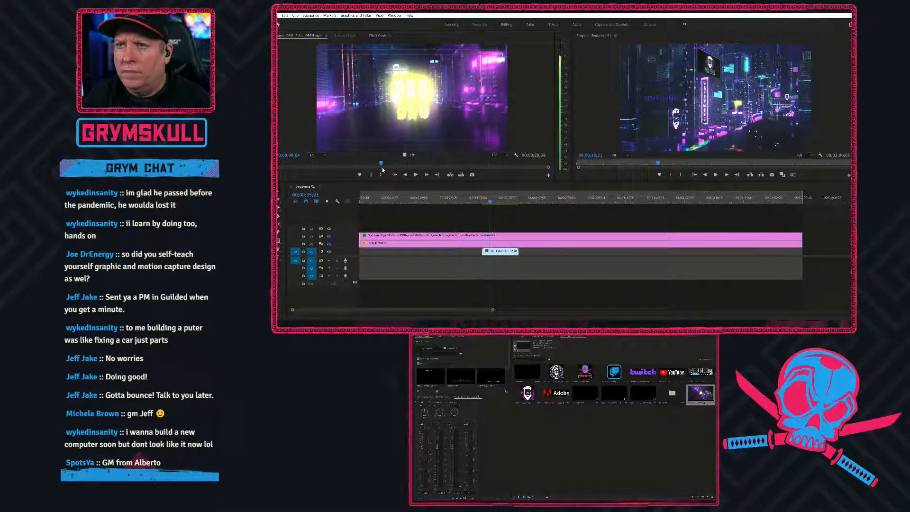
left_click(471, 175)
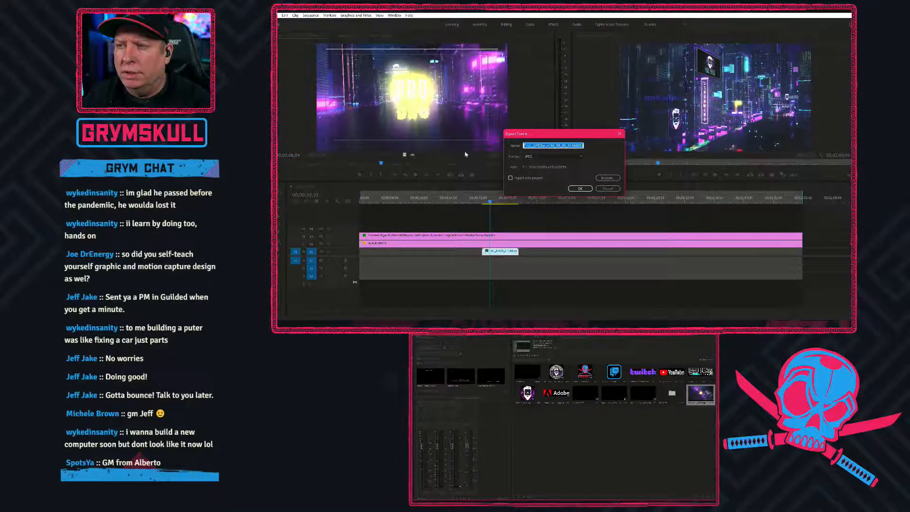
left_click(568, 146)
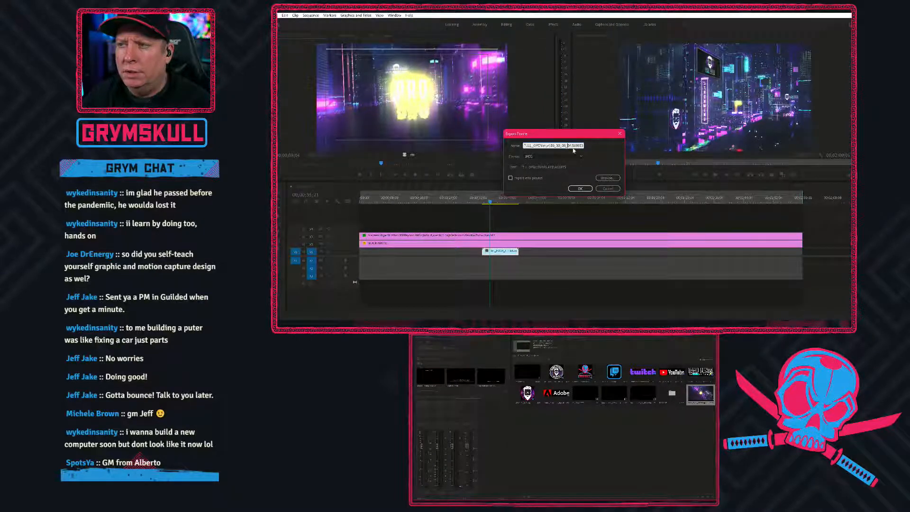
key("ctrl+a")
type("CIT")
key("BackSpace")
key("BackSpace")
key("BackSpace")
type("BERCITYLINE")
key("BackSpace")
key("BackSpace")
key("BackSpace")
key("BackSpace")
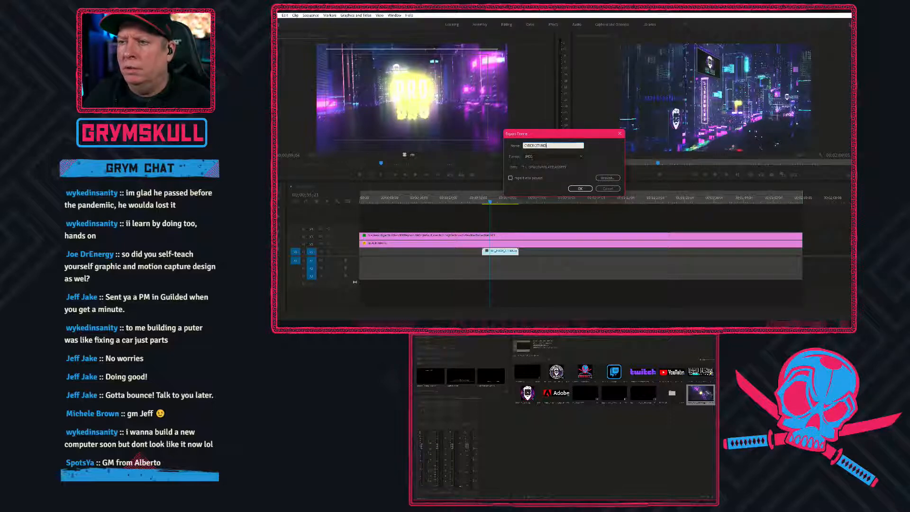
type("NEON4")
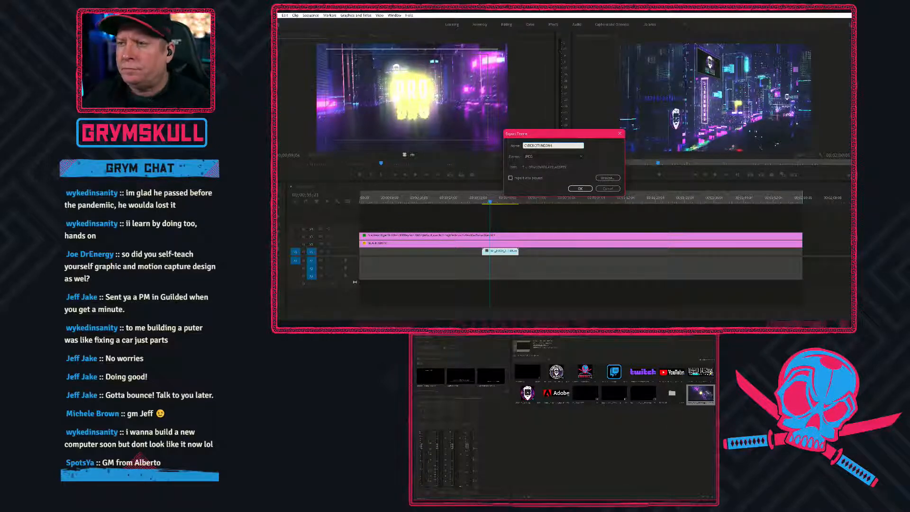
left_click(580, 189)
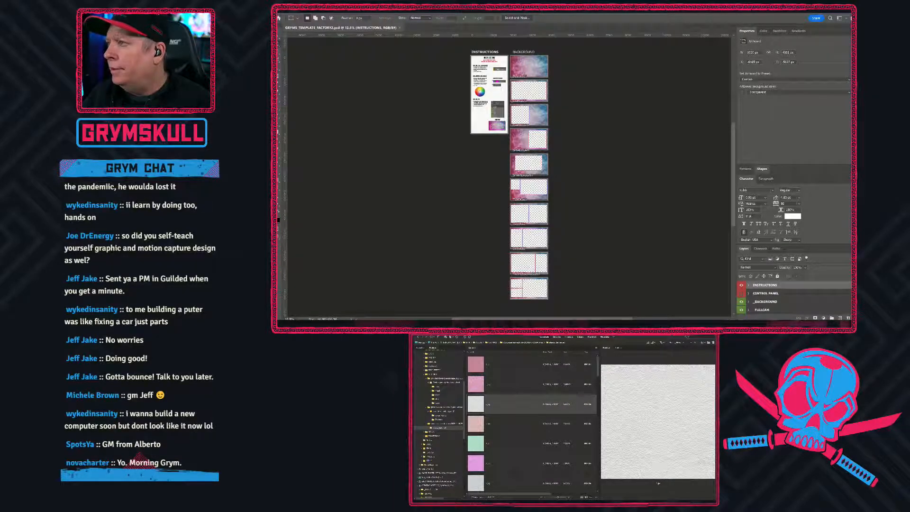
Browse the project folders in Adobe Bridge and look through a subfolder's images for existing overlay artwork
left_click(423, 374)
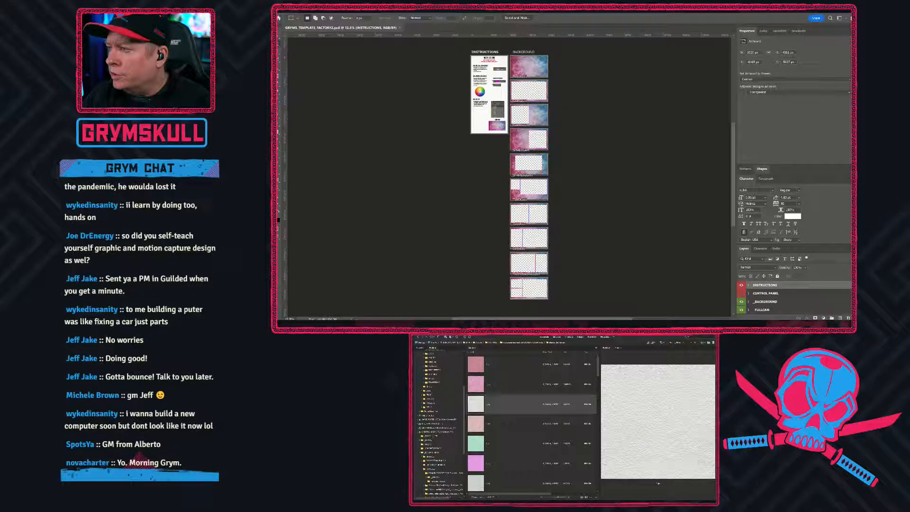
left_click(439, 420)
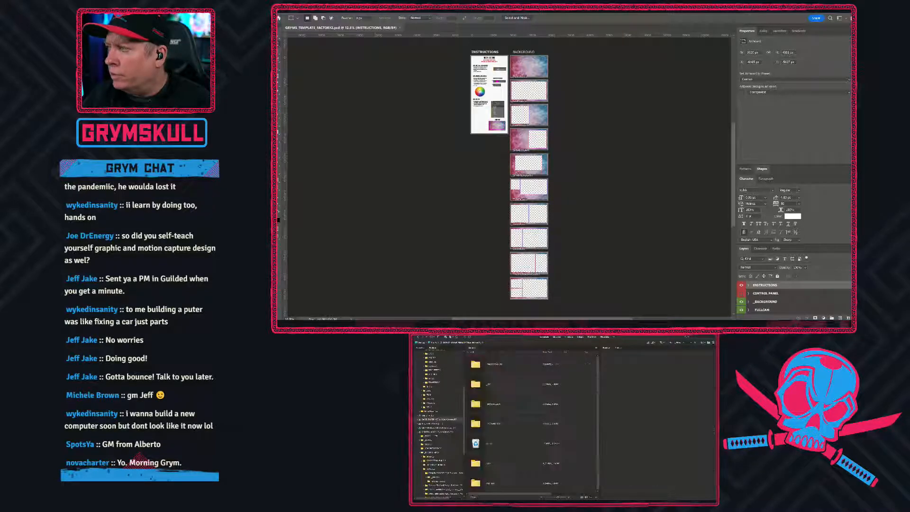
double_click(496, 404)
double_click(516, 364)
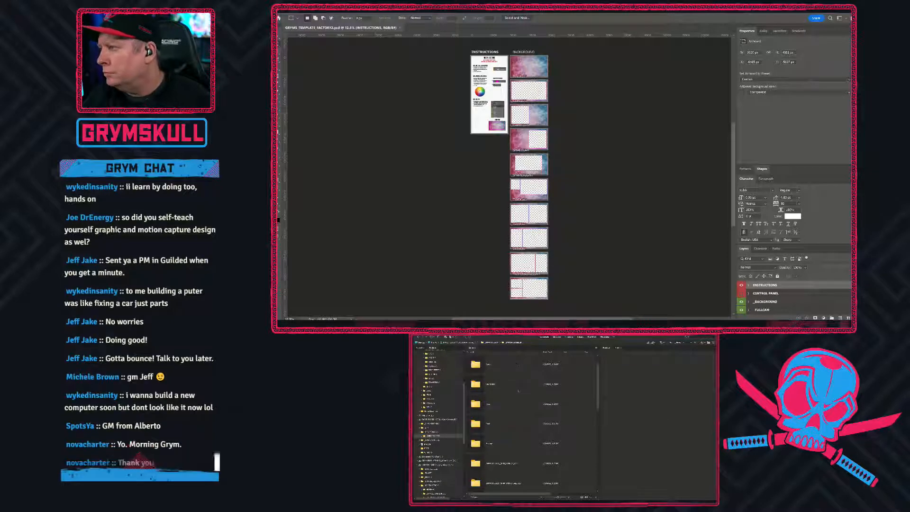
scroll(518, 391, "down", 5)
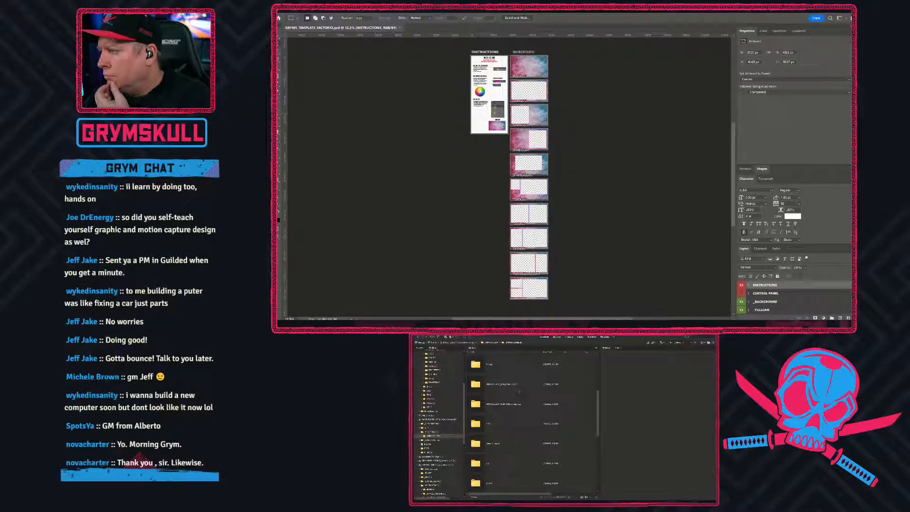
scroll(518, 391, "down", 5)
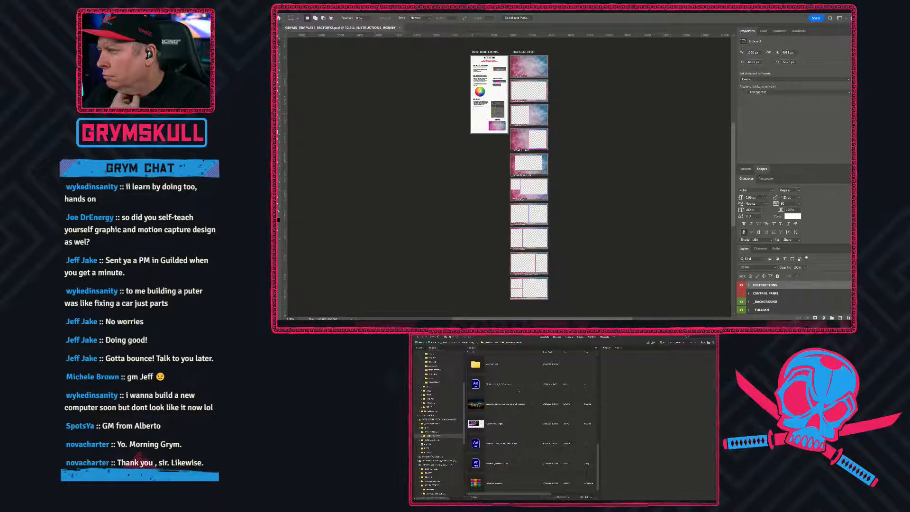
scroll(518, 391, "up", 4)
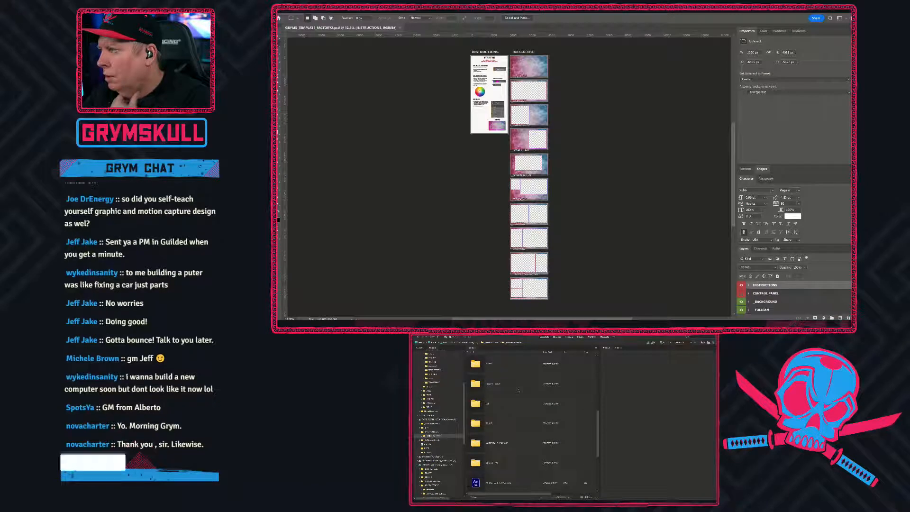
scroll(518, 391, "up", 2)
scroll(528, 419, "down", 1)
scroll(502, 460, "up", 1)
scroll(507, 434, "up", 1)
scroll(507, 434, "up", 3)
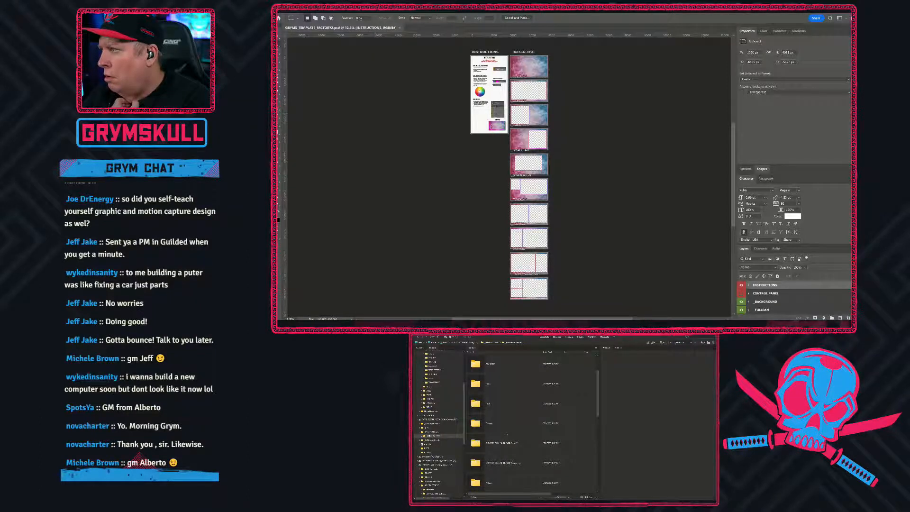
double_click(509, 384)
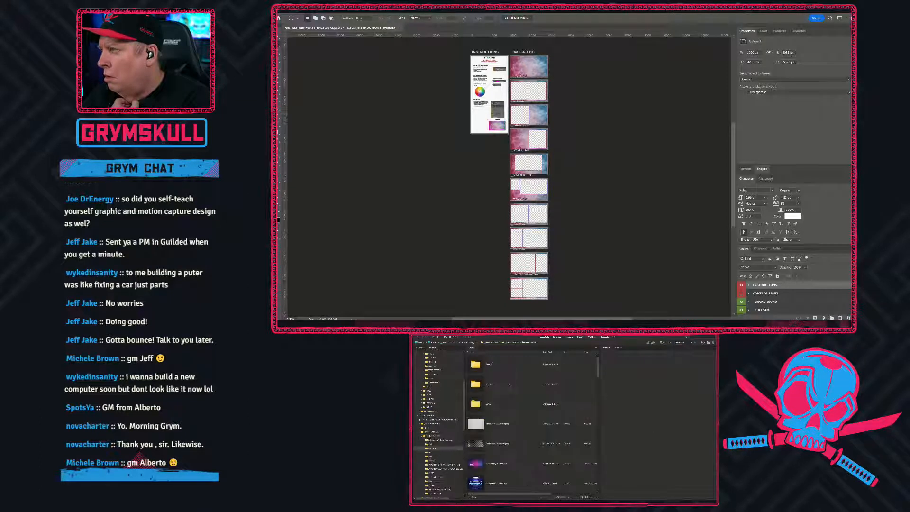
scroll(515, 386, "down", 5)
scroll(515, 386, "up", 5)
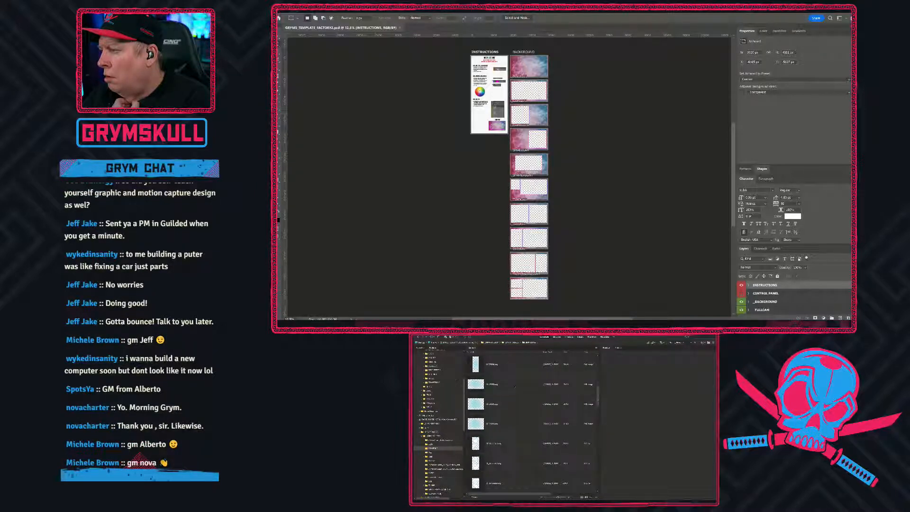
Return to the drive's top folder and look through the green-screen overlay images in another project's subfolder
double_click(476, 364)
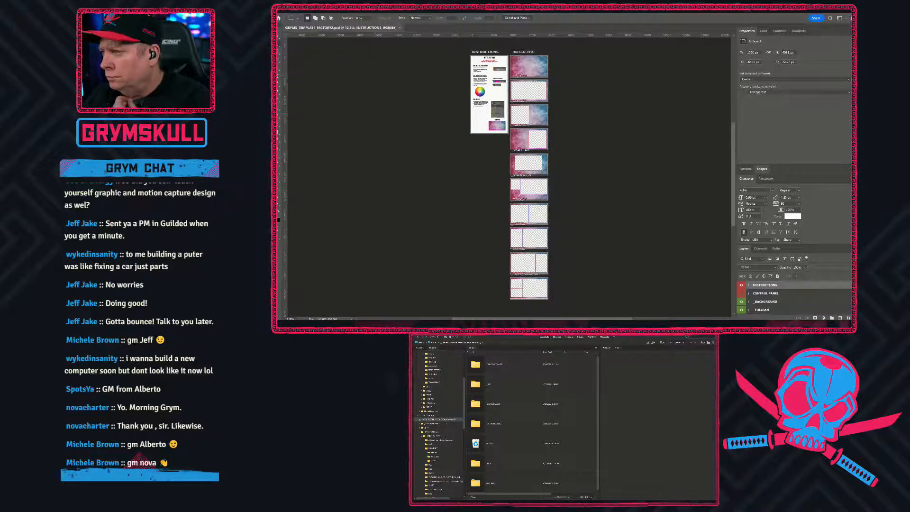
left_click(419, 432)
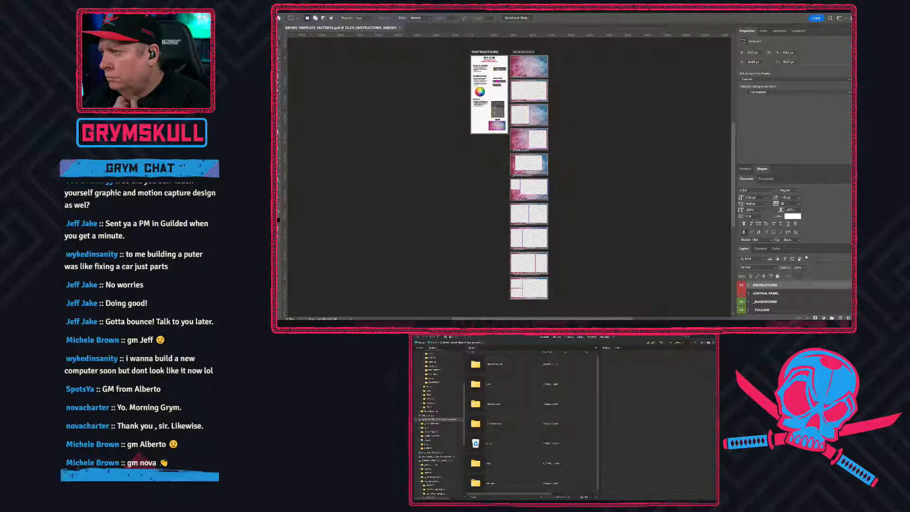
double_click(504, 406)
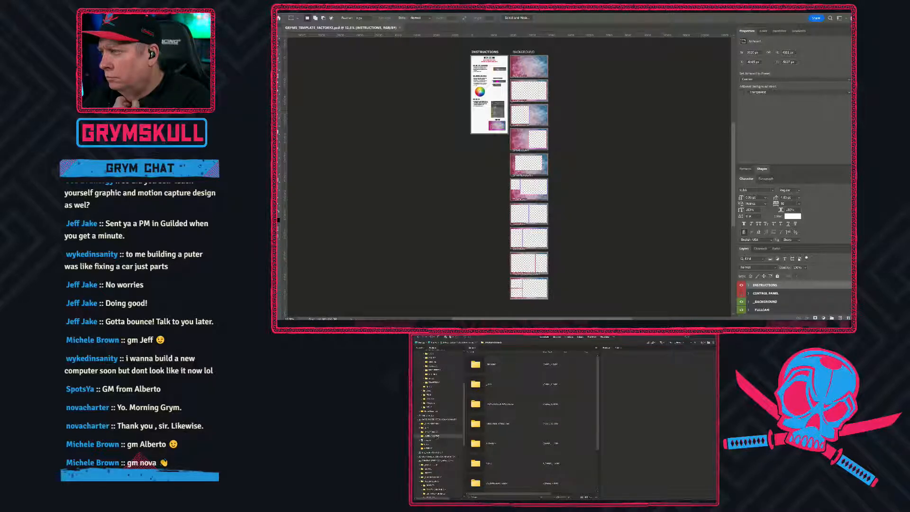
scroll(503, 407, "down", 1)
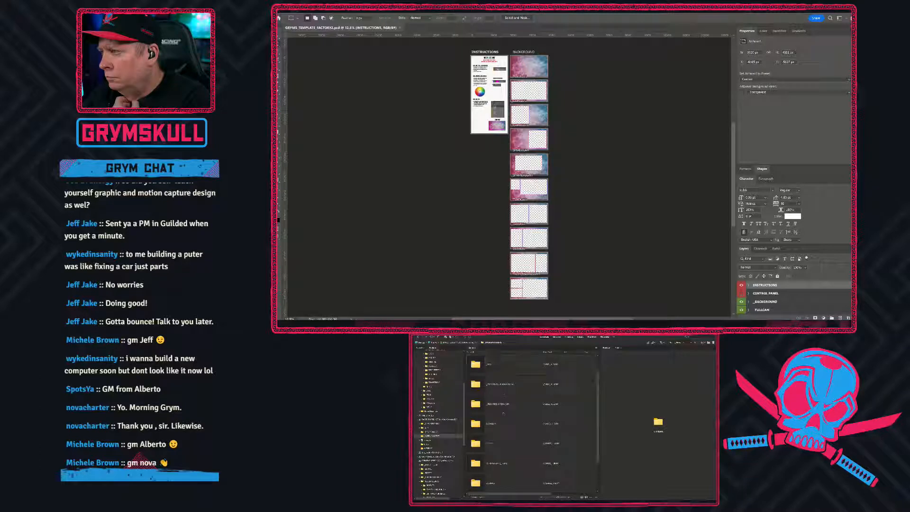
double_click(505, 415)
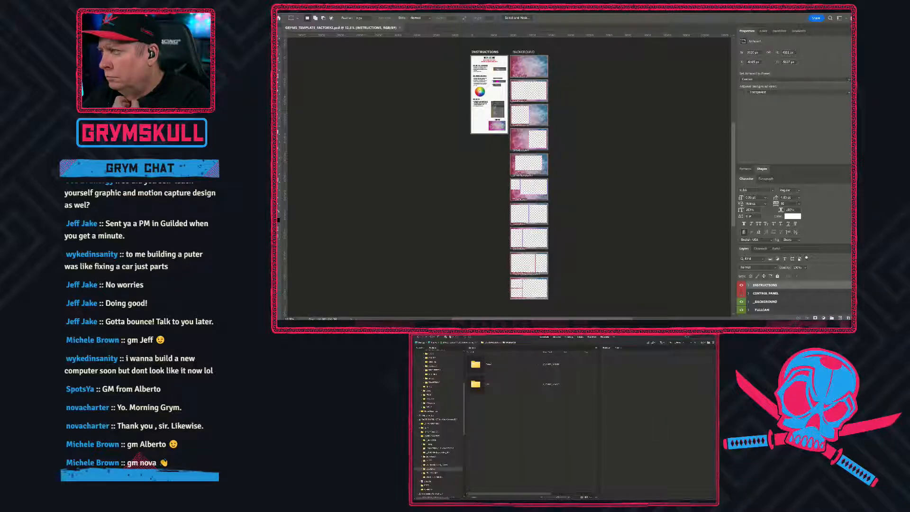
double_click(525, 367)
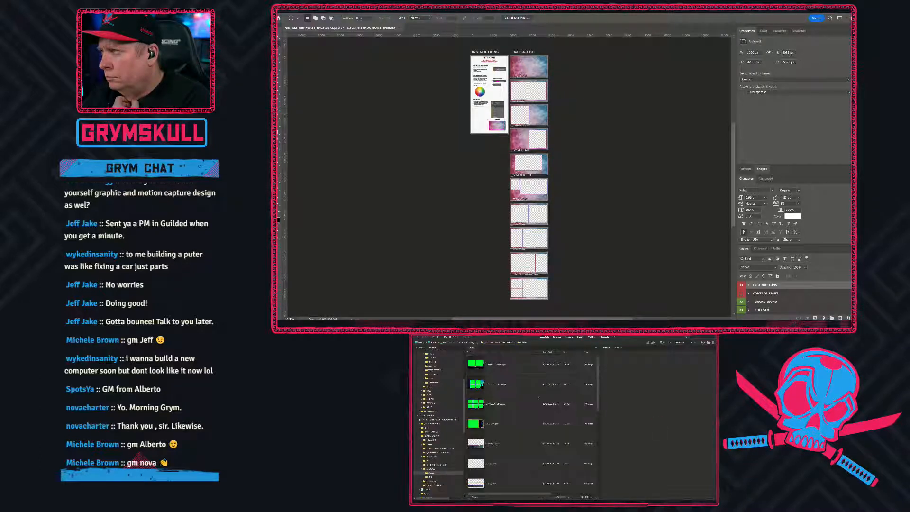
scroll(529, 400, "down", 5)
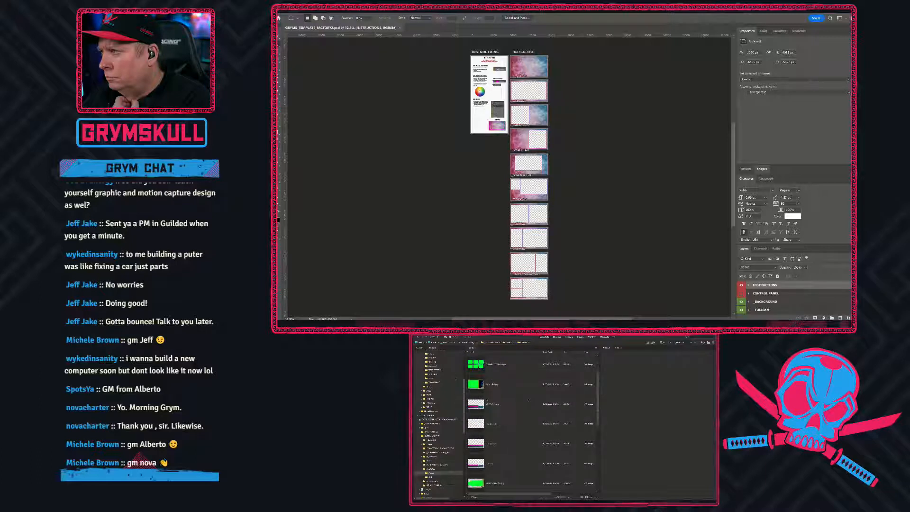
scroll(487, 399, "down", 3)
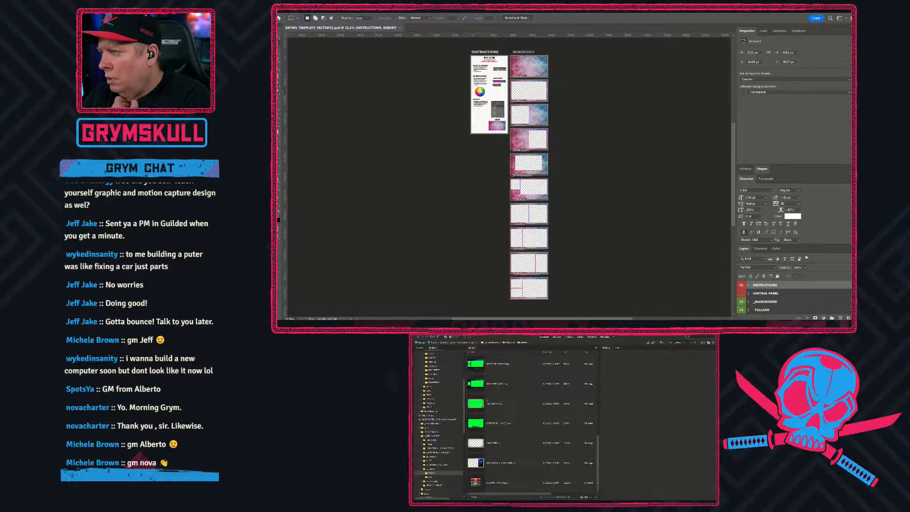
scroll(486, 400, "up", 8)
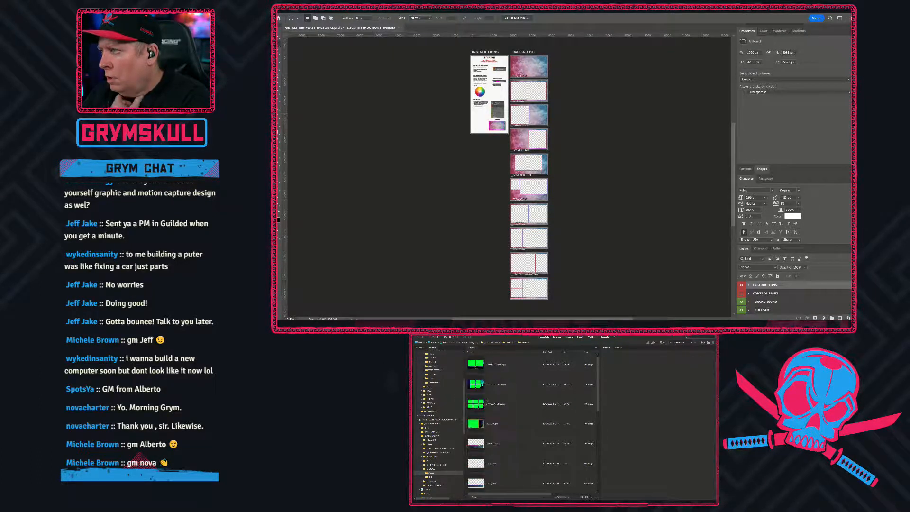
Look through the neighbouring subfolder and preview its colourful transparent overlay frames one by one
left_click(510, 343)
double_click(476, 384)
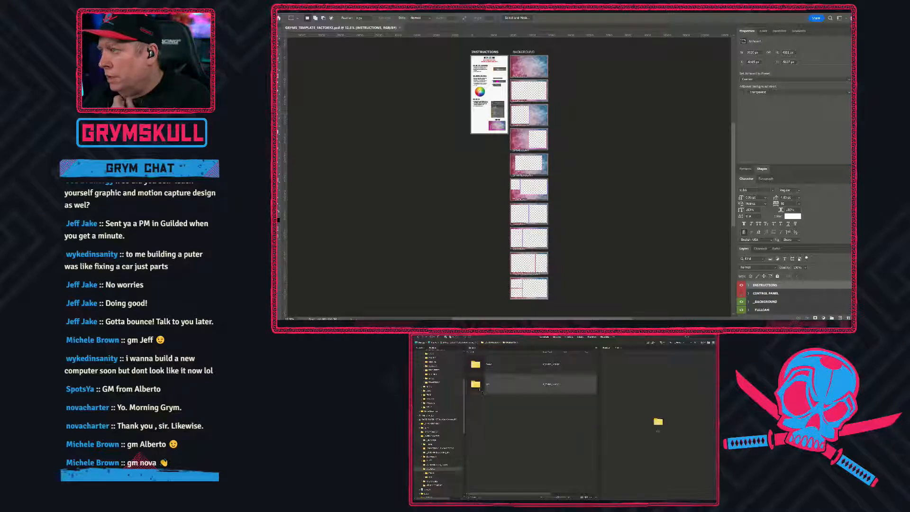
double_click(483, 364)
scroll(541, 399, "down", 1)
scroll(541, 399, "down", 2)
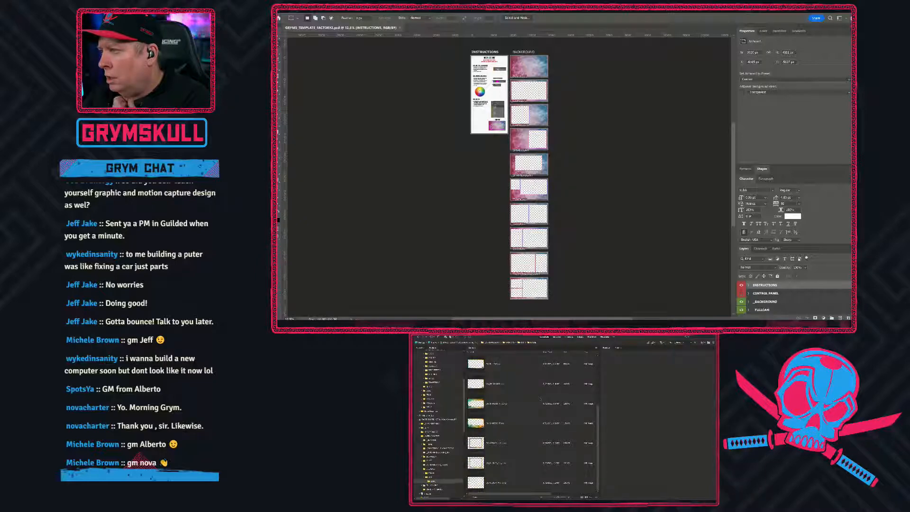
left_click(481, 404)
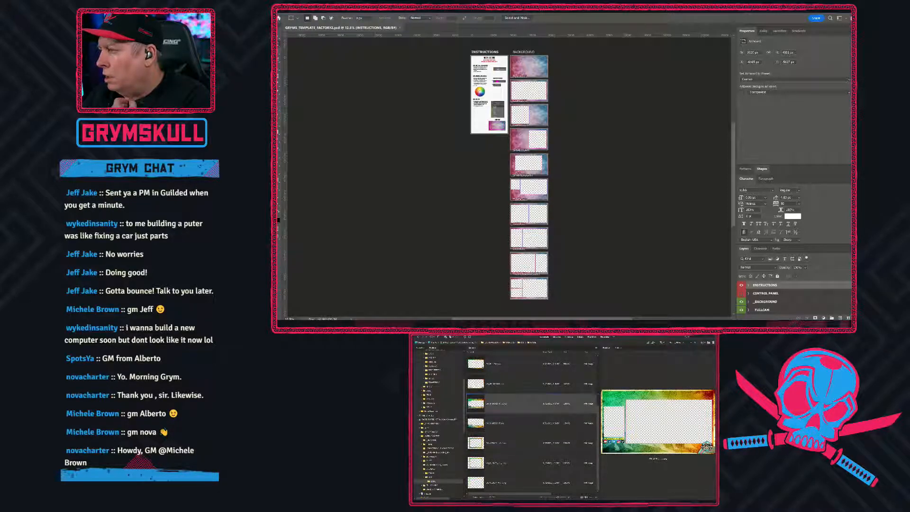
key("Down")
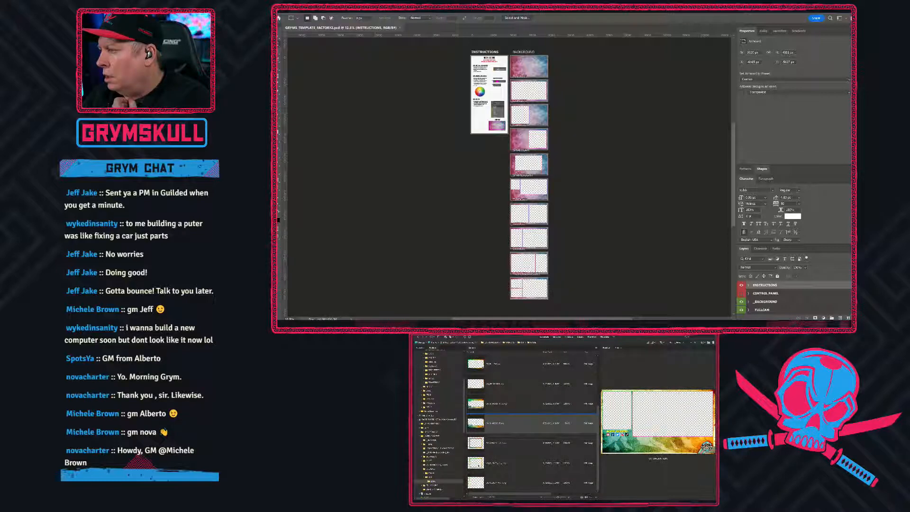
key("Down")
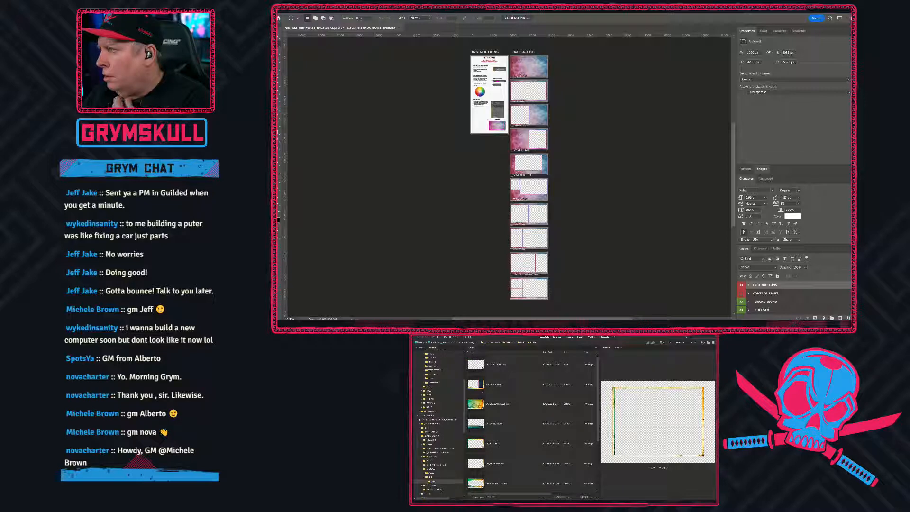
left_click(463, 342)
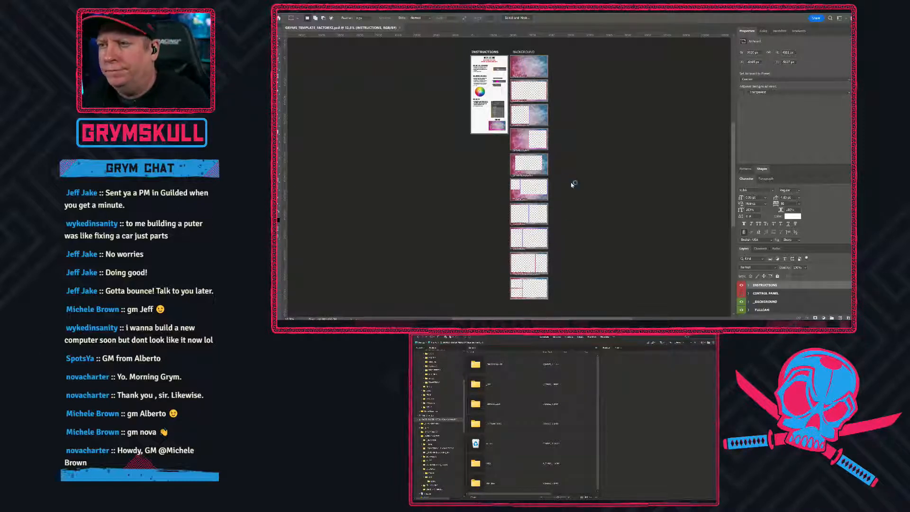
Switch to Canva and look through the media team's recent designs for existing overlay templates
double_click(505, 49)
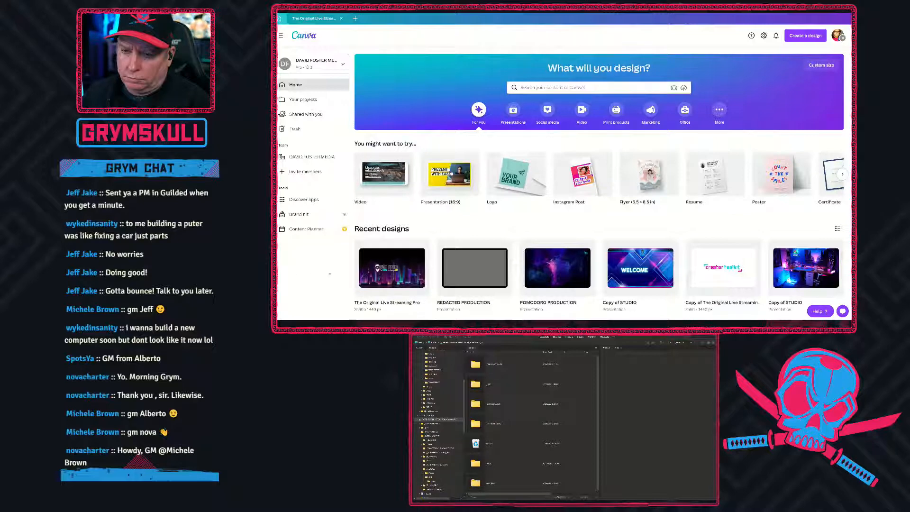
left_click(421, 248)
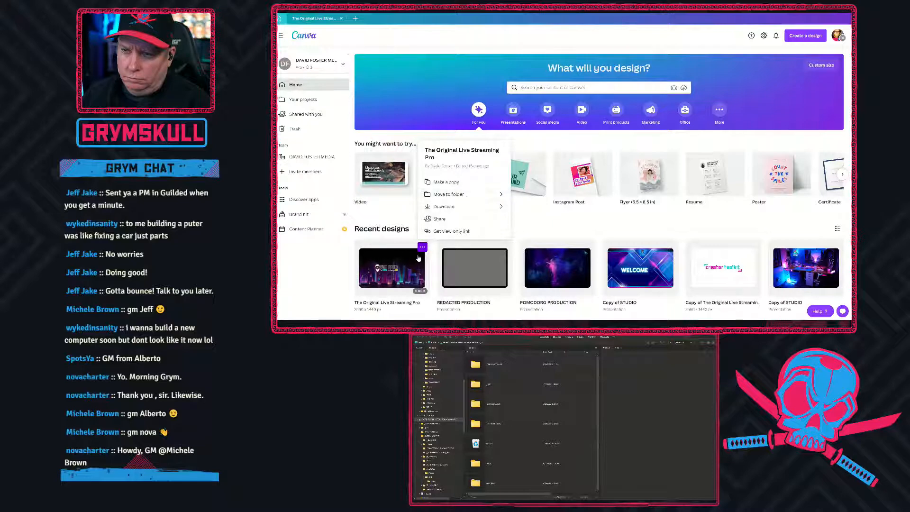
scroll(328, 263, "down", 3)
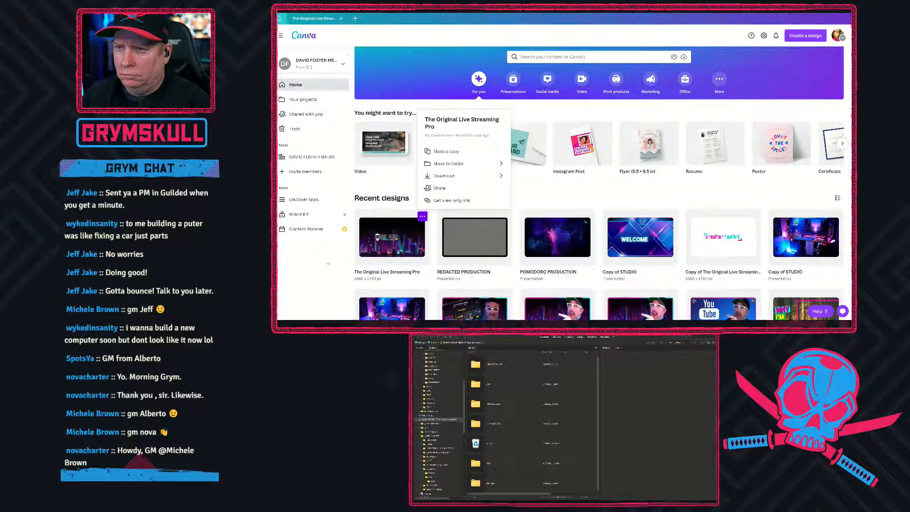
scroll(328, 263, "down", 5)
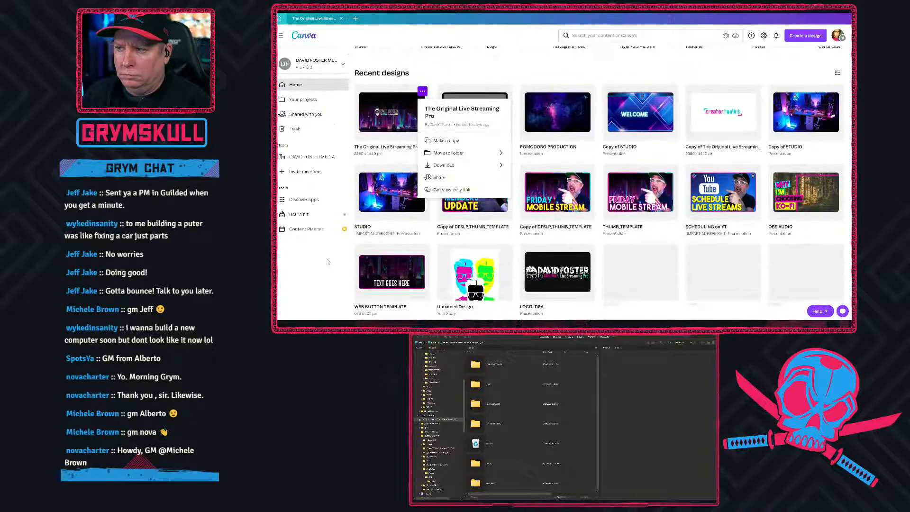
scroll(328, 261, "down", 5)
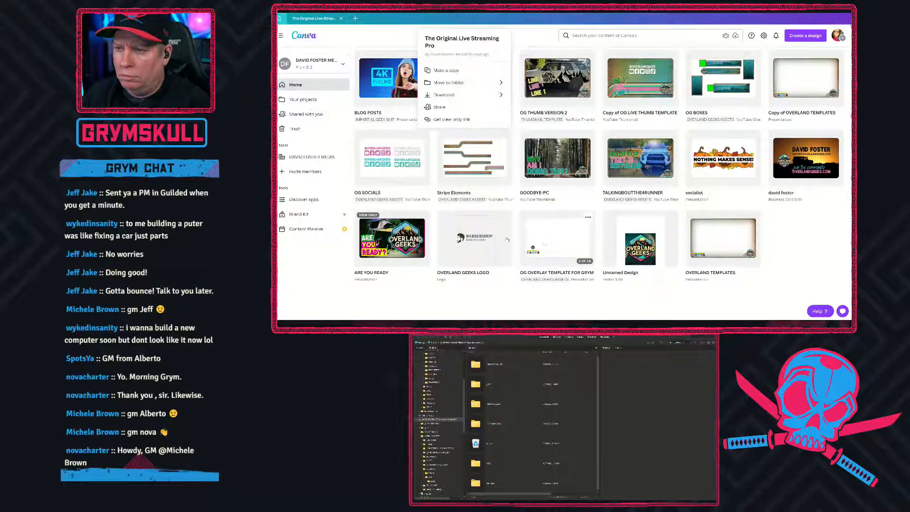
scroll(522, 239, "up", 3)
scroll(504, 238, "up", 4)
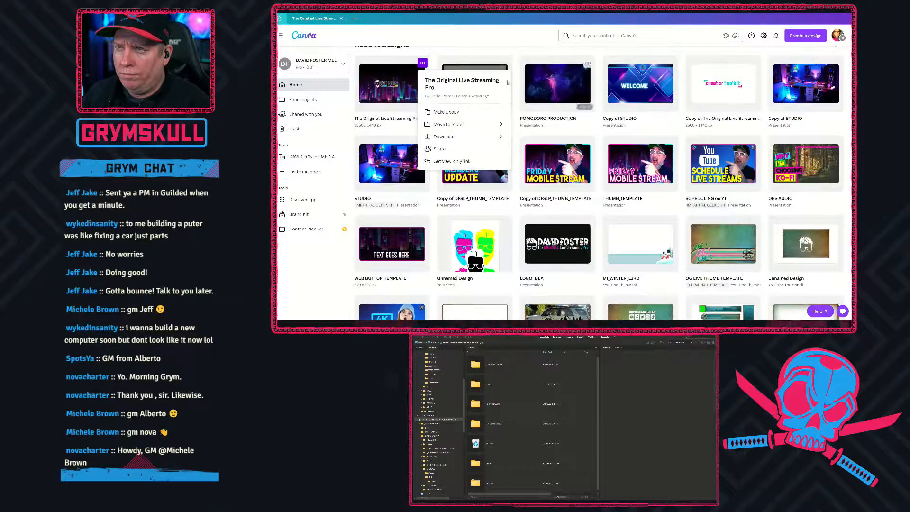
left_click(534, 51)
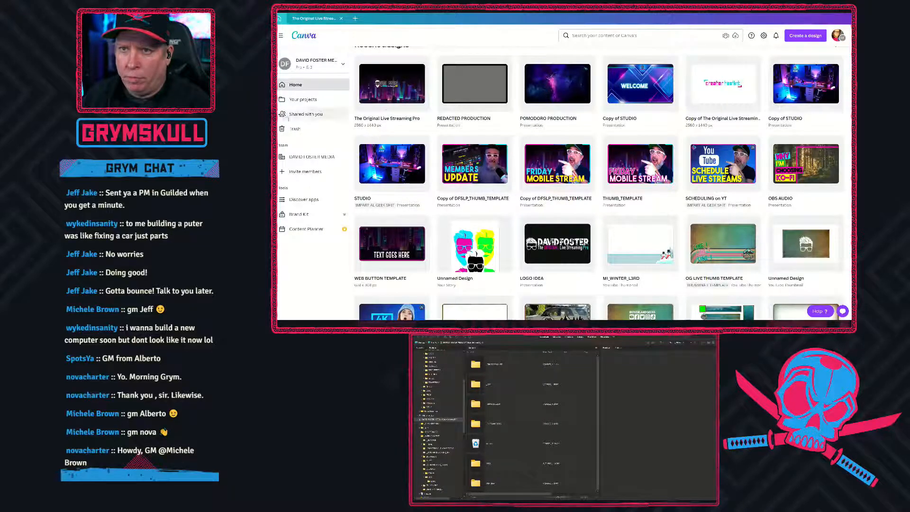
View the team's own page, switch to the Personal account and look through the designs shared with it
left_click(320, 161)
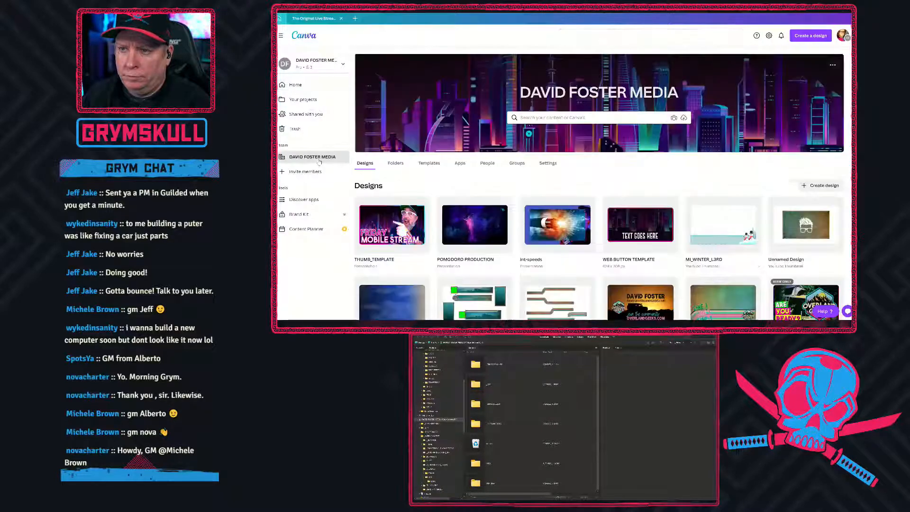
left_click(316, 71)
left_click(301, 94)
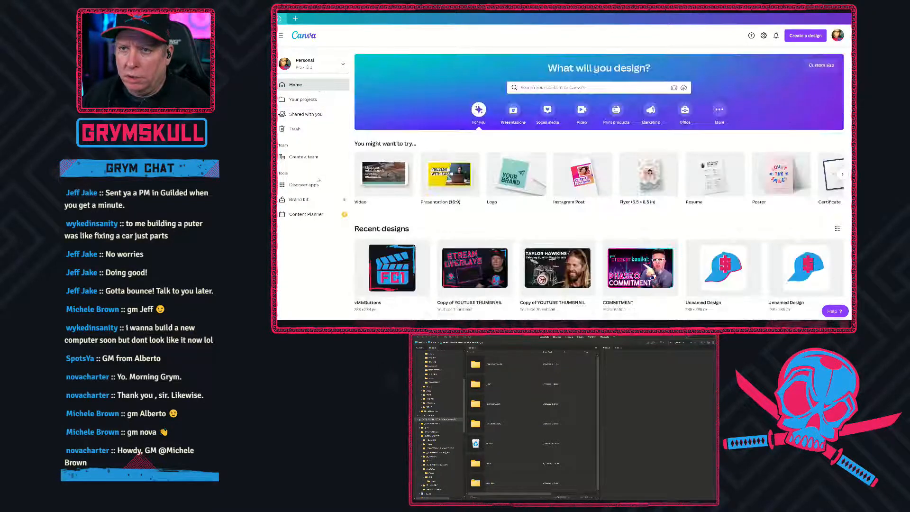
left_click(300, 119)
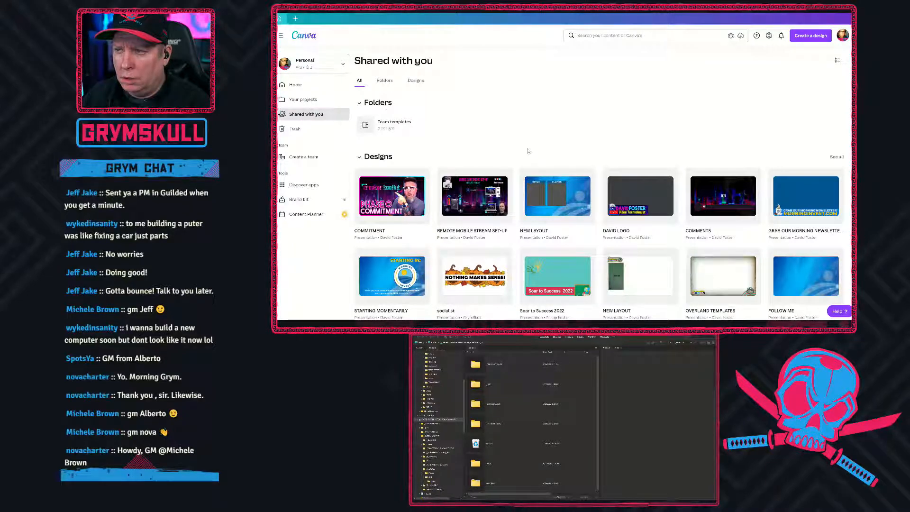
scroll(528, 151, "down", 4)
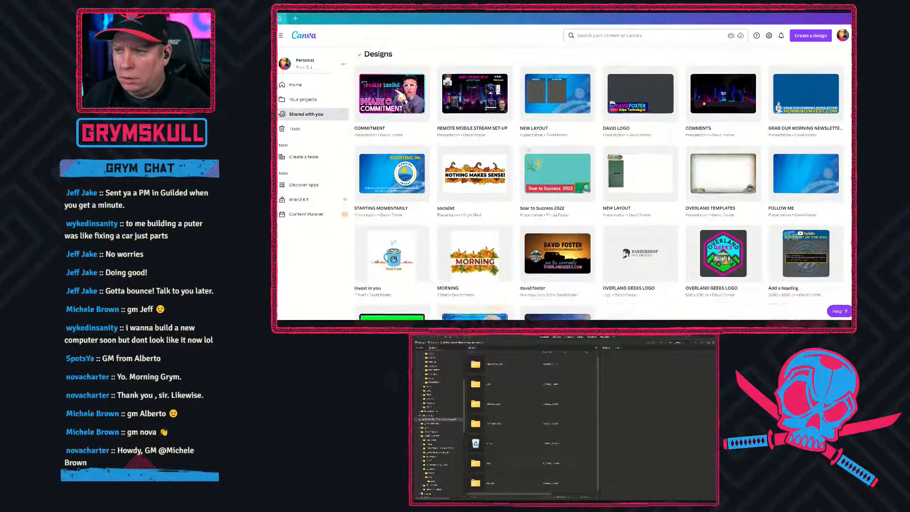
scroll(529, 151, "down", 1)
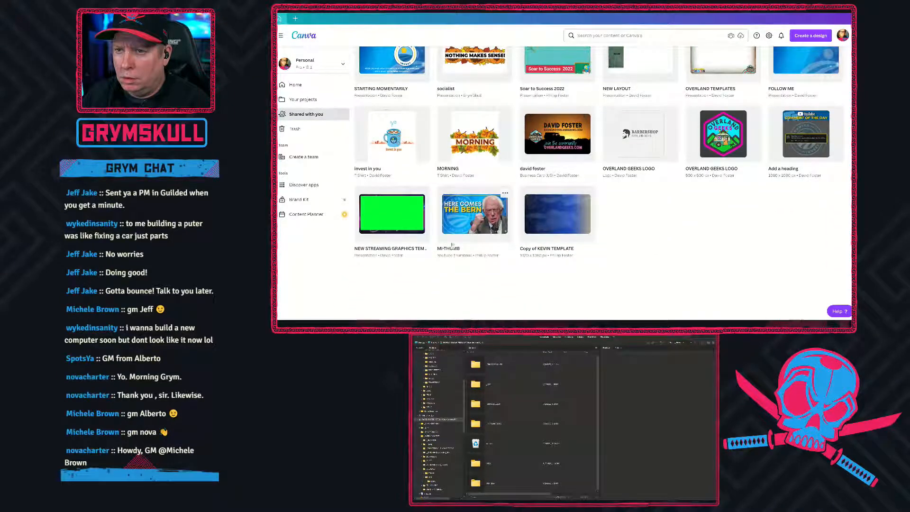
Make a copy of the shared NEW STREAMING GRAPHICS TEMPLATE design, then close the copy and the template preview
left_click(401, 228)
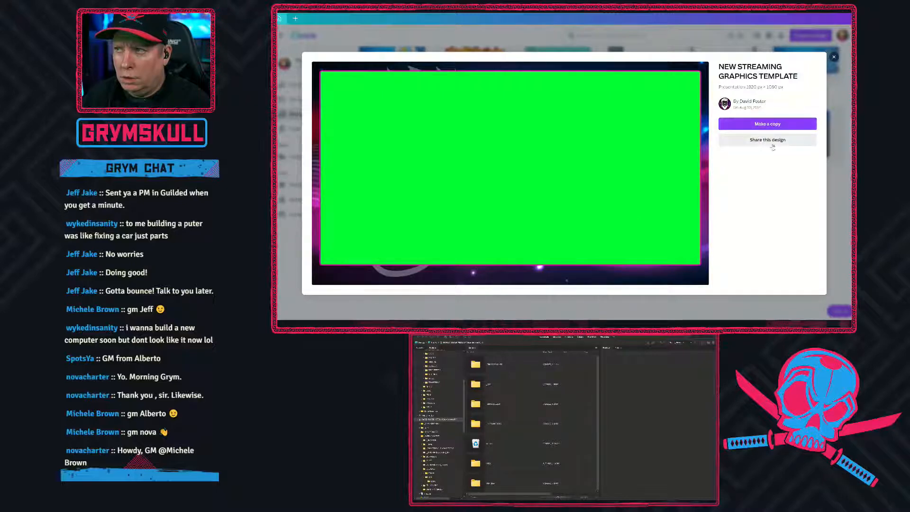
left_click(773, 126)
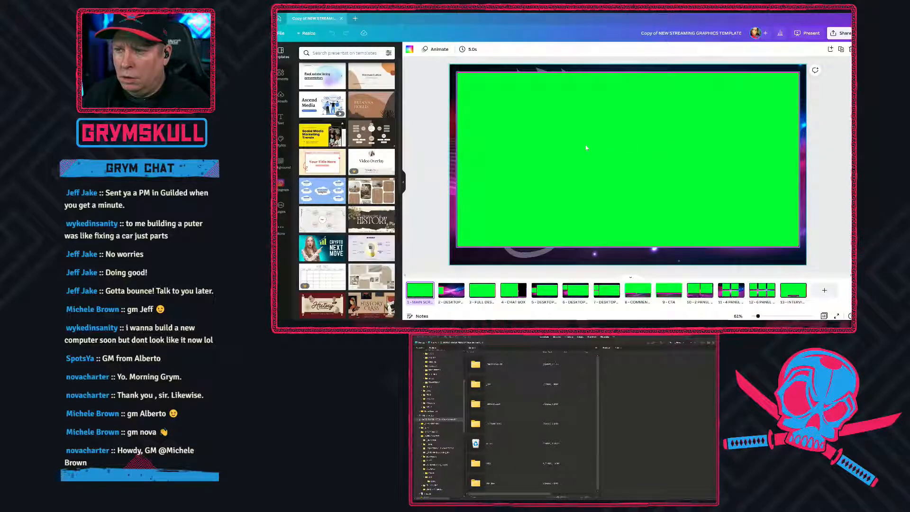
left_click(341, 20)
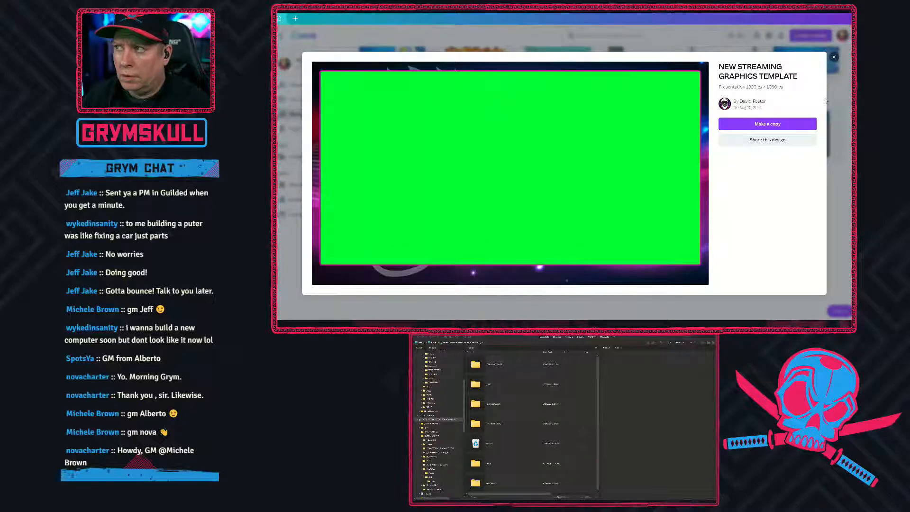
key("Escape")
Look through the Personal account's shared designs, brand kits, projects and shared folders for further overlay templates
scroll(437, 209, "up", 5)
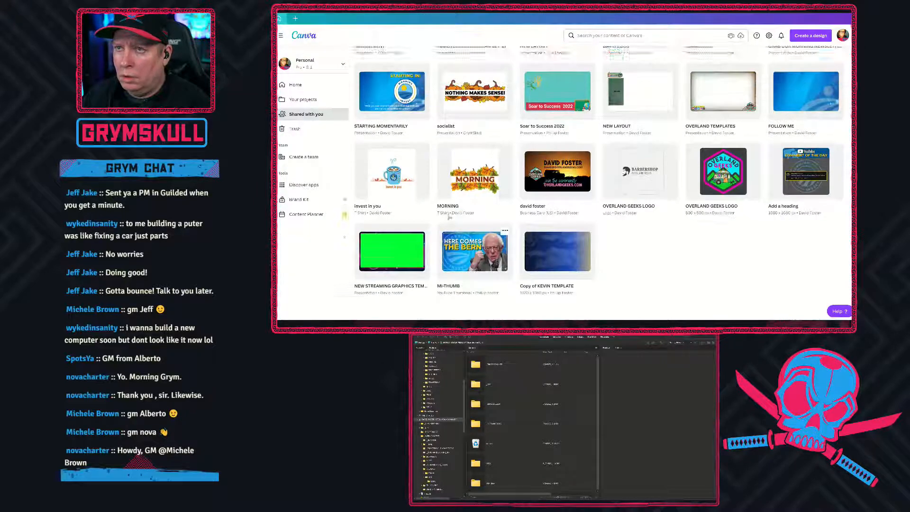
scroll(437, 209, "down", 1)
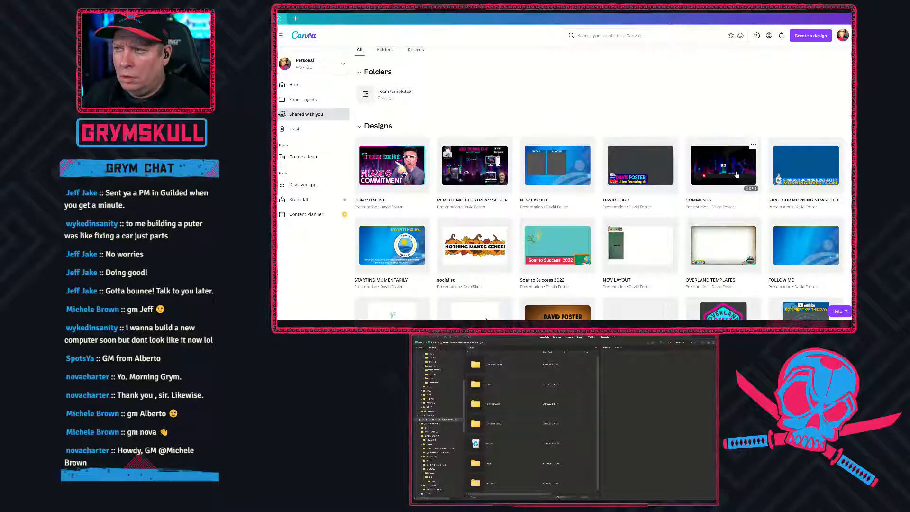
scroll(738, 175, "down", 1)
scroll(738, 176, "down", 2)
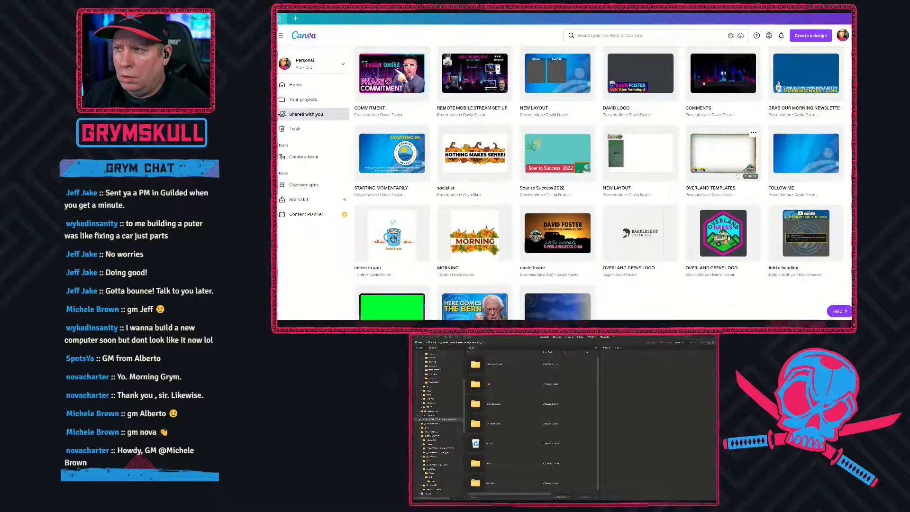
scroll(738, 175, "down", 1)
scroll(738, 175, "up", 3)
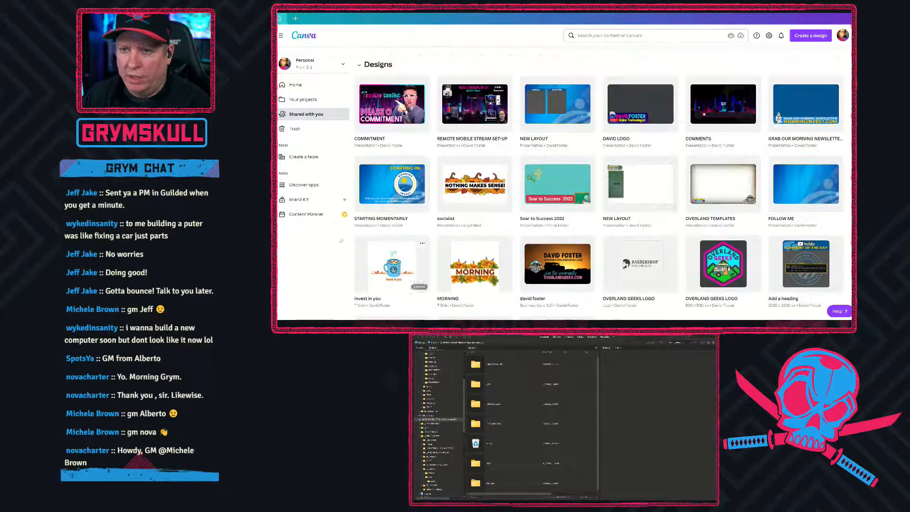
left_click(317, 202)
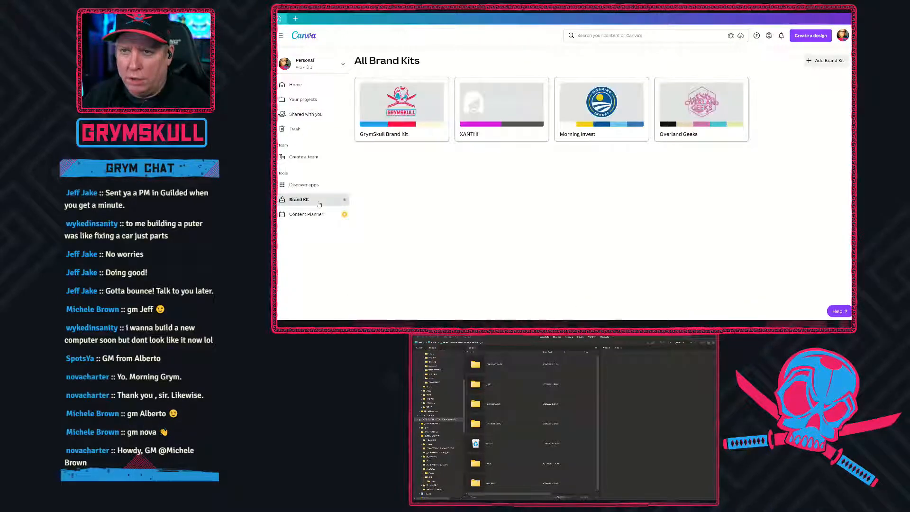
left_click(314, 100)
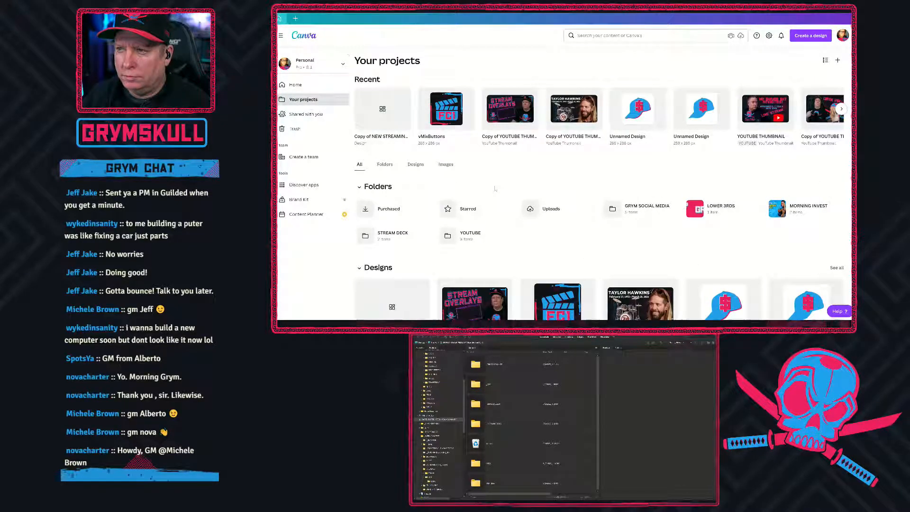
left_click(302, 115)
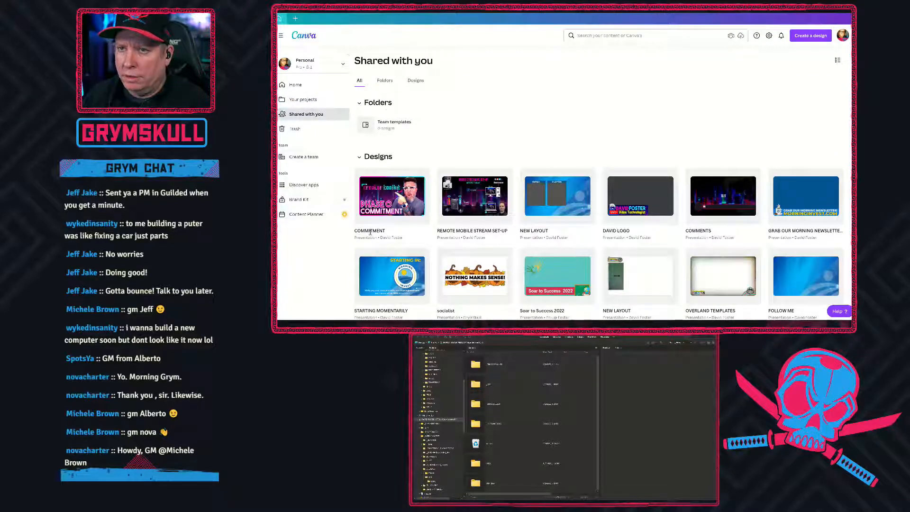
left_click(385, 80)
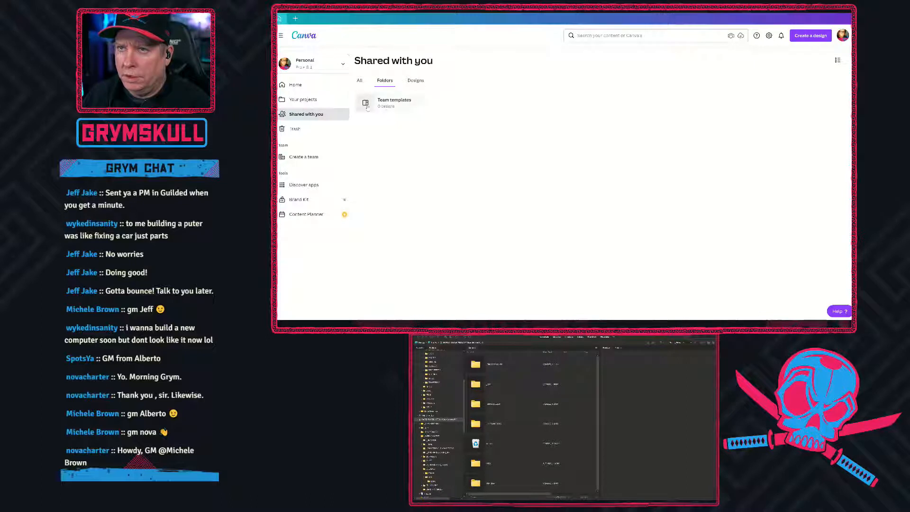
Switch back to the media team account and open the IMPARTIAL GEEK SHIT folder among its shared items
left_click(303, 65)
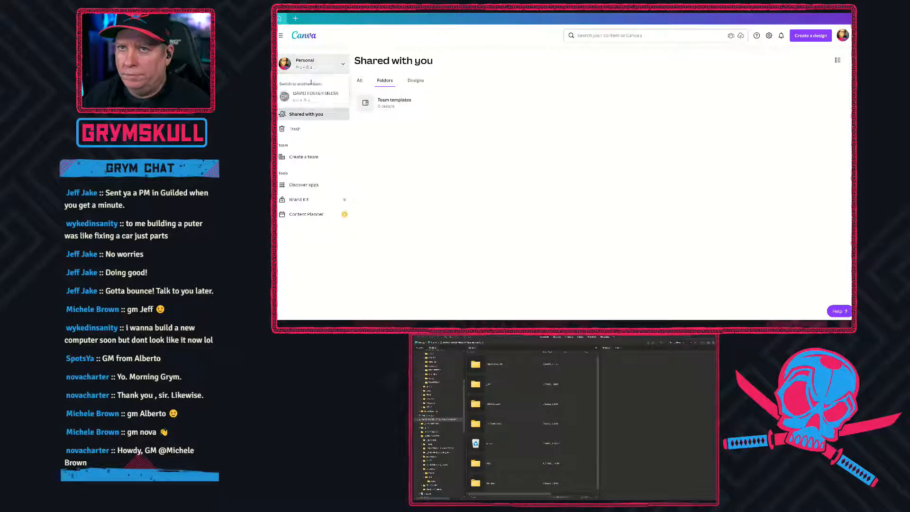
left_click(315, 94)
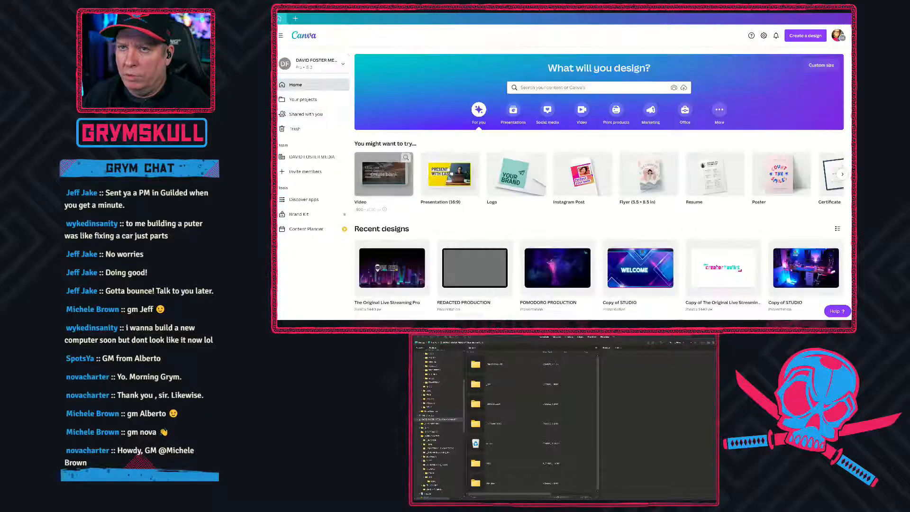
left_click(311, 117)
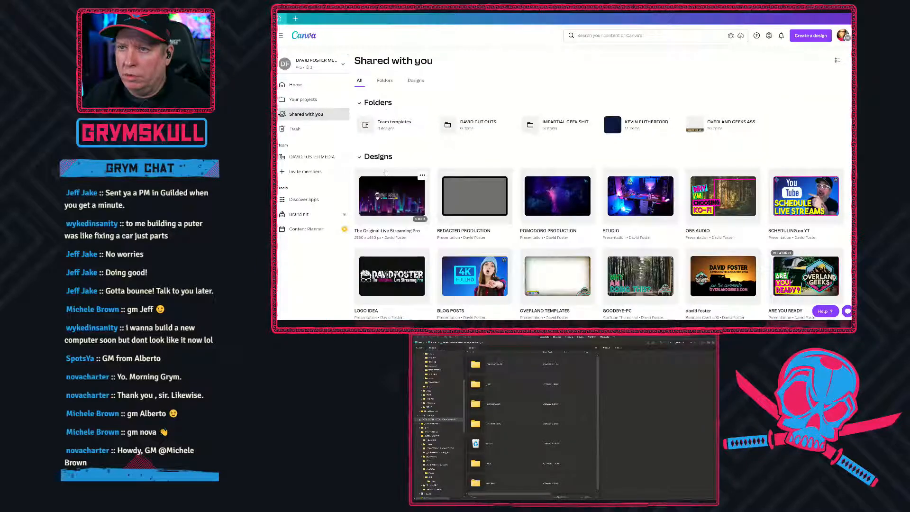
mouse_move(410, 188)
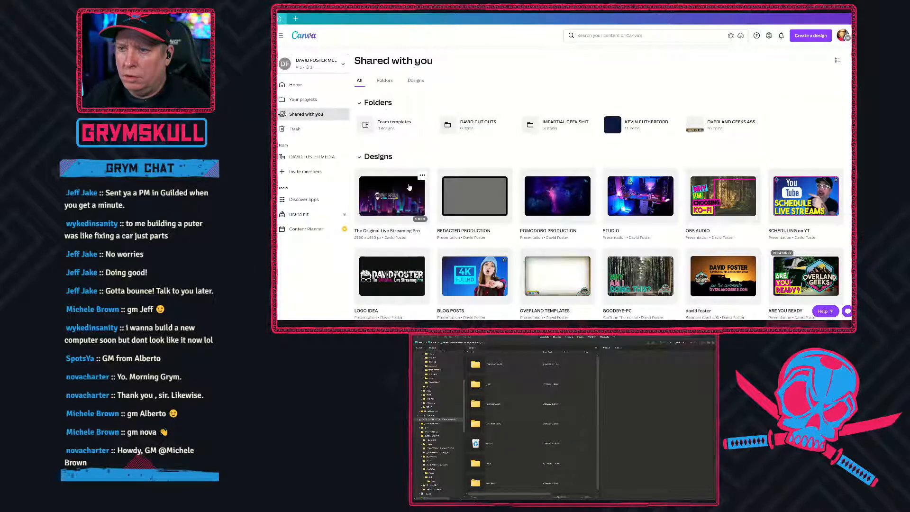
left_click(422, 176)
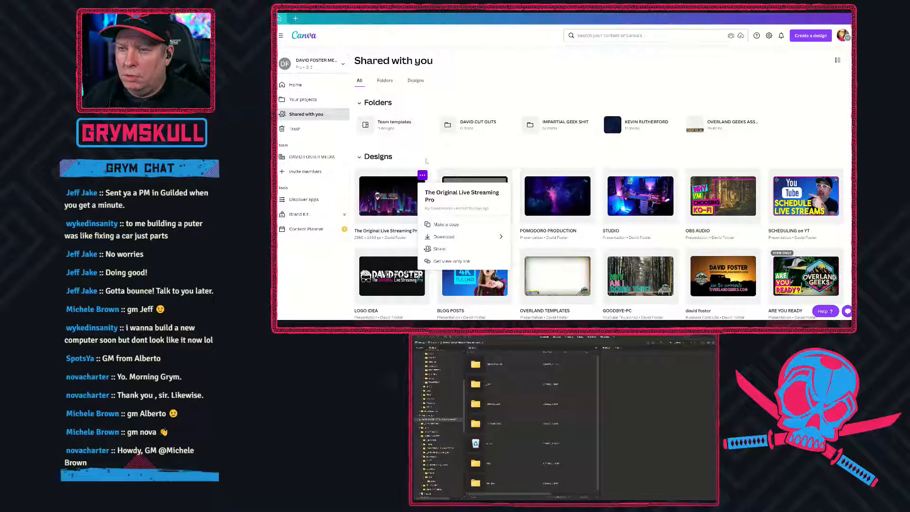
left_click(447, 159)
left_click(554, 125)
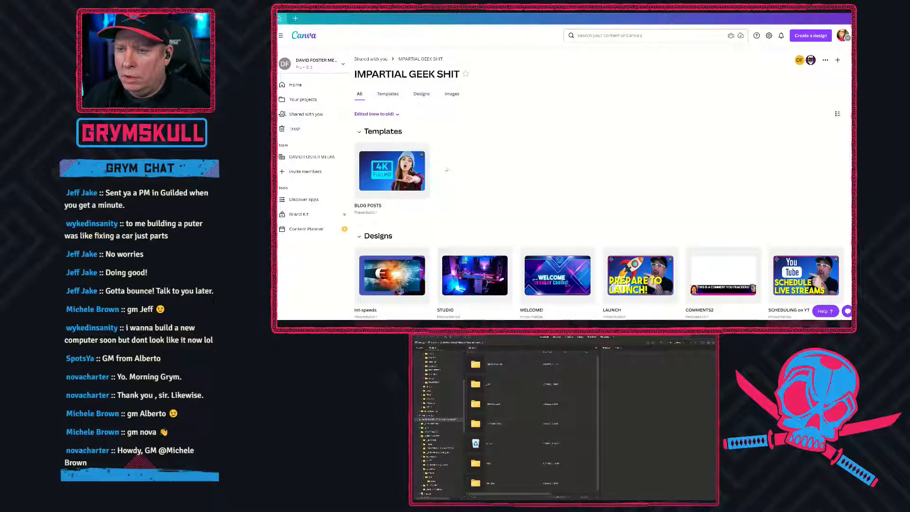
Look through the folder's full contents, then show only its templates and only its designs to find overlay artwork
scroll(519, 171, "down", 2)
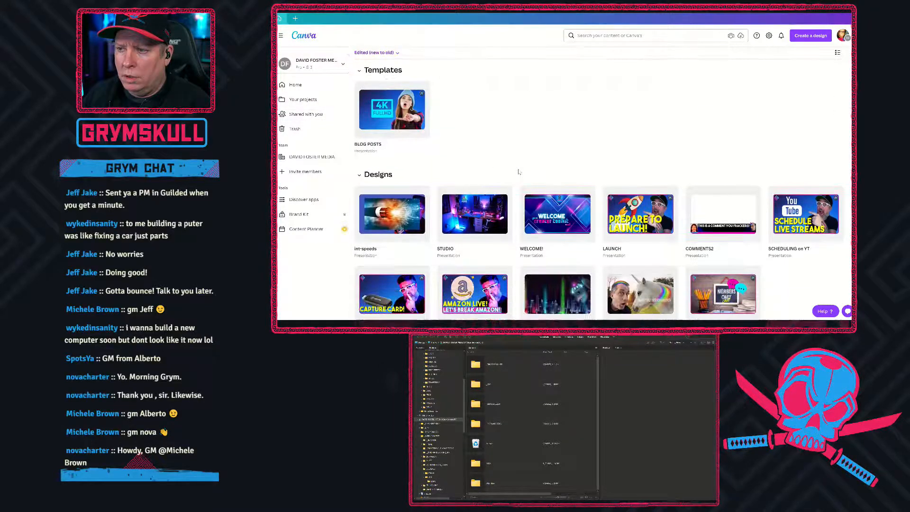
scroll(519, 172, "down", 5)
scroll(519, 172, "down", 7)
scroll(519, 171, "down", 9)
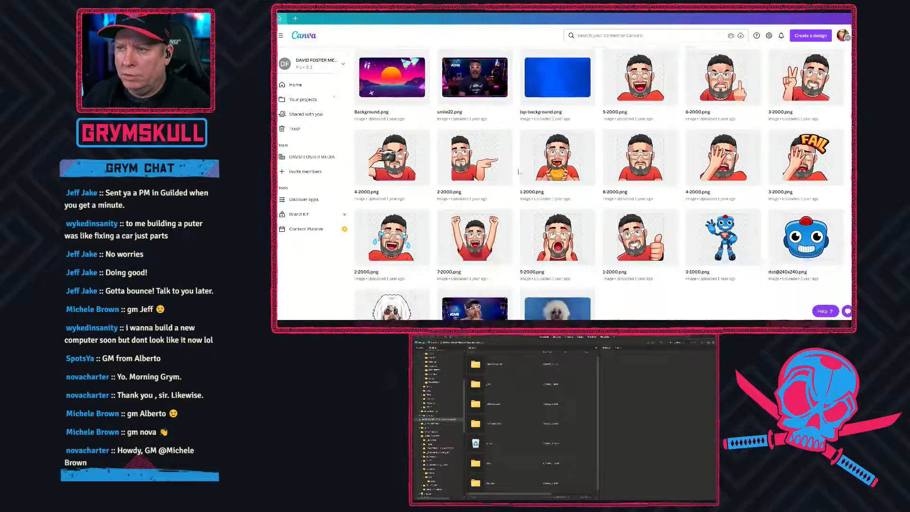
scroll(519, 172, "down", 3)
scroll(519, 161, "up", 15)
scroll(518, 161, "up", 9)
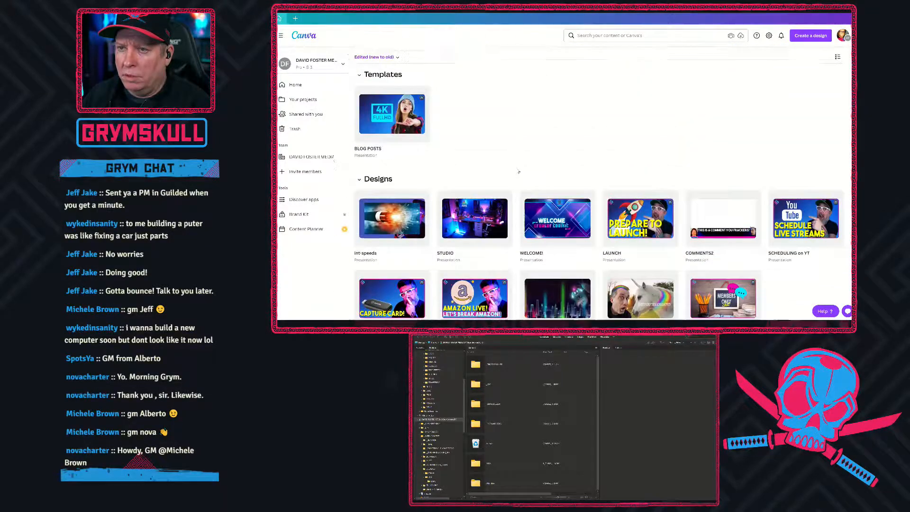
scroll(519, 172, "up", 2)
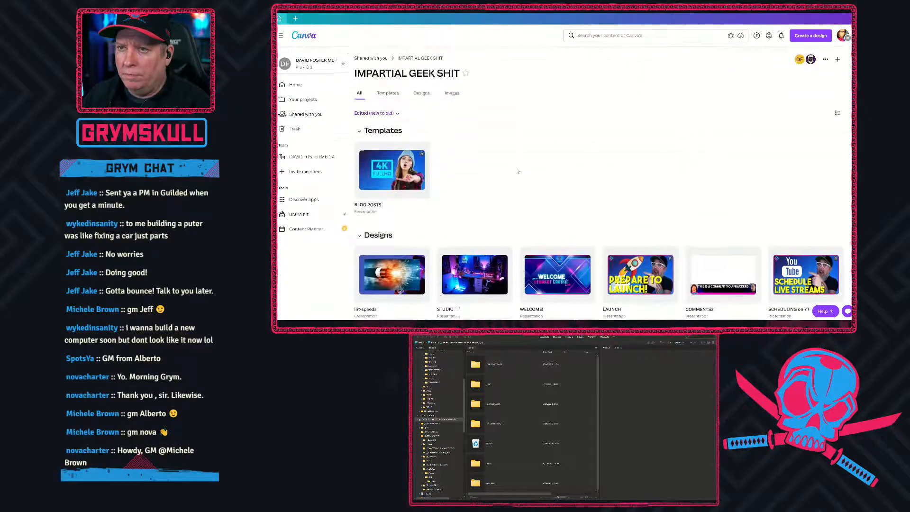
left_click(400, 95)
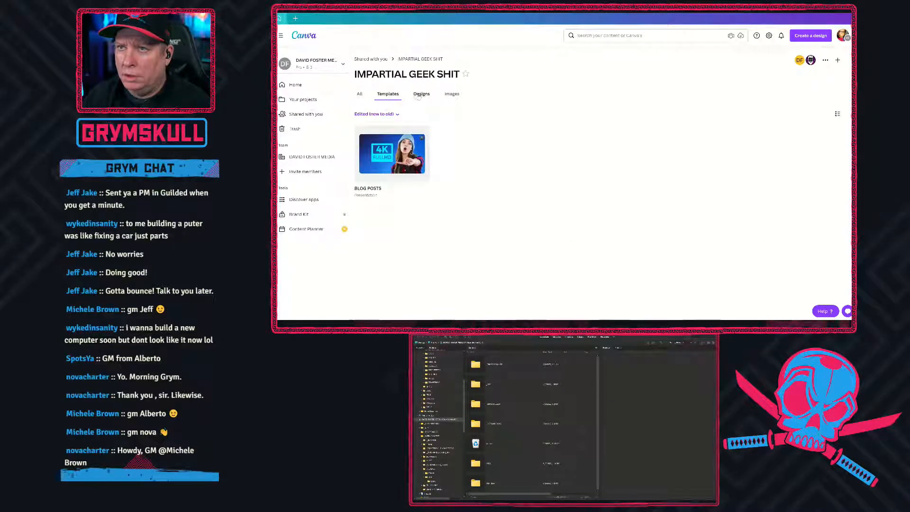
left_click(421, 95)
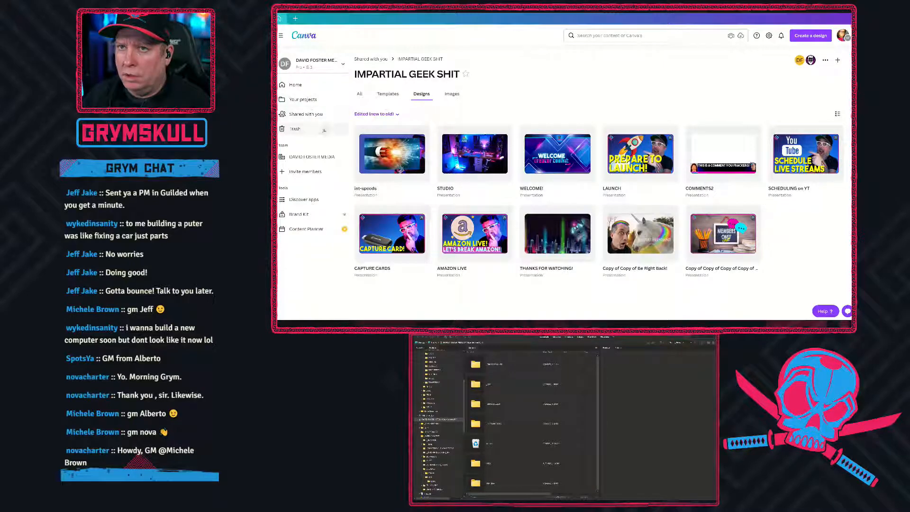
Look through the shared Team templates folder and the media team account's own projects for an overlay template
left_click(306, 115)
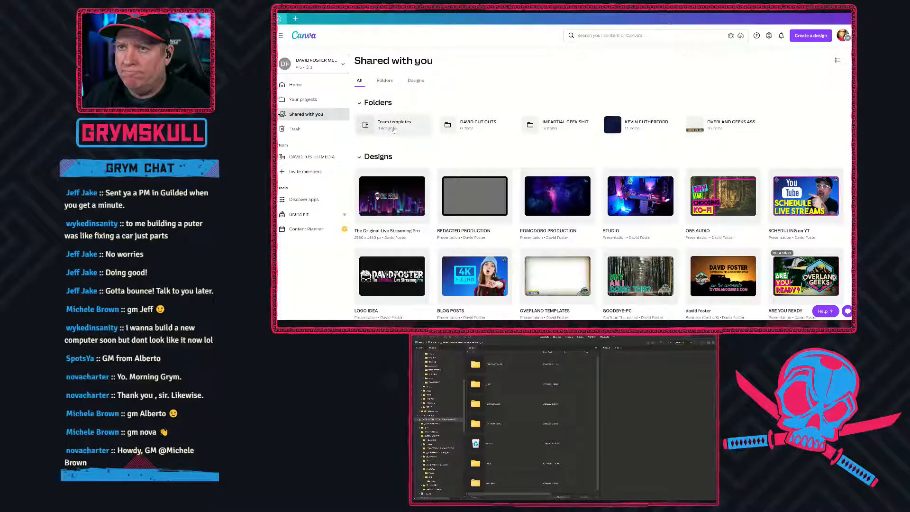
left_click(395, 129)
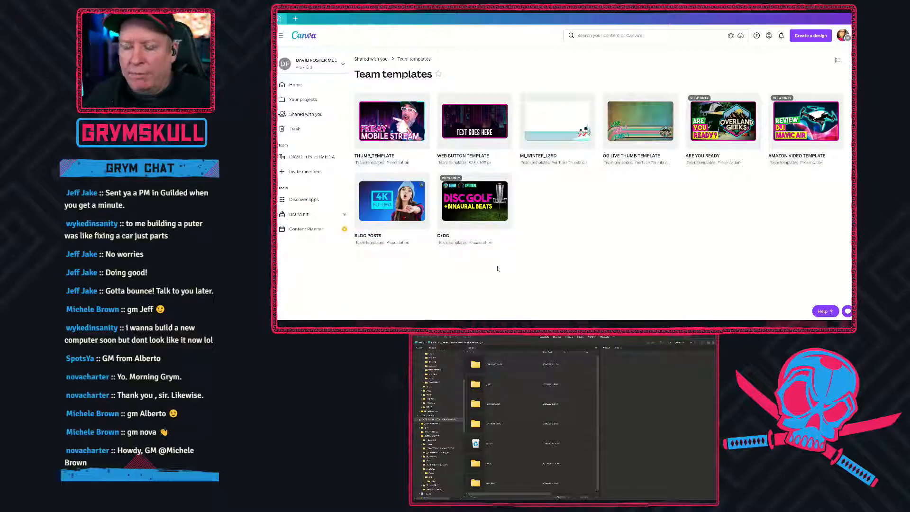
mouse_move(385, 218)
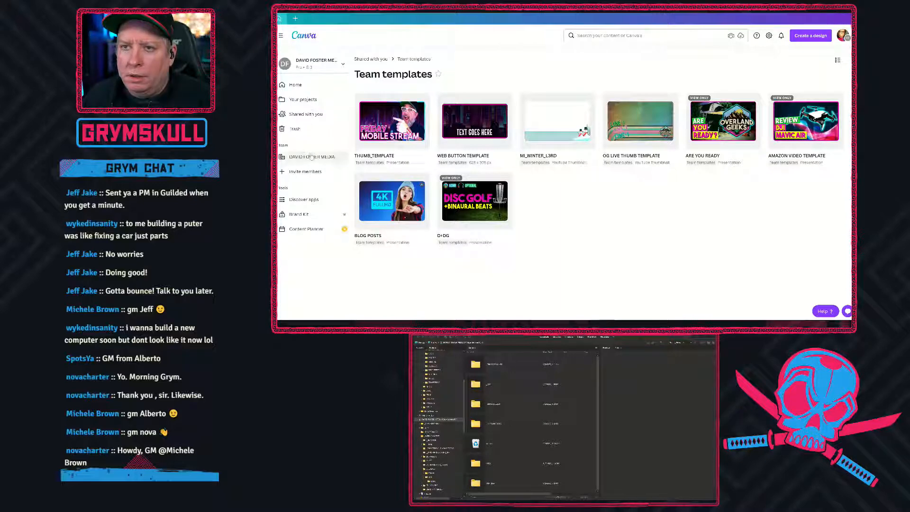
left_click(307, 100)
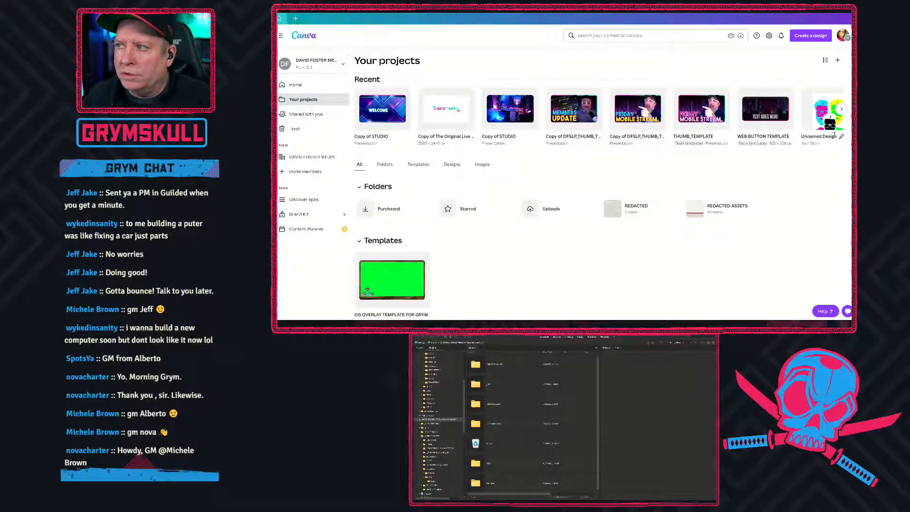
scroll(748, 181, "down", 4)
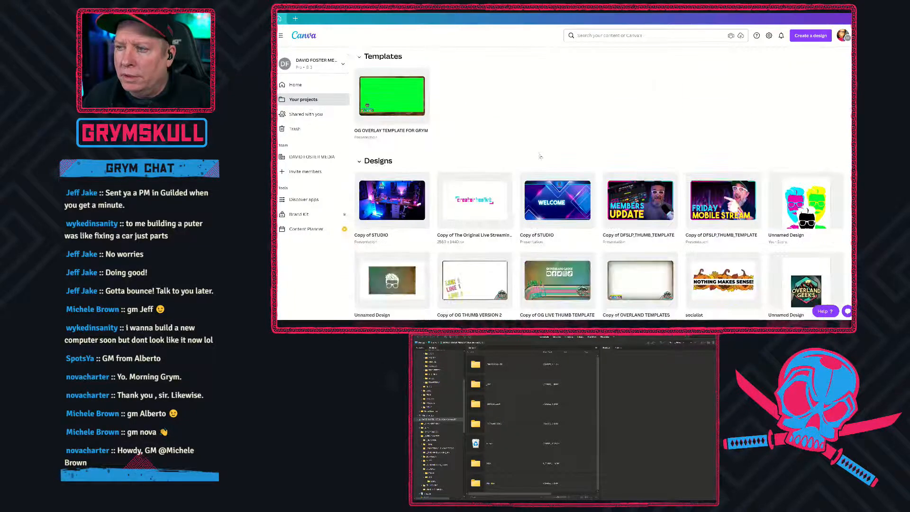
scroll(538, 154, "up", 1)
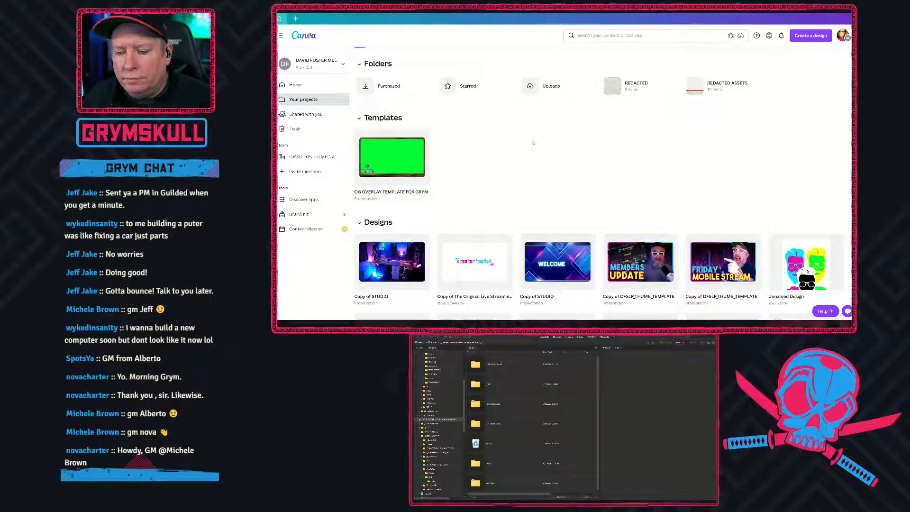
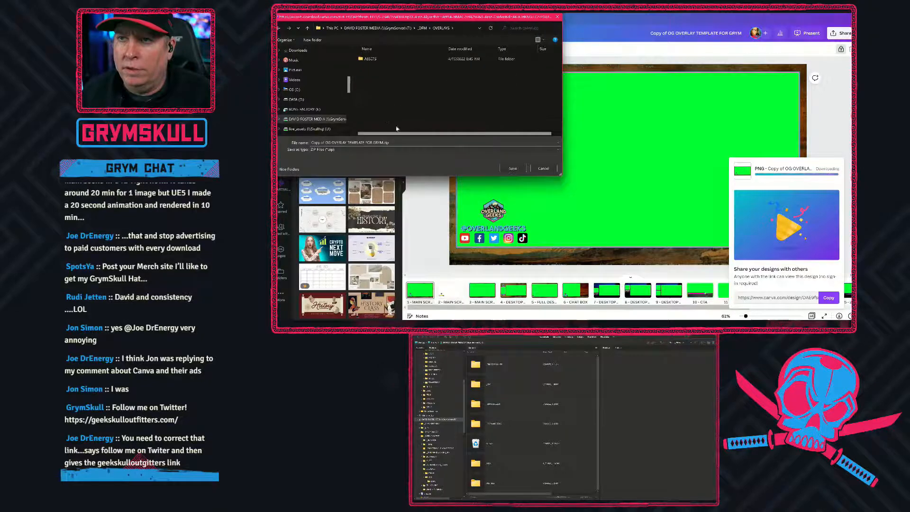
Save the exported OG OVERLAY TEMPLATE ZIP in the _DFM OVERLAYS folder and extract it there into its own folder using File Explorer and WinRAR
left_click(513, 169)
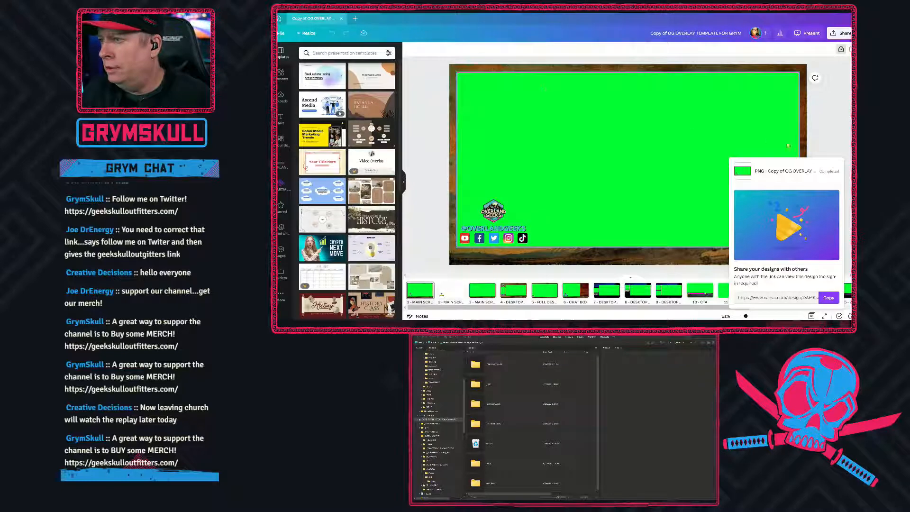
left_click(832, 136)
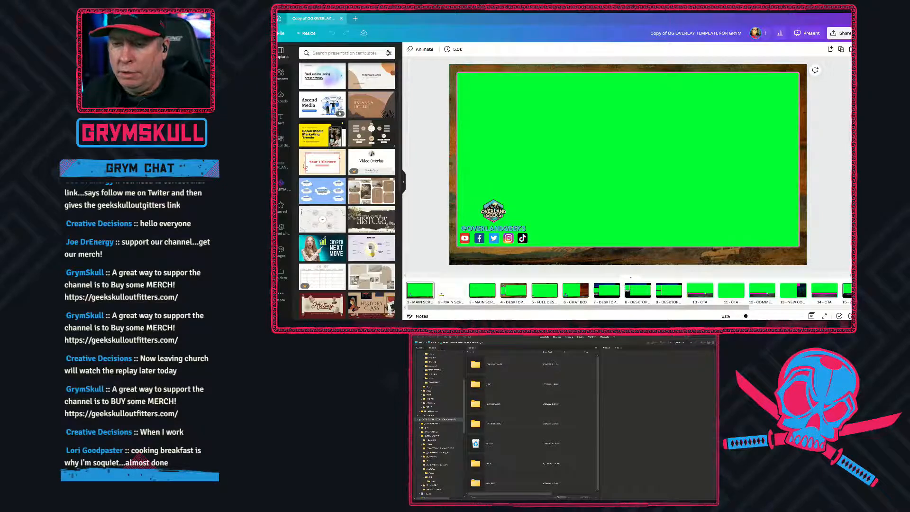
key("super+e")
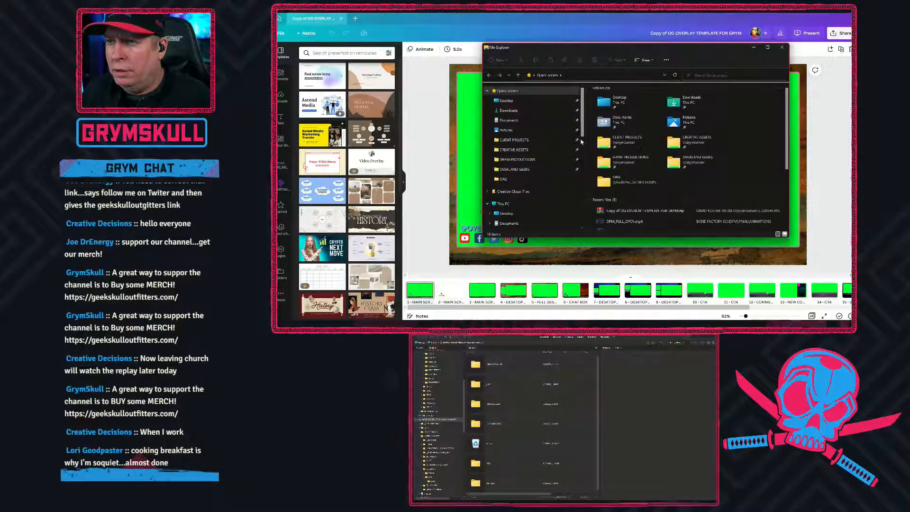
scroll(550, 166, "down", 4)
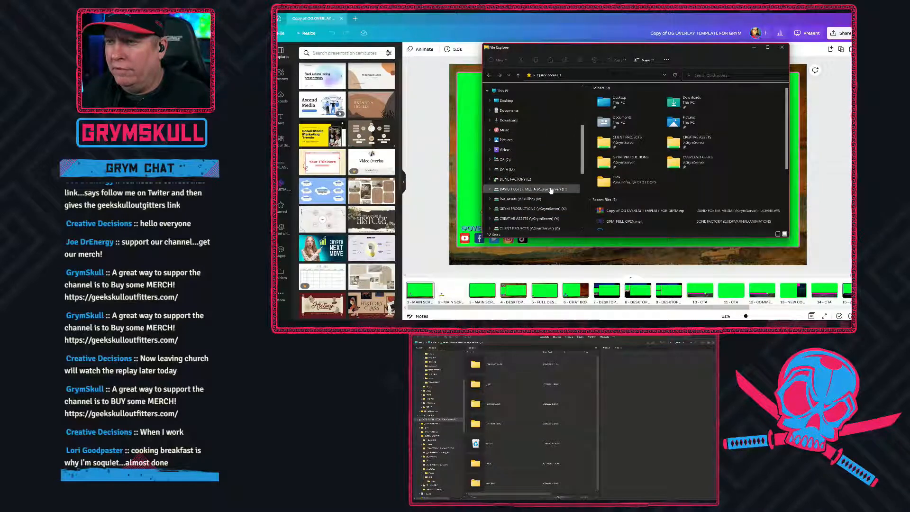
left_click(551, 190)
double_click(605, 118)
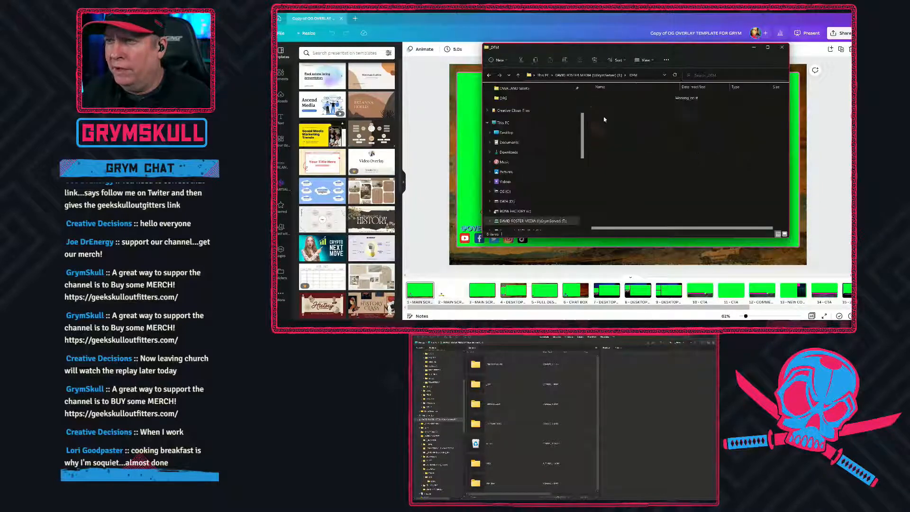
double_click(616, 154)
right_click(624, 107)
mouse_move(644, 187)
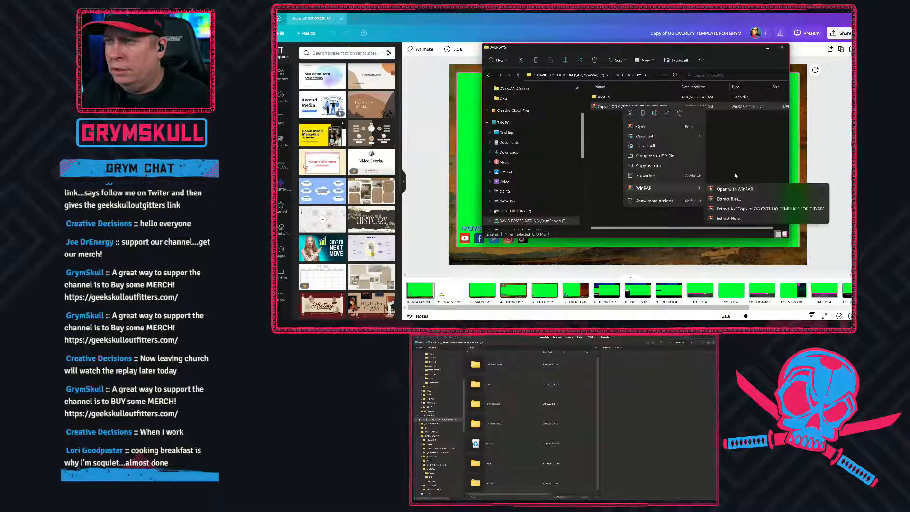
left_click(728, 218)
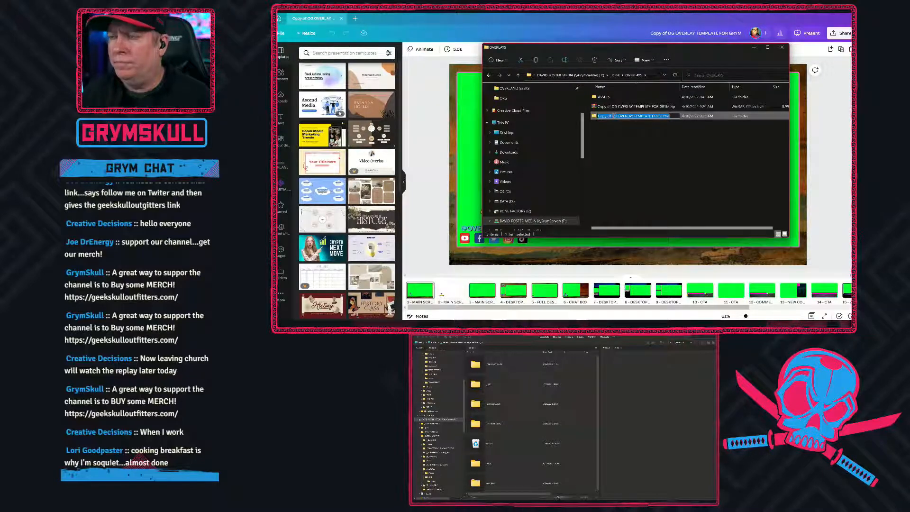
Rename the extracted template folder as OVERLAY GUIDES
type("OVERLAY")
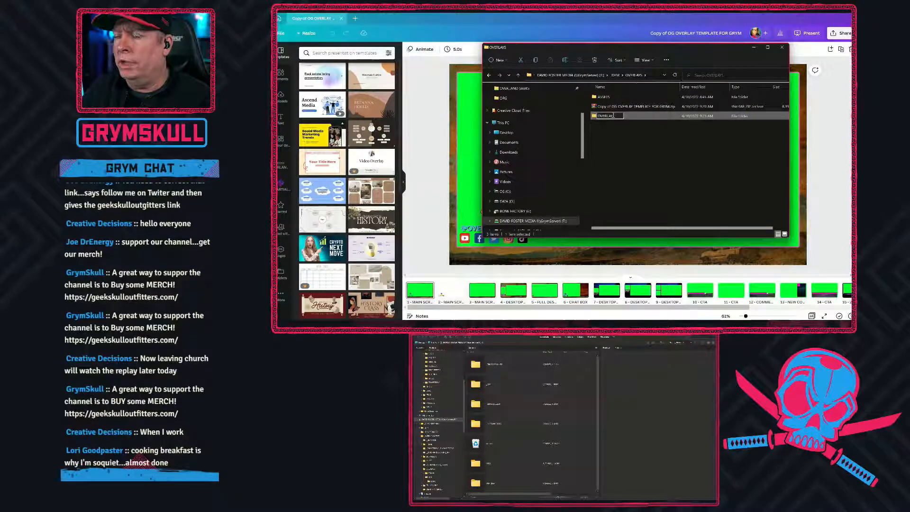
type(" GUIDES")
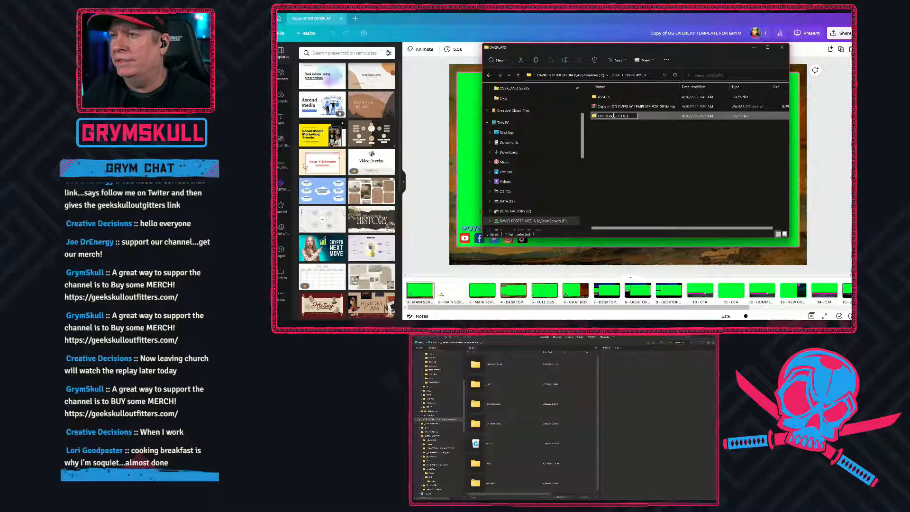
key("Return")
left_click(625, 107)
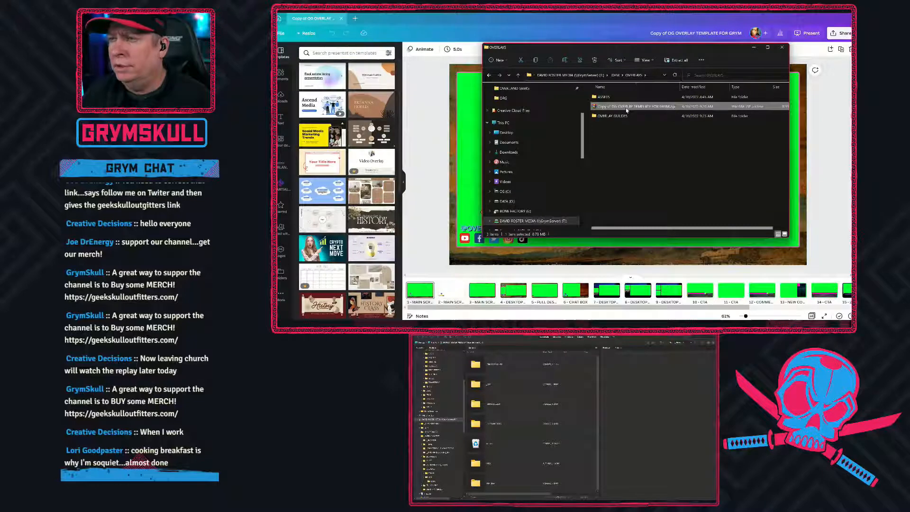
left_click(599, 116)
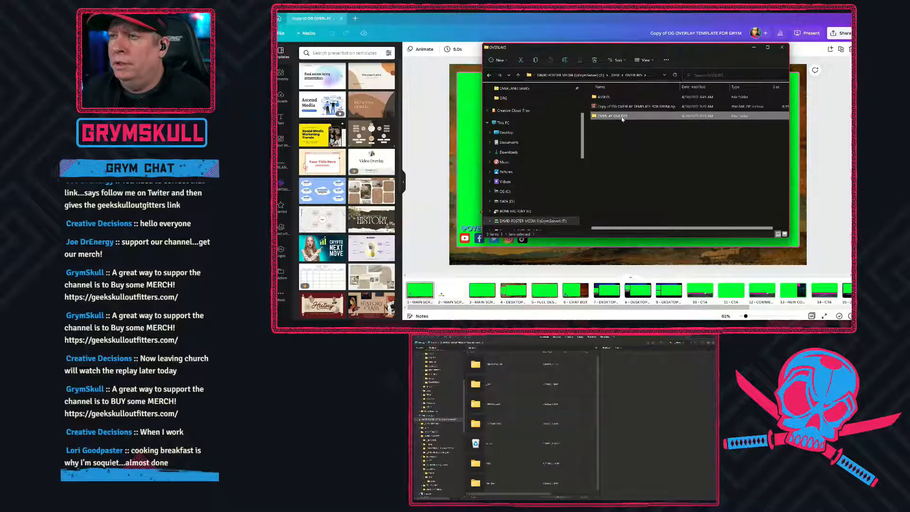
key("F2")
key("Escape")
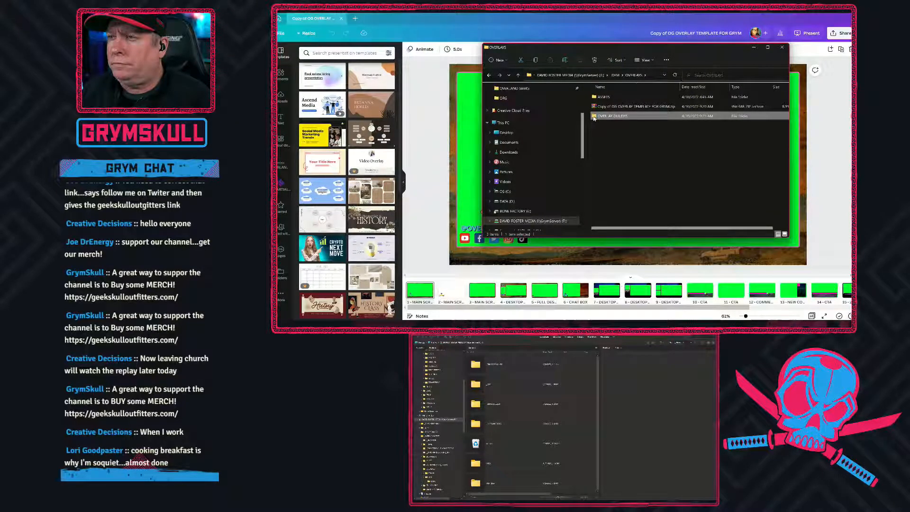
Open the OVERLAY GUIDES folder, view its PNG files as large thumbnails and close the File Explorer window
double_click(595, 117)
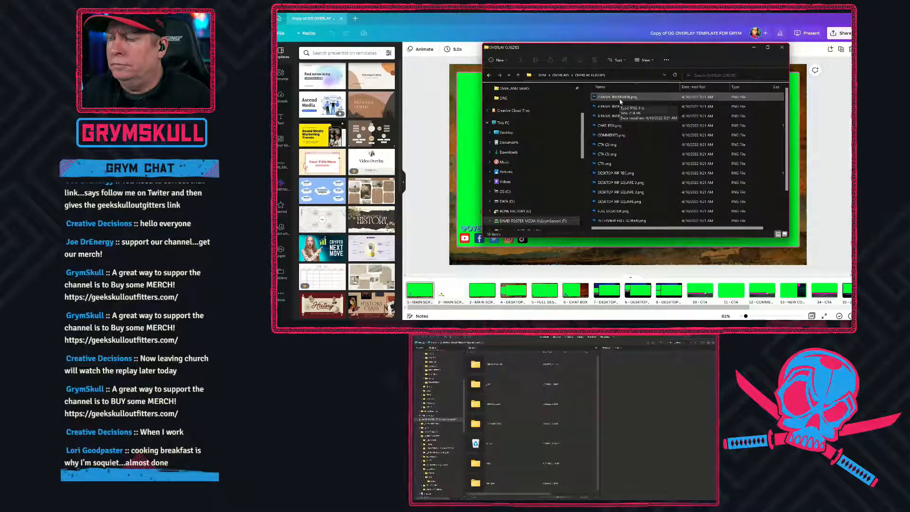
left_click(785, 234)
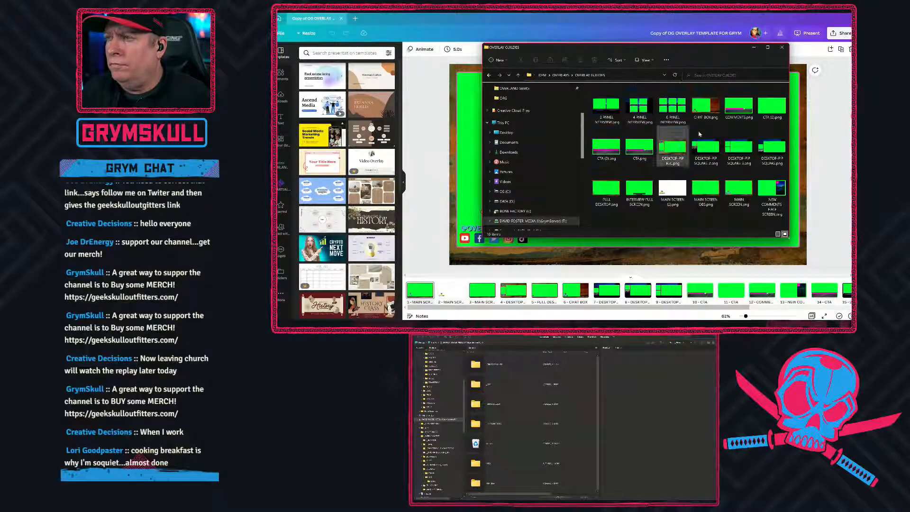
left_click(781, 47)
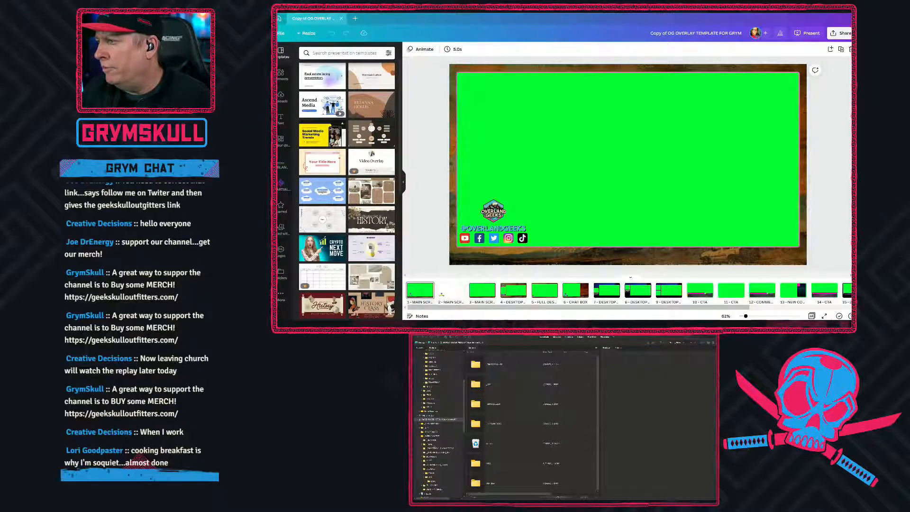
Switch to Bridge, browse to OVERLAYS > OVERLAY GUIDES and open DESKTOP PIP REC.png in Photoshop
left_click(449, 470)
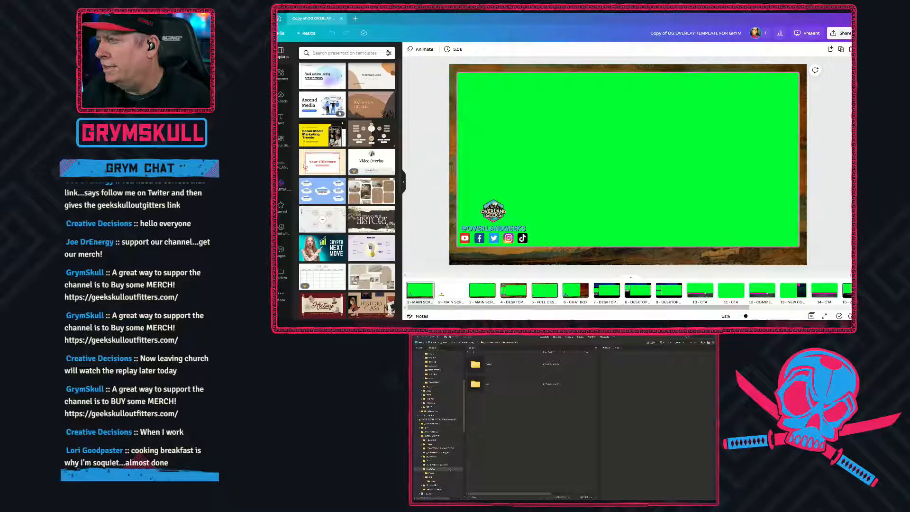
left_click(420, 436)
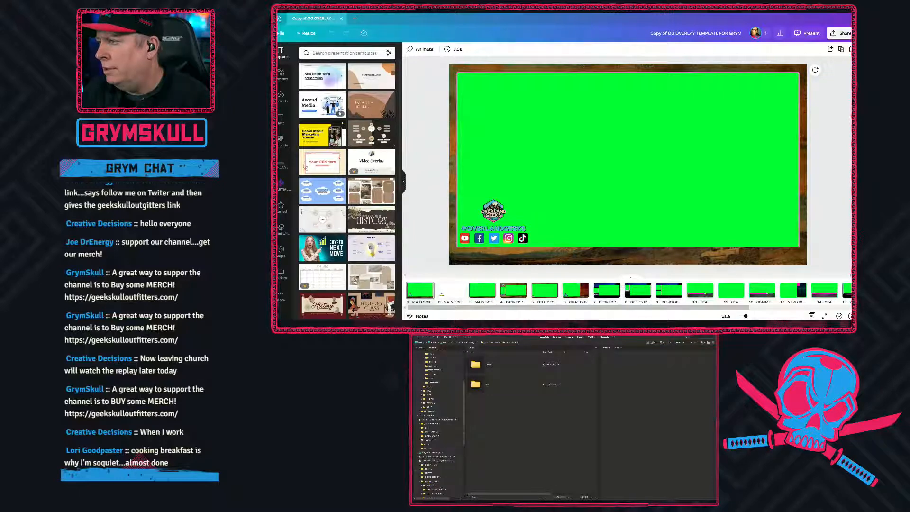
left_click(420, 428)
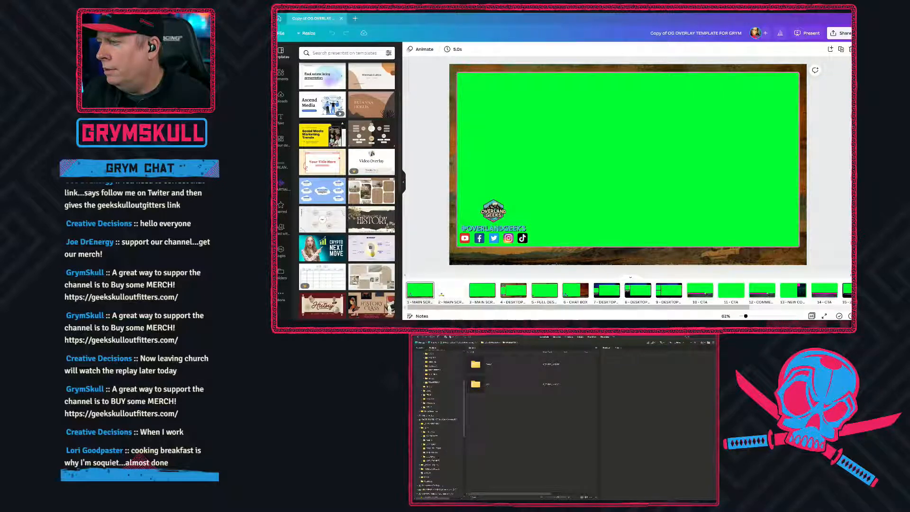
left_click(431, 457)
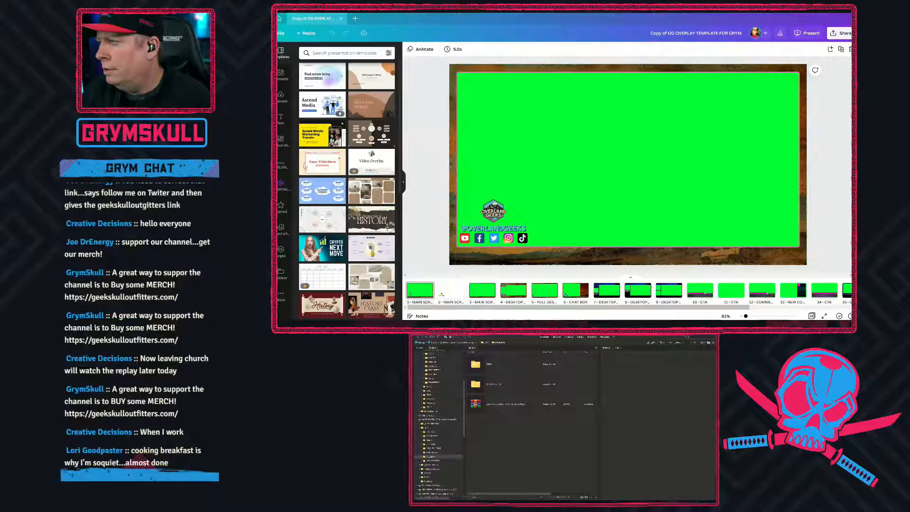
double_click(478, 384)
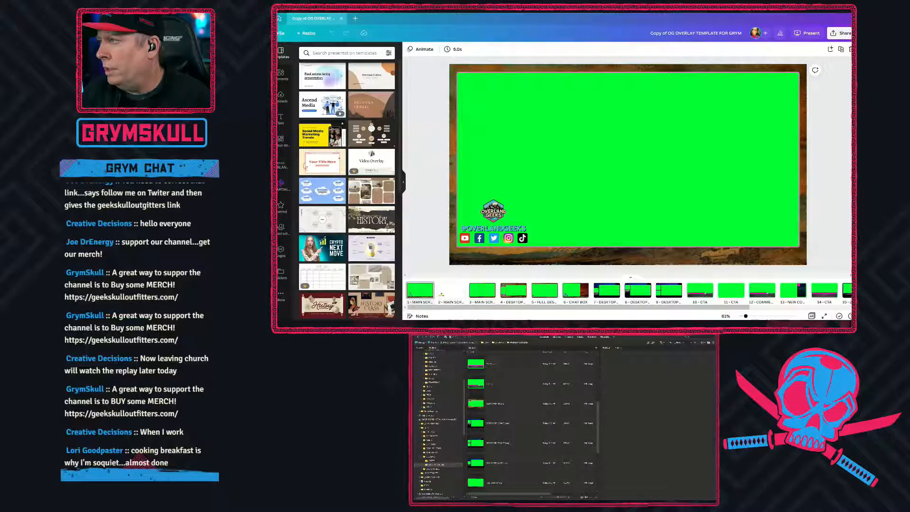
left_click(480, 408)
double_click(479, 408)
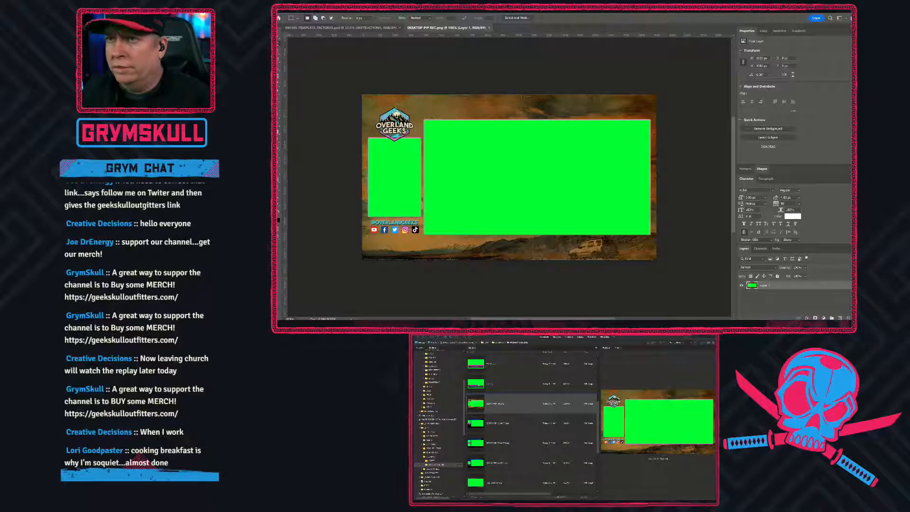
Start saving the template factory PSD under a new name, with the _DFM > OVERLAYS folder as its destination
left_click(279, 38)
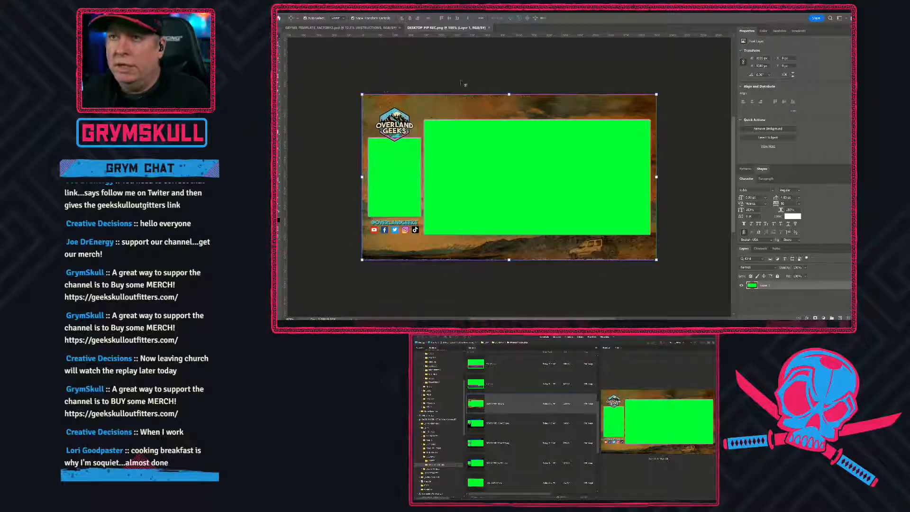
left_click(287, 27)
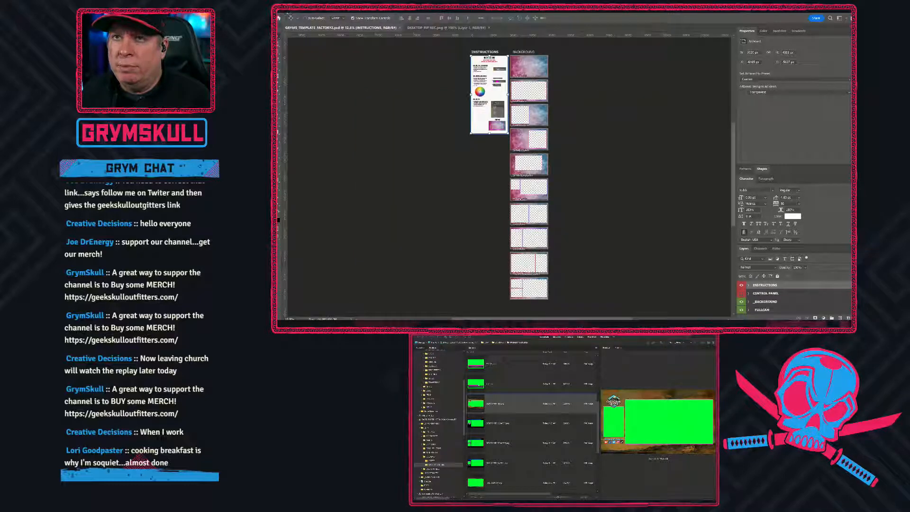
left_click(280, 10)
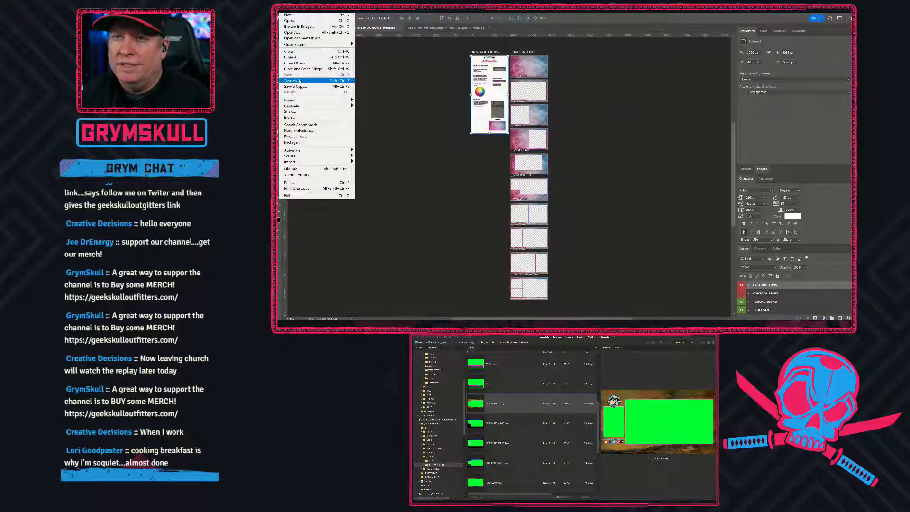
left_click(296, 83)
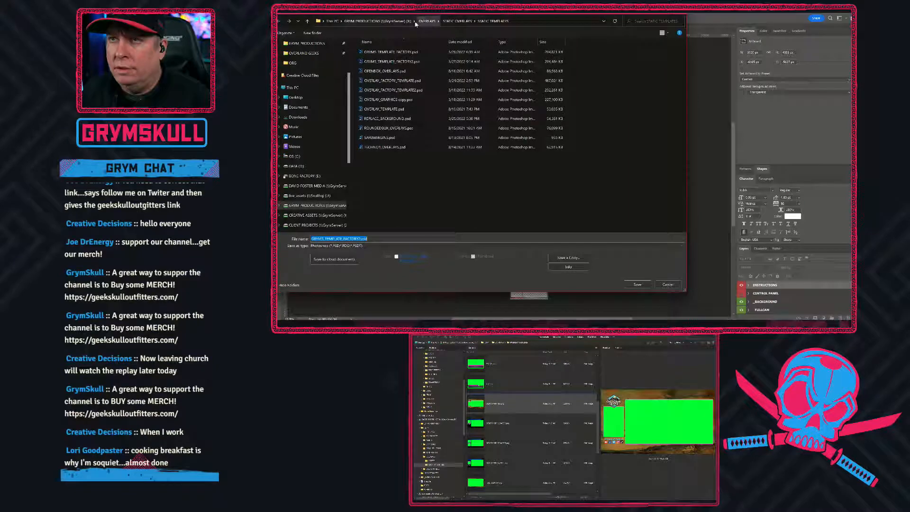
left_click(328, 187)
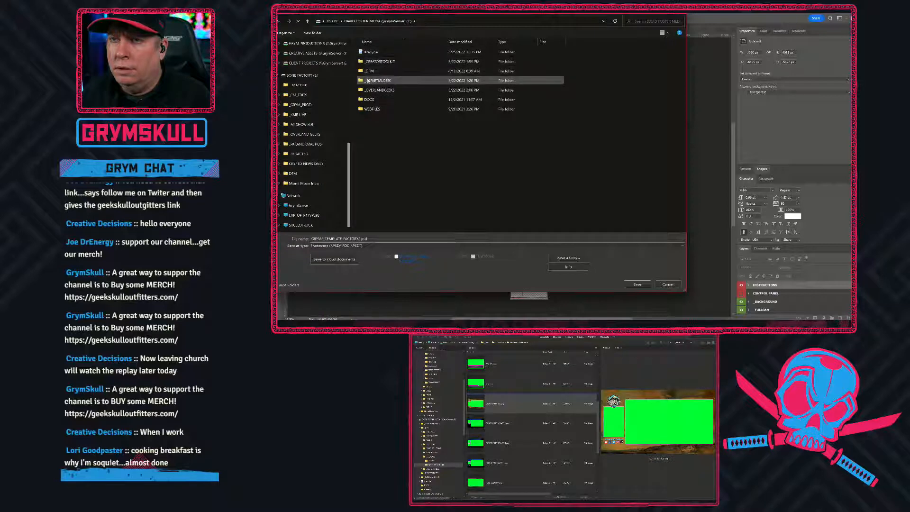
double_click(368, 71)
double_click(372, 109)
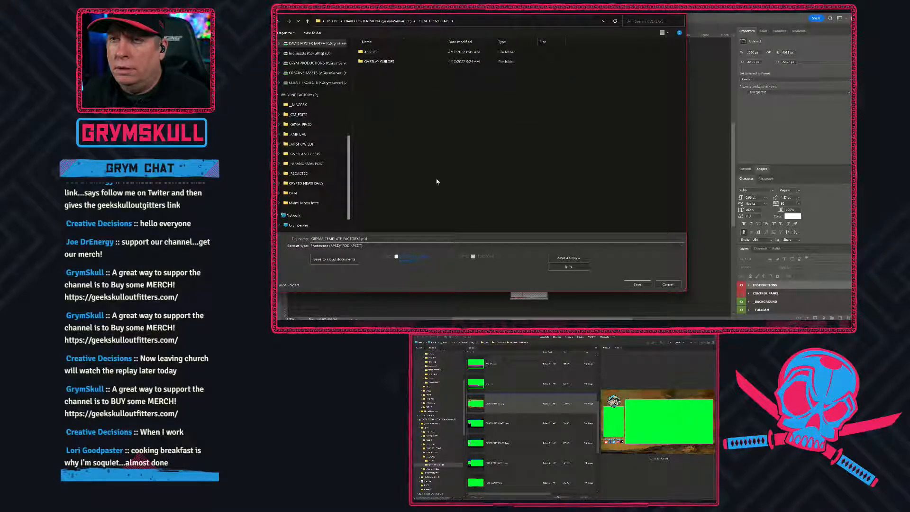
Name the copy DFM_OVERLAY_TEMPLATE.psd and save it with maximized compatibility
left_click(328, 239)
left_click(324, 239)
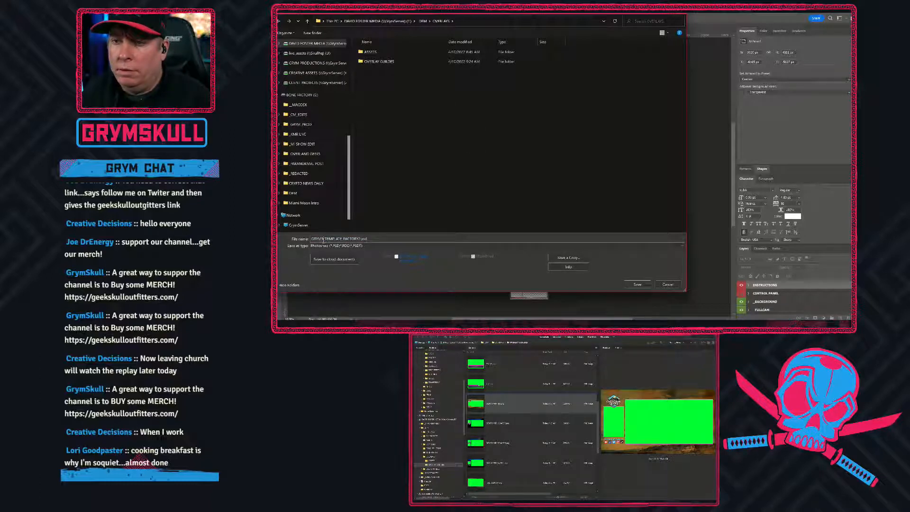
key("shift+Home")
type("OV")
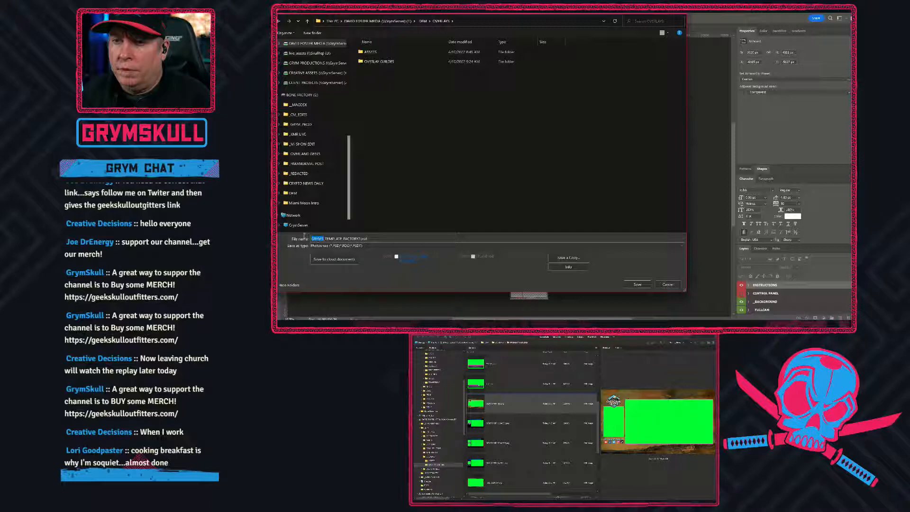
key("BackSpace")
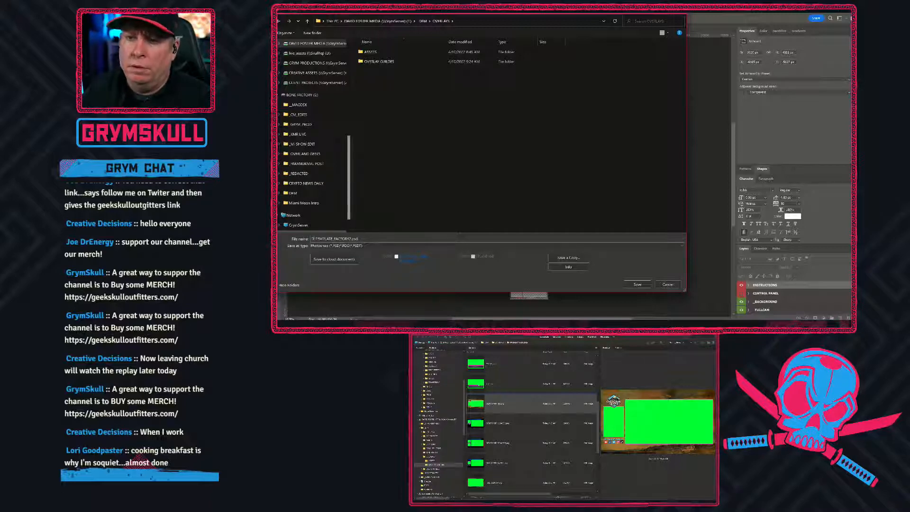
type("FM")
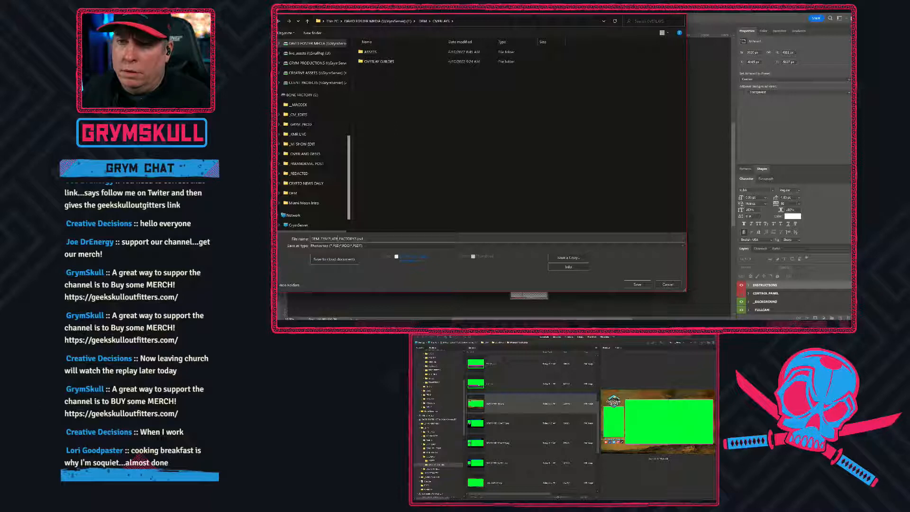
left_click_drag(345, 239, 357, 239)
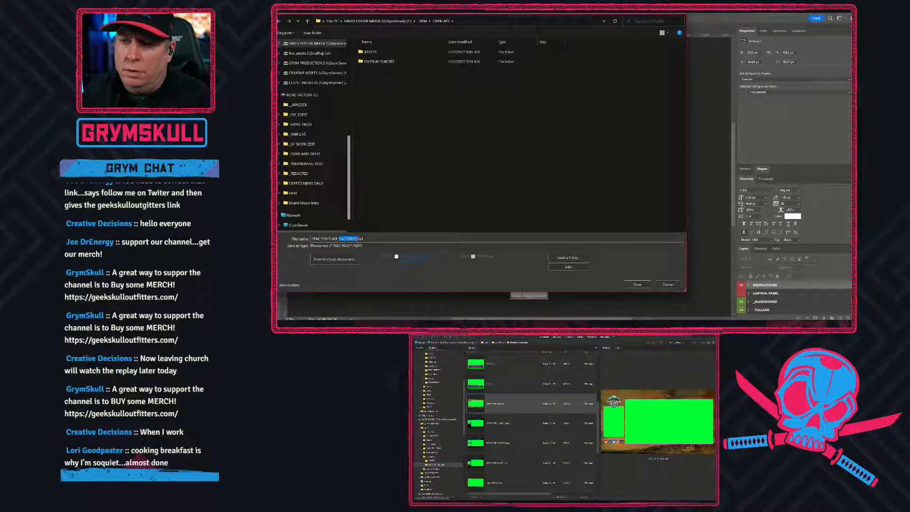
key("BackSpace")
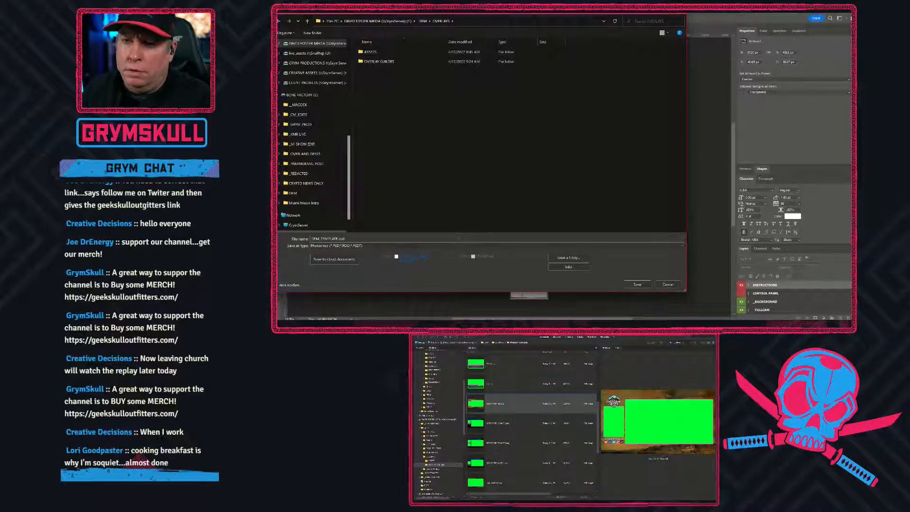
type("OVERLAY")
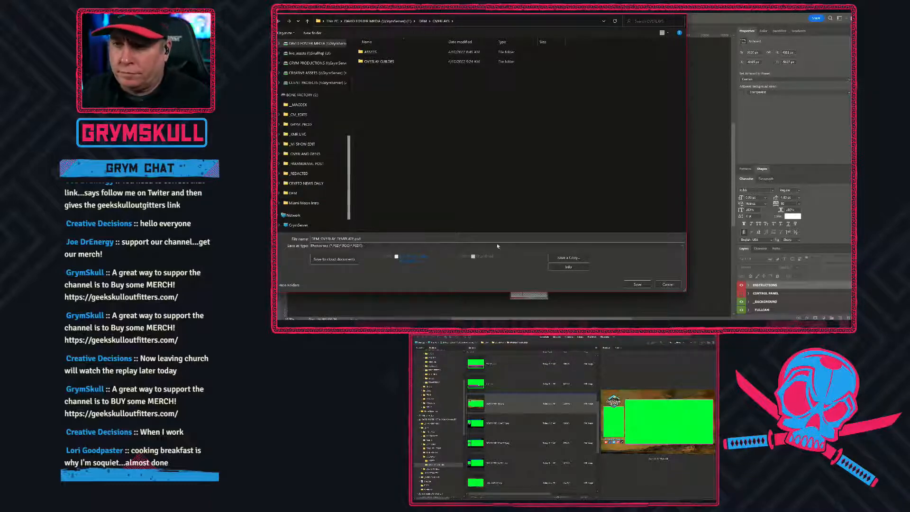
left_click(637, 284)
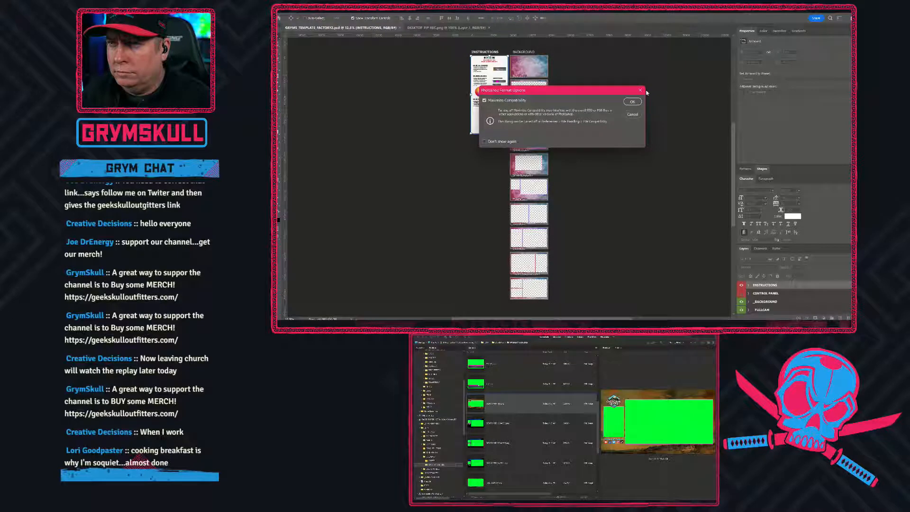
left_click(632, 102)
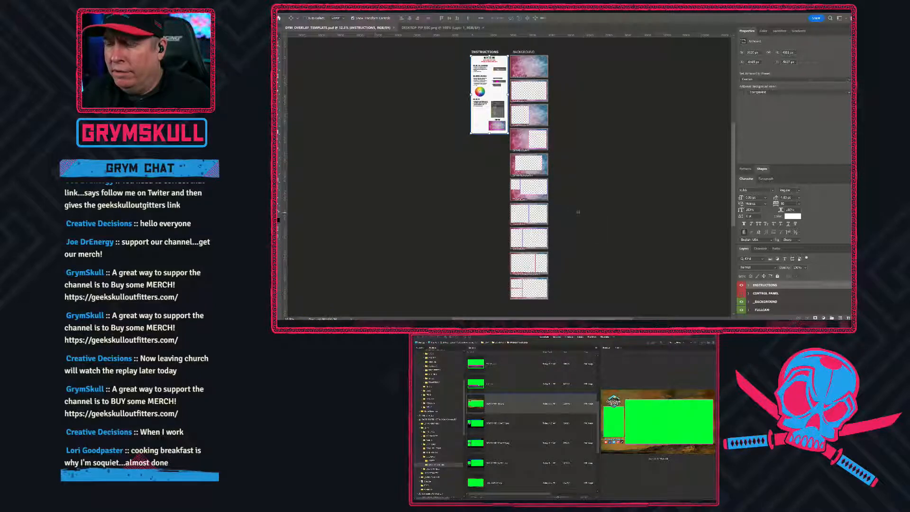
Examine the layout of the _SHARERIGHT artboard up close and among its neighbouring artboards
left_click(523, 183)
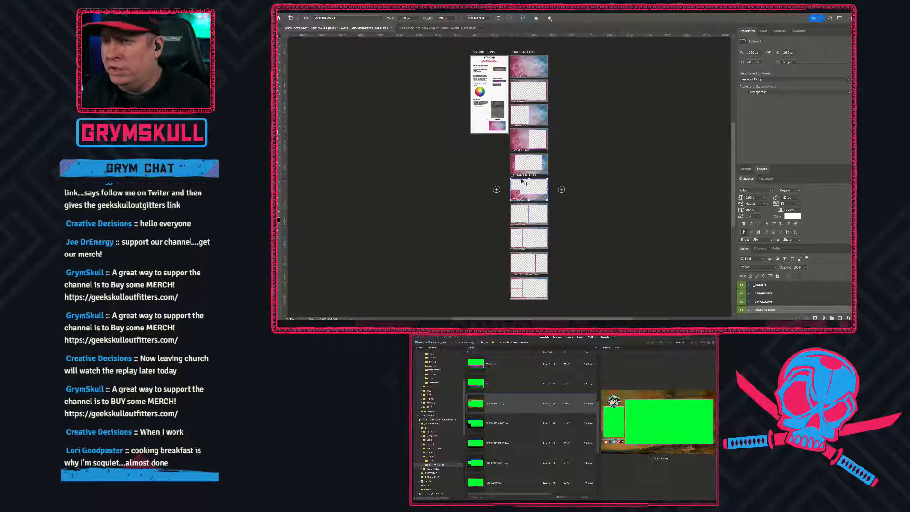
scroll(521, 185, "up", 3)
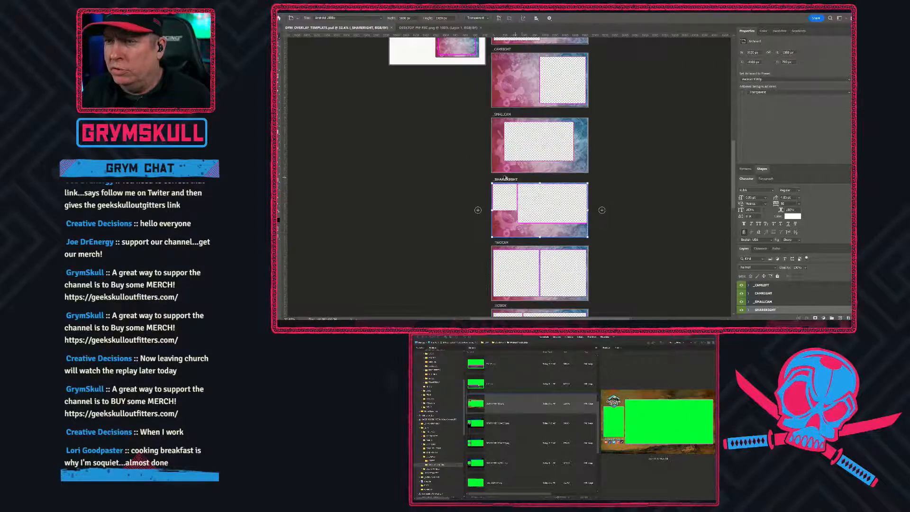
scroll(506, 178, "up", 3)
left_click_drag(510, 197, 473, 121)
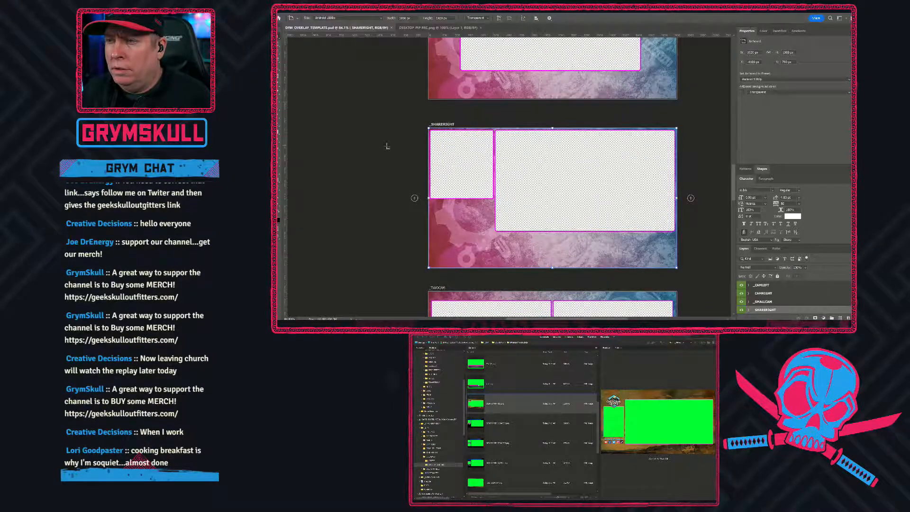
scroll(387, 146, "down", 3)
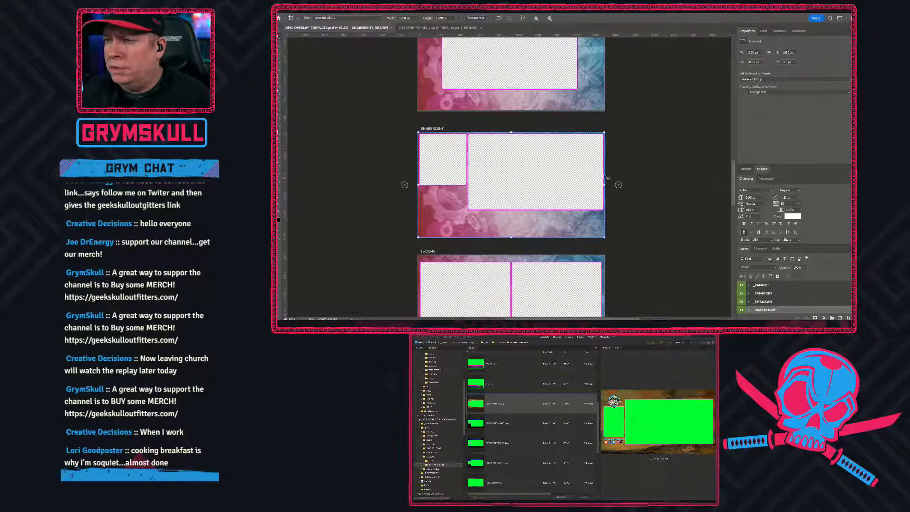
scroll(697, 187, "down", 1)
scroll(697, 187, "down", 5)
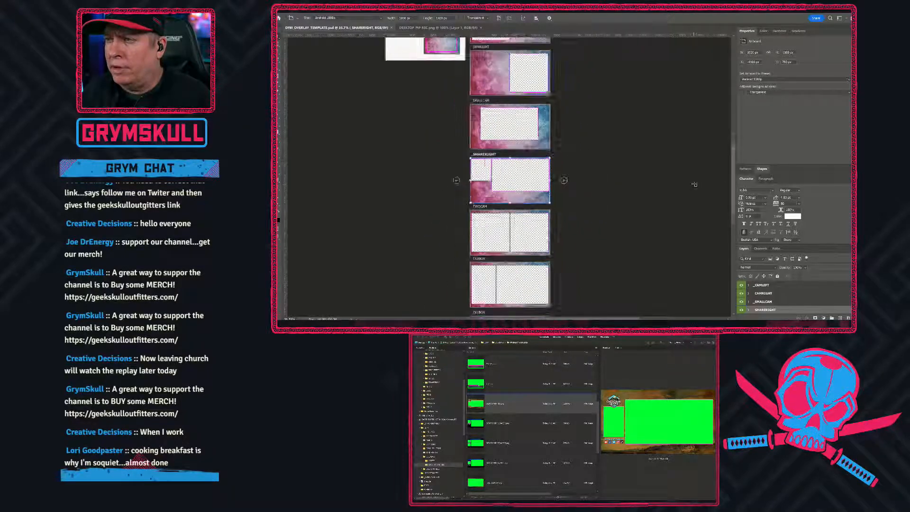
Select the current background preview on the INSTRUCTIONS artboard with the Move tool
right_click(279, 39)
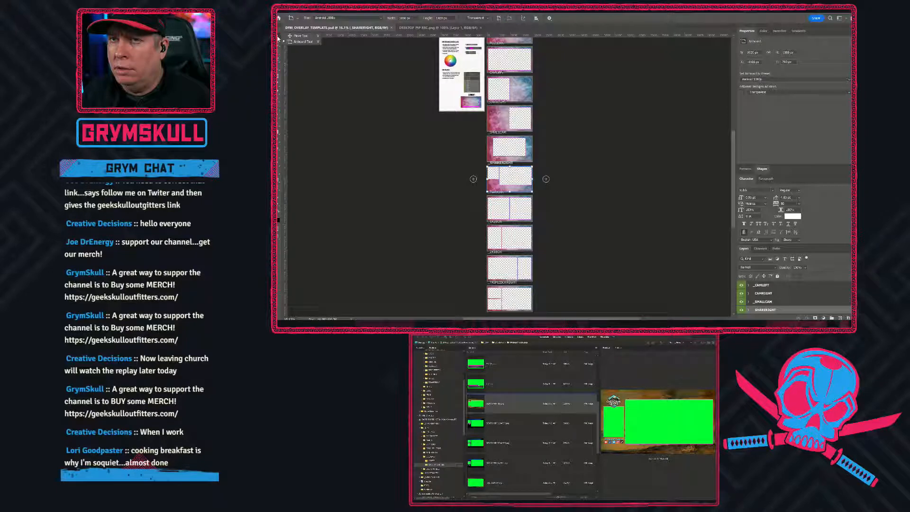
left_click(300, 36)
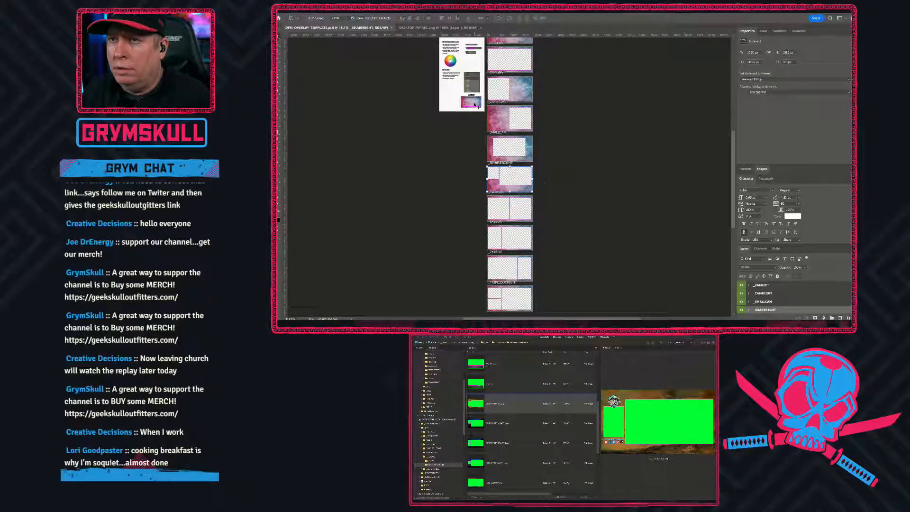
left_click(475, 104)
scroll(474, 104, "up", 4)
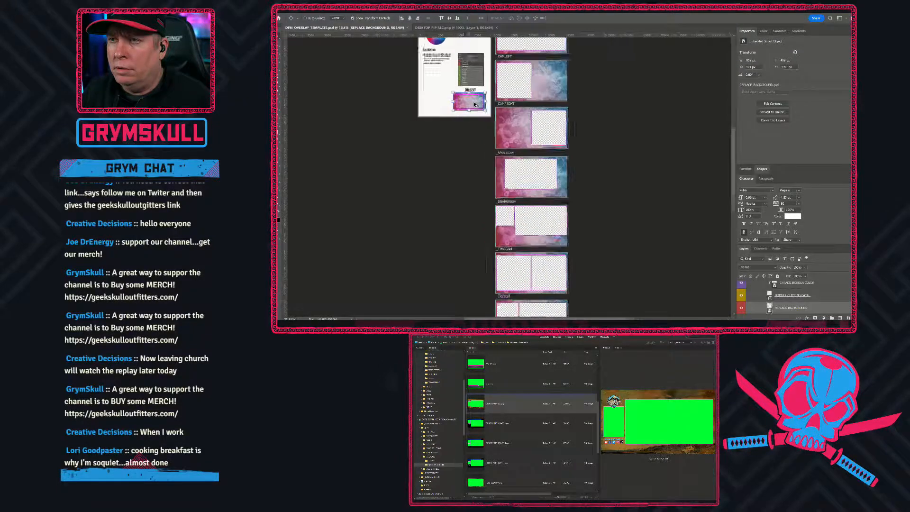
scroll(475, 104, "up", 2)
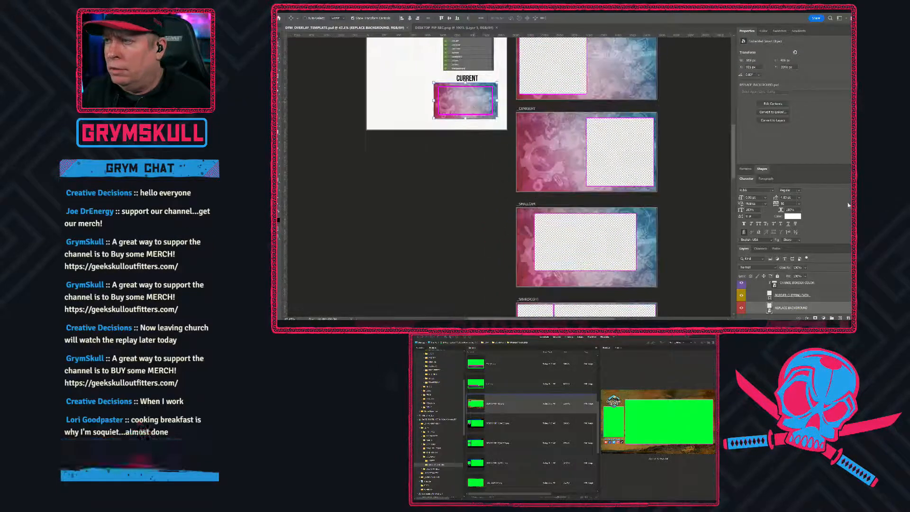
Minimize the Properties and Character panel groups to lengthen the layer list, and collapse the INSTRUCTIONS artboard
double_click(747, 32)
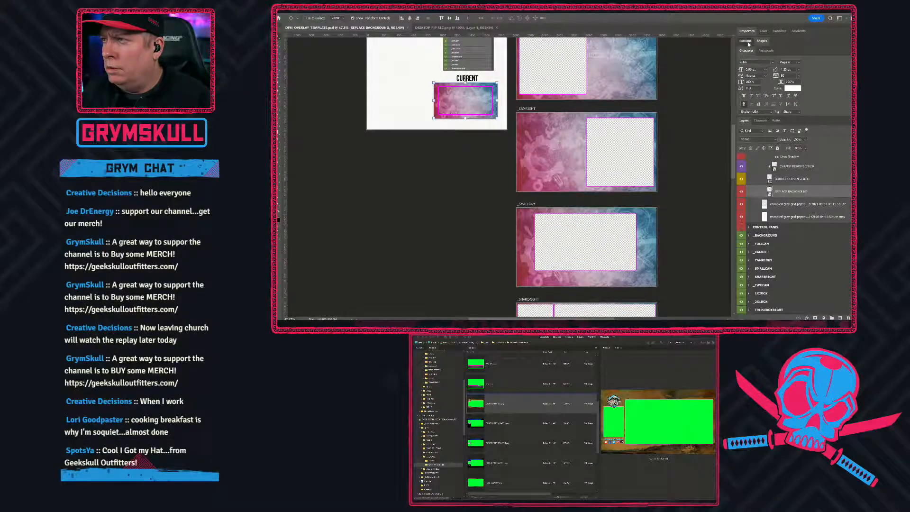
double_click(750, 51)
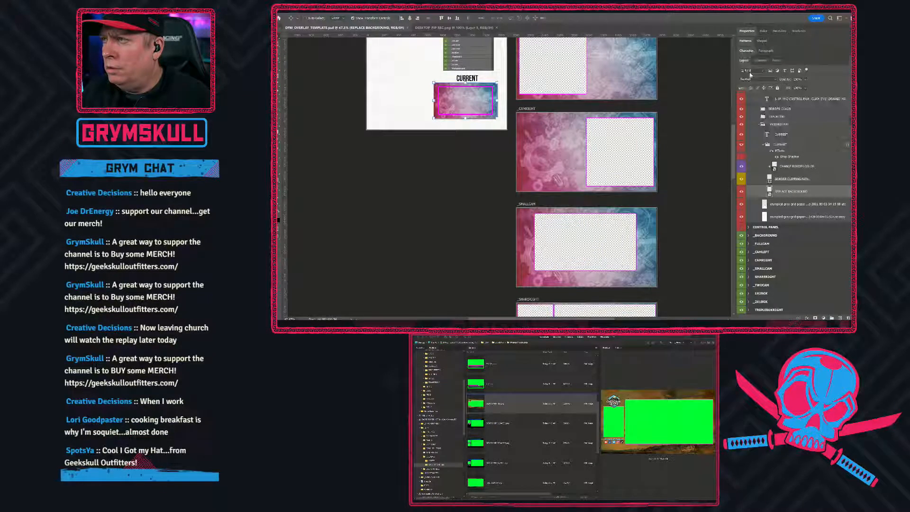
scroll(787, 120, "up", 5)
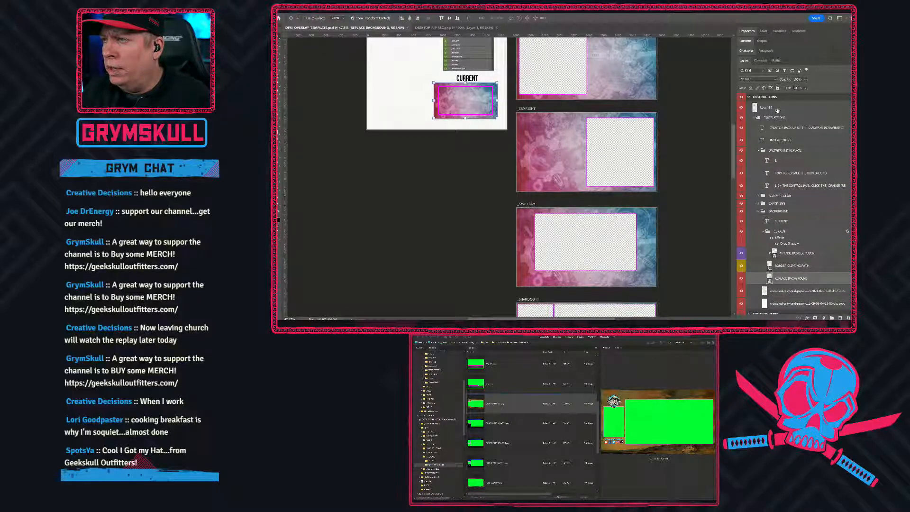
left_click(778, 110)
left_click(749, 97)
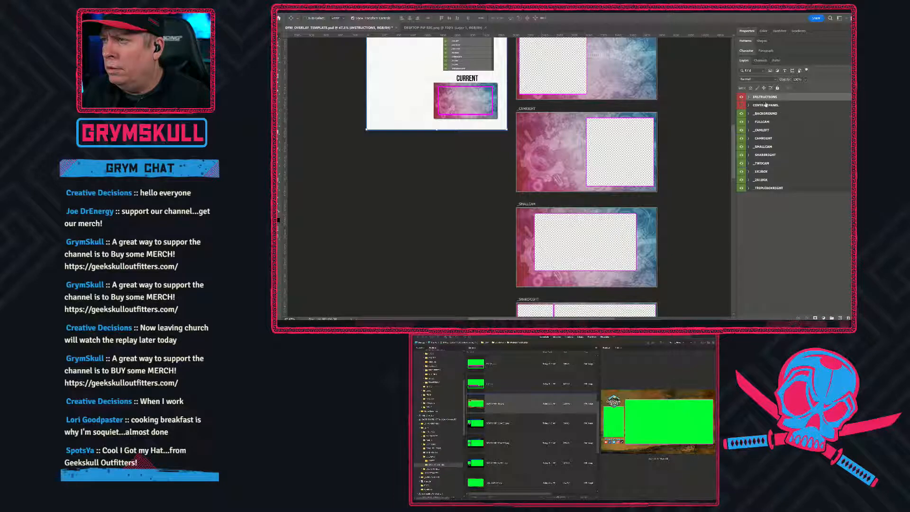
Expand the CONTROL PANEL group and open its REPLACE BACKGROUND smart object for editing
left_click(765, 105)
left_click(749, 105)
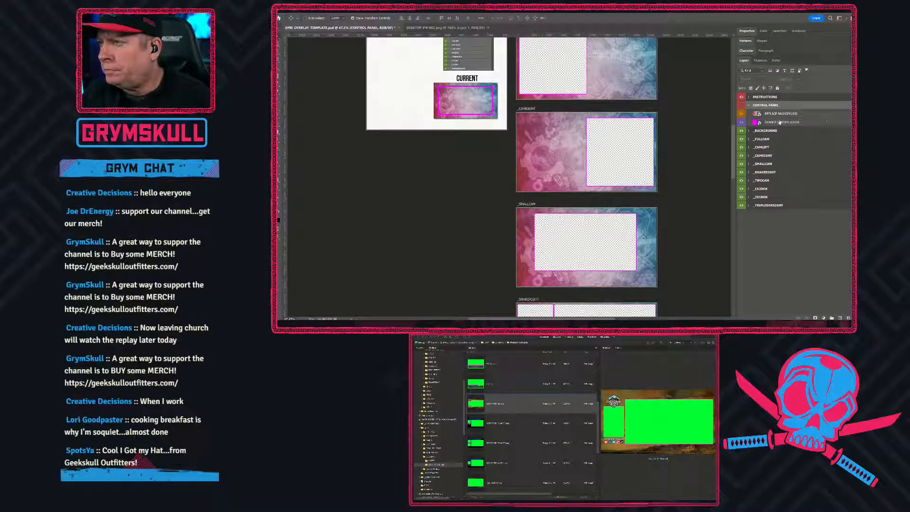
left_click(755, 115)
double_click(754, 114)
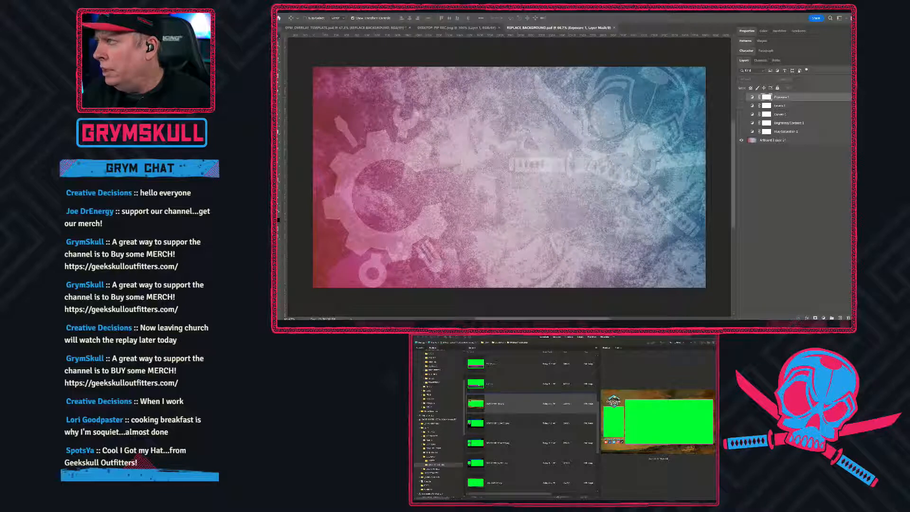
In Bridge, browse the asset folders to the stock background images and select the neon city skyline picture
left_click(487, 343)
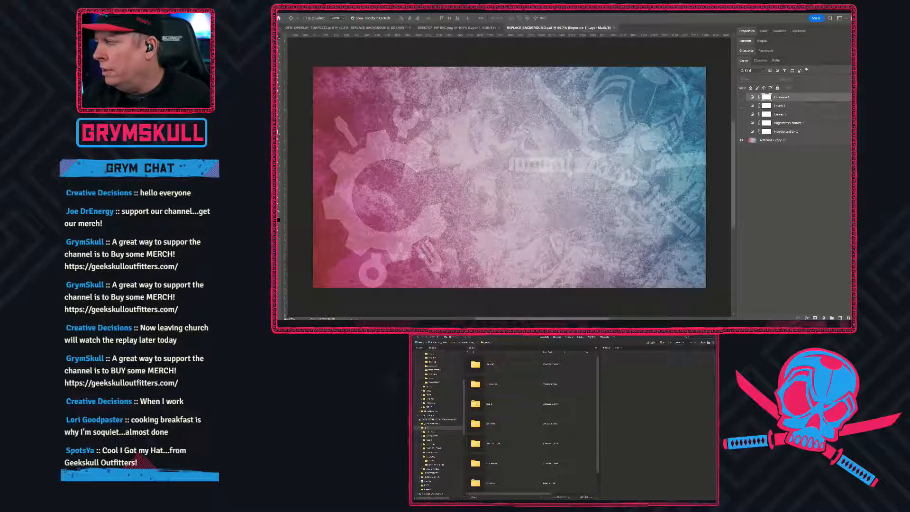
double_click(479, 405)
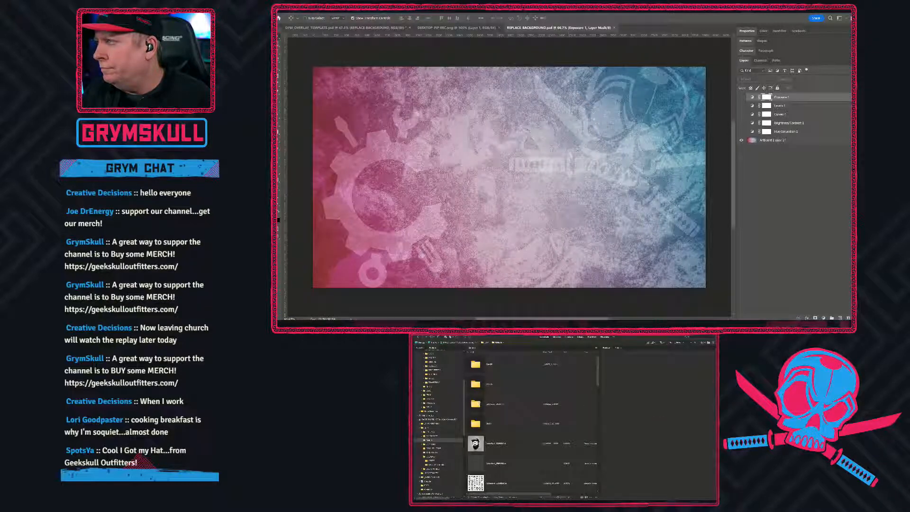
left_click(477, 404)
double_click(478, 404)
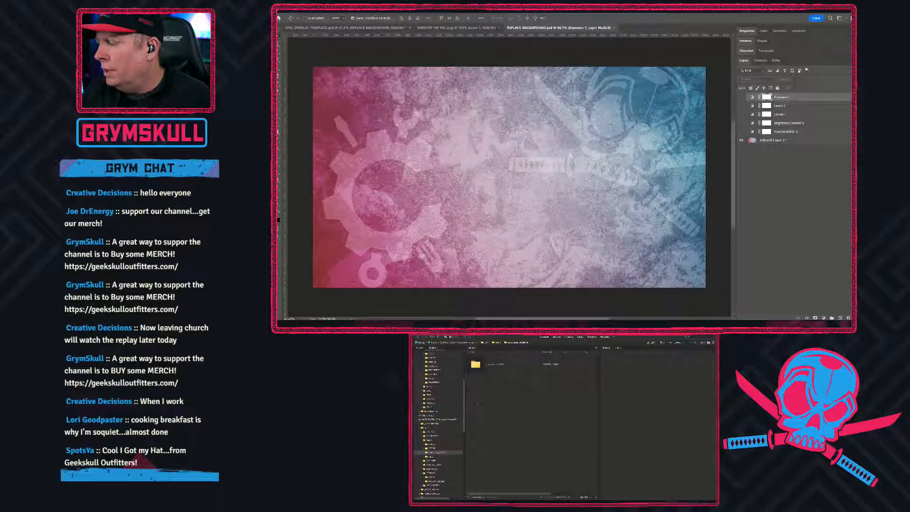
double_click(475, 364)
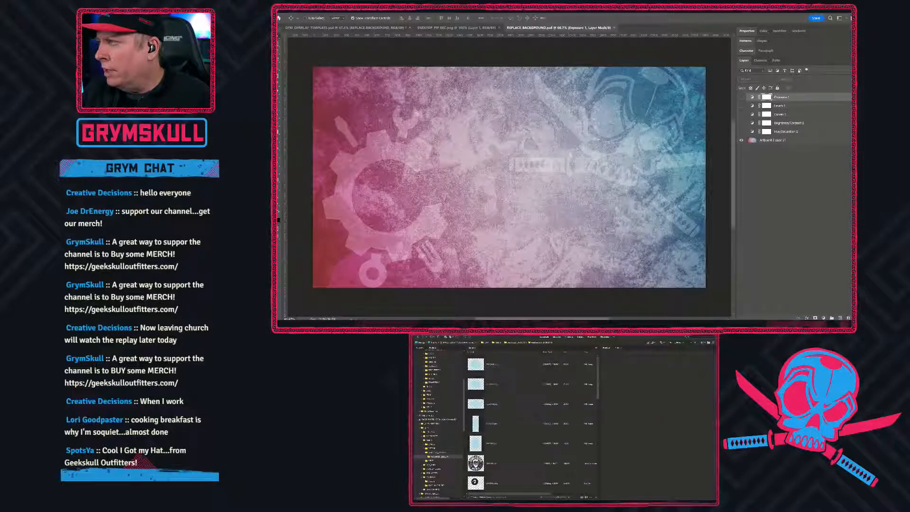
scroll(515, 402, "down", 3)
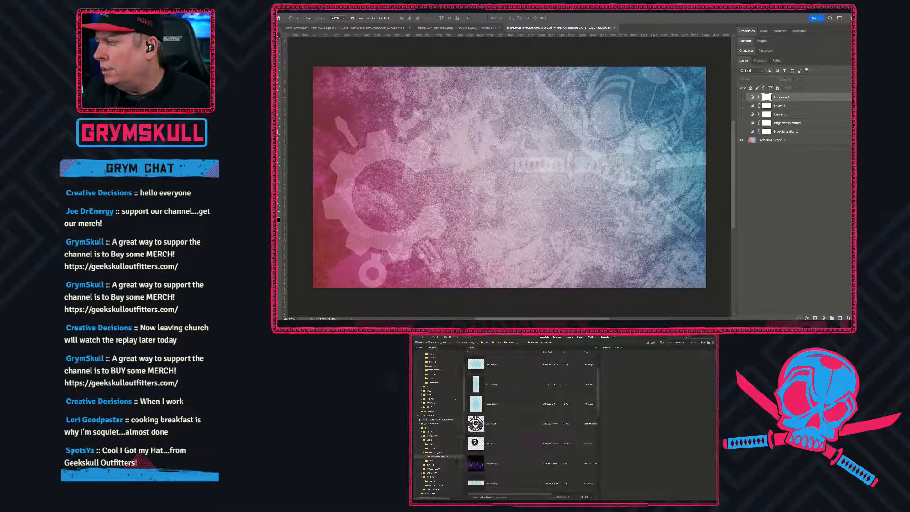
scroll(515, 402, "down", 5)
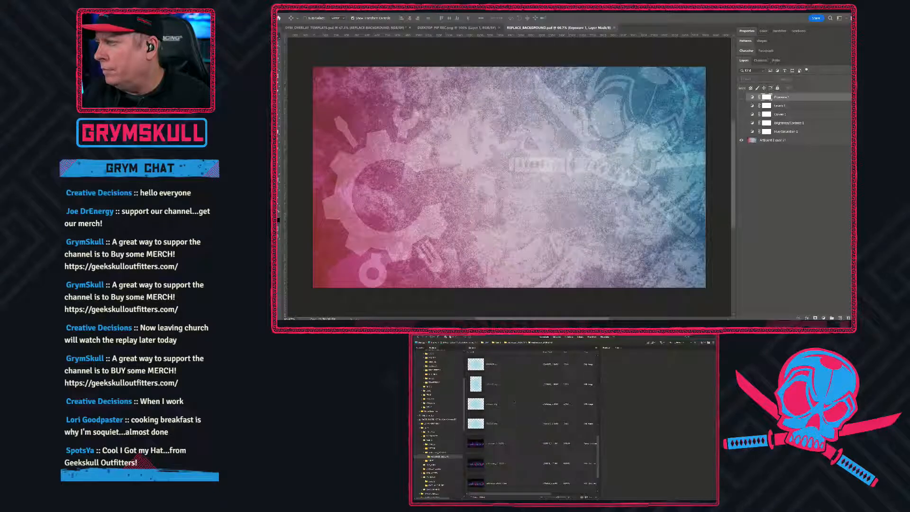
left_click(486, 448)
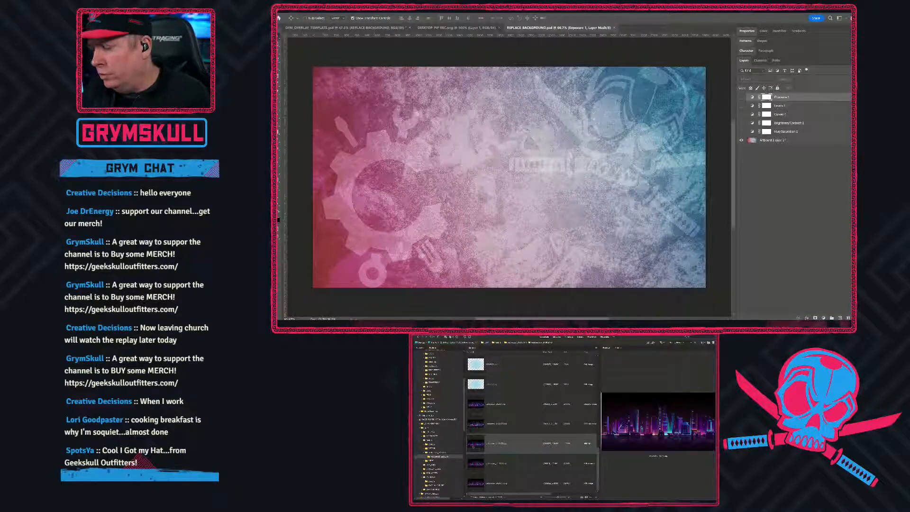
Place the neon skyline image in REPLACE BACKGROUND, scale and position it to cover the canvas, and save the smart object
left_click_drag(487, 448, 532, 226)
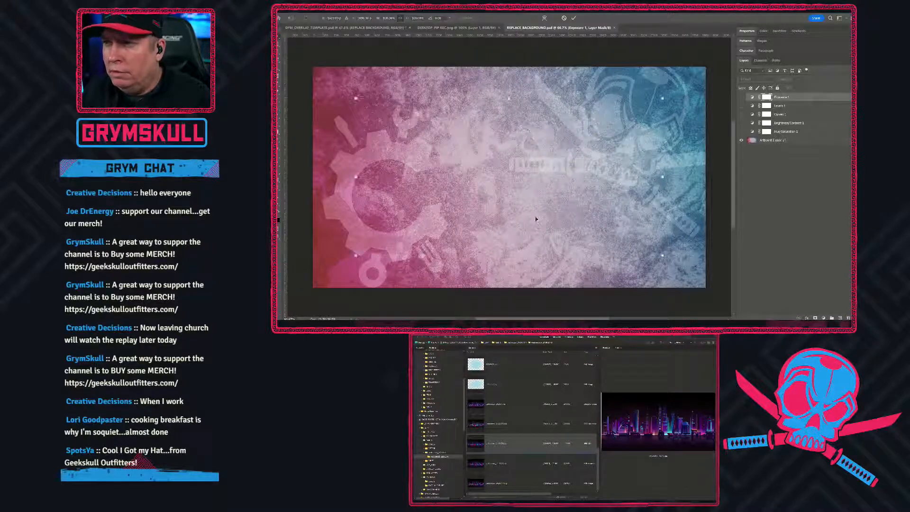
left_click_drag(662, 99, 612, 123)
left_click_drag(524, 191, 586, 123)
left_click_drag(564, 192, 561, 169)
key("Return")
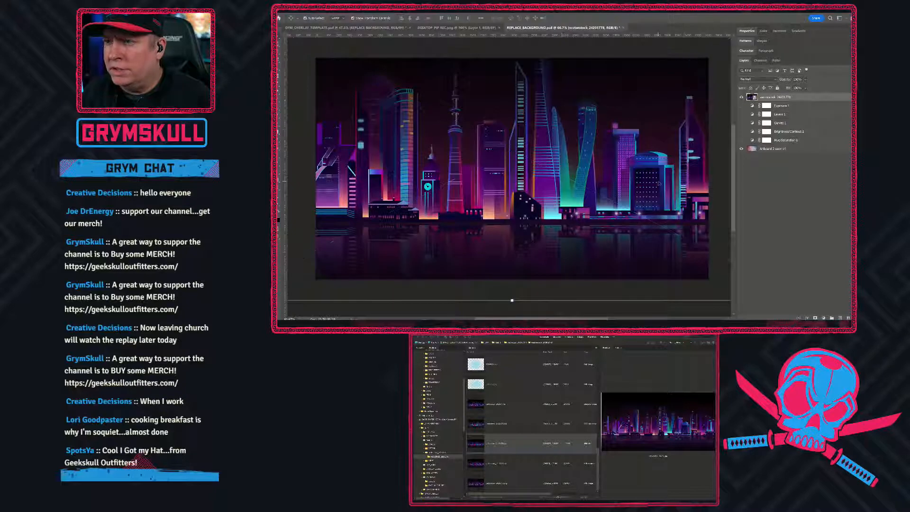
key("ctrl+s")
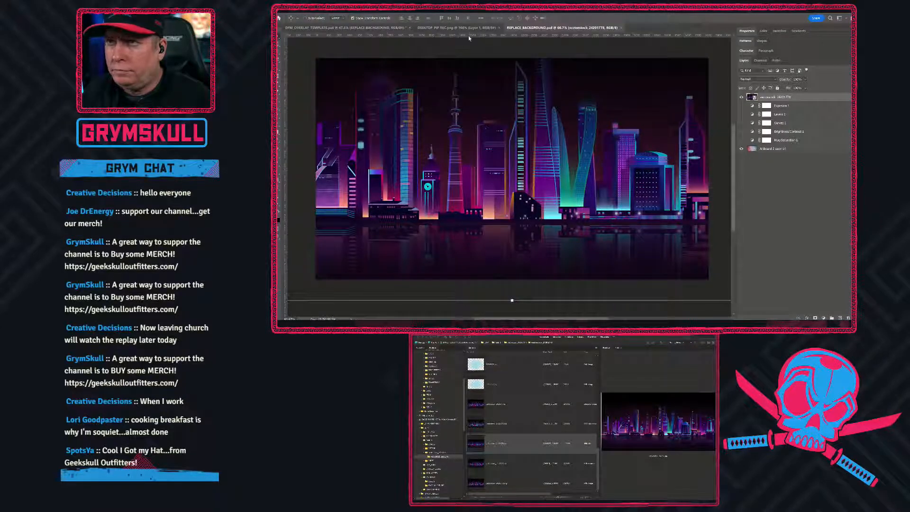
Return to the overlay template and examine how the skyline background looks across the artboards
left_click(368, 28)
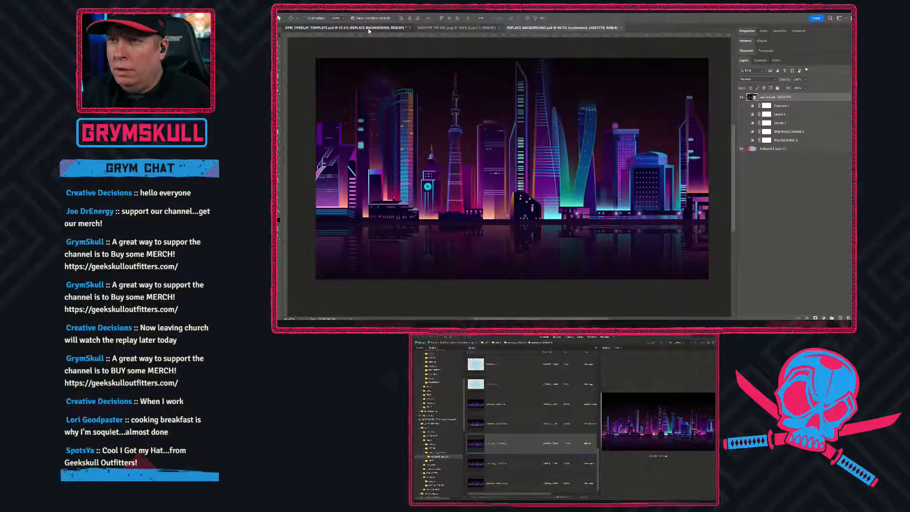
scroll(586, 159, "down", 2)
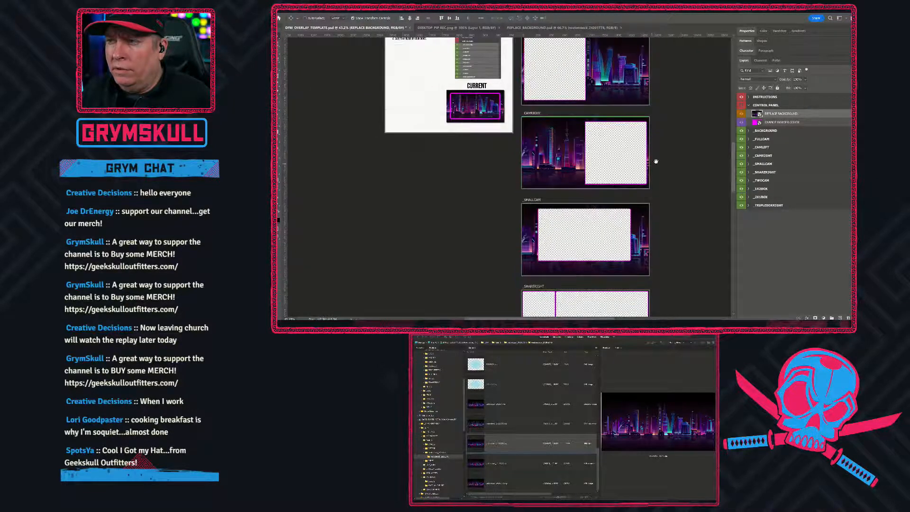
left_click_drag(581, 213, 562, 215)
left_click_drag(515, 207, 549, 223)
left_click_drag(534, 154, 549, 234)
left_click_drag(541, 115, 511, 100)
left_click_drag(503, 195, 497, 159)
scroll(497, 159, "down", 5)
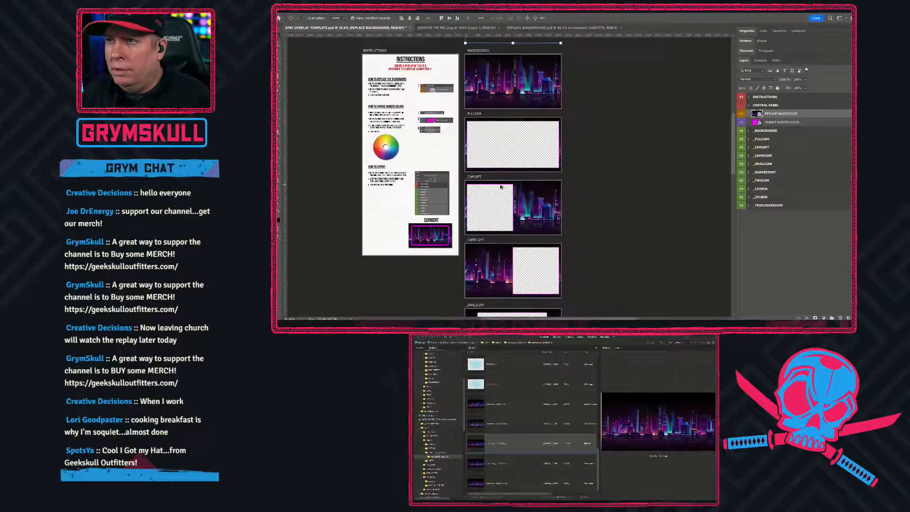
scroll(518, 197, "down", 1)
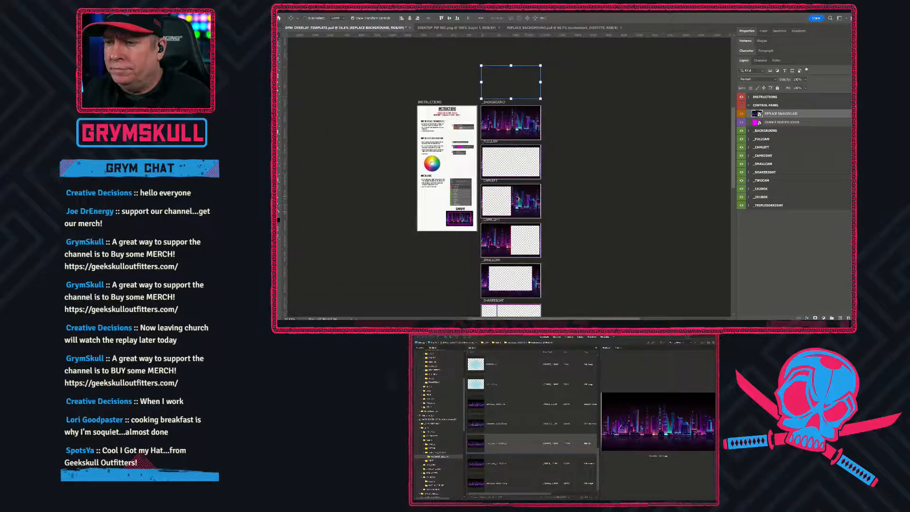
scroll(517, 196, "up", 2)
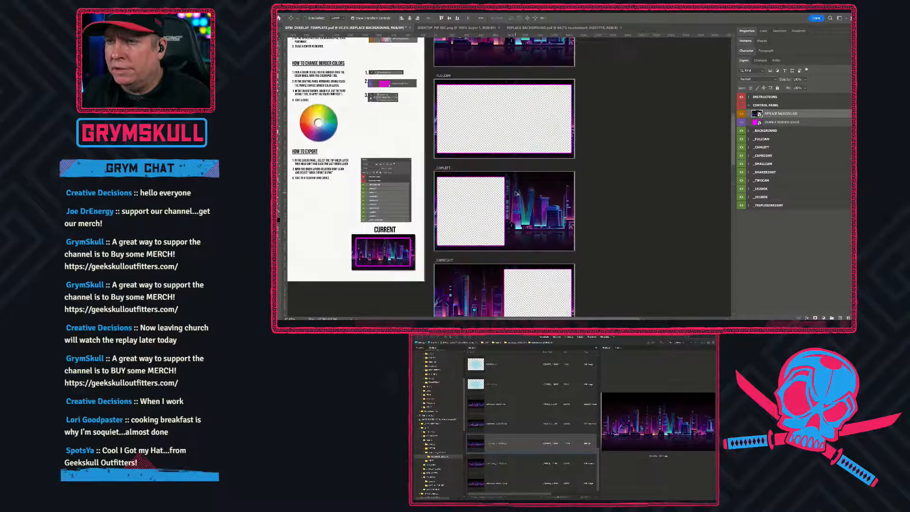
scroll(516, 195, "down", 4)
scroll(515, 195, "up", 5)
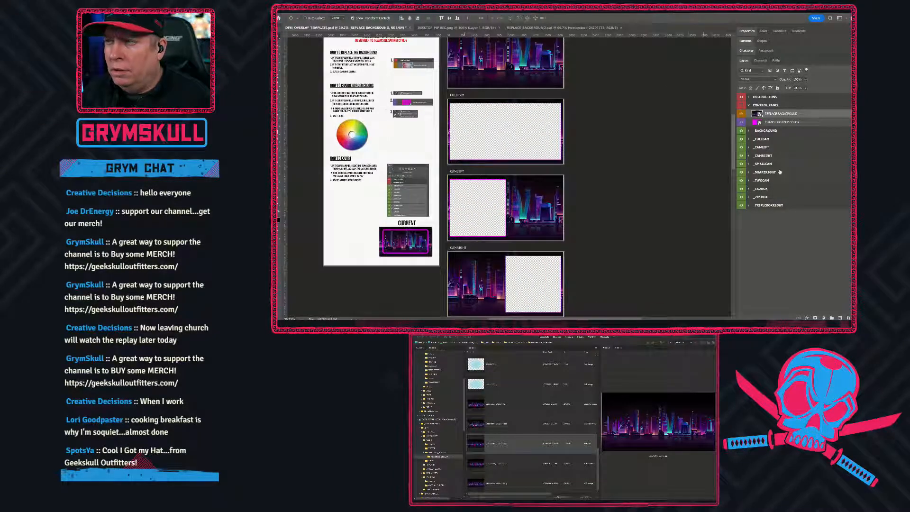
Open the CHANGE BORDER COLOR smart object, hide its paint bucket layer, and open the layer style of the CHANGE BORDER COLOR layer
double_click(757, 124)
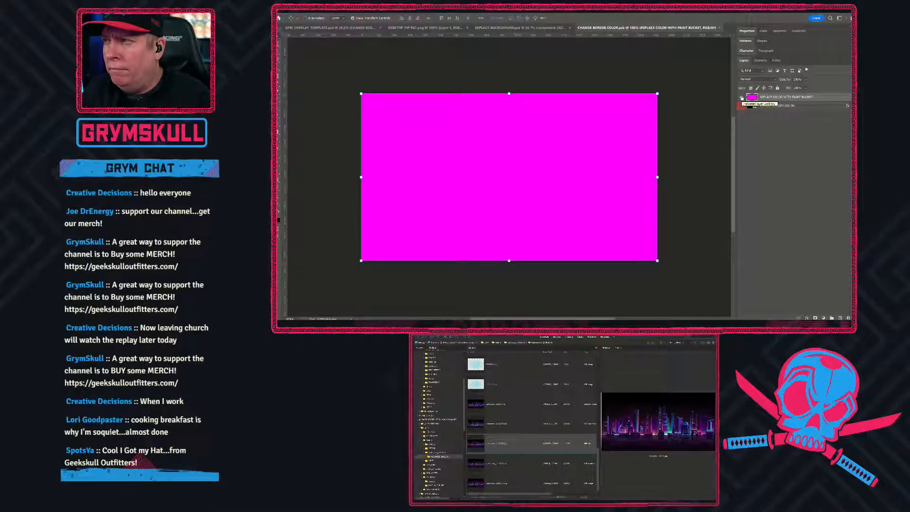
left_click(742, 97)
left_click(740, 106)
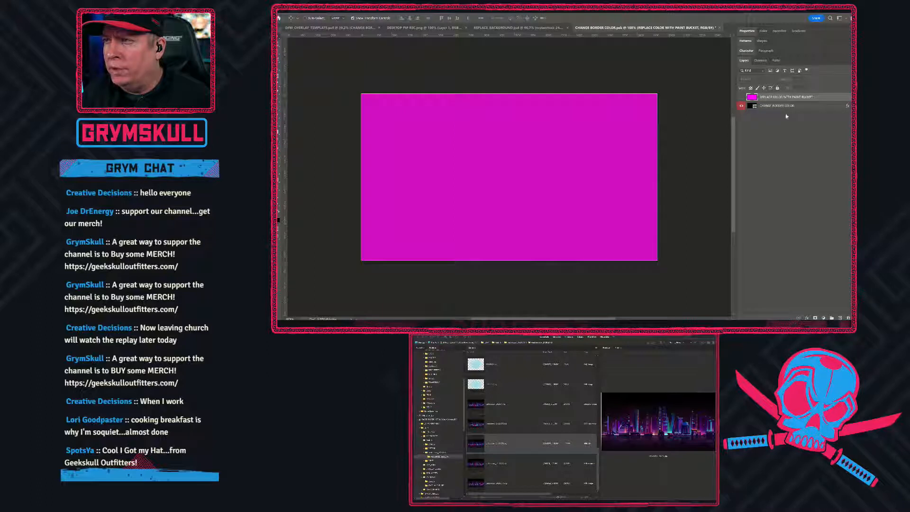
left_click(837, 109)
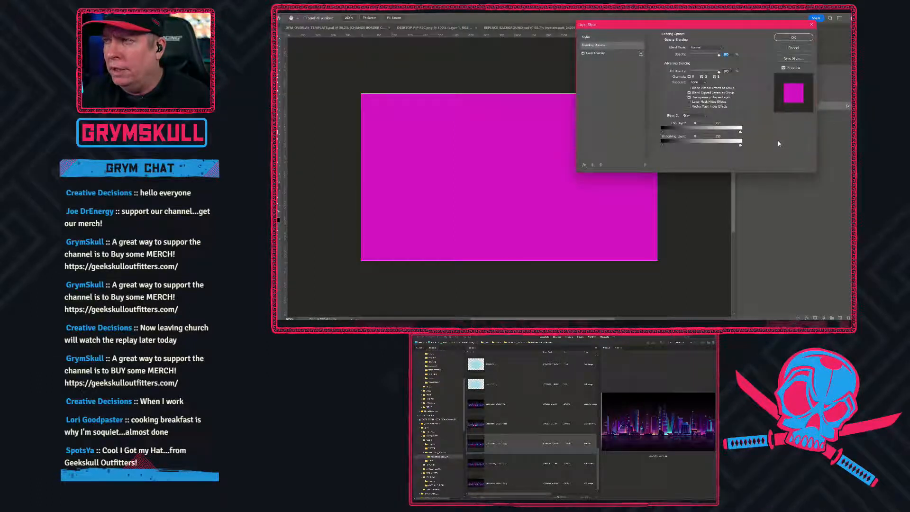
Add a Gradient Overlay to the CHANGE BORDER COLOR layer's style and turn off its Color Overlay
left_click(604, 54)
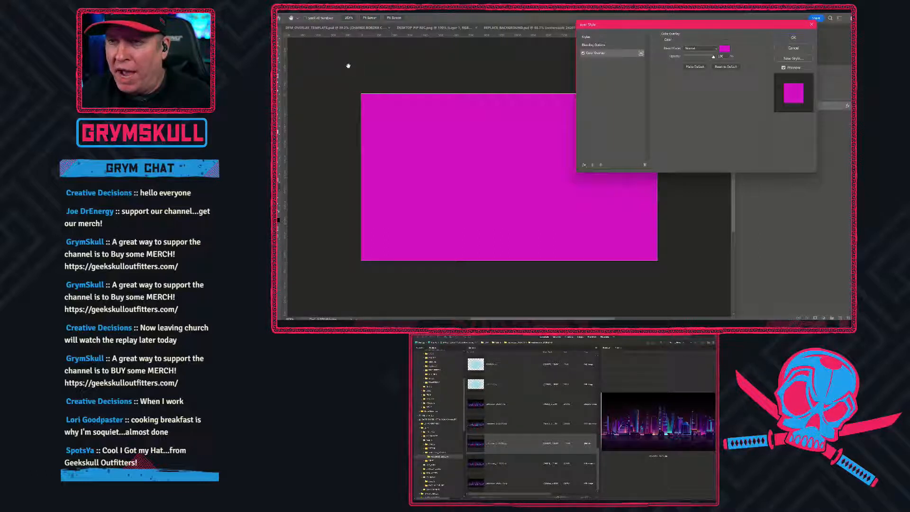
left_click_drag(693, 29, 530, 81)
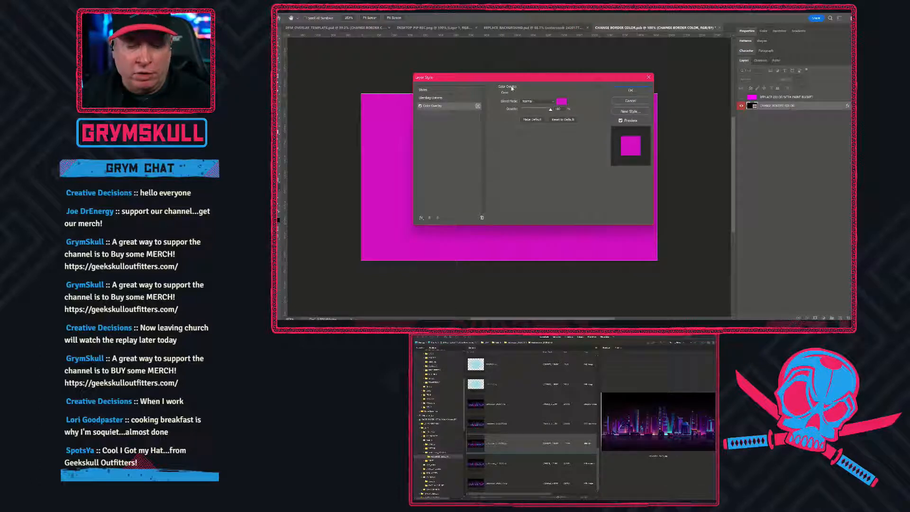
left_click_drag(555, 82, 552, 82)
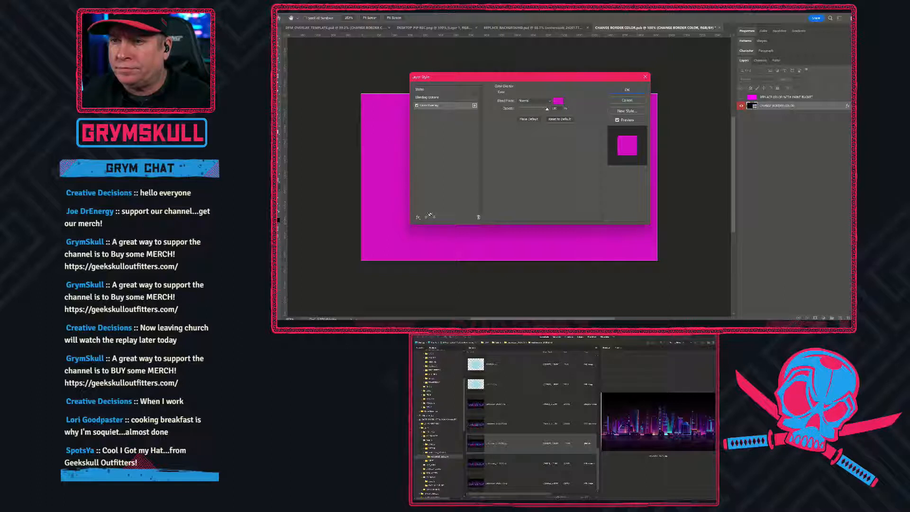
left_click(417, 217)
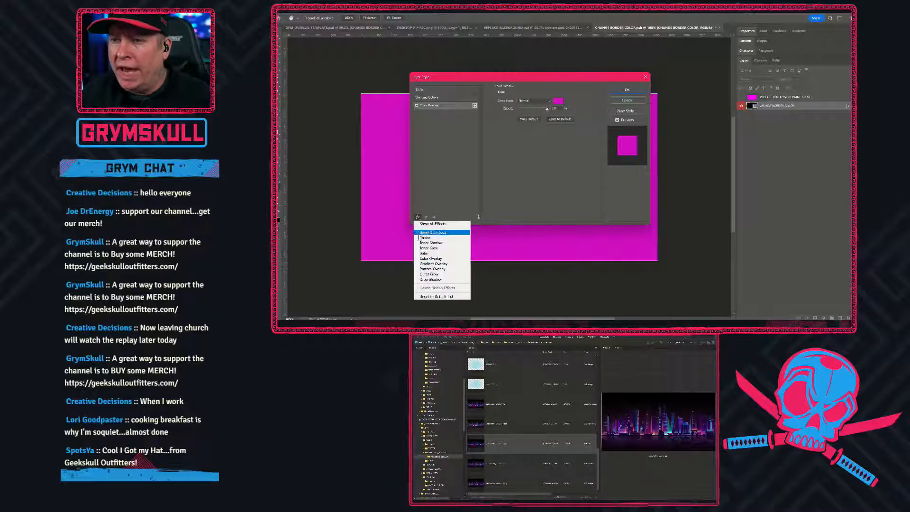
left_click(432, 264)
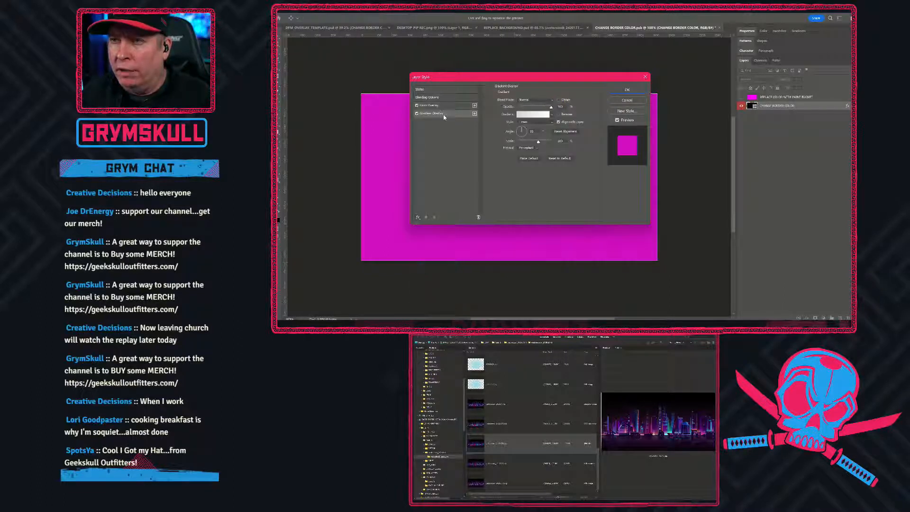
left_click(417, 105)
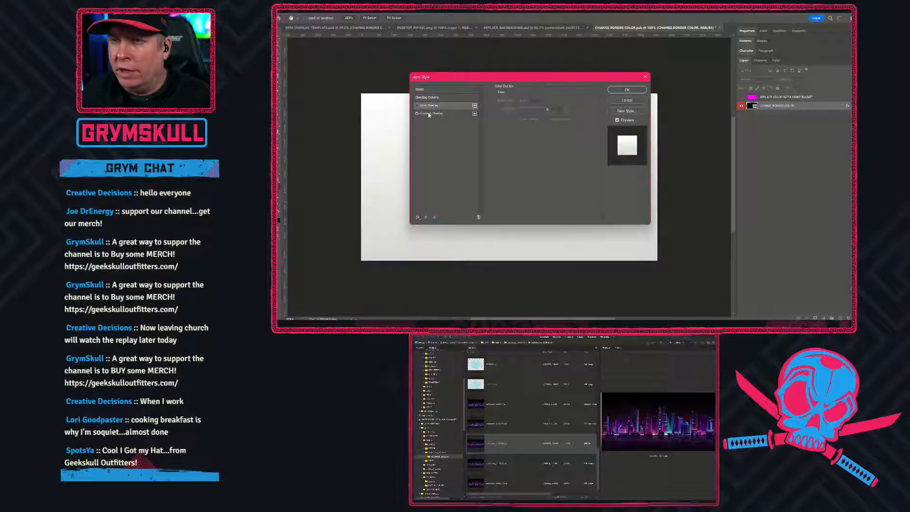
left_click_drag(470, 77, 502, 75)
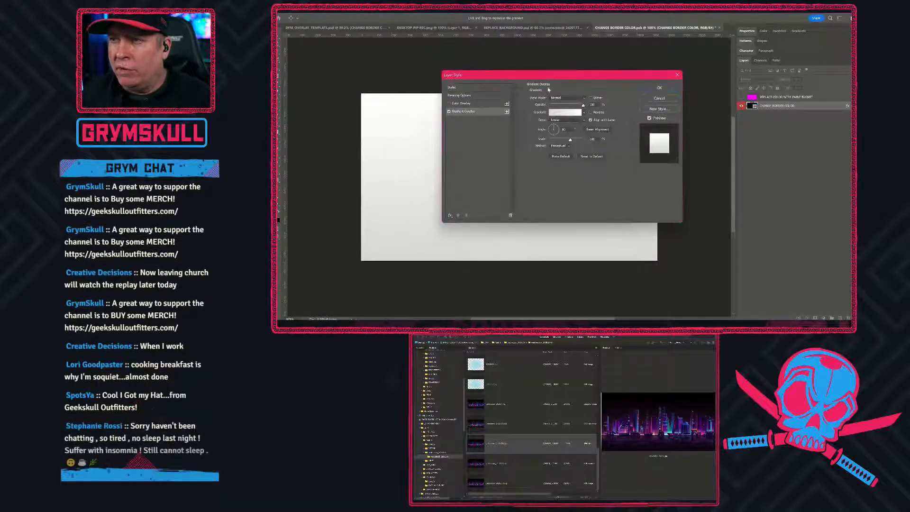
Open the overlay's gradient for editing and set its starting color stop to bright cyan
left_click(574, 113)
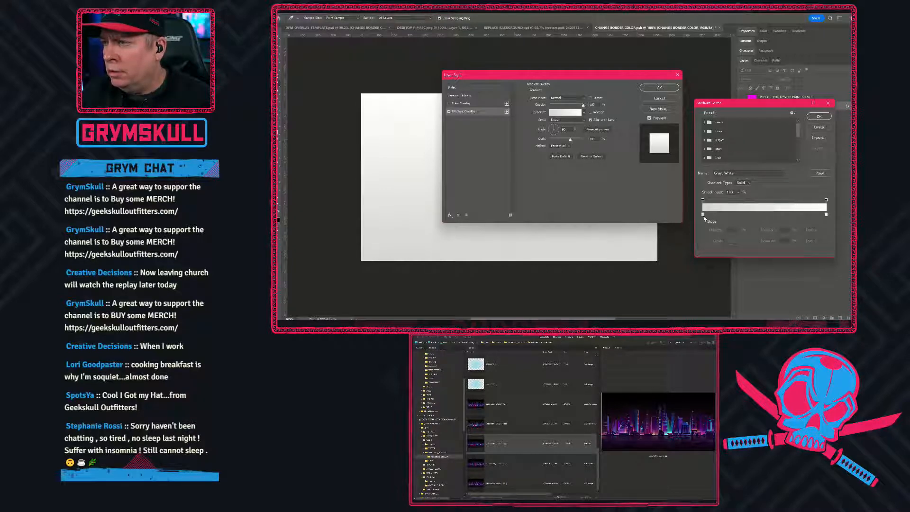
double_click(703, 215)
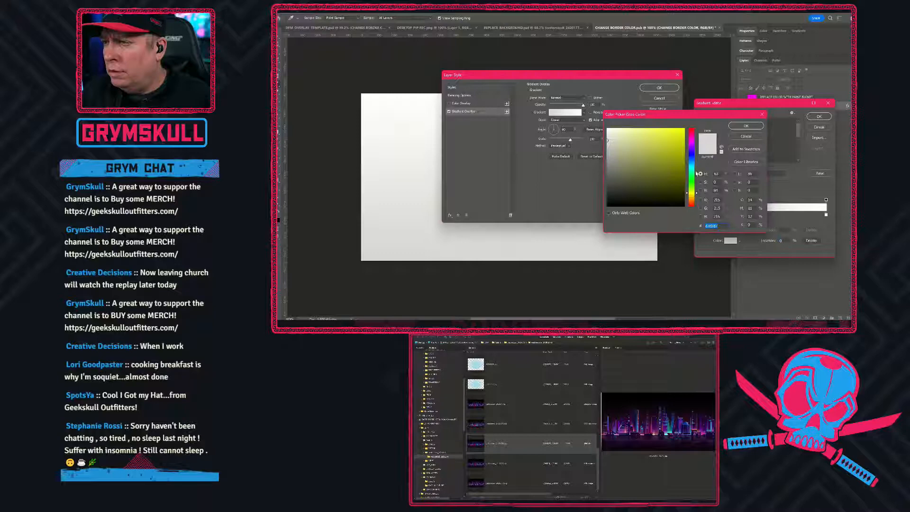
left_click(694, 167)
left_click_drag(676, 140, 685, 127)
left_click(747, 125)
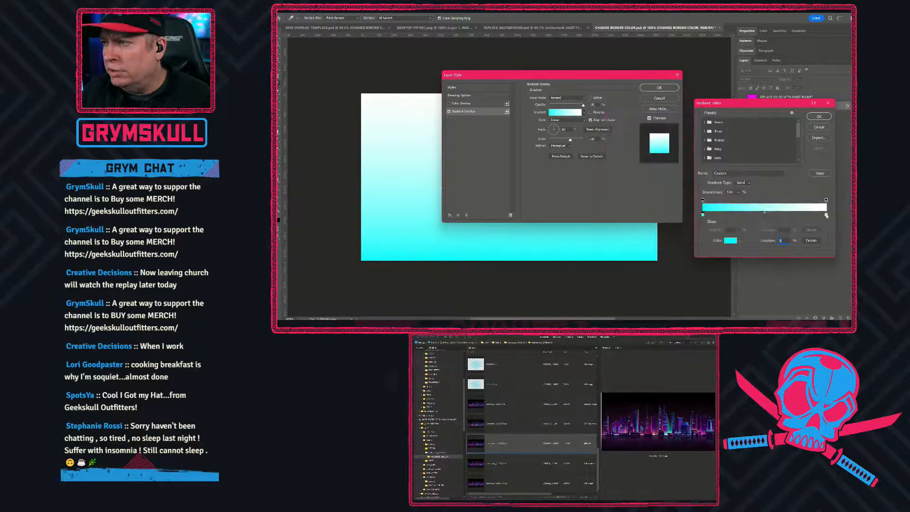
Set the gradient's ending color stop to bright magenta and accept the edited gradient
double_click(826, 215)
left_click(675, 141)
left_click_drag(675, 141, 685, 128)
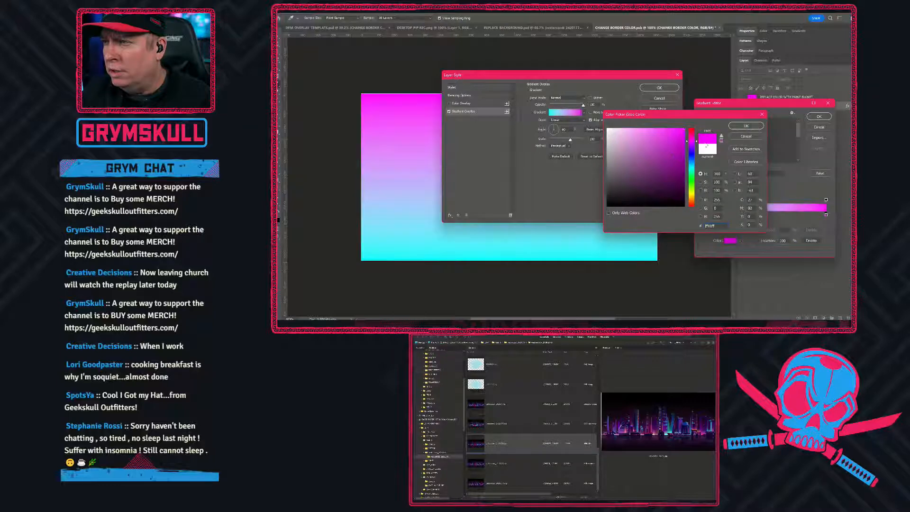
left_click(746, 126)
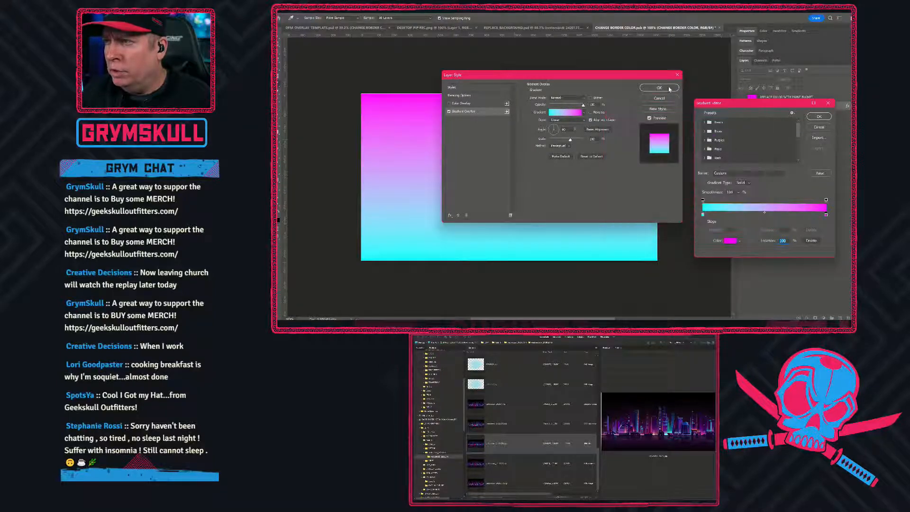
left_click(819, 117)
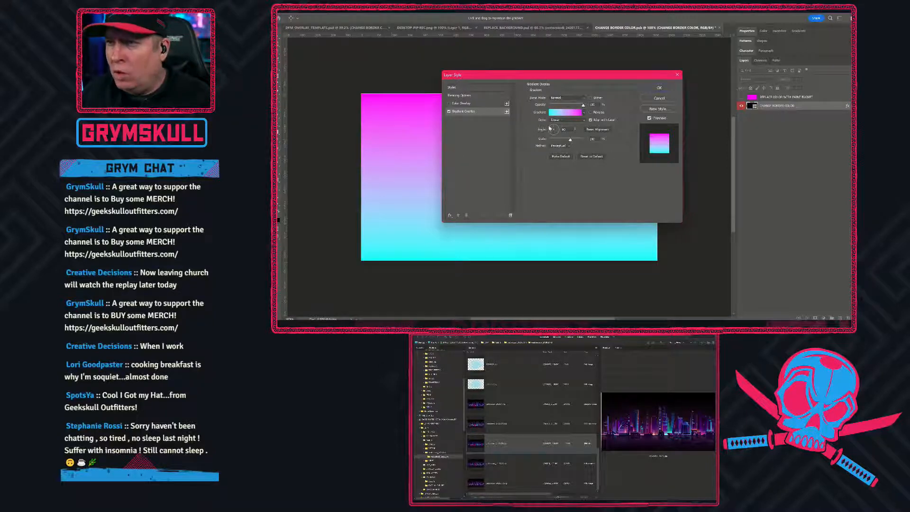
Angle the gradient diagonally with magenta at the upper left, apply the style, save the smart object and return to the overlay template
left_click_drag(550, 128, 552, 129)
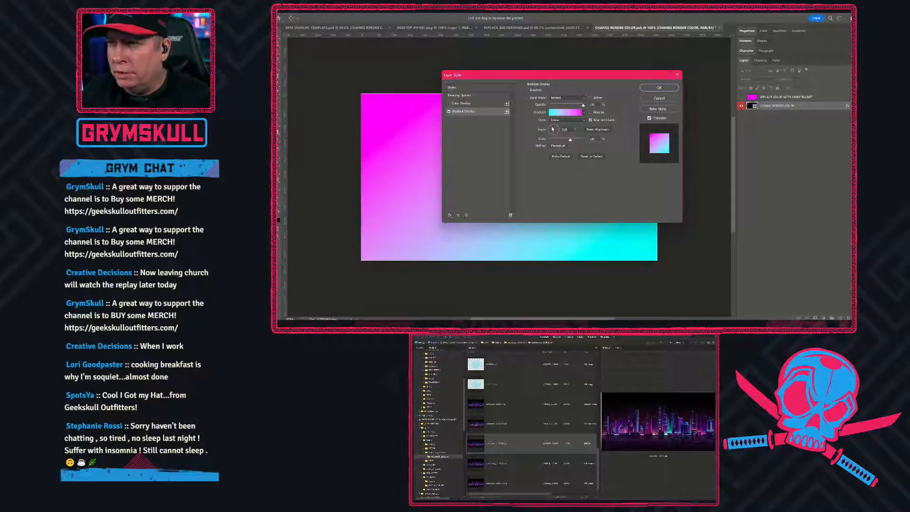
left_click(654, 88)
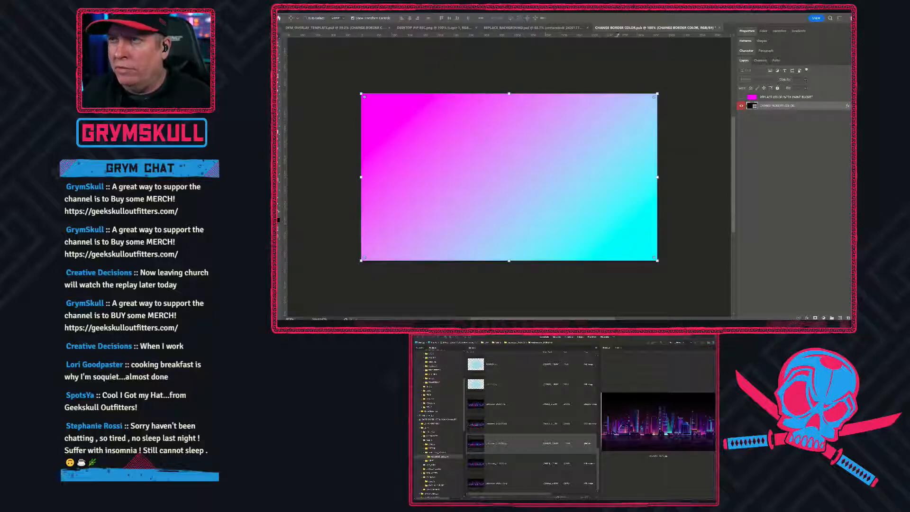
left_click(552, 28)
left_click(339, 28)
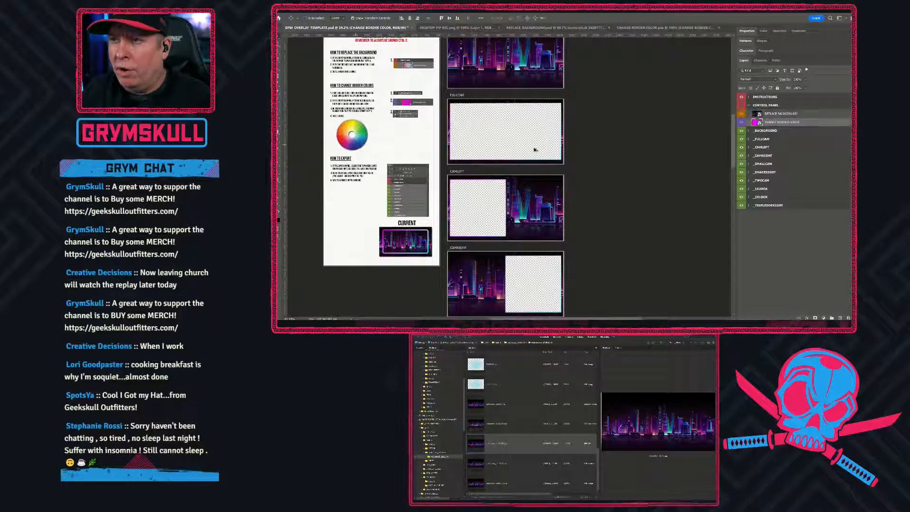
Examine the new gradient borders on the overlay artboards, from _FULLCAM through _CAMRIGHT and _SMALLCAM to _TWOCAM
scroll(458, 120, "up", 5)
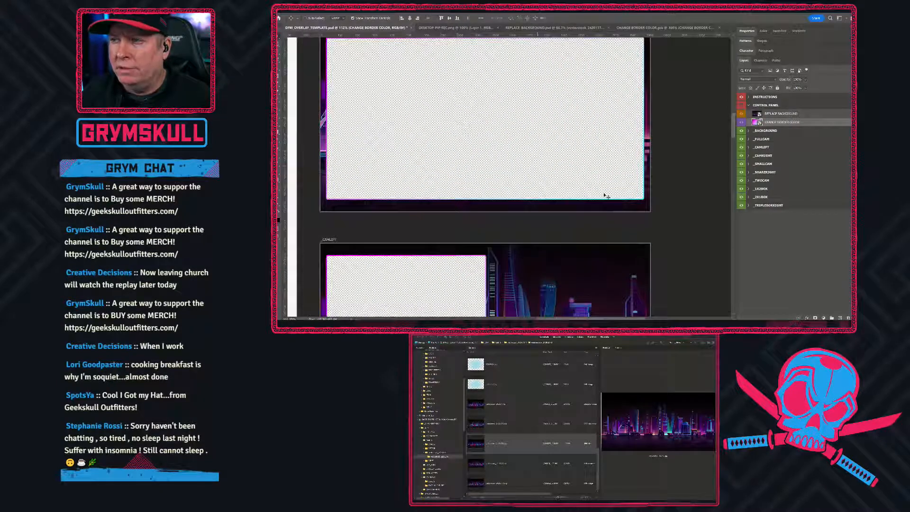
left_click_drag(481, 157, 524, 189)
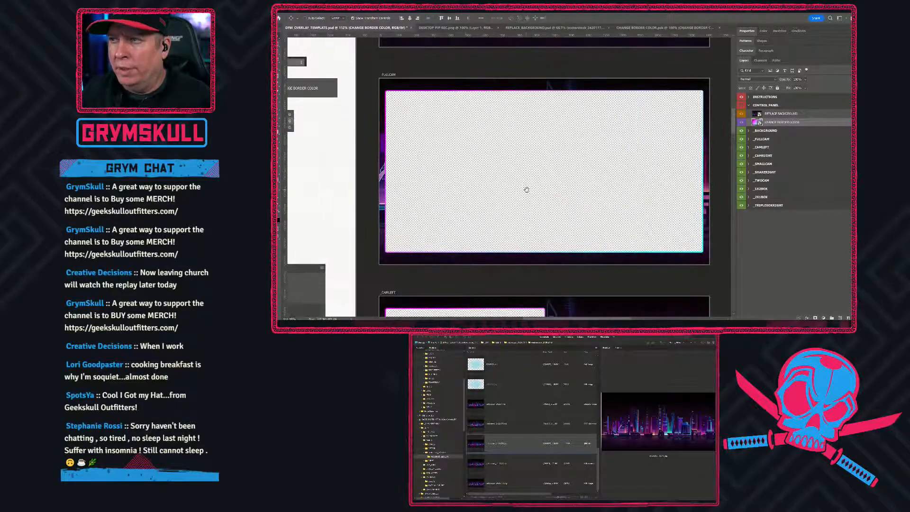
scroll(527, 190, "down", 5)
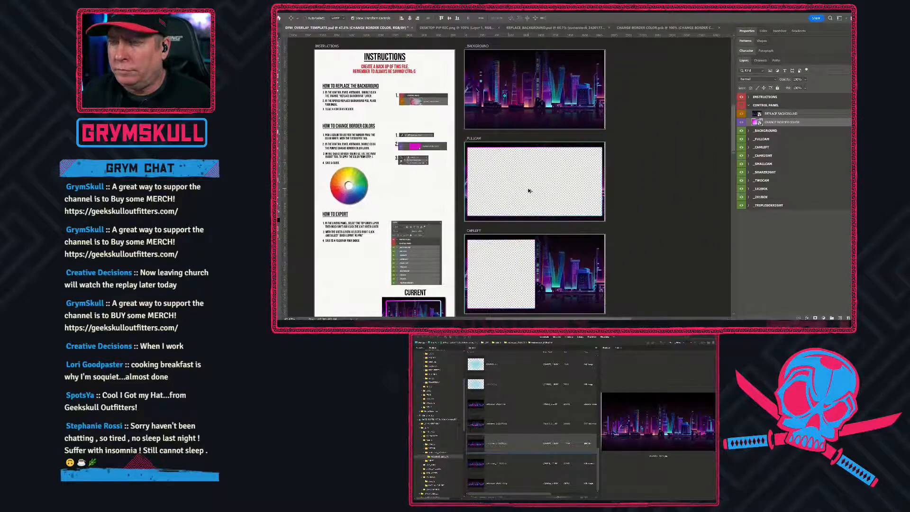
scroll(530, 191, "up", 2)
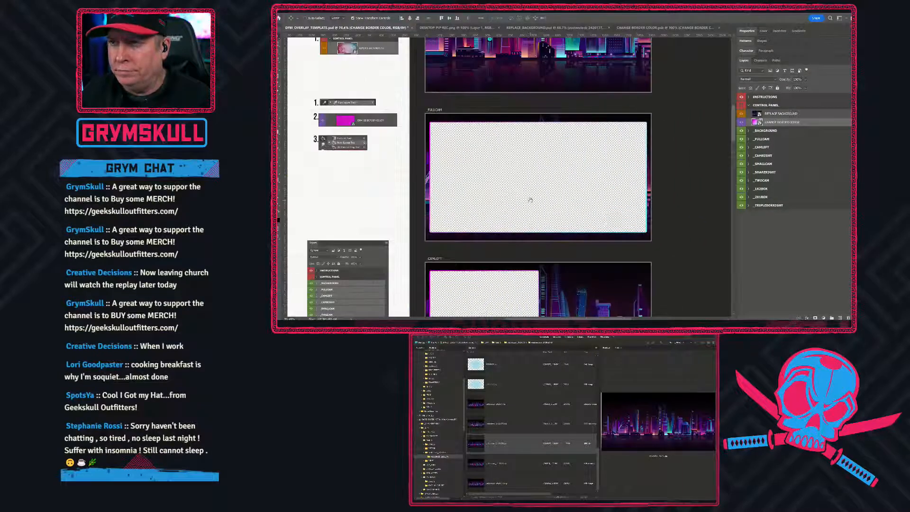
scroll(531, 200, "down", 5)
scroll(512, 150, "down", 5)
left_click_drag(509, 115, 501, 148)
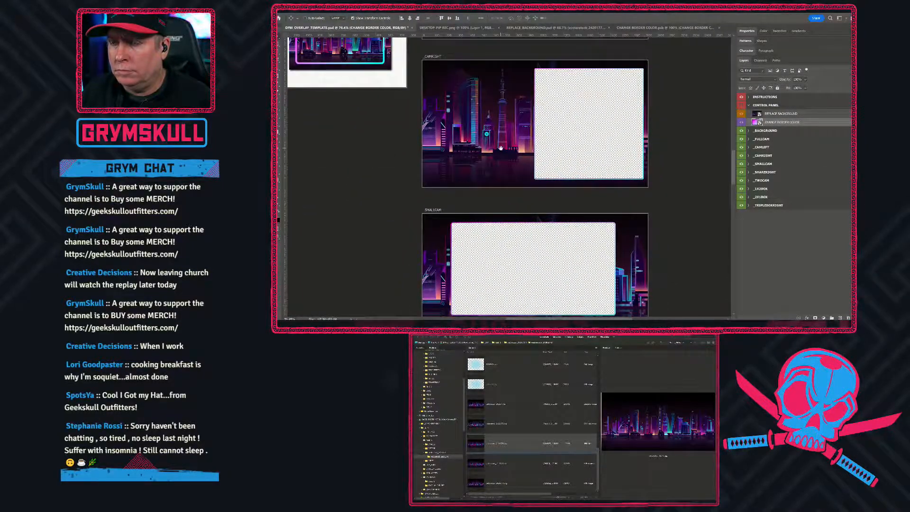
scroll(502, 148, "down", 2)
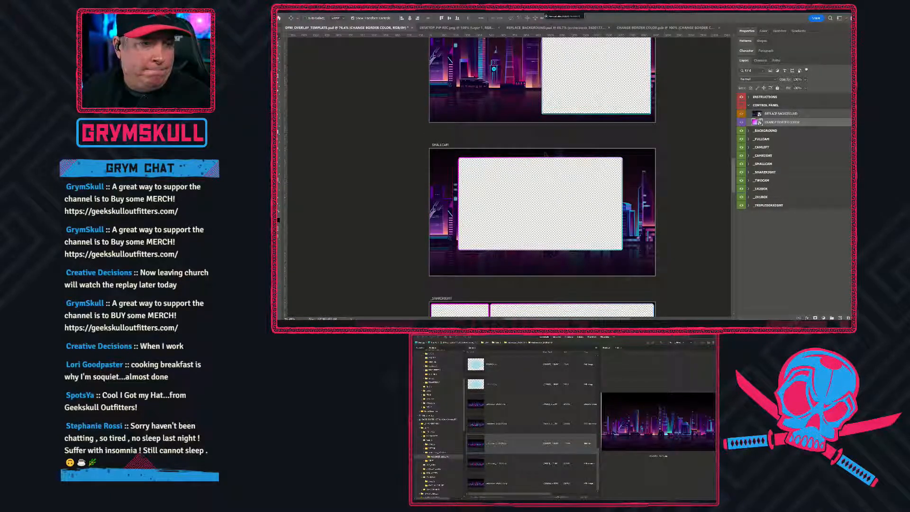
scroll(533, 189, "down", 1)
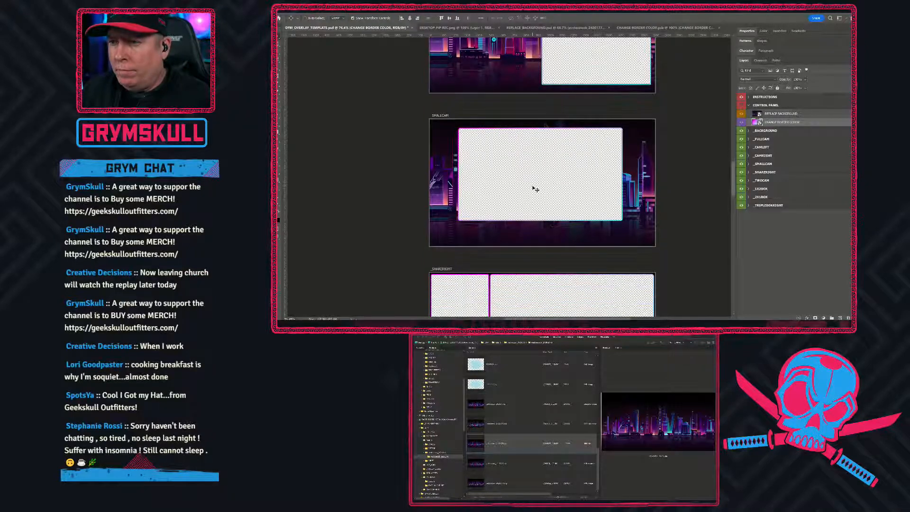
scroll(533, 189, "down", 3)
scroll(521, 183, "down", 5)
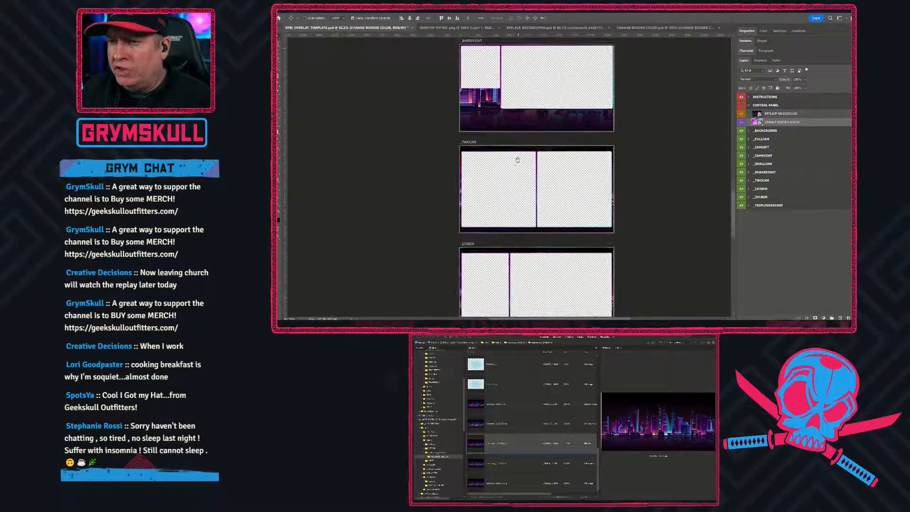
Duplicate the _SHARERIGHT artboard with its contents, placing the copy directly beside the original
scroll(511, 170, "up", 2)
scroll(474, 143, "right", 2)
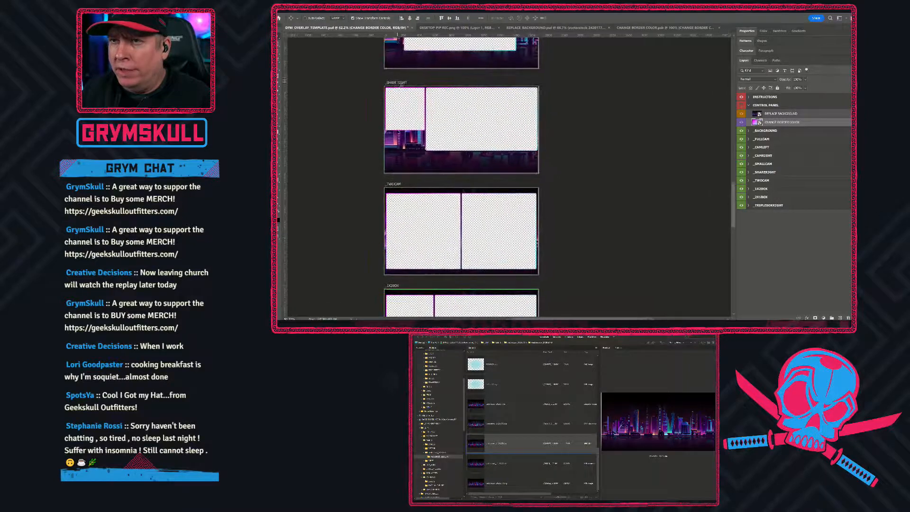
left_click(399, 83)
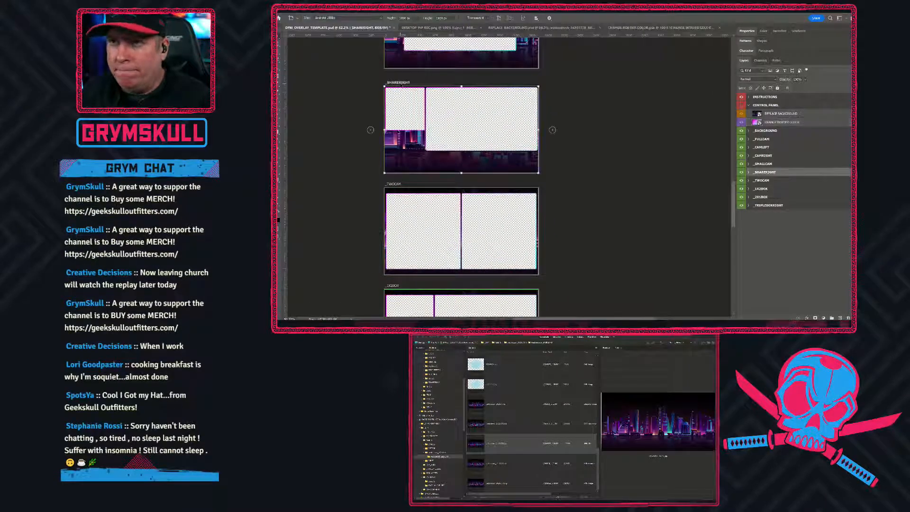
left_click(552, 130, "alt")
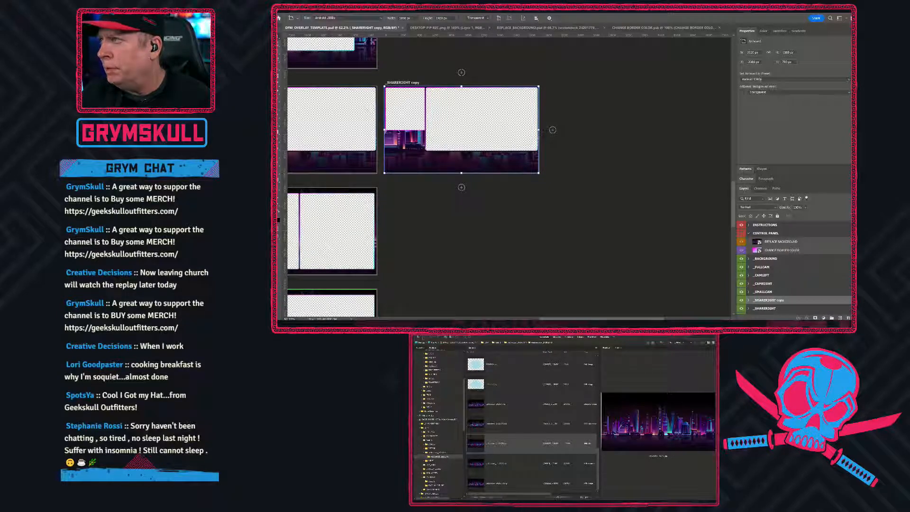
Switch to Adobe Bridge and browse to the folder of green-screen overlay layout images
left_click(419, 337)
left_click(418, 338)
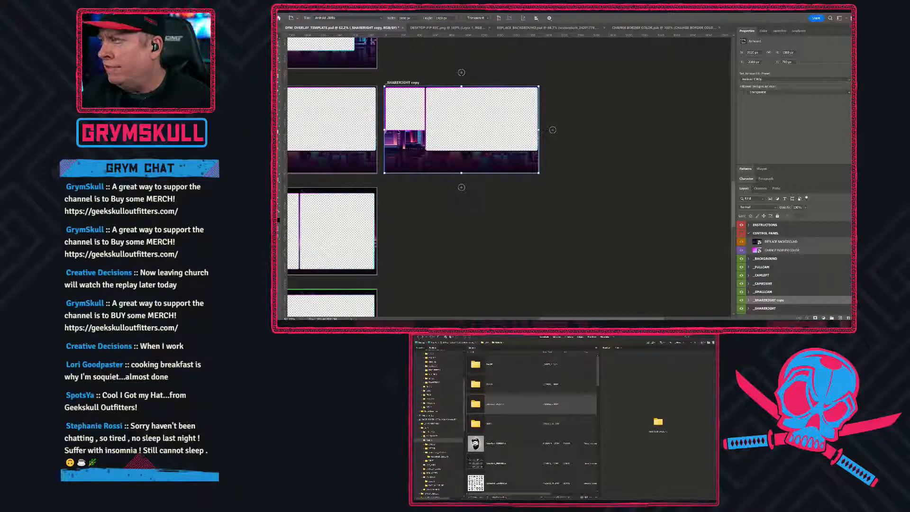
left_click(419, 338)
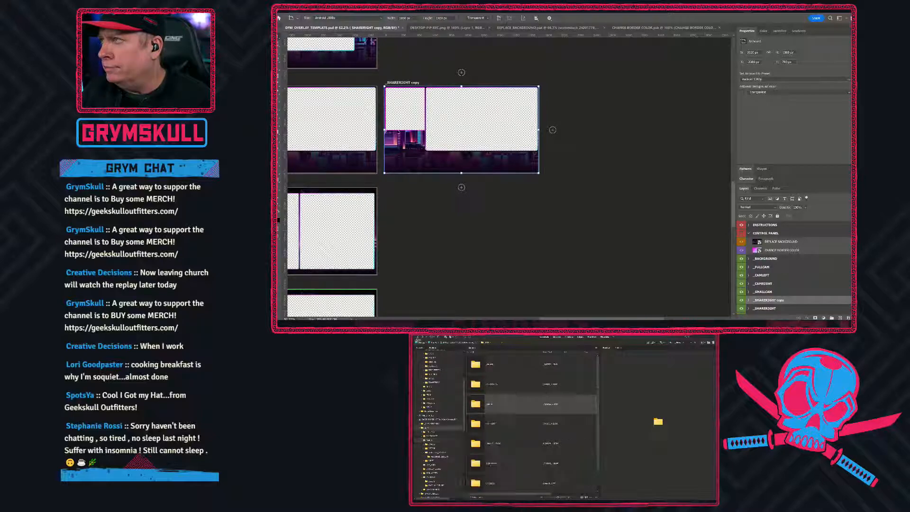
left_click(418, 338)
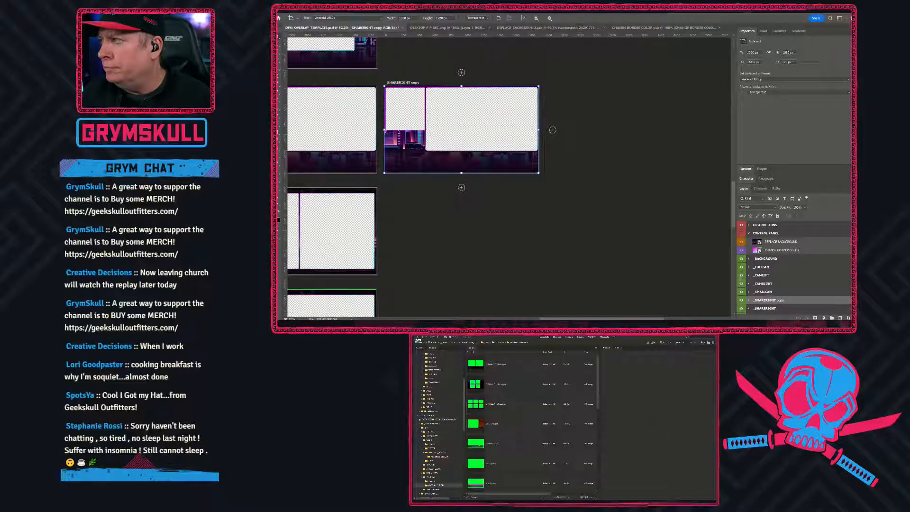
left_click(418, 338)
double_click(493, 388)
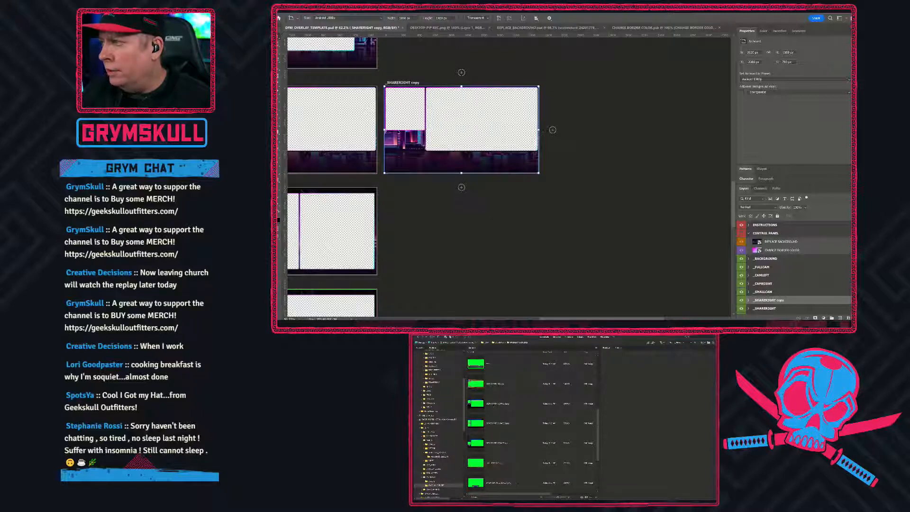
Place the DESKTOP PIP REC image from the file browser onto the _SHARERIGHT copy artboard and scale it to cover the artboard
left_click_drag(475, 384, 469, 153)
left_click_drag(520, 97, 539, 82)
double_click(488, 121)
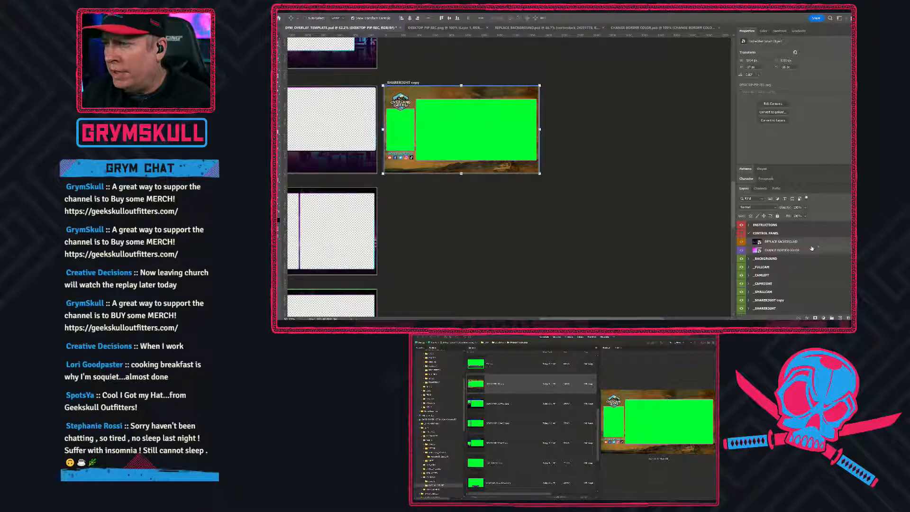
Move the DESKTOP PIP REC layer to the bottom of the _SHARERIGHT copy artboard and hide that artboard's REPLACE BACKGROUND layer
scroll(781, 261, "down", 1)
scroll(781, 260, "down", 1)
double_click(746, 32)
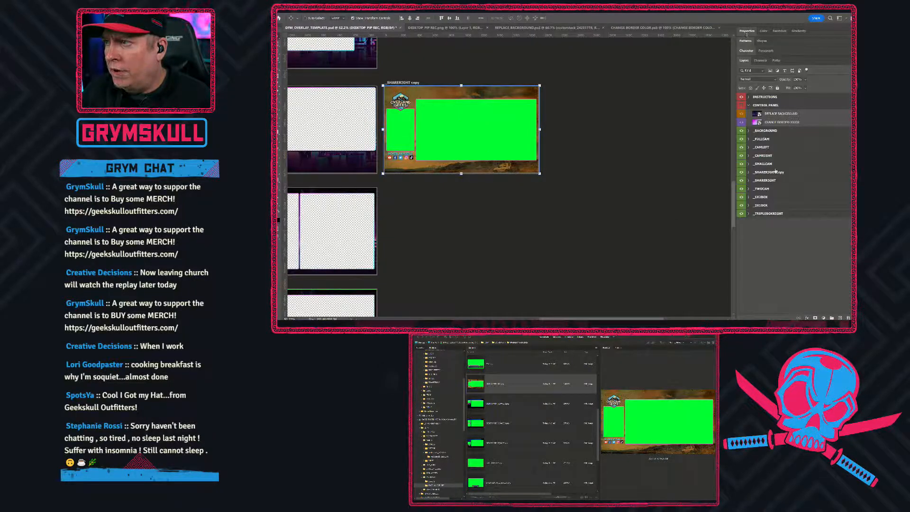
left_click(755, 174)
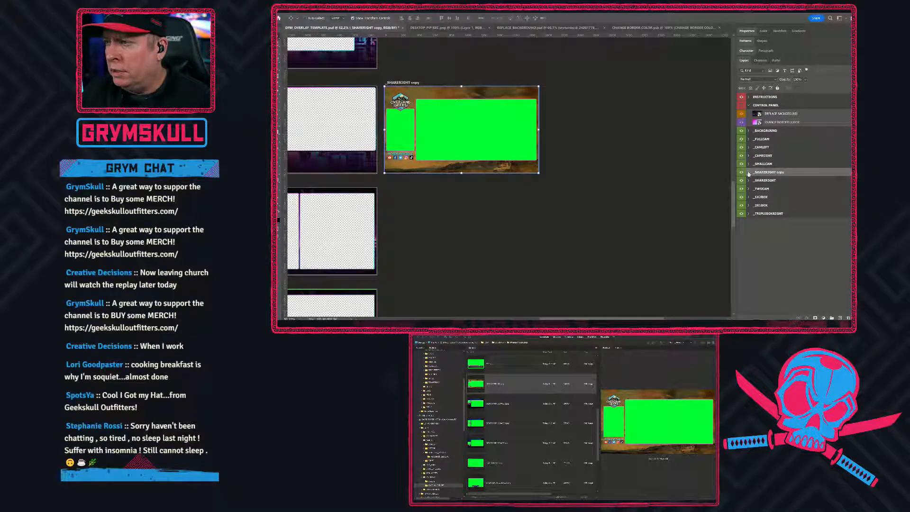
left_click(749, 173)
left_click_drag(777, 198, 787, 221)
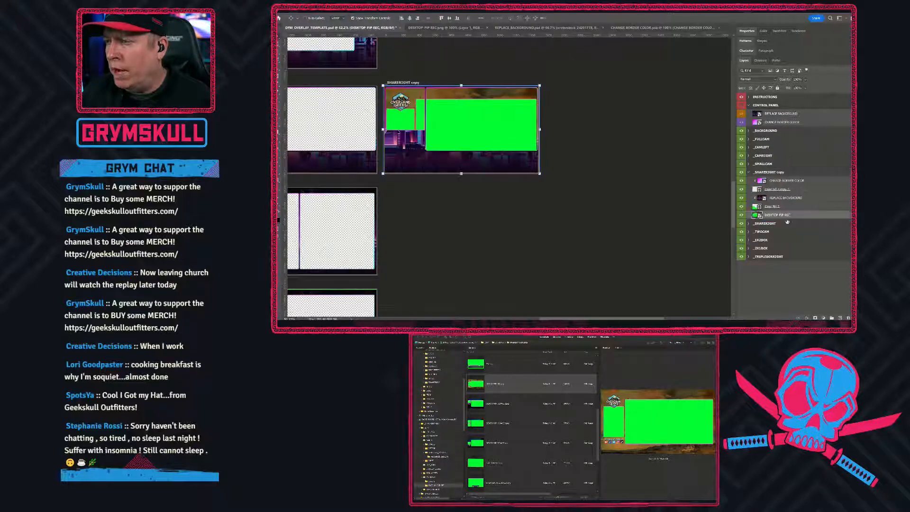
left_click(742, 198)
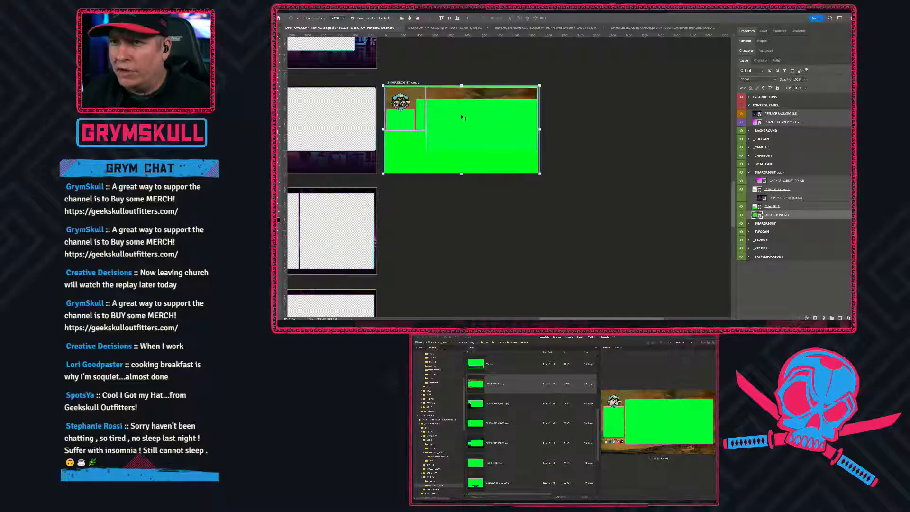
Select both green windows of the DESKTOP PIP REC layer with the Magic Wand and try to delete them
scroll(464, 131, "up", 2)
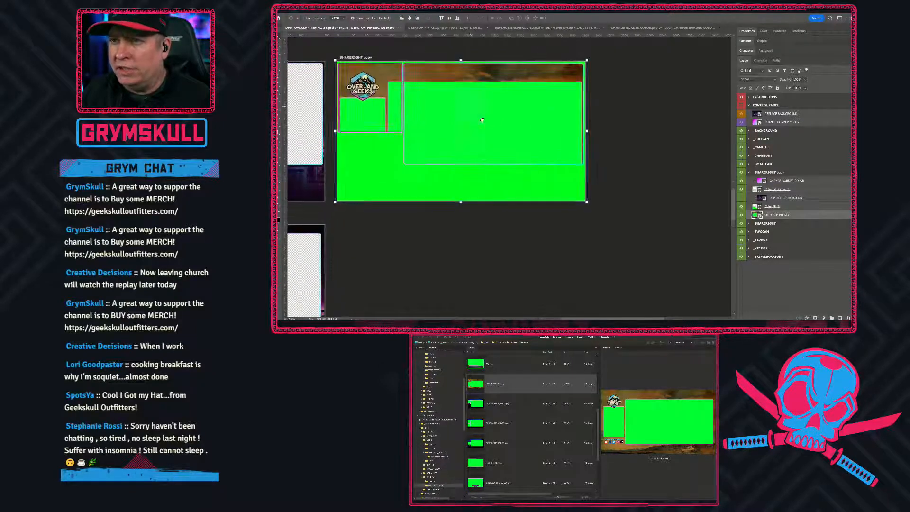
left_click_drag(471, 110, 531, 144)
left_click(811, 282)
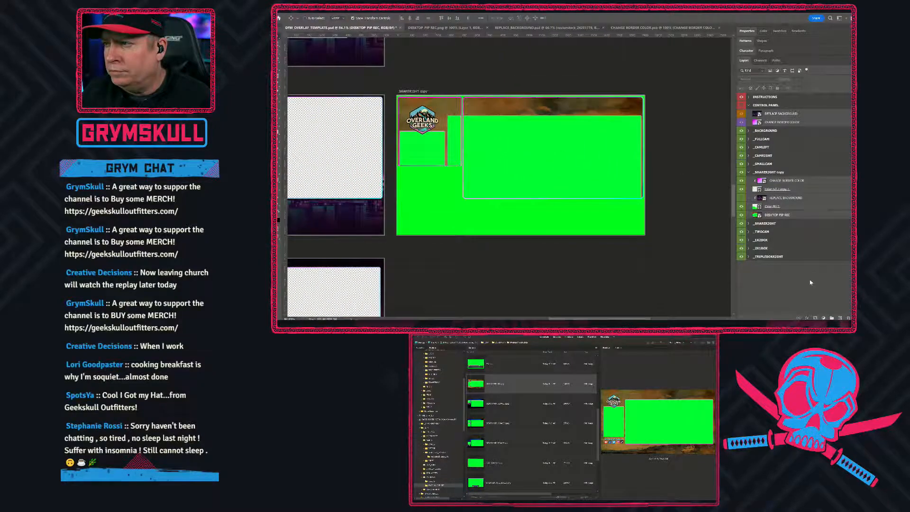
left_click(782, 216)
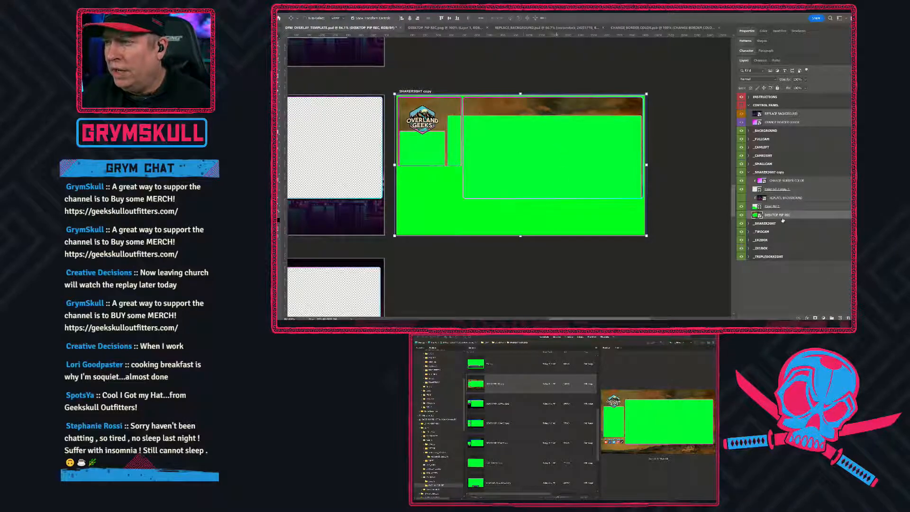
left_click(280, 63)
left_click(515, 168)
left_click(424, 143, "shift")
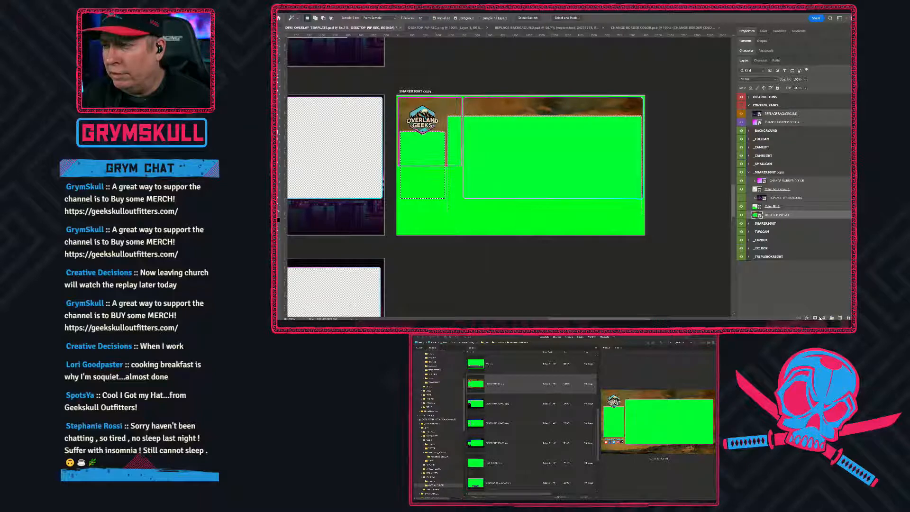
key("Delete")
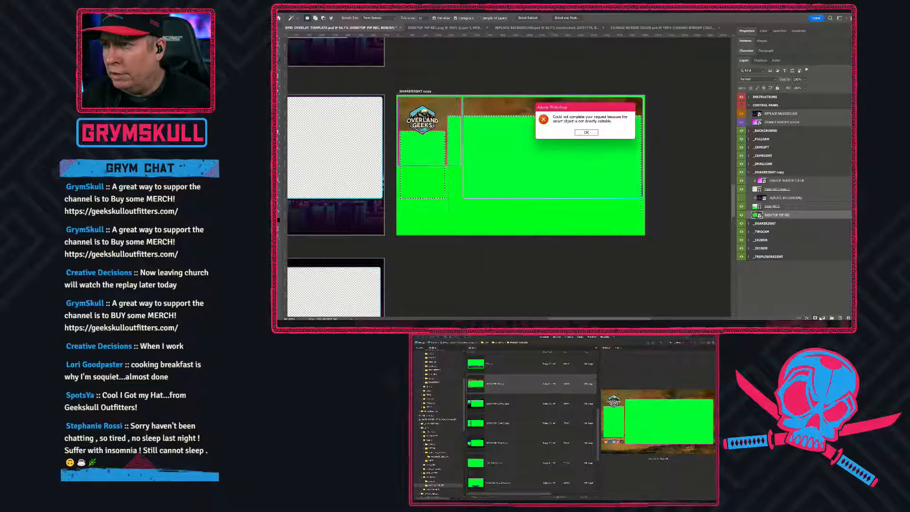
left_click(586, 132)
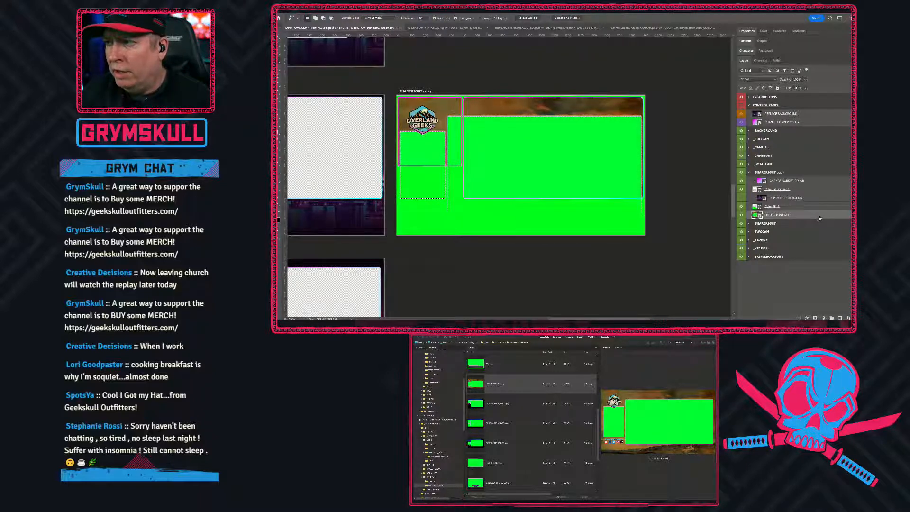
Invert the selection and add it as a layer mask that hides the green windows of the DESKTOP PIP REC layer
key("ctrl+shift+i")
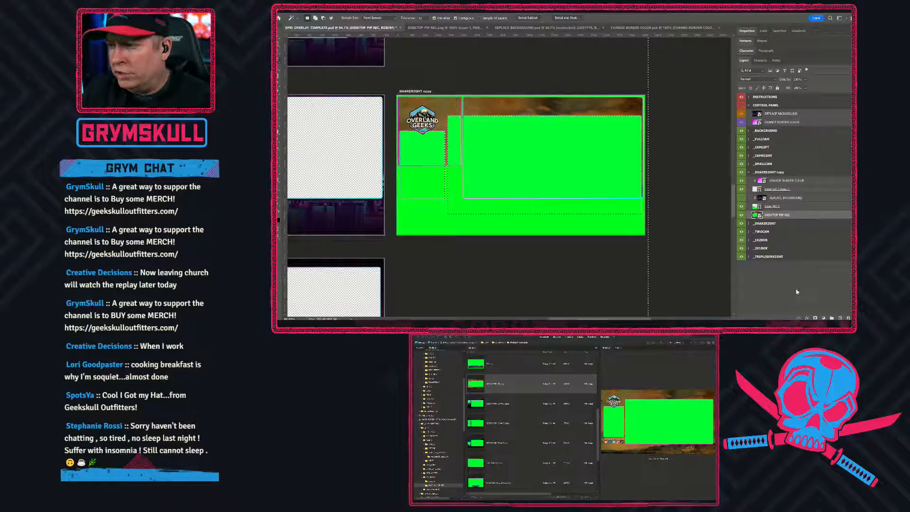
left_click(815, 318)
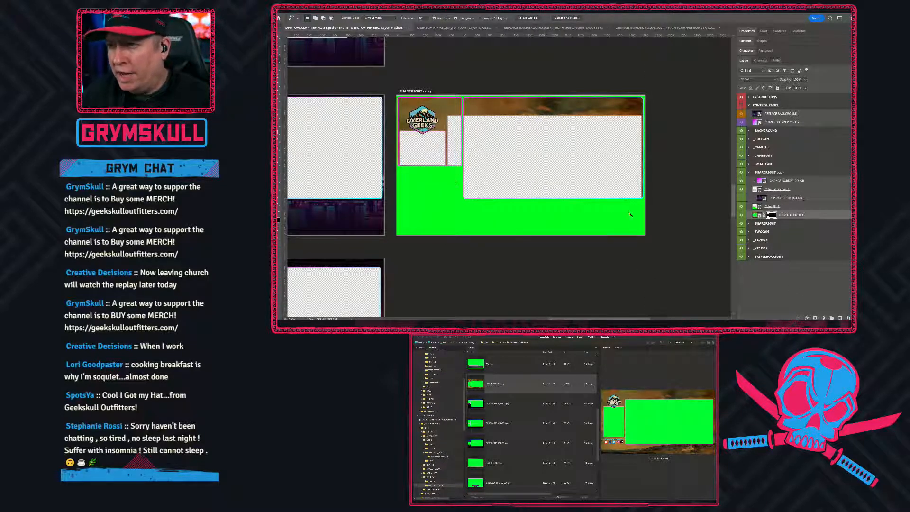
key("v")
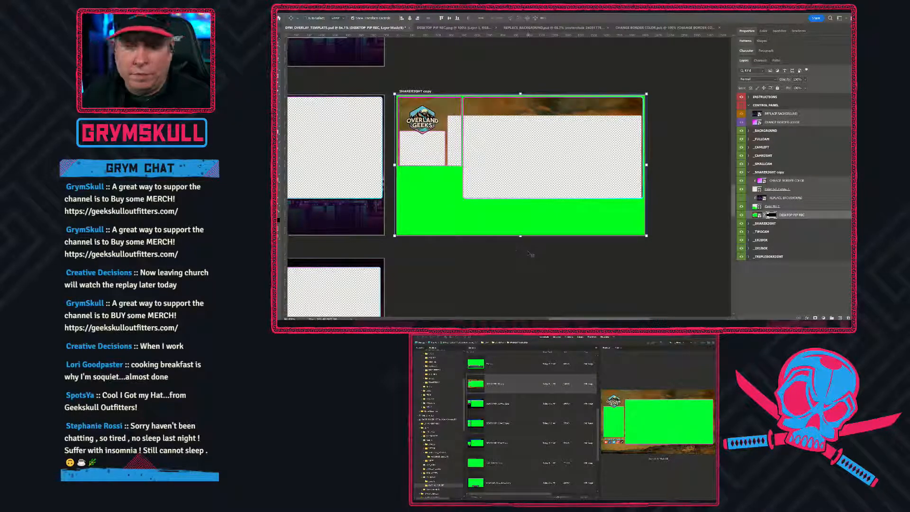
Resize the small camera cutout in the green fill shape to match the camera window of the reference image
scroll(531, 255, "up", 5)
scroll(467, 203, "up", 1)
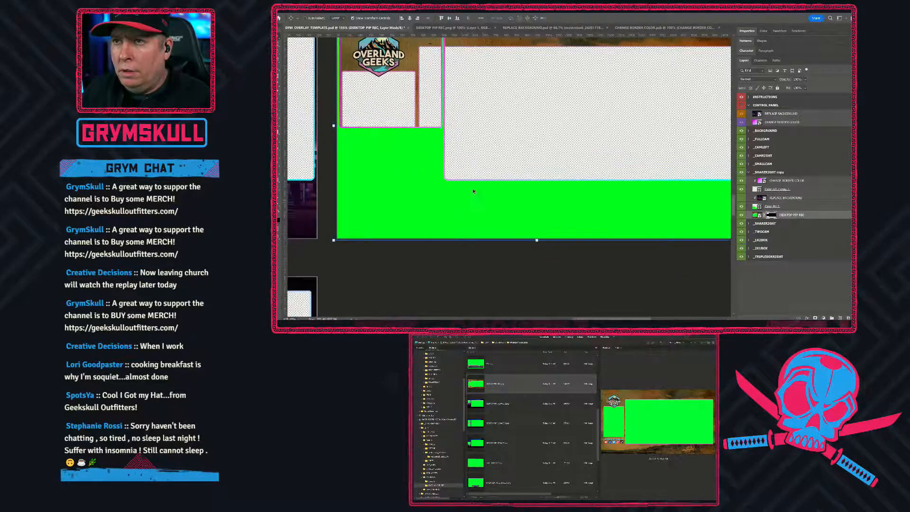
left_click_drag(446, 128, 495, 194)
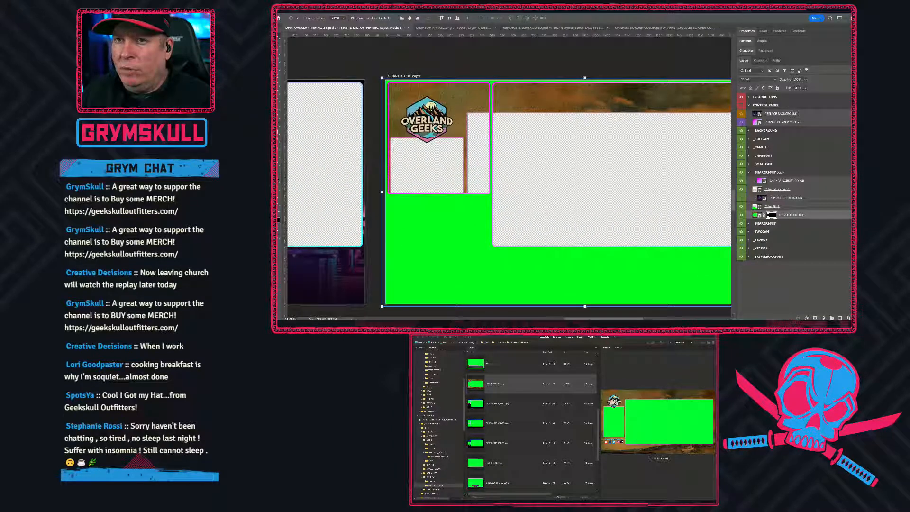
left_click(279, 172)
left_click(291, 171)
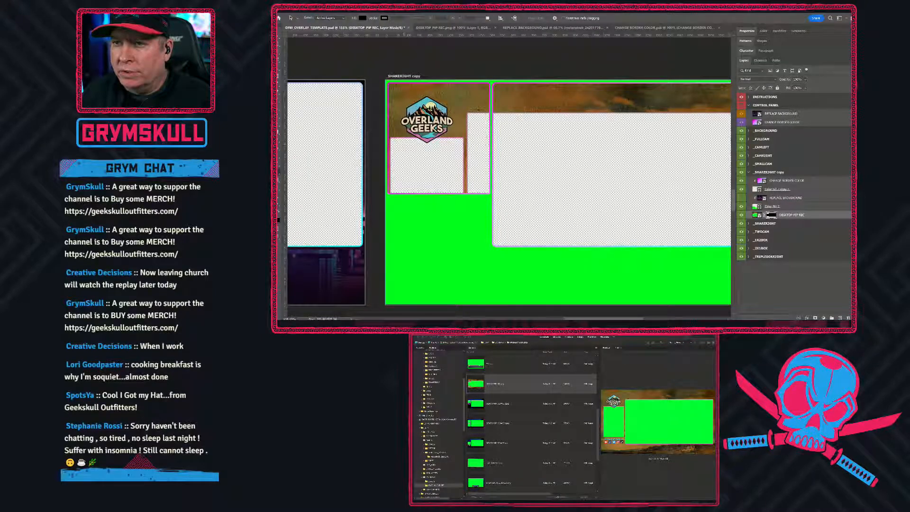
left_click(758, 207)
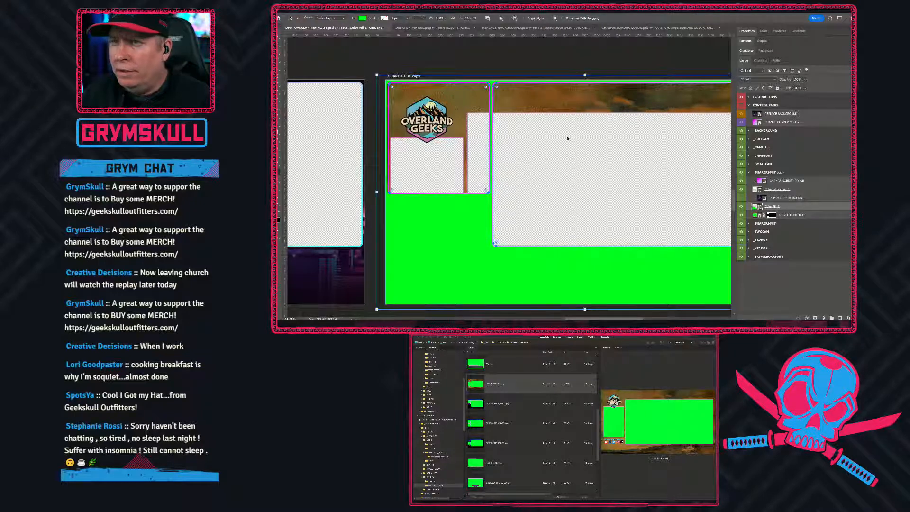
left_click(449, 96)
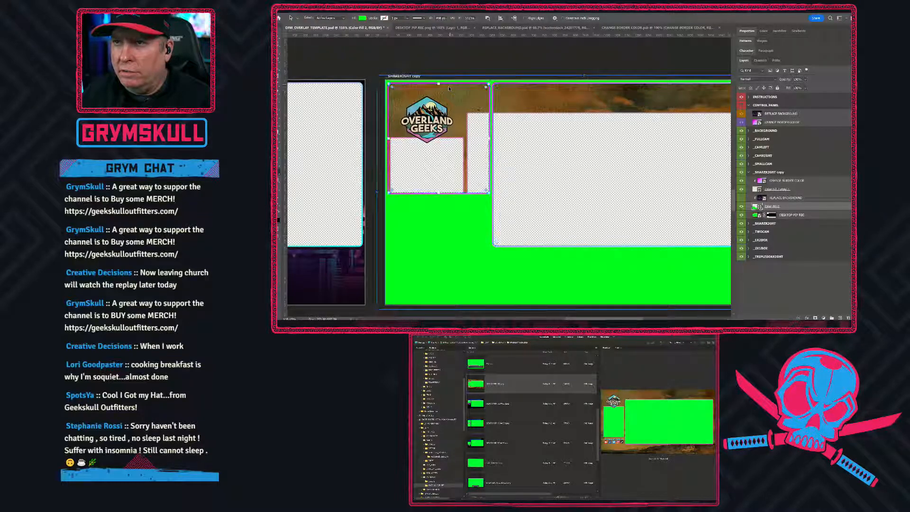
left_click_drag(452, 86, 455, 142)
left_click_drag(489, 191, 462, 192)
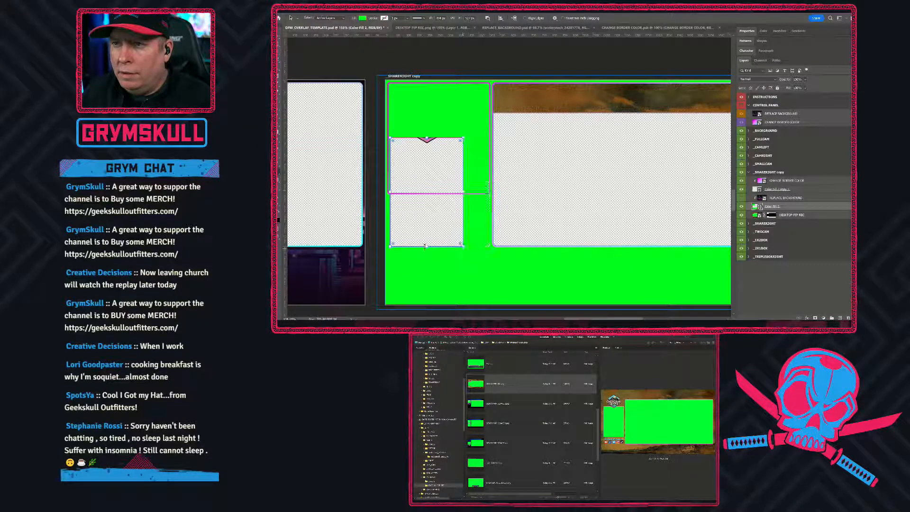
Fine-tune the bottom edge of the camera cutout to line up with the reference camera window
mouse_move(427, 246)
left_mouse_down()
mouse_move(428, 234)
mouse_move(426, 248)
left_mouse_up()
scroll(427, 248, "up", 5)
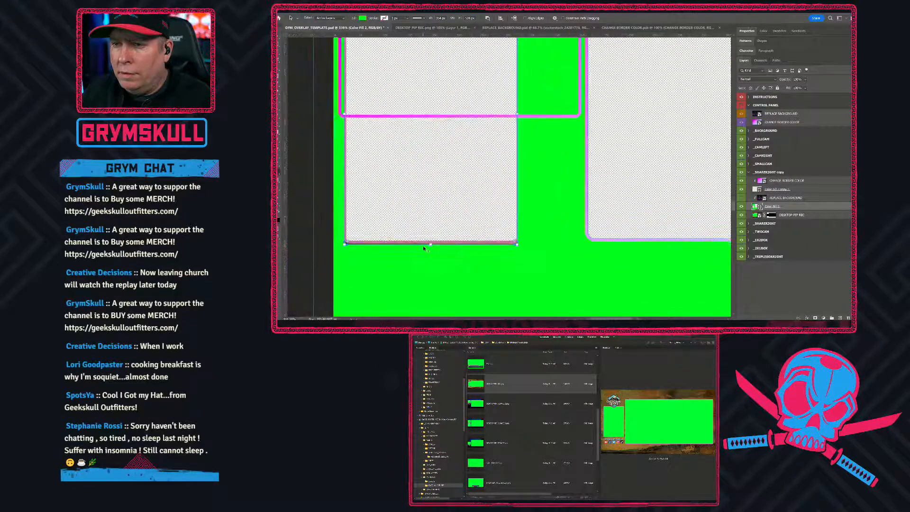
left_click_drag(434, 243, 432, 237)
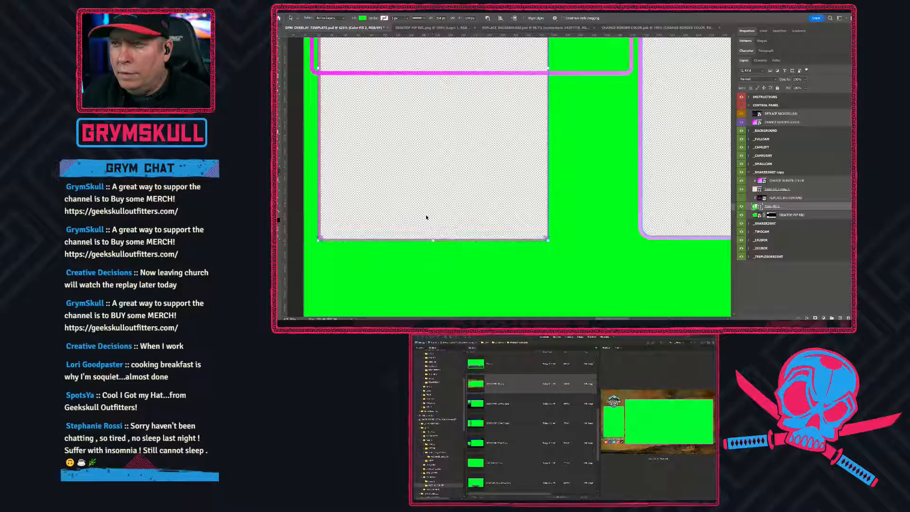
Identify the border shape layer by toggling its visibility and narrow its camera frame to the width of the new camera cutout
scroll(425, 214, "down", 1)
scroll(433, 208, "up", 3)
scroll(433, 207, "left", 2)
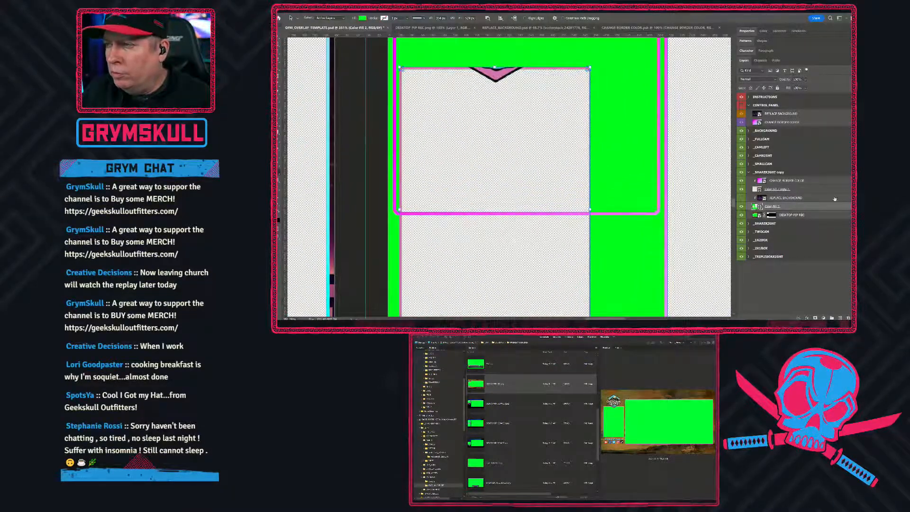
left_click(804, 191)
left_click(742, 190)
left_click(742, 190)
left_click(742, 190)
left_click(742, 189)
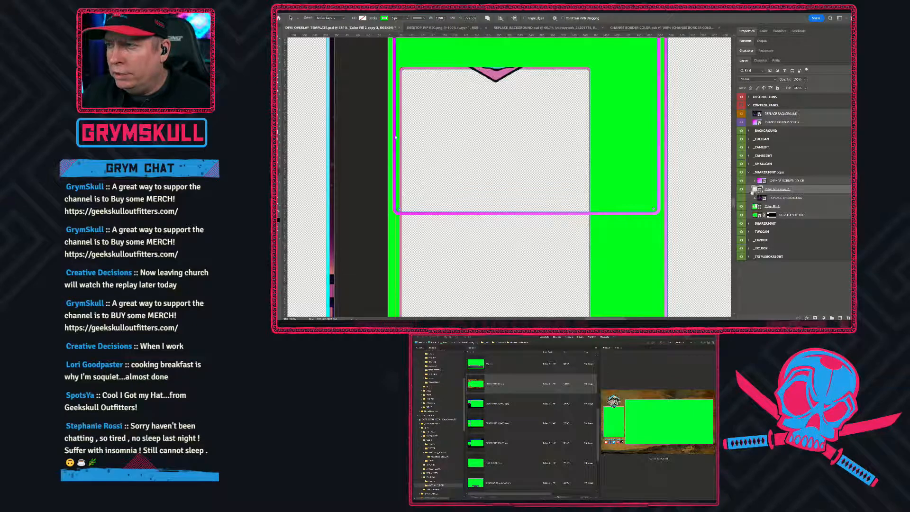
left_click(455, 213)
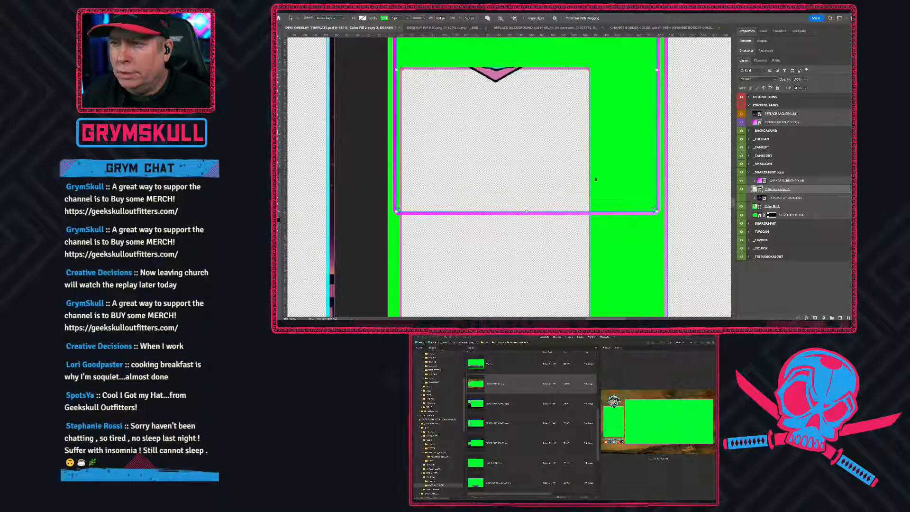
left_click_drag(657, 69, 590, 70)
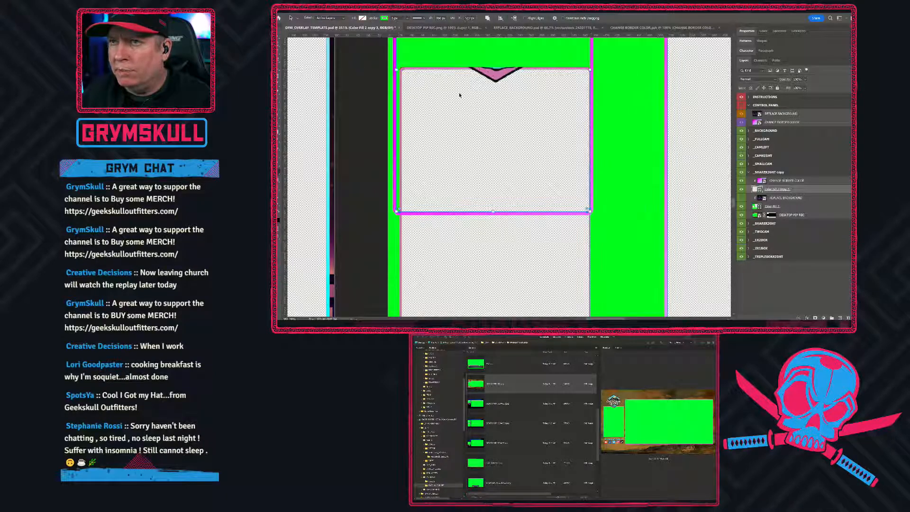
left_click_drag(397, 70, 403, 70)
Extend the camera border's bottom edge down to the bottom of the camera cutout
left_click_drag(591, 111, 588, 252)
scroll(549, 225, "down", 3)
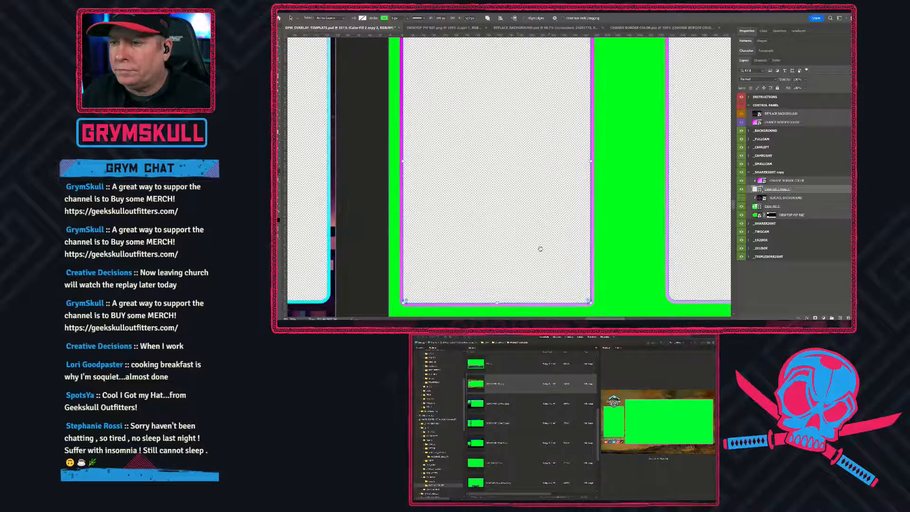
mouse_move(496, 304)
left_mouse_down()
mouse_move(496, 244)
mouse_move(490, 305)
left_mouse_up()
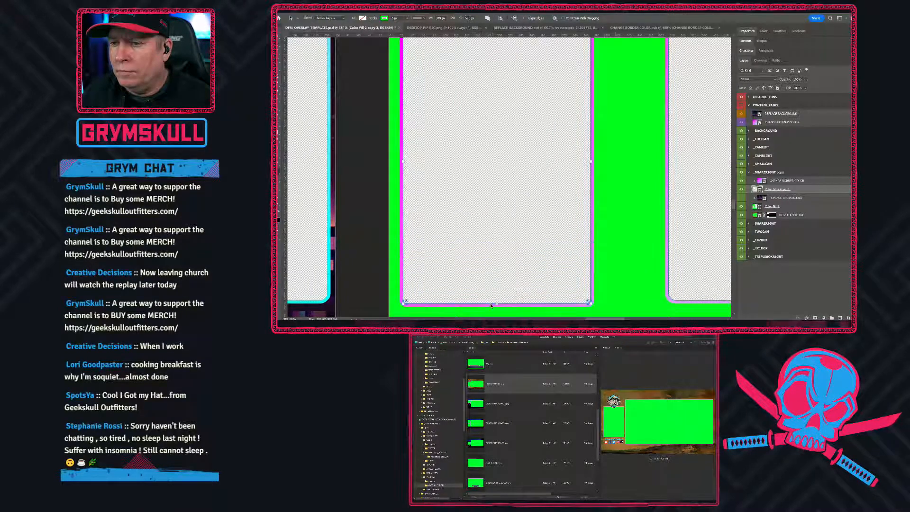
Move the large screen-share cutout in the green fill shape onto the upper-left corner of the reference image's screen window
scroll(513, 235, "down", 5)
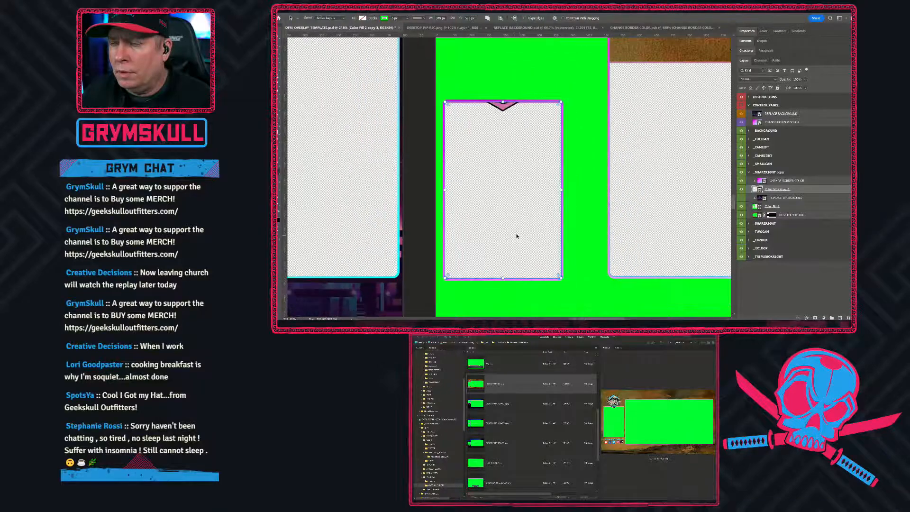
scroll(468, 207, "down", 3)
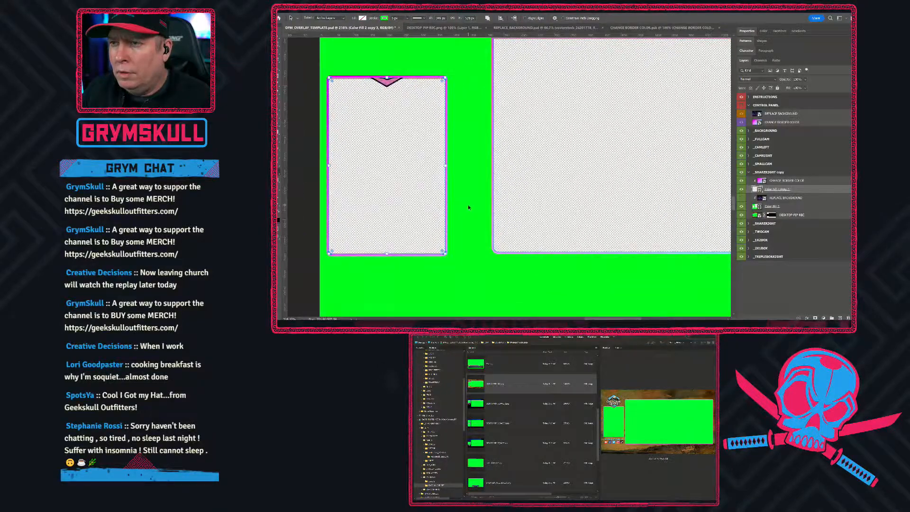
scroll(468, 207, "down", 1)
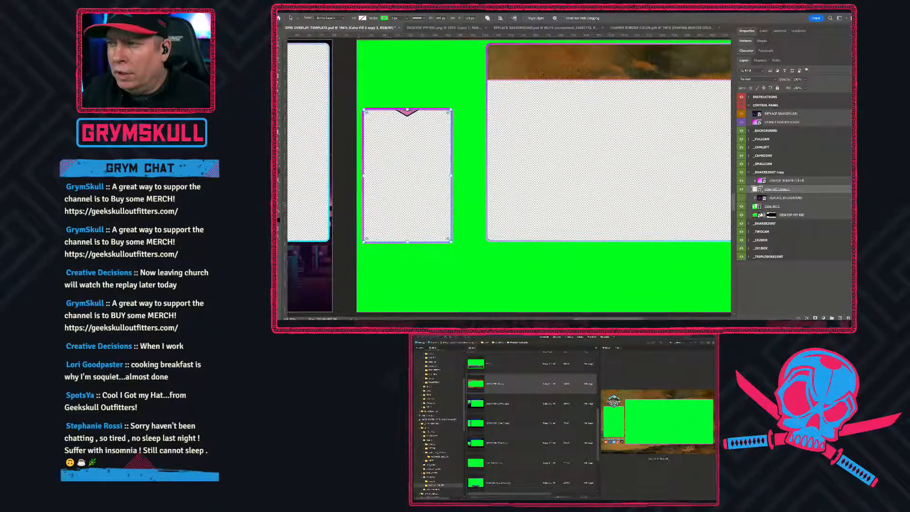
left_click(775, 208)
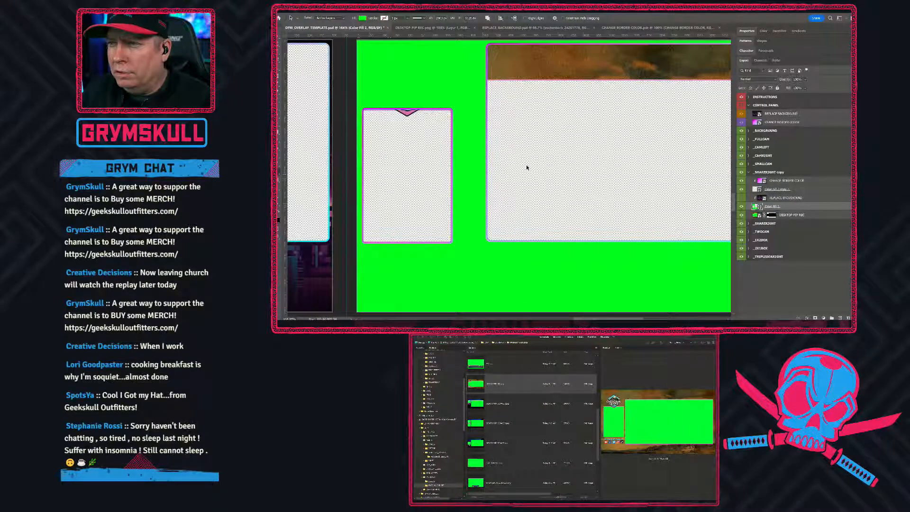
left_click(489, 118)
left_click_drag(488, 118, 464, 164)
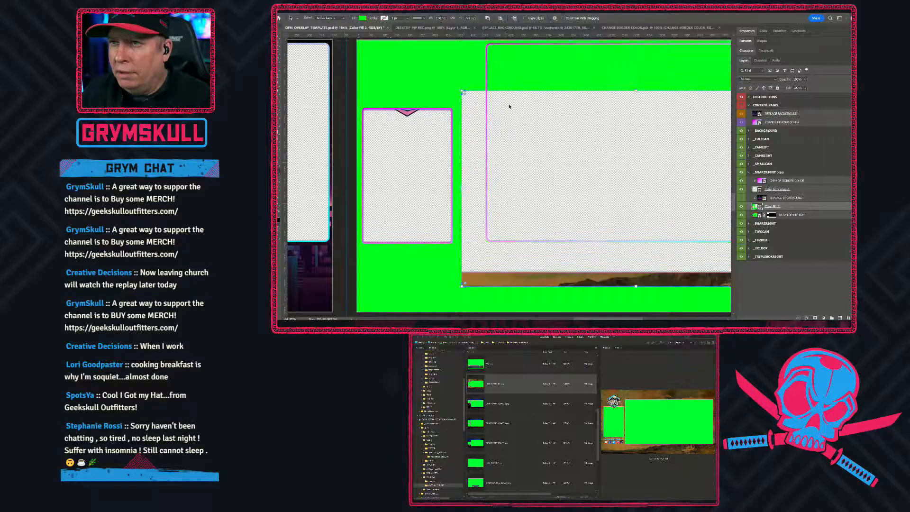
mouse_move(517, 95)
left_mouse_down()
mouse_move(505, 83)
mouse_move(511, 75)
mouse_move(511, 82)
left_mouse_up()
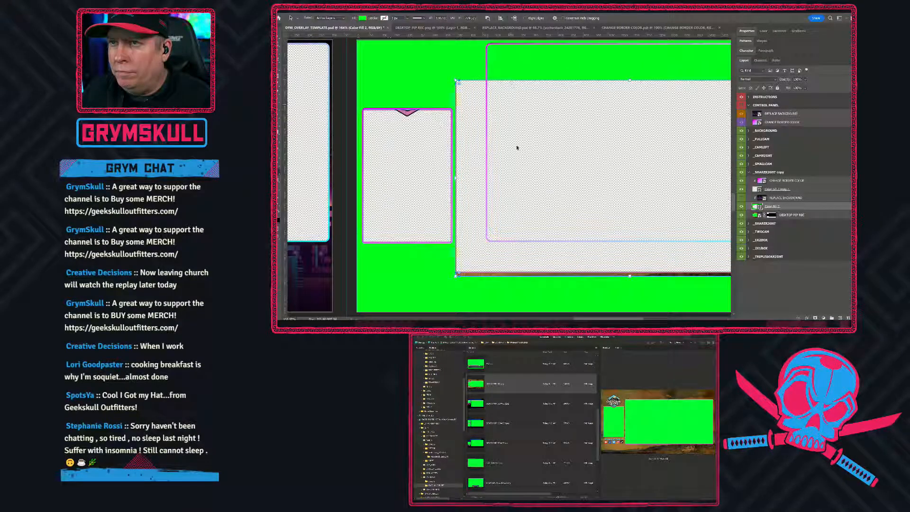
Adjust the bottom and right edges of the large screen-share cutout to match the reference image's screen window
left_click_drag(629, 274, 629, 271)
left_click_drag(635, 209, 461, 235)
left_click_drag(632, 204, 659, 203)
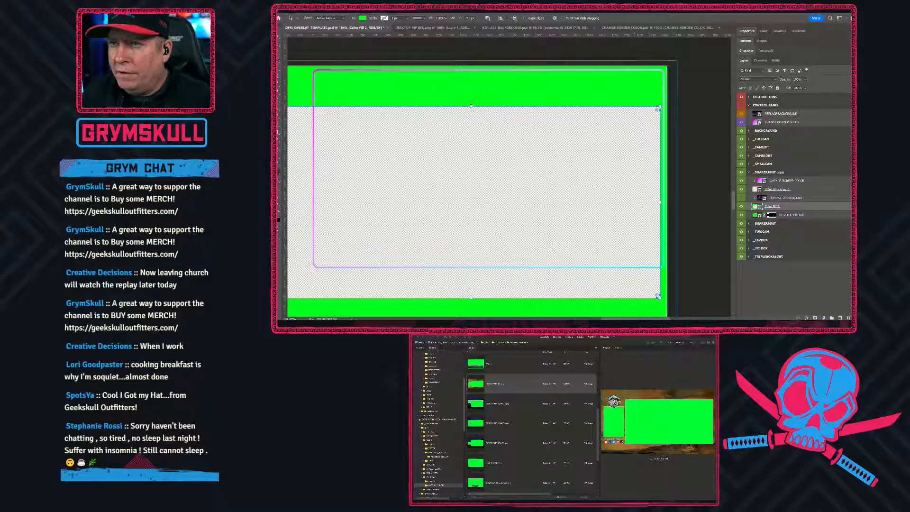
Fine-tune the top edge of the large screen-share cutout in the green fill shape
left_click_drag(471, 107, 471, 107)
left_click_drag(488, 234, 533, 181)
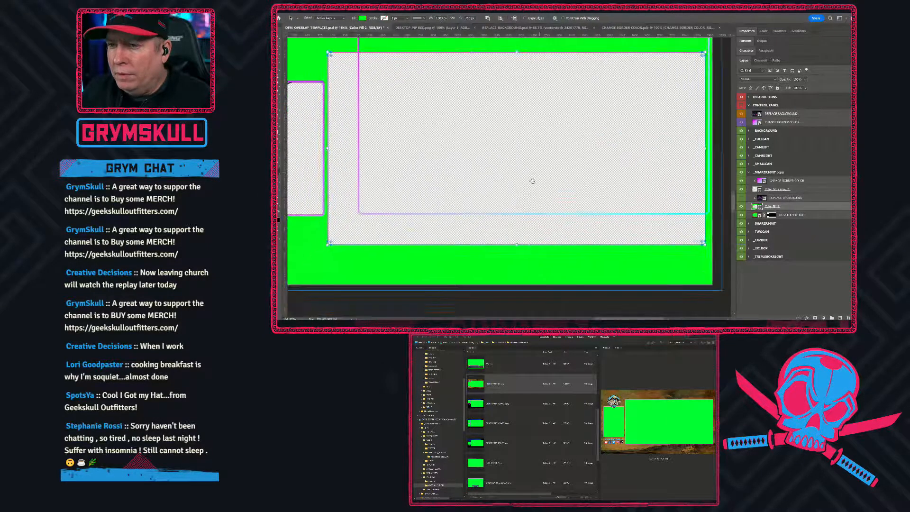
scroll(533, 187, "down", 5)
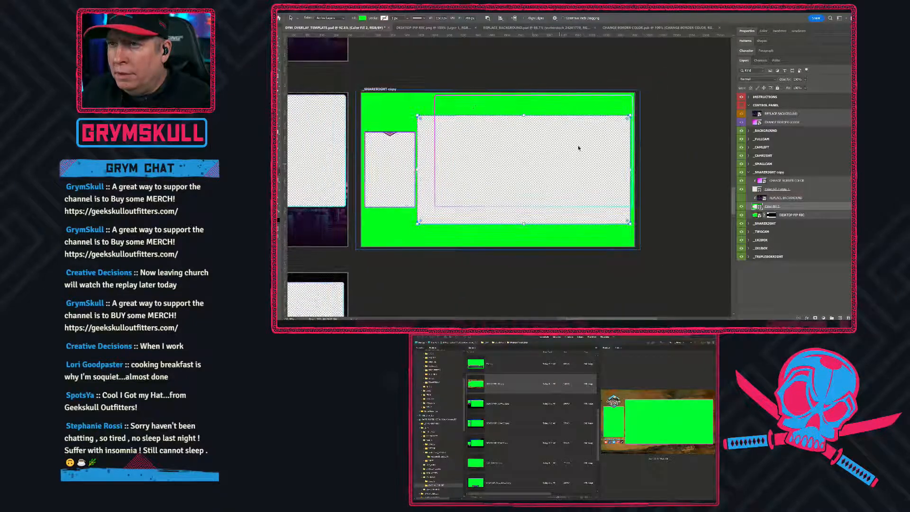
Move the border shape's large screen frame onto the new screen-share cutout and stretch its bottom-right corner to match the cutout
left_click(778, 190)
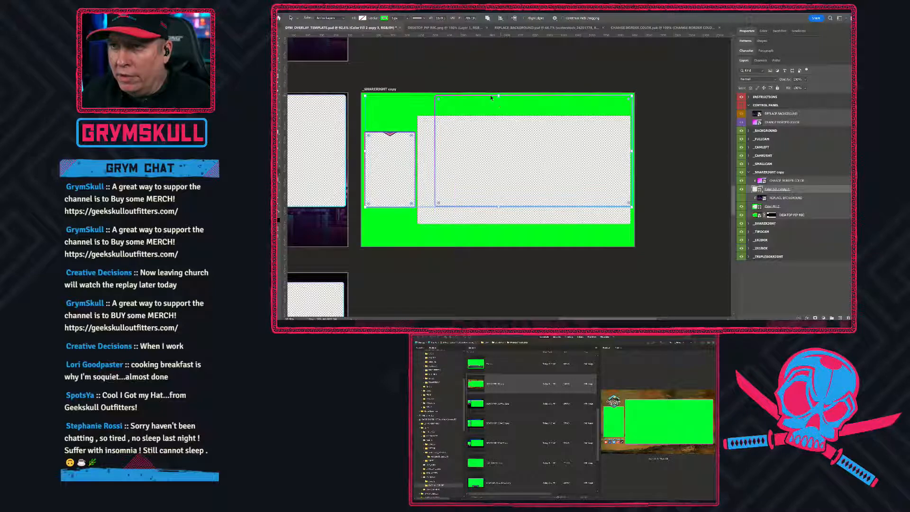
left_click_drag(491, 97, 488, 123)
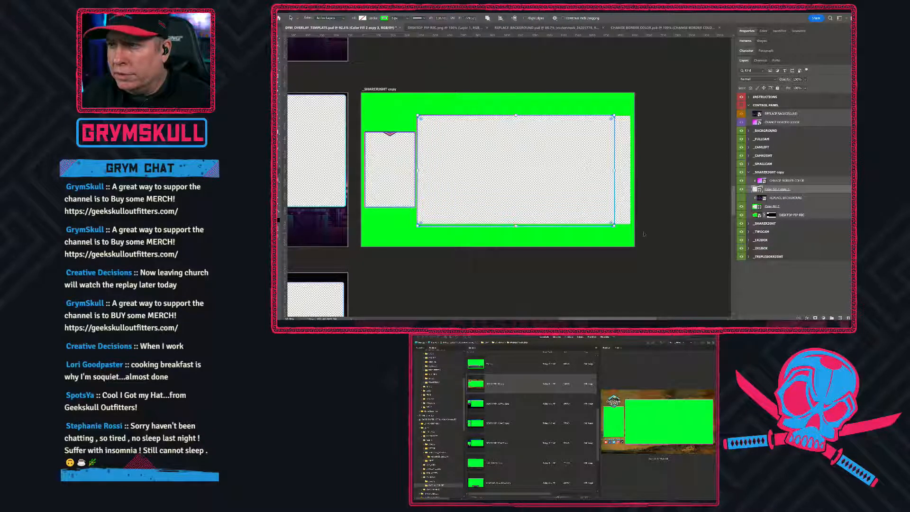
scroll(621, 218, "up", 5)
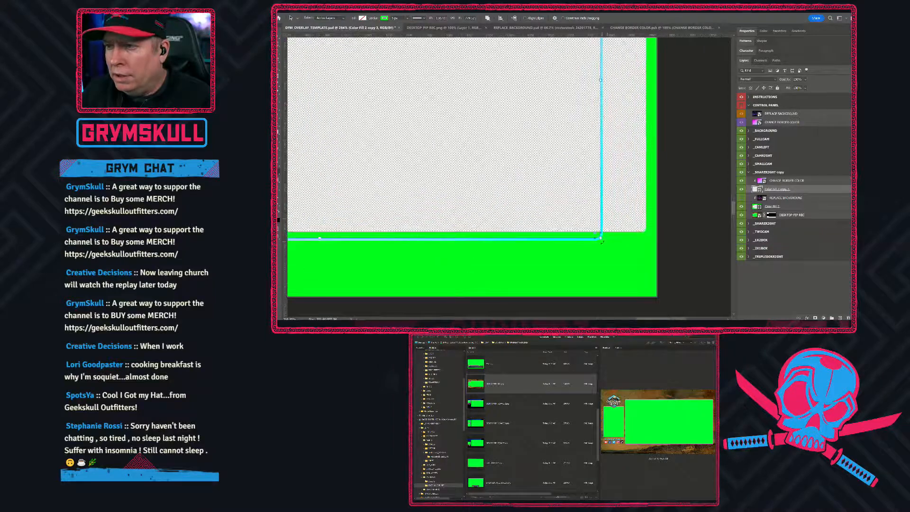
left_click_drag(601, 238, 645, 232)
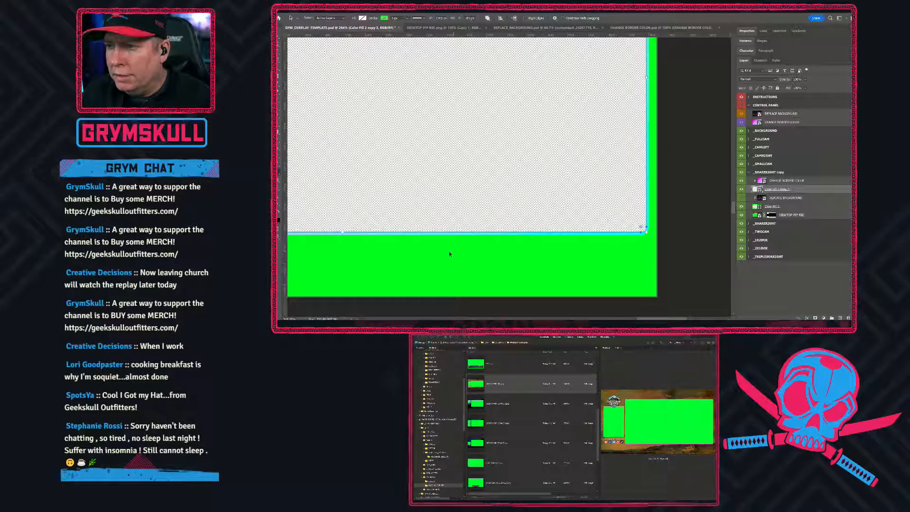
left_click_drag(377, 266, 512, 263)
left_click_drag(488, 233, 487, 231)
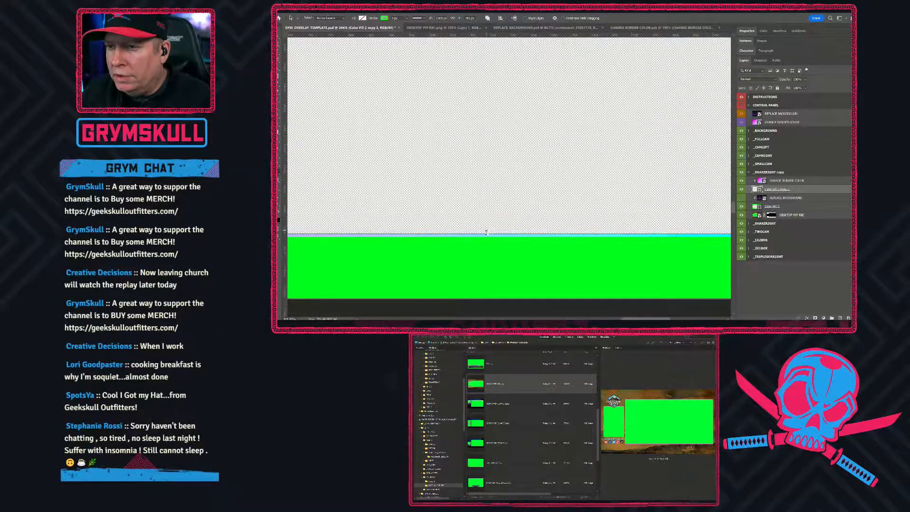
Show the artboard's REPLACE BACKGROUND layer again and hide the DESKTOP PIP REC reference layer
left_click(741, 198)
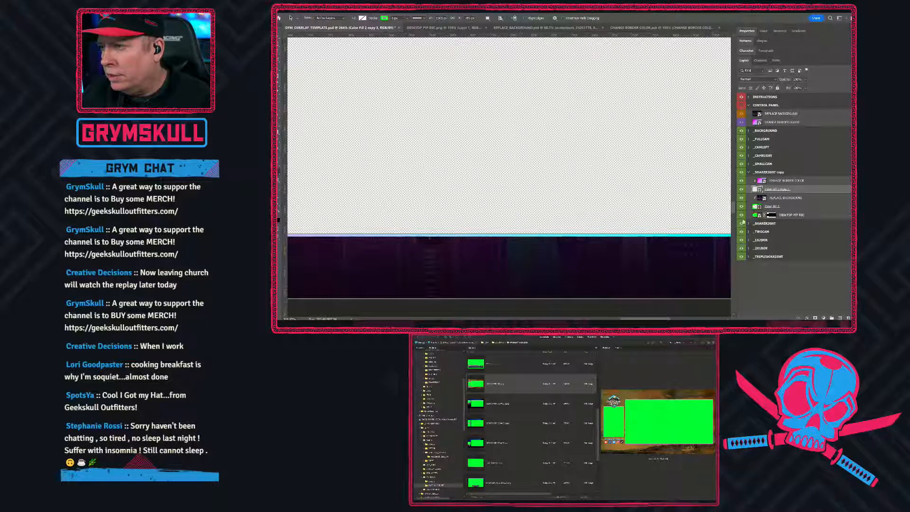
scroll(481, 247, "down", 2)
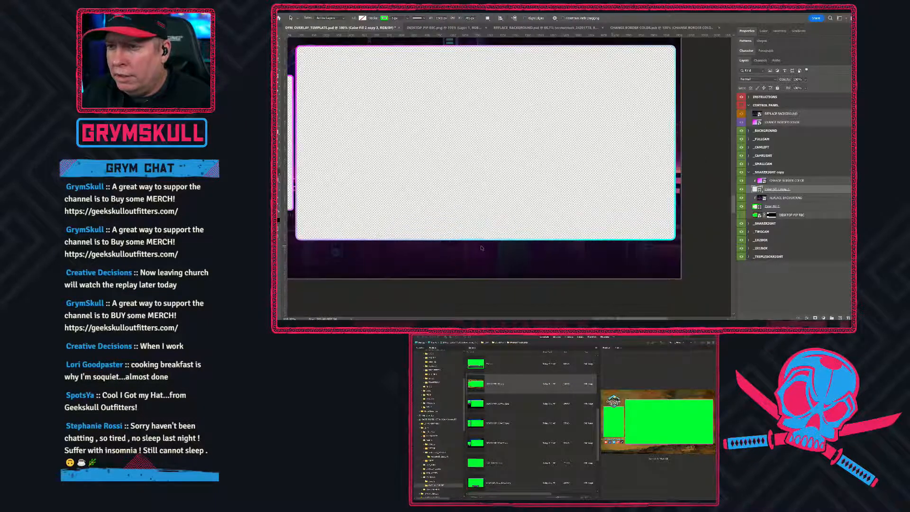
scroll(481, 247, "down", 4)
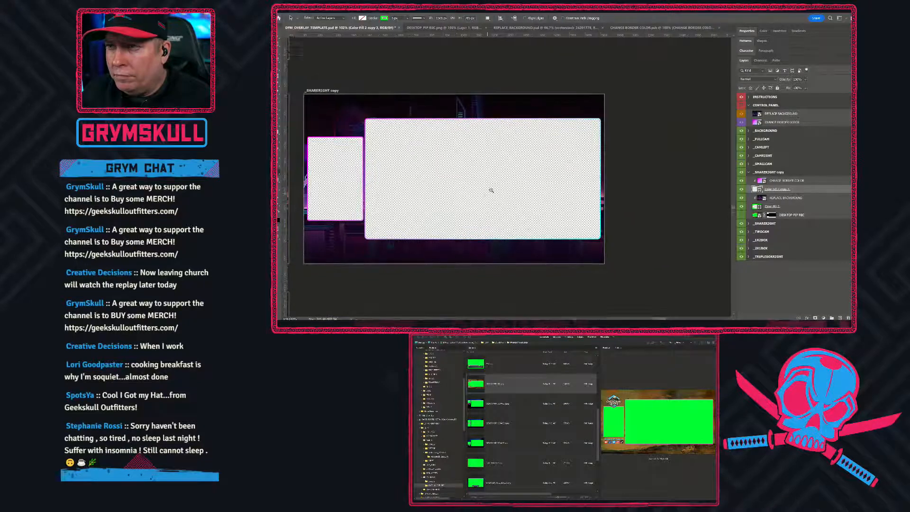
scroll(491, 190, "up", 8)
scroll(482, 196, "down", 2)
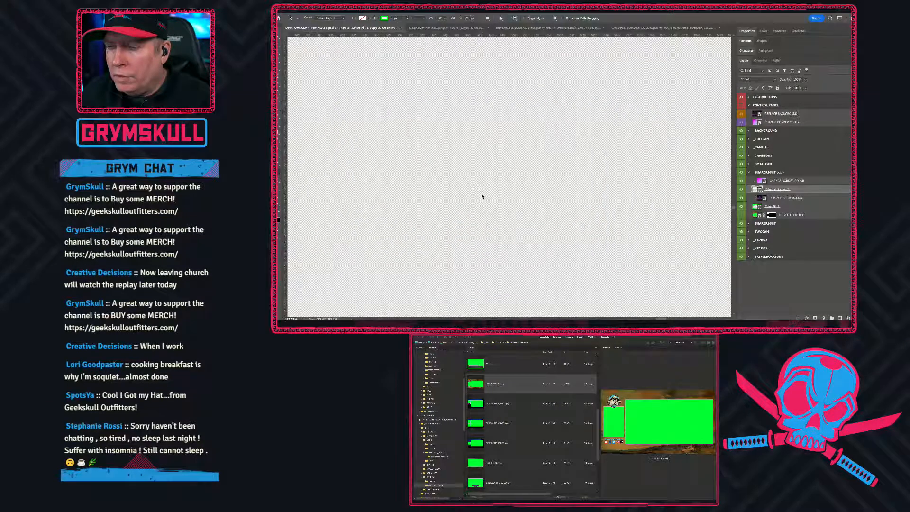
left_click(790, 205)
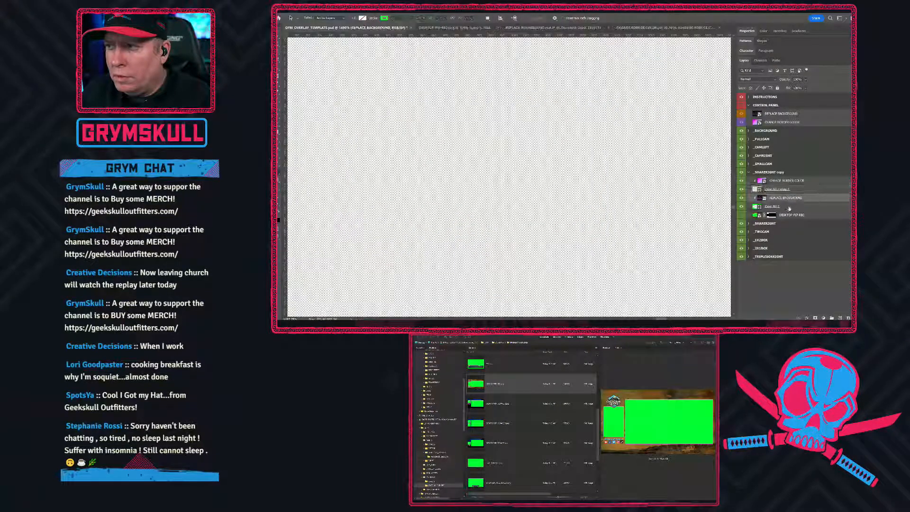
scroll(569, 179, "down", 4)
scroll(569, 179, "down", 6)
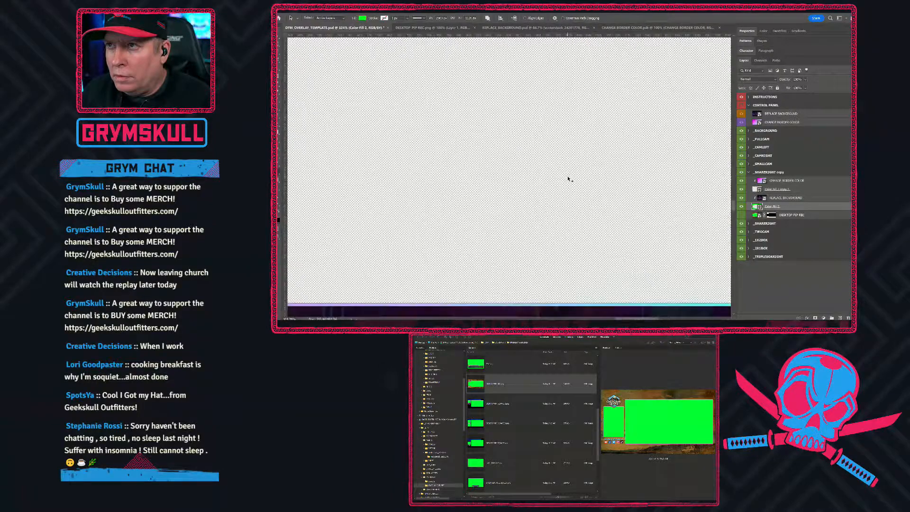
scroll(539, 180, "down", 2)
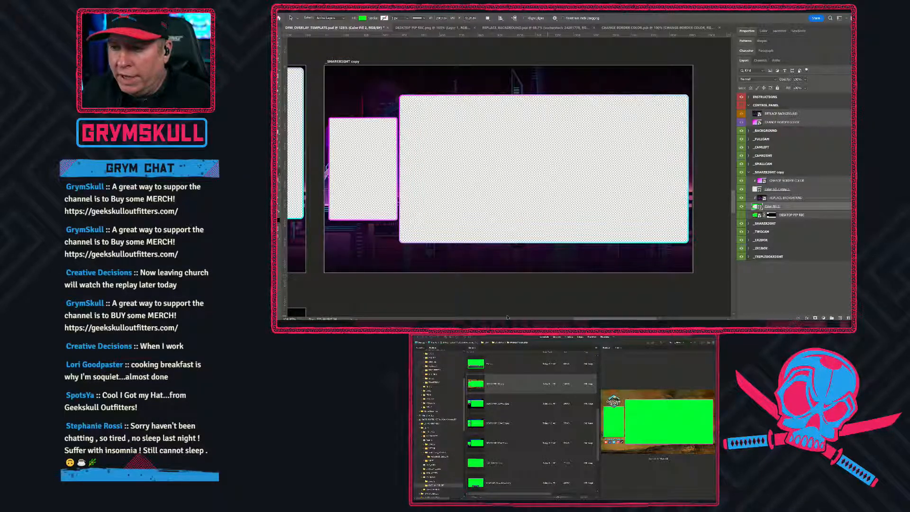
Switch to the browser window with the YouTube stream that shows the overlay layout
left_click_drag(476, 384, 337, 322)
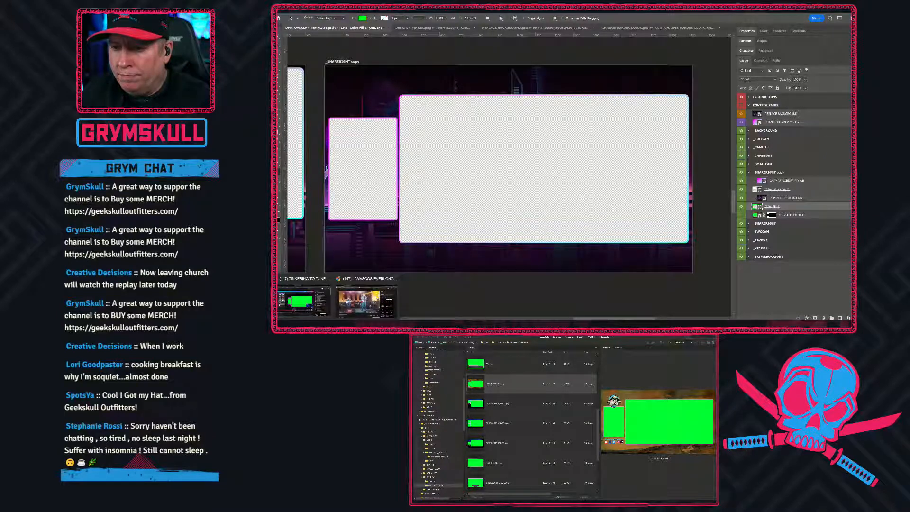
mouse_move(362, 279)
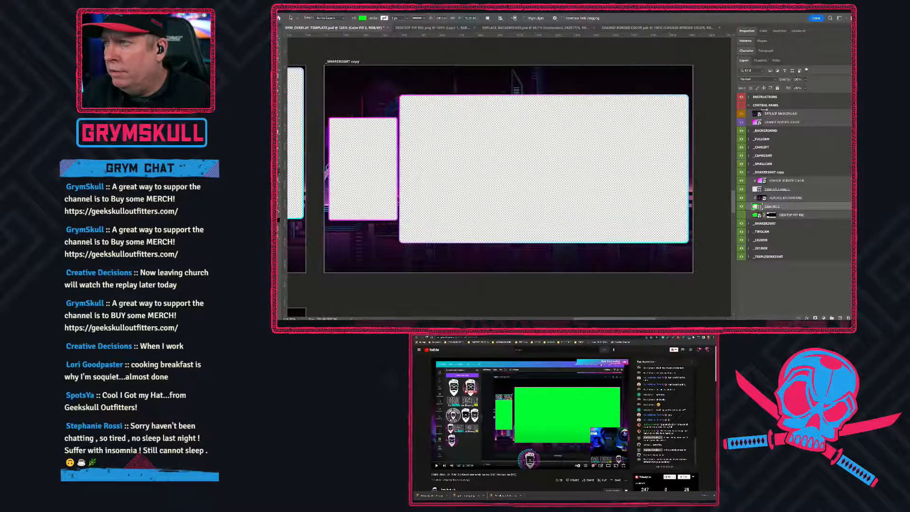
Open the control panel's REPLACE BACKGROUND smart object and shift the city skyline image down and to the left
double_click(759, 114)
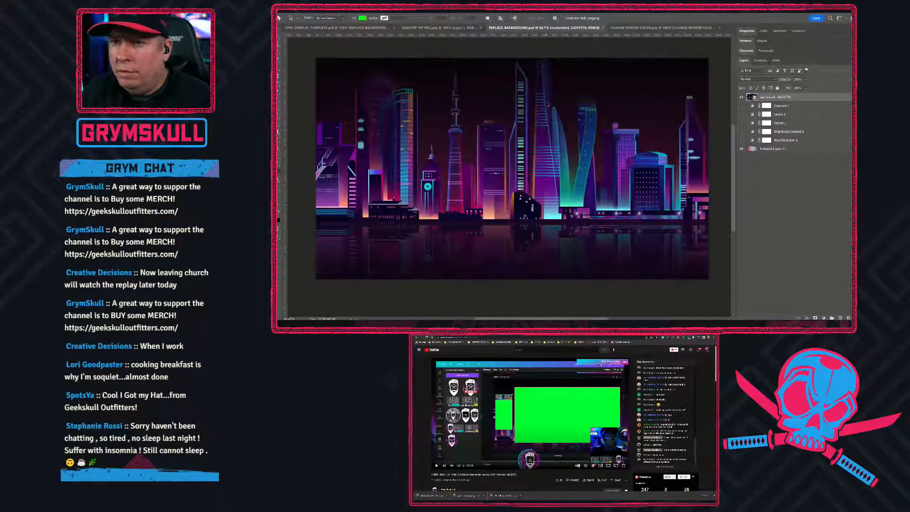
key("v")
left_click_drag(548, 115, 546, 138)
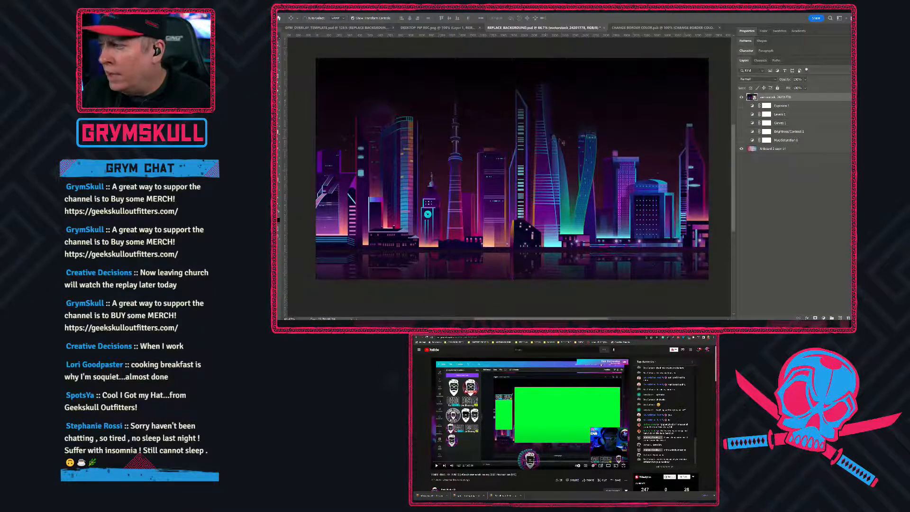
key("shift+Left")
key("shift+Left")
key("shift+Left")
key("shift+Left")
key("shift+Left")
key("shift+Left")
key("shift+Left")
key("shift+Left")
key("shift+Left")
key("shift+Left")
key("shift+Left")
key("shift+Left")
key("shift+Left")
key("shift+Left")
key("shift+Left")
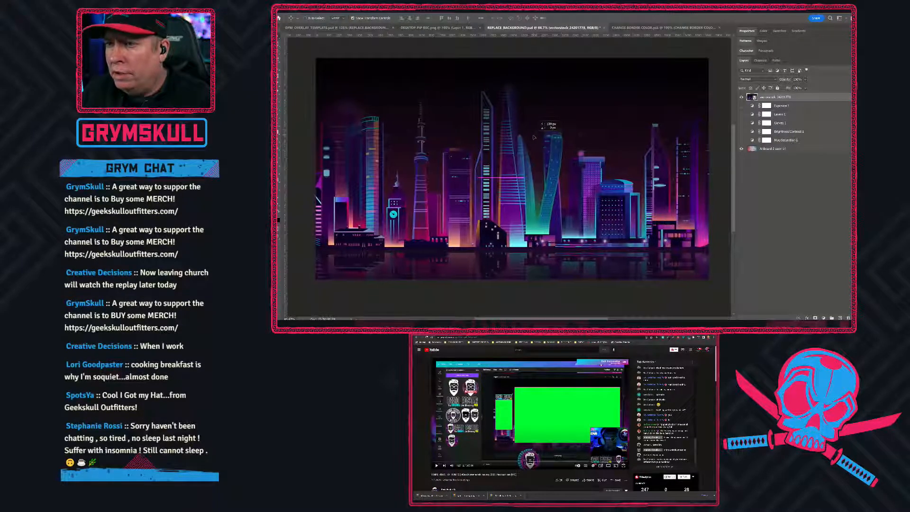
Save the REPLACE BACKGROUND document and return to the overlay template to update the _SHARERIGHT copy artboard
key("ctrl+s")
left_click(335, 27)
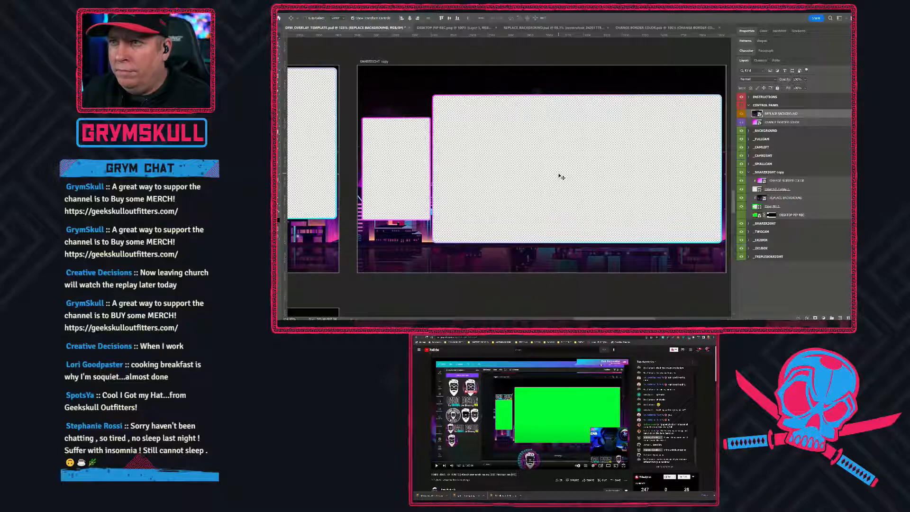
scroll(561, 176, "down", 1)
left_click_drag(578, 173, 563, 160)
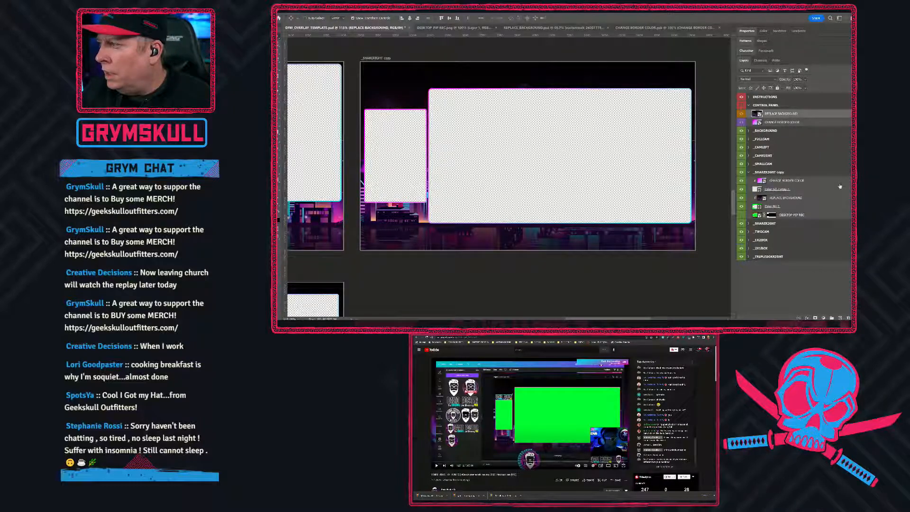
Go through the artboard's border colour, background and fill layers and examine the corners of the large screen cutout's path
left_click(775, 183)
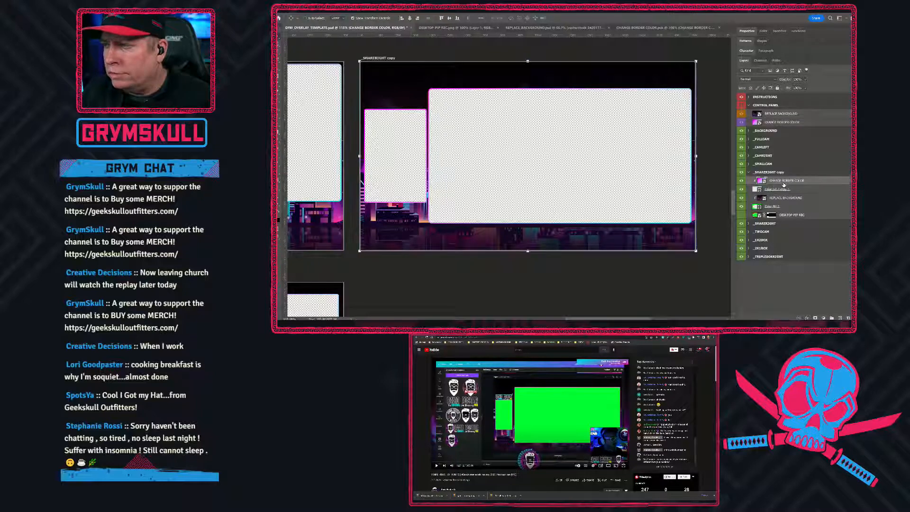
left_click(763, 199)
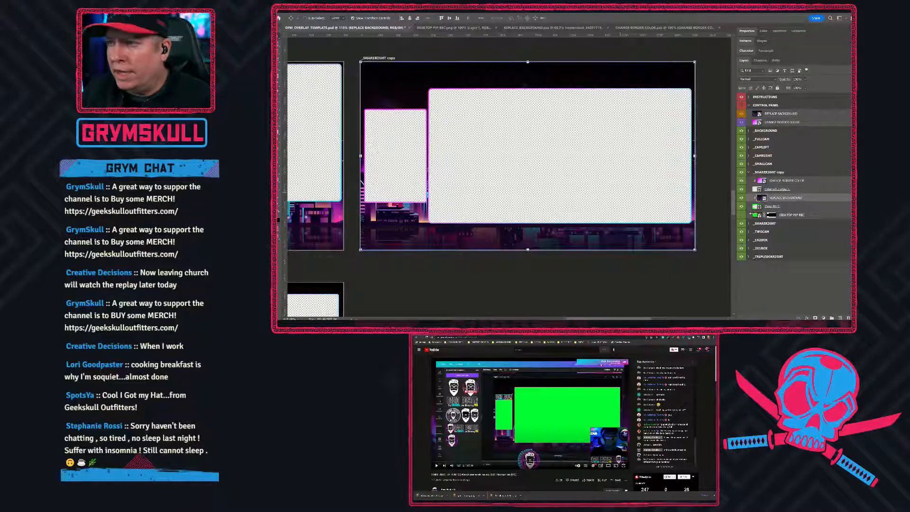
left_click(757, 207)
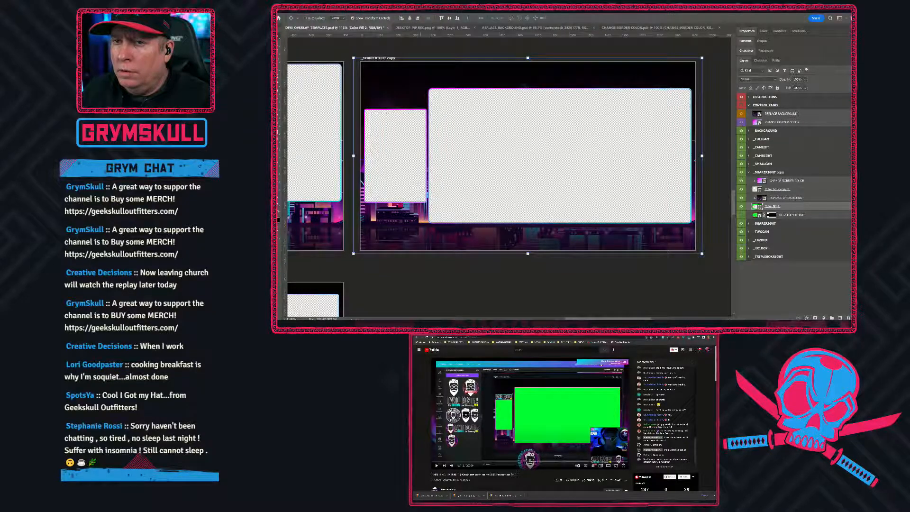
left_click(280, 175)
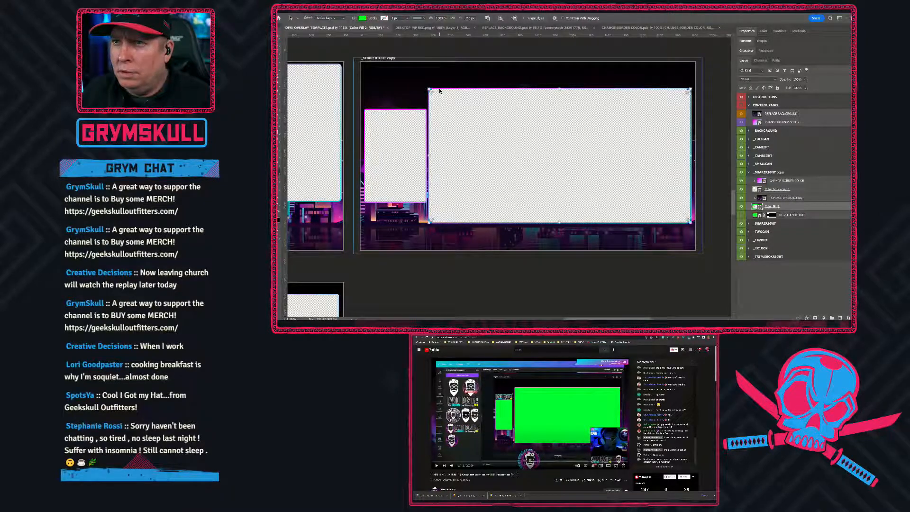
scroll(428, 89, "up", 2)
scroll(425, 88, "up", 6)
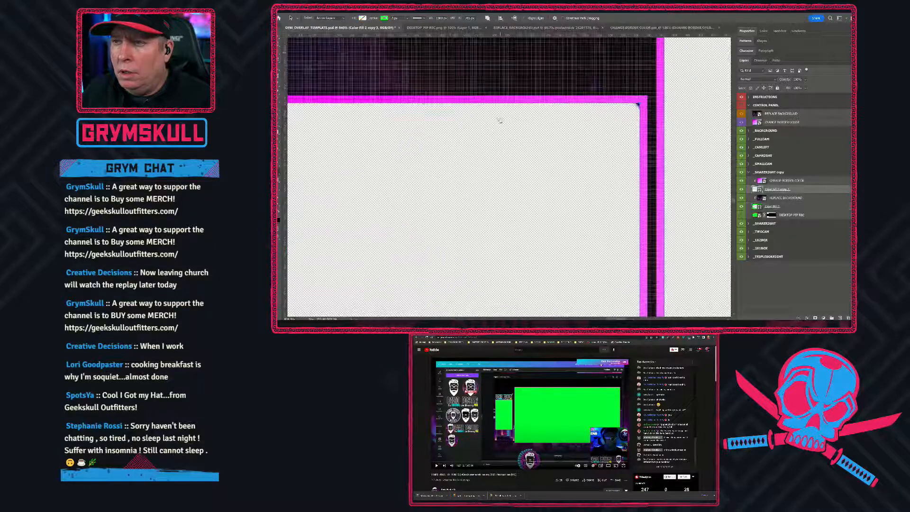
Round the corners of the camera frame in the border shape to match the large screen frame
left_click_drag(500, 120, 513, 165)
scroll(515, 167, "down", 2)
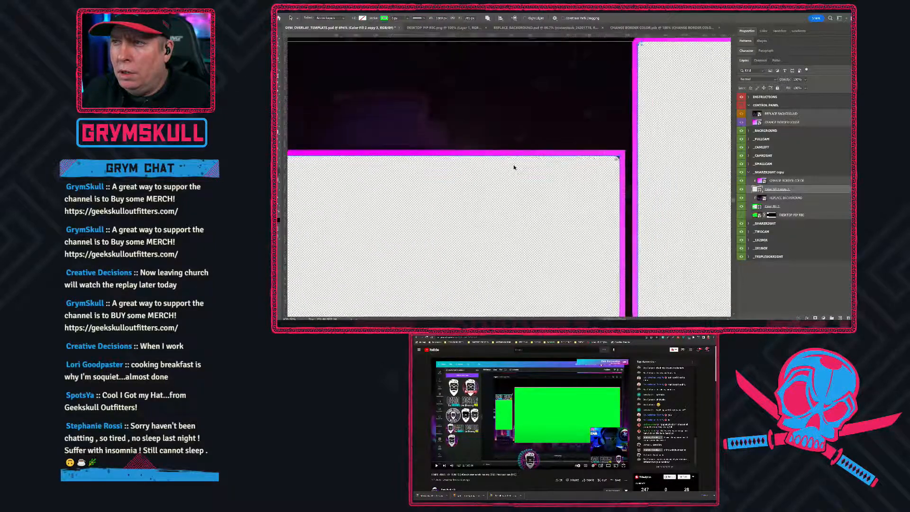
scroll(514, 167, "down", 1)
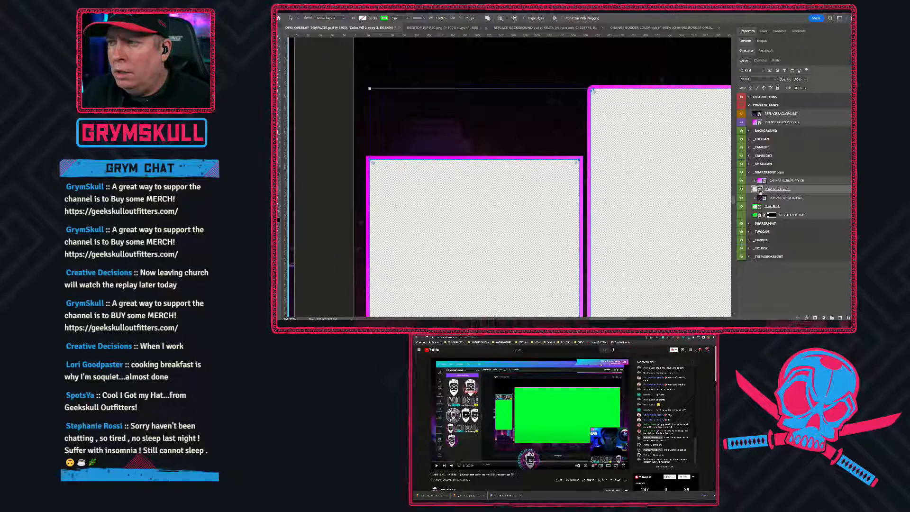
left_click(542, 160)
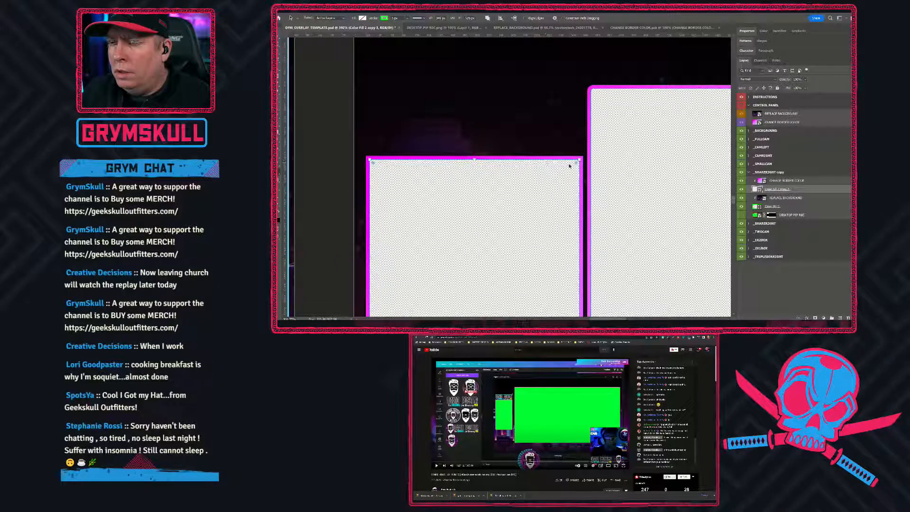
left_click_drag(577, 163, 577, 162)
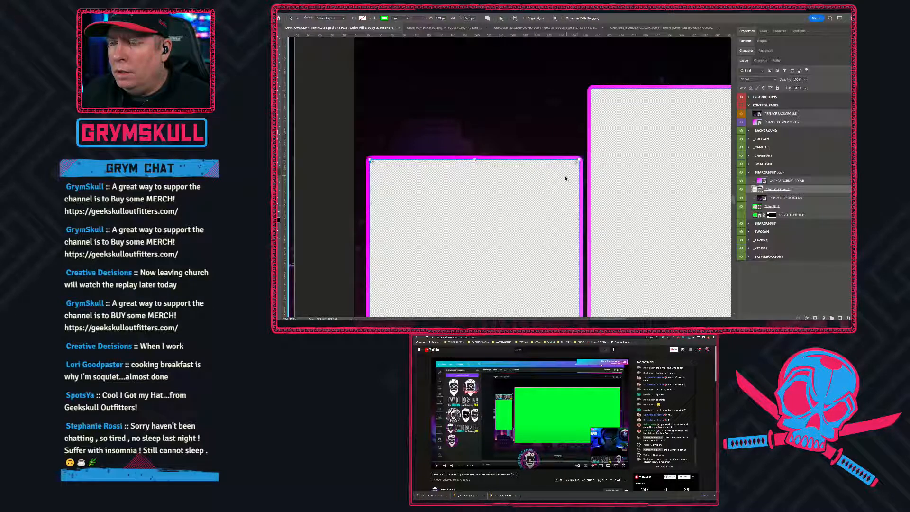
Adjust the corner rounding of the camera cutout in the green fill shape to match its border frame
left_click(760, 207)
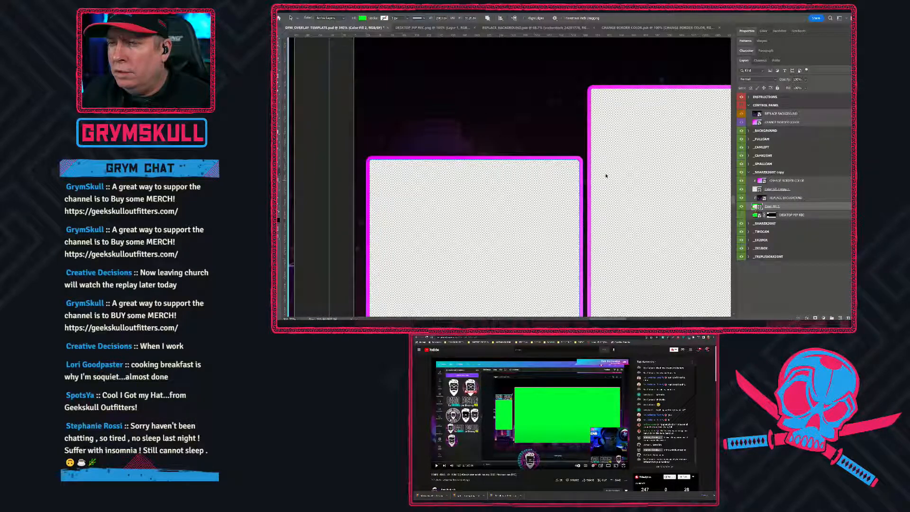
left_click(566, 161)
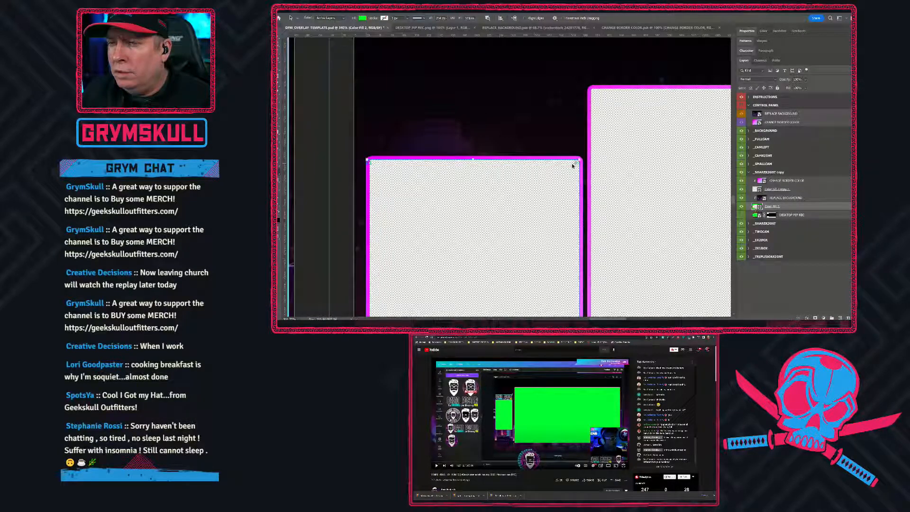
left_click(759, 190)
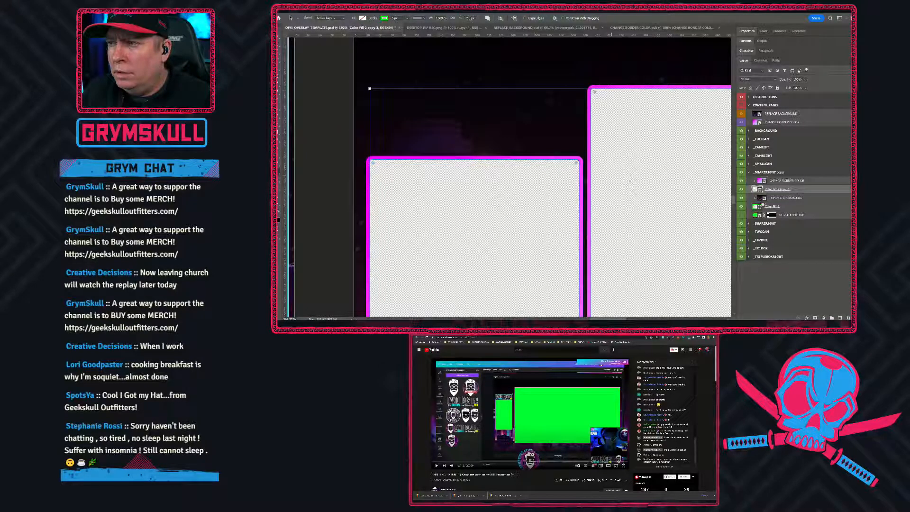
left_click(758, 207)
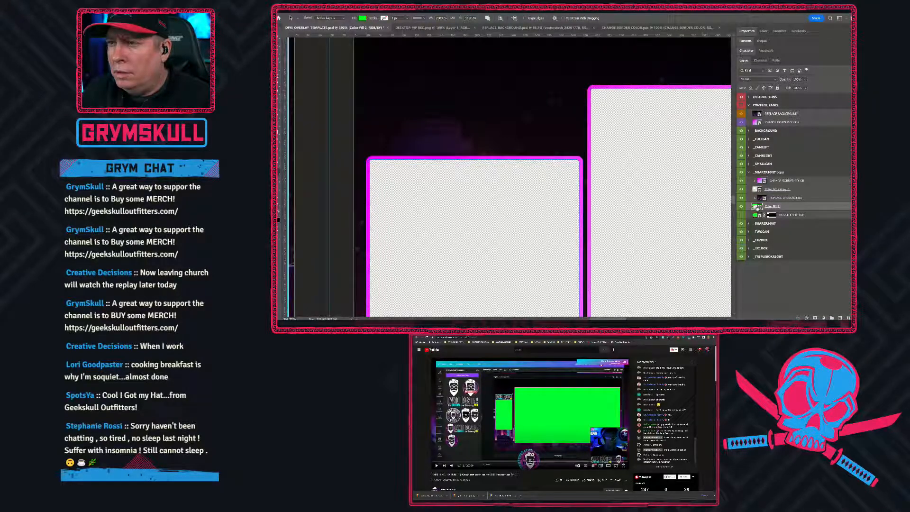
left_click(574, 164)
mouse_move(576, 165)
left_mouse_down()
mouse_move(585, 159)
mouse_move(541, 199)
mouse_move(578, 164)
left_mouse_up()
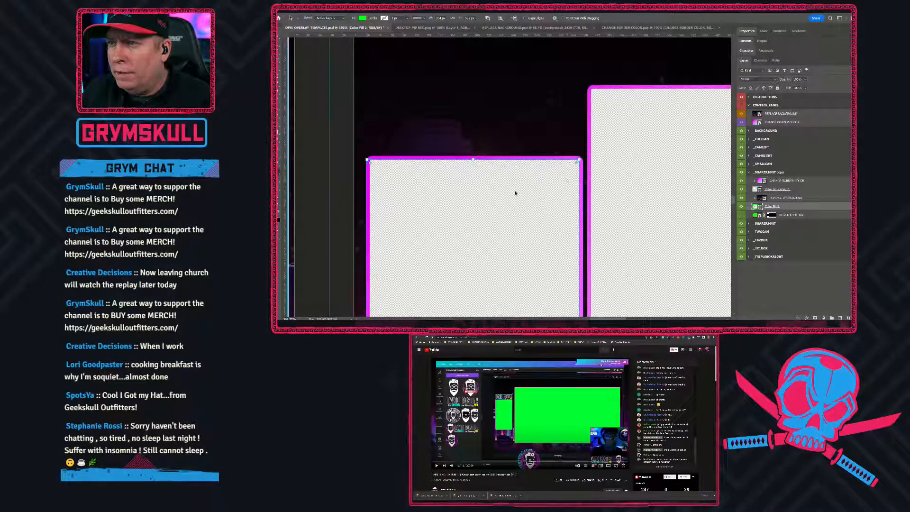
Deselect the camera cutout's path and examine the lower edges and corners of both frames on the _SHARERIGHT copy artboard
scroll(517, 193, "down", 2)
scroll(524, 218, "down", 1)
scroll(456, 223, "down", 3)
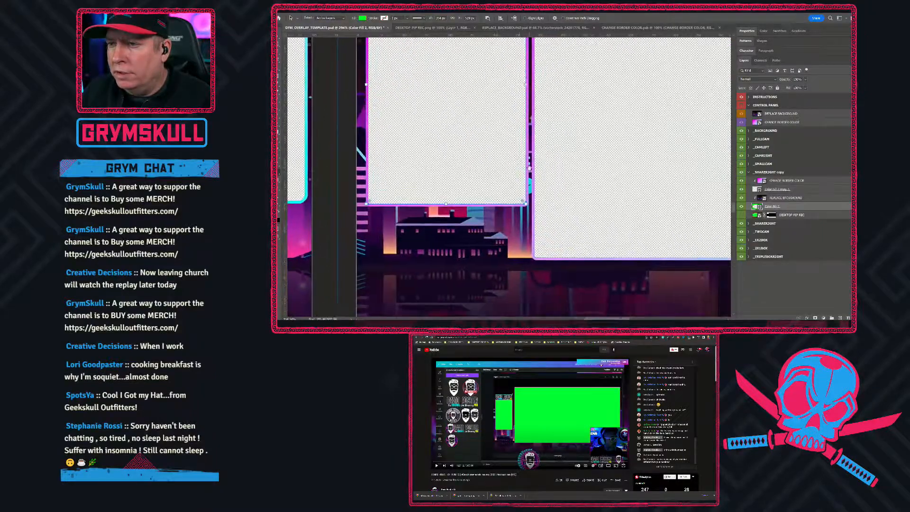
left_click(457, 224)
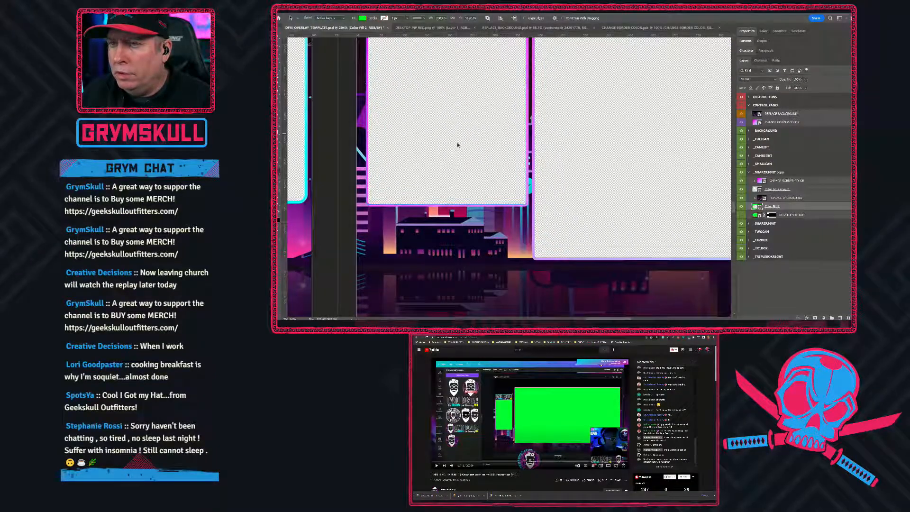
left_click_drag(628, 217, 441, 232)
left_click_drag(616, 206, 436, 207)
left_click_drag(616, 202, 526, 198)
scroll(526, 199, "up", 4)
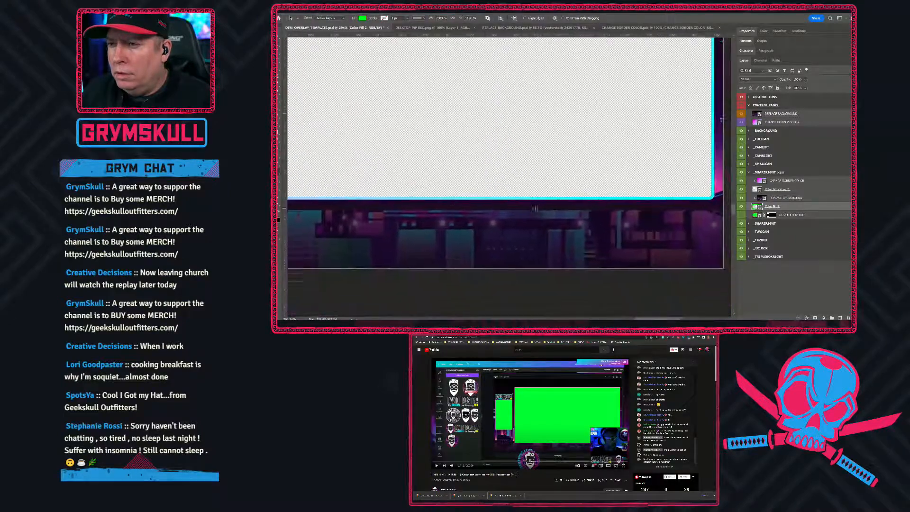
scroll(535, 201, "up", 6)
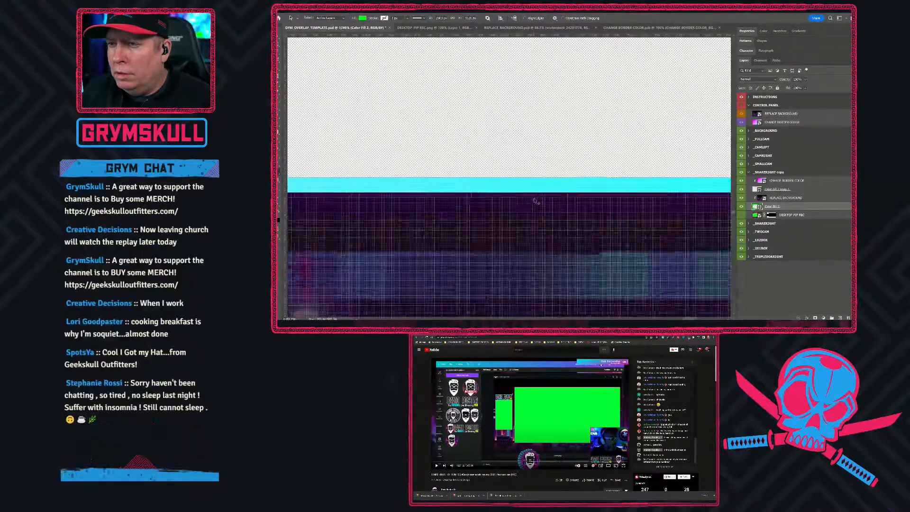
scroll(535, 201, "down", 3)
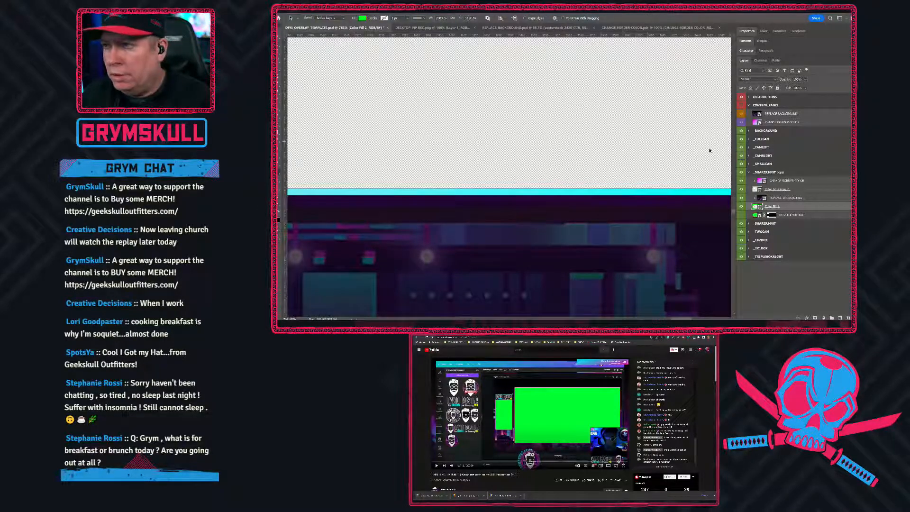
scroll(514, 152, "down", 4)
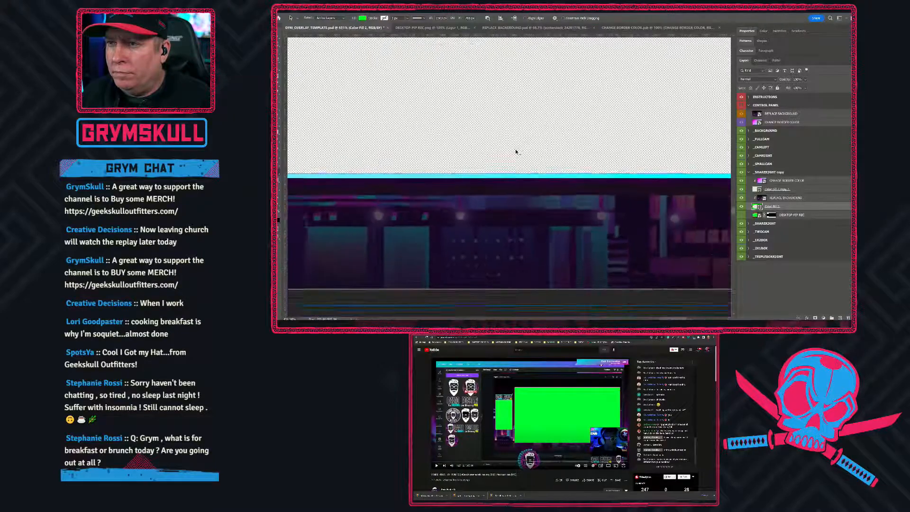
scroll(541, 183, "down", 3)
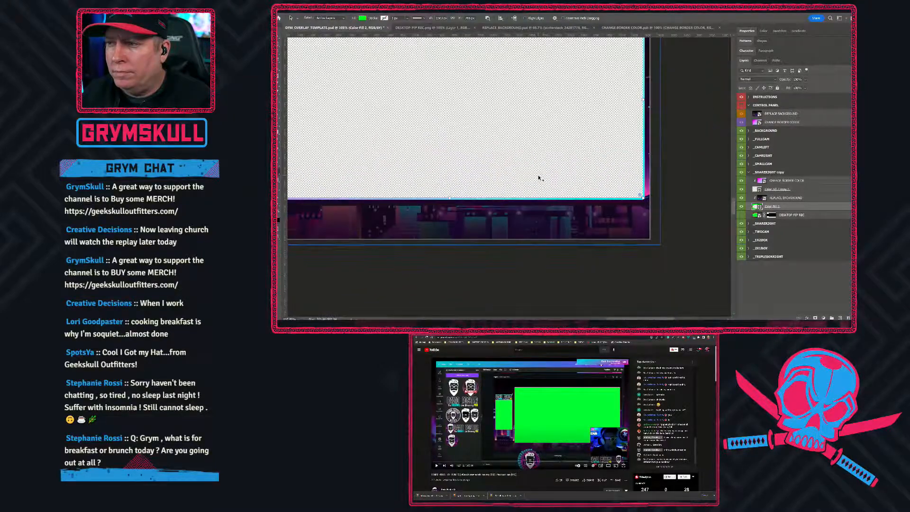
Check the whole _SHARERIGHT copy layout, comparing the gap and border alignment between the camera and large screen frames
left_click_drag(480, 130, 591, 167)
scroll(539, 166, "down", 3)
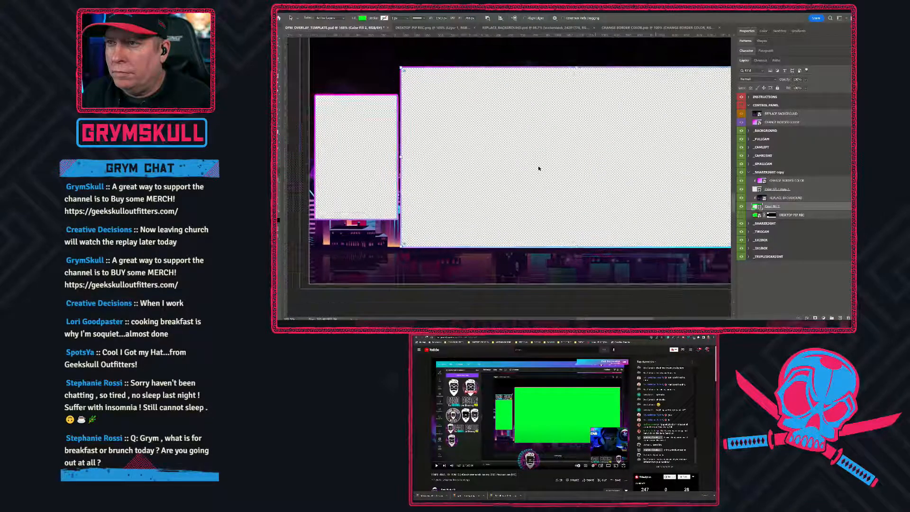
left_click_drag(604, 160, 570, 153)
scroll(517, 166, "up", 1)
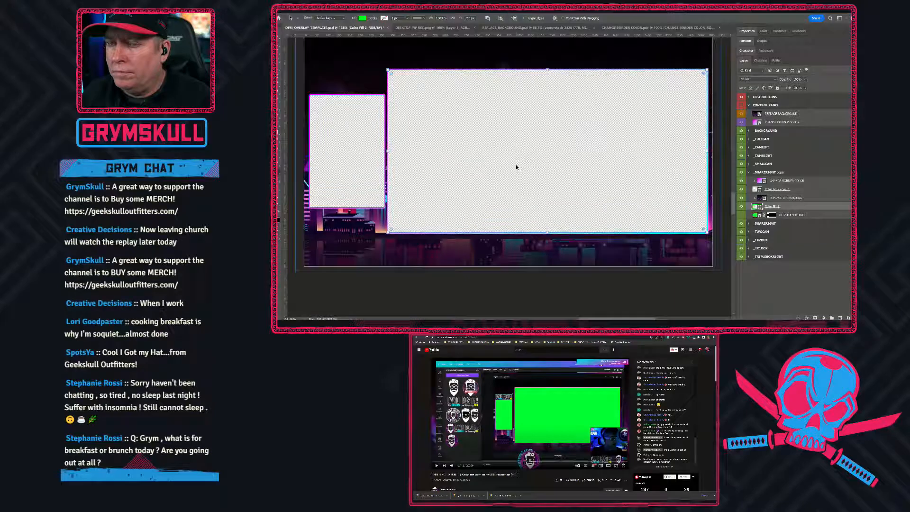
scroll(516, 166, "down", 4)
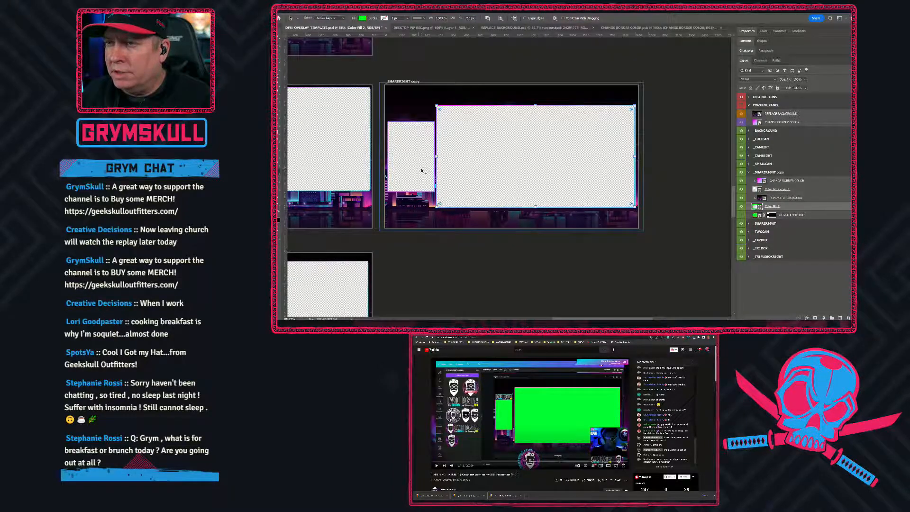
scroll(422, 171, "down", 1)
left_click_drag(507, 176, 565, 165)
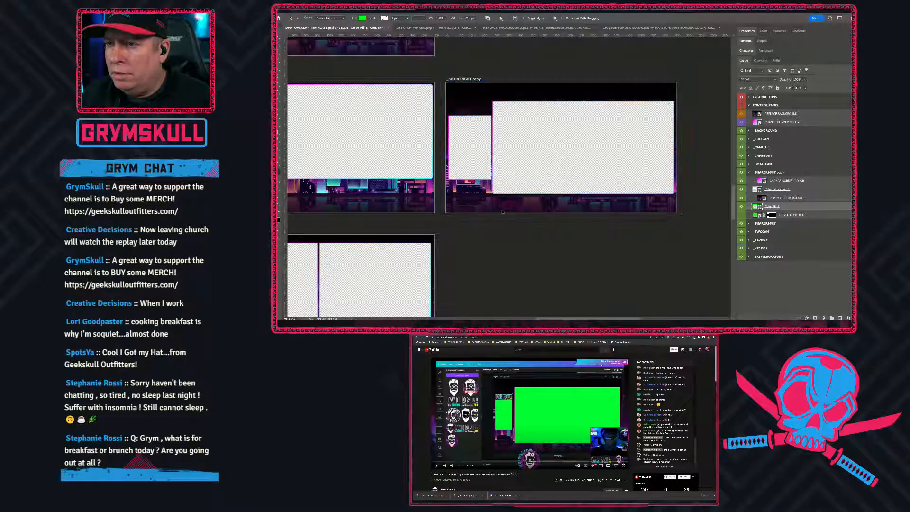
scroll(468, 174, "up", 5)
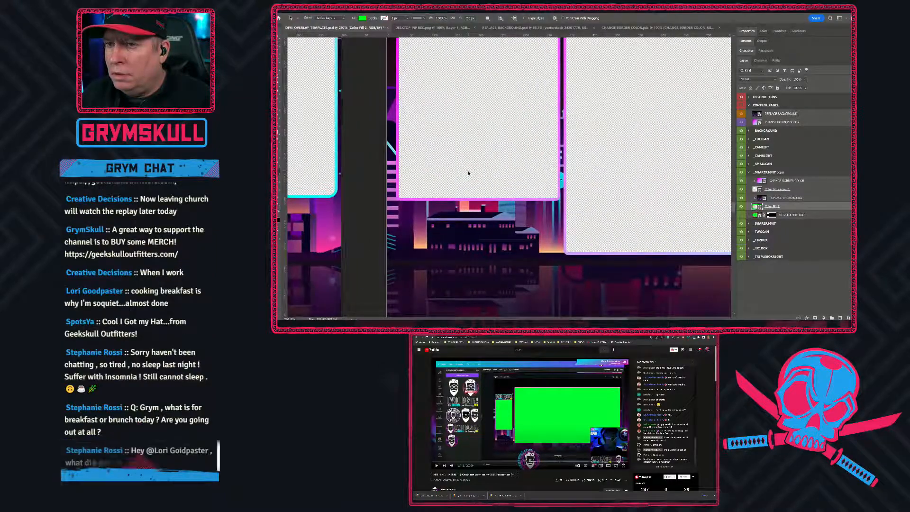
scroll(469, 174, "up", 2)
scroll(468, 174, "down", 6)
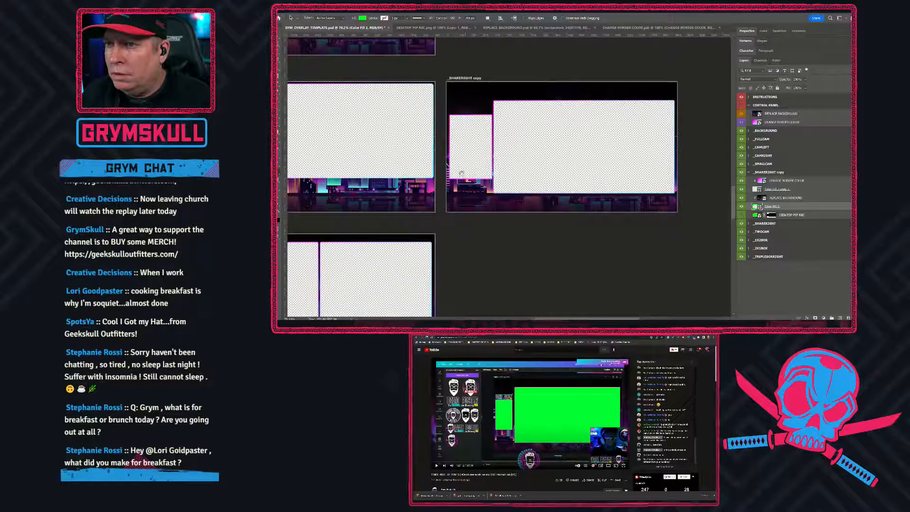
scroll(468, 174, "down", 1)
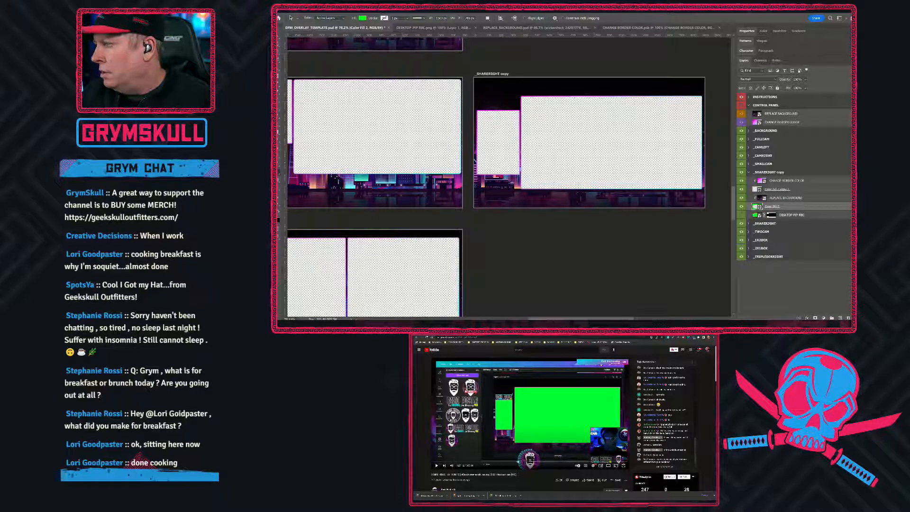
Switch to the YouTube reference video and find the layout with a wide green box beside a narrow one
left_click(533, 465)
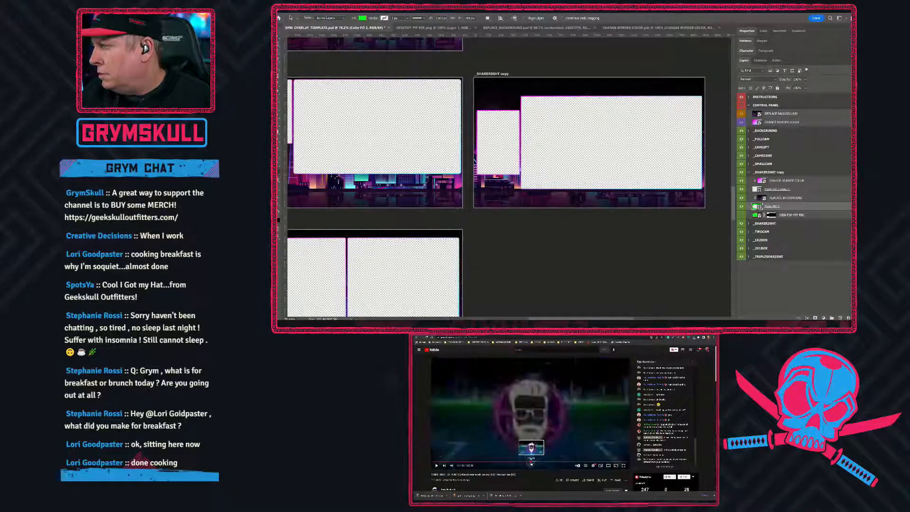
left_click_drag(534, 463, 536, 463)
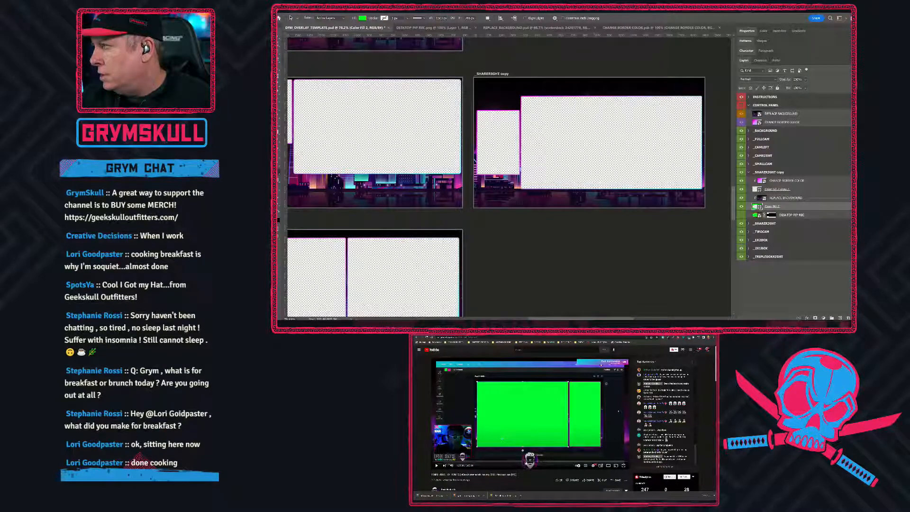
left_click_drag(536, 462, 534, 462)
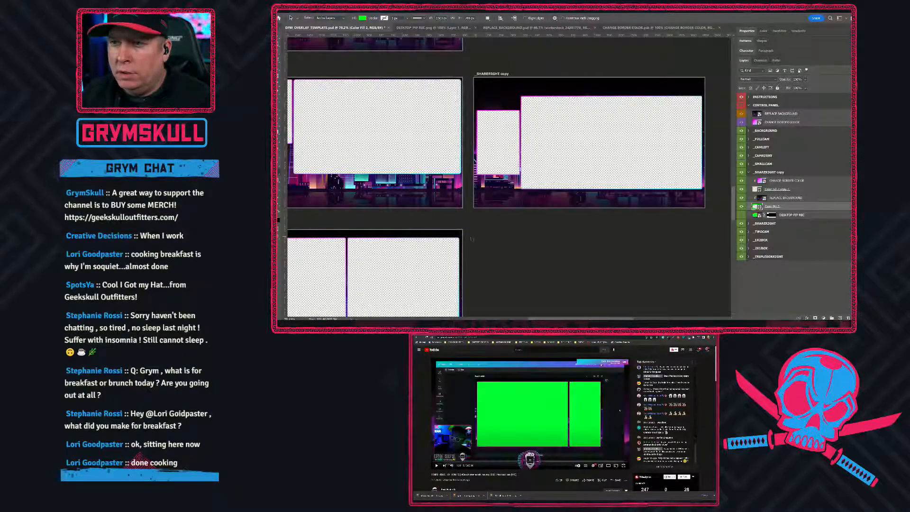
Duplicate the _2X1BOX artboard directly beside the original with the Artboard tool
scroll(473, 240, "down", 6)
left_click_drag(456, 268, 489, 177)
left_click_drag(500, 216, 496, 169)
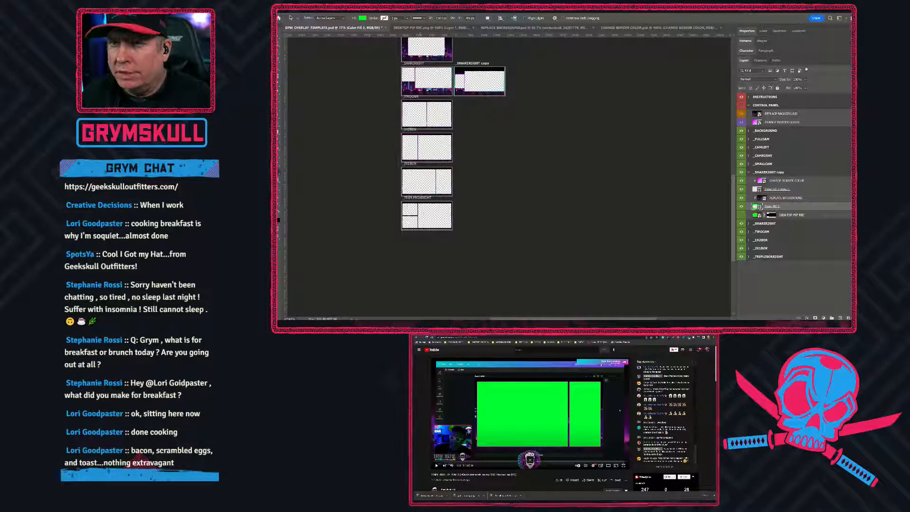
key("v")
key("shift+v")
left_click(414, 171)
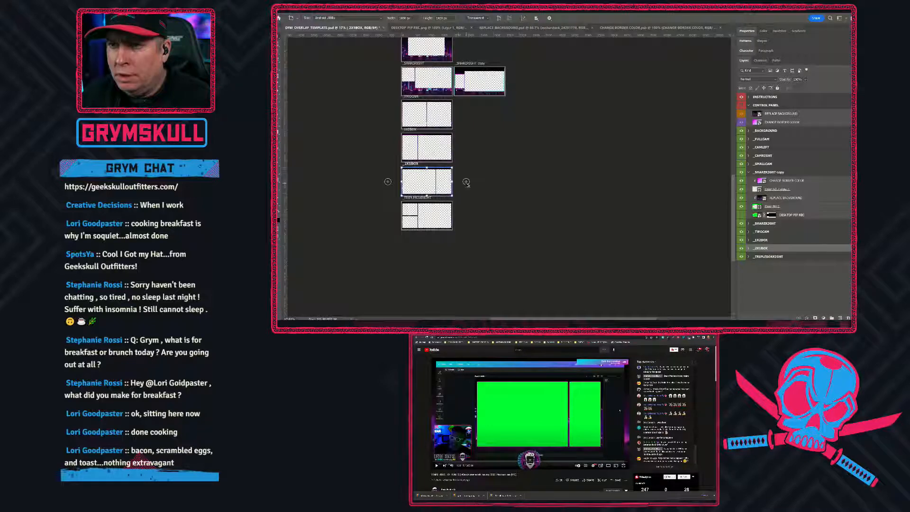
left_click(467, 182, "alt")
Examine the frames, borders and background of the _2X1BOX copy artboard against the reference video's layout
scroll(410, 171, "up", 5)
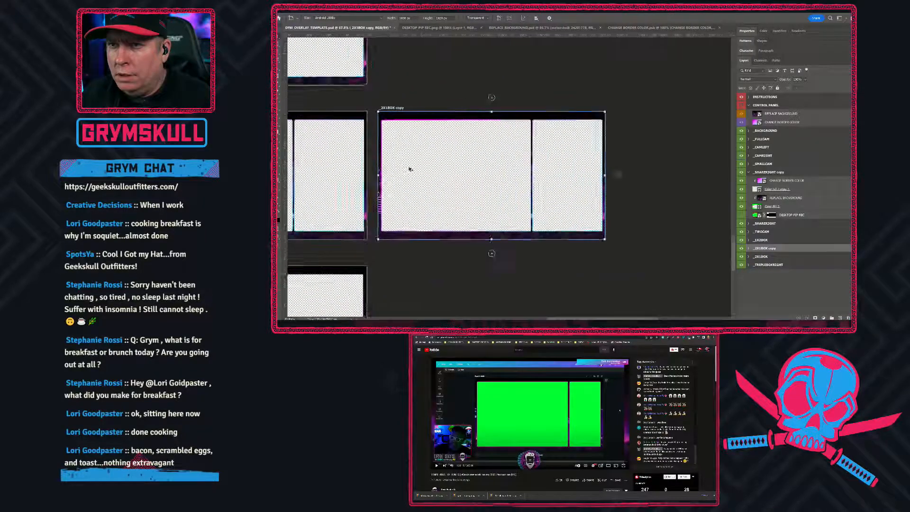
scroll(411, 169, "up", 3)
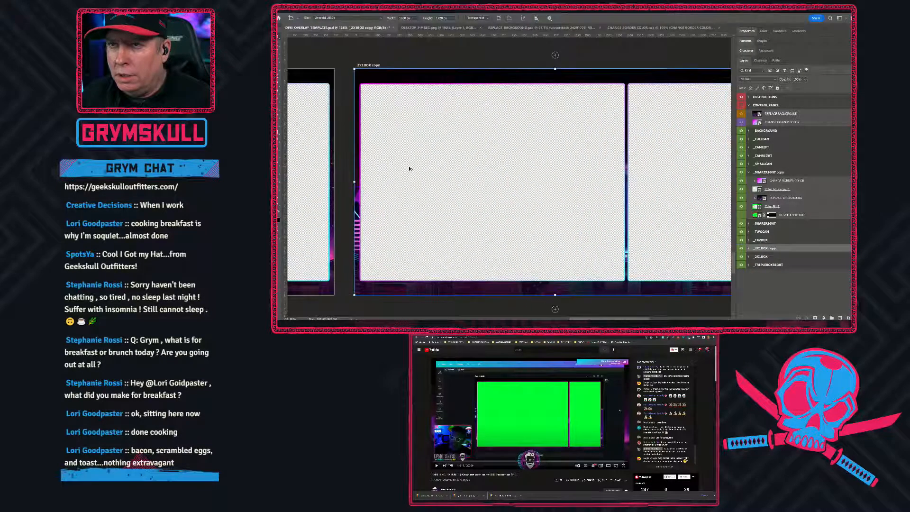
scroll(411, 169, "up", 1)
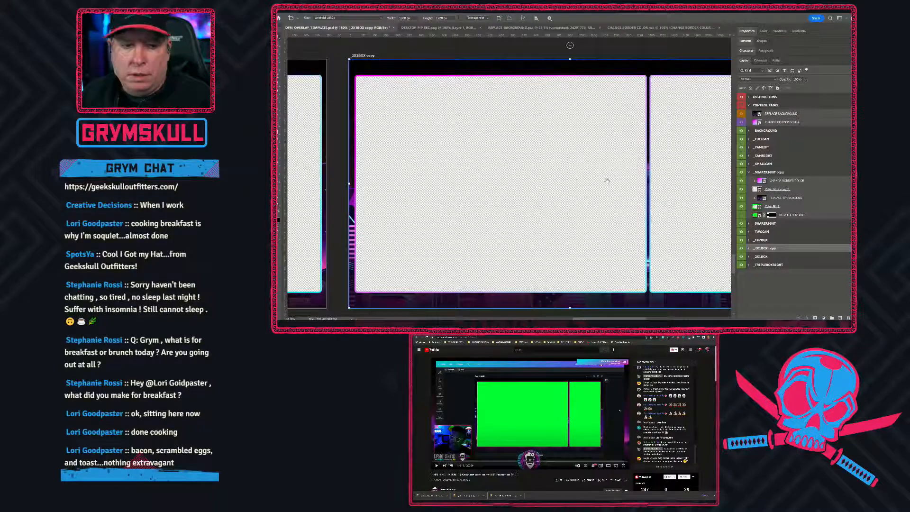
scroll(583, 177, "right", 3)
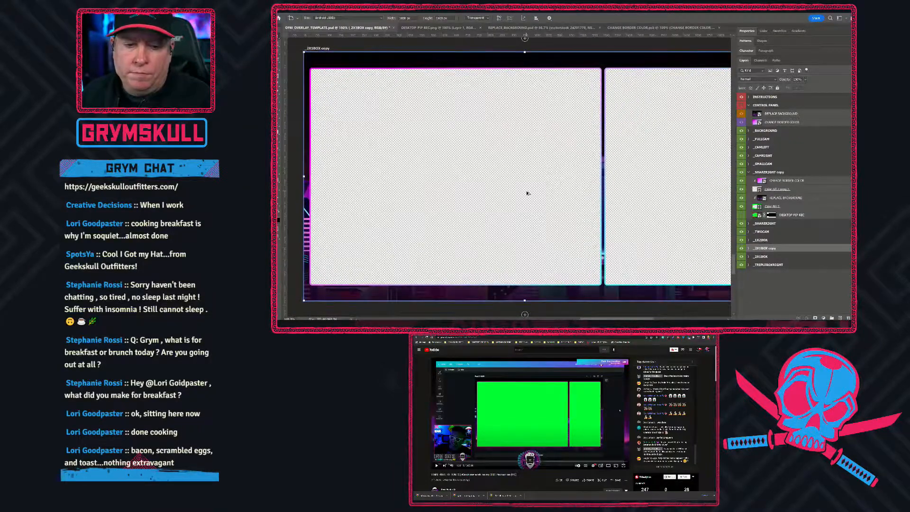
scroll(527, 193, "down", 2)
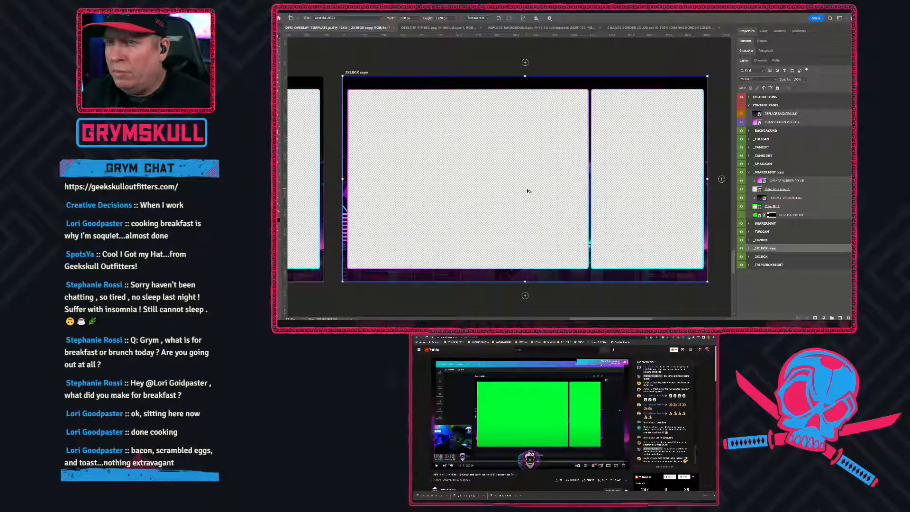
scroll(529, 191, "down", 2)
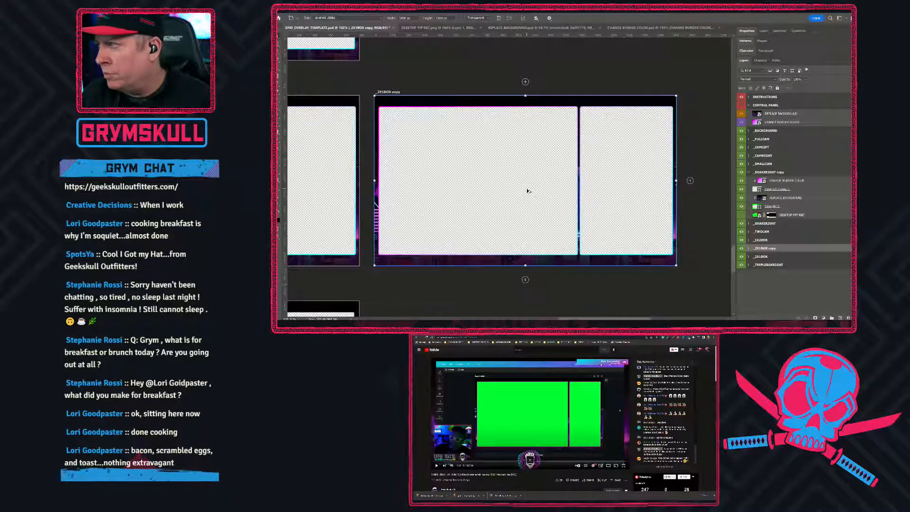
scroll(529, 191, "down", 8)
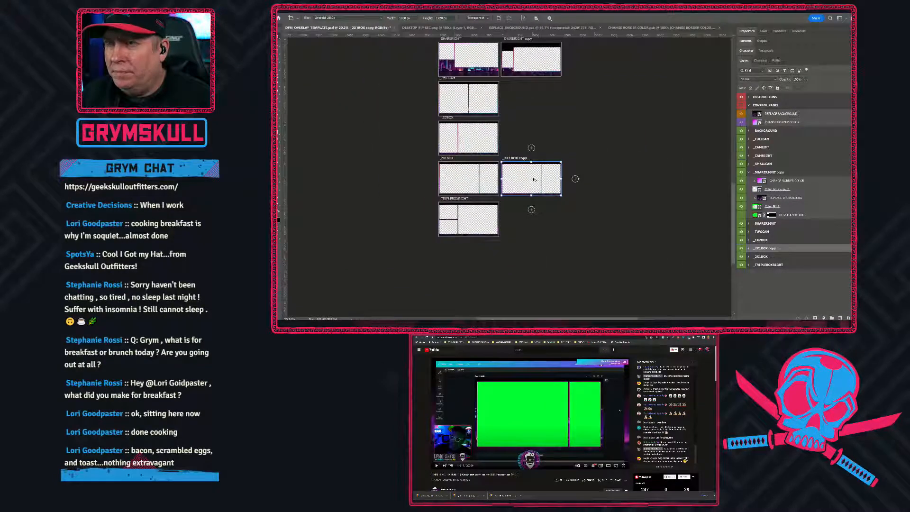
scroll(534, 179, "up", 6)
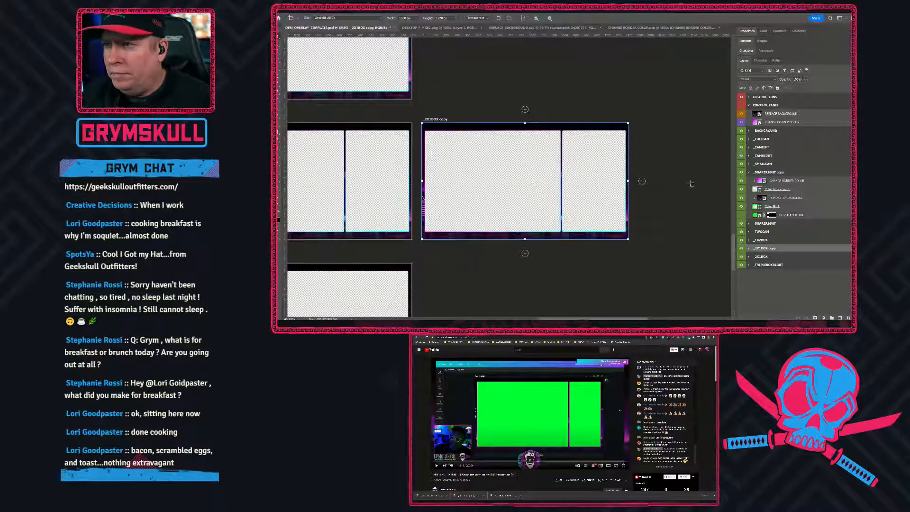
Set the corner radius of the cutout shapes in the _2X1BOX copy artboard's bottom Color Fill layer to 6 px
key("v")
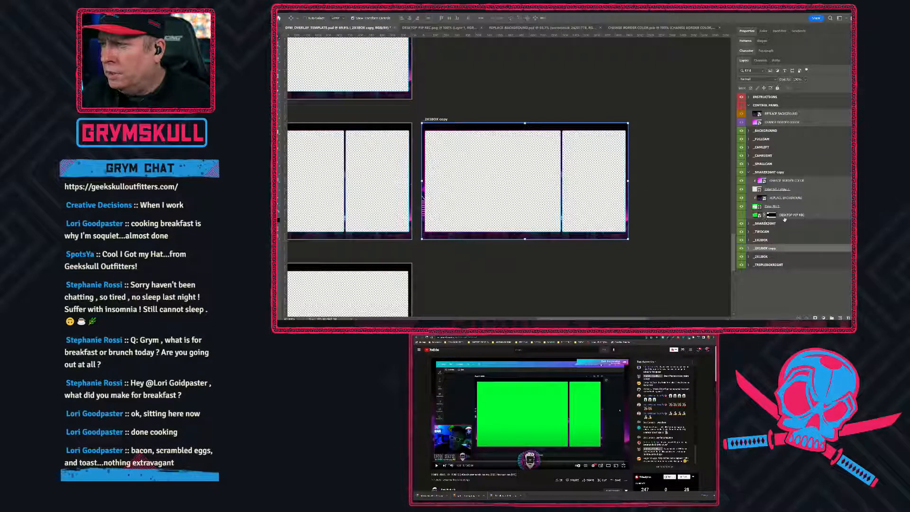
left_click(749, 248)
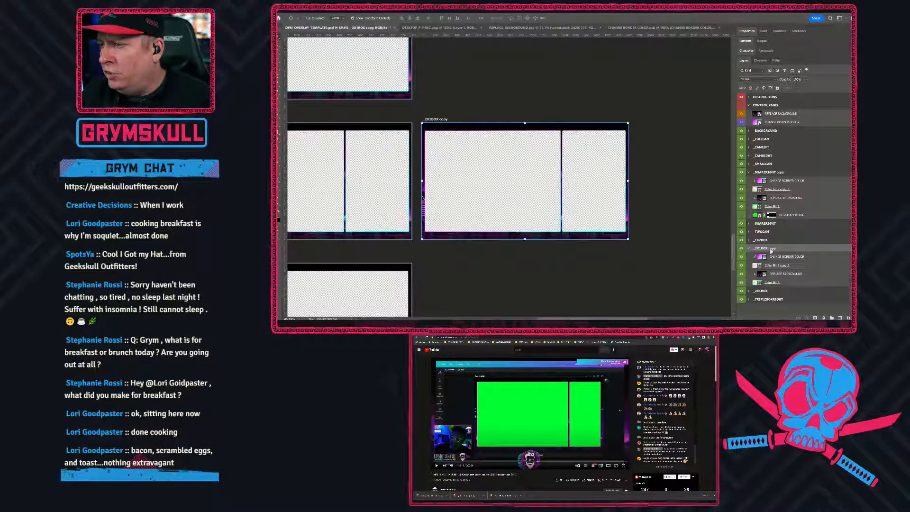
left_click(759, 283)
scroll(448, 139, "up", 1)
scroll(426, 123, "up", 6)
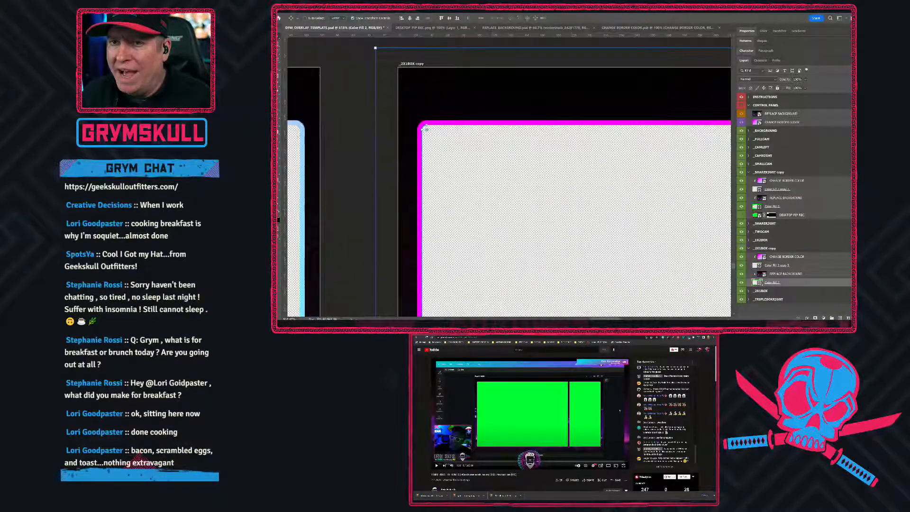
key("a")
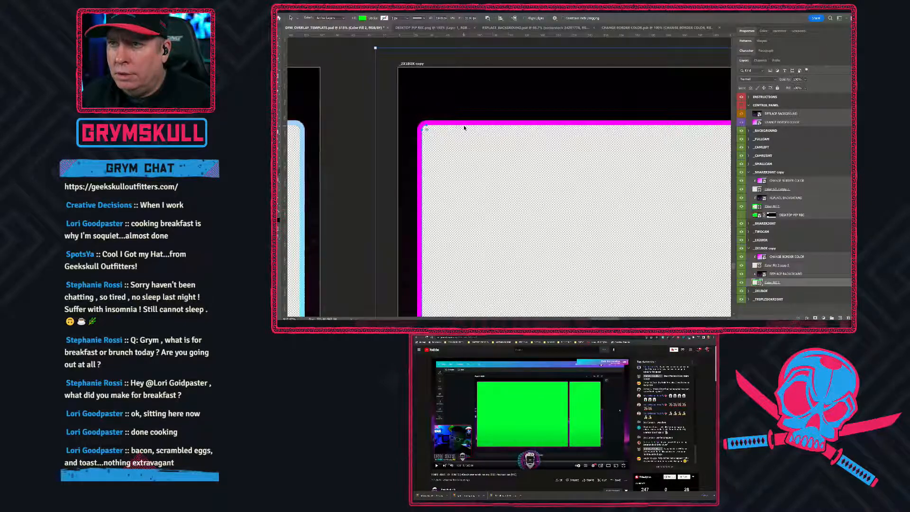
right_click(280, 172)
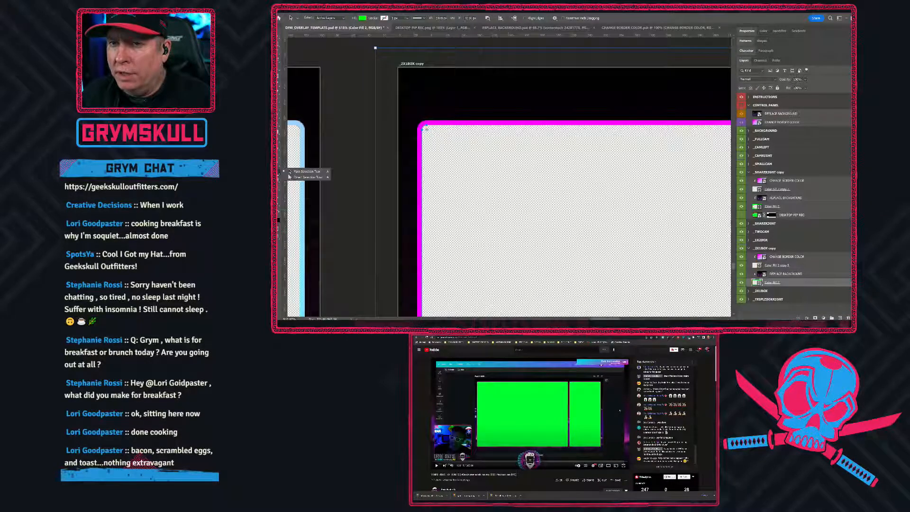
left_click(301, 172)
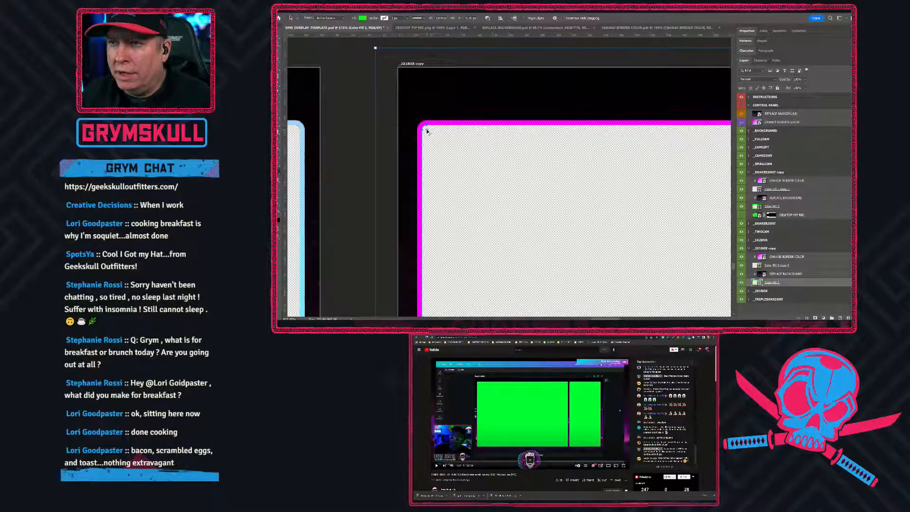
left_click_drag(427, 131, 427, 131)
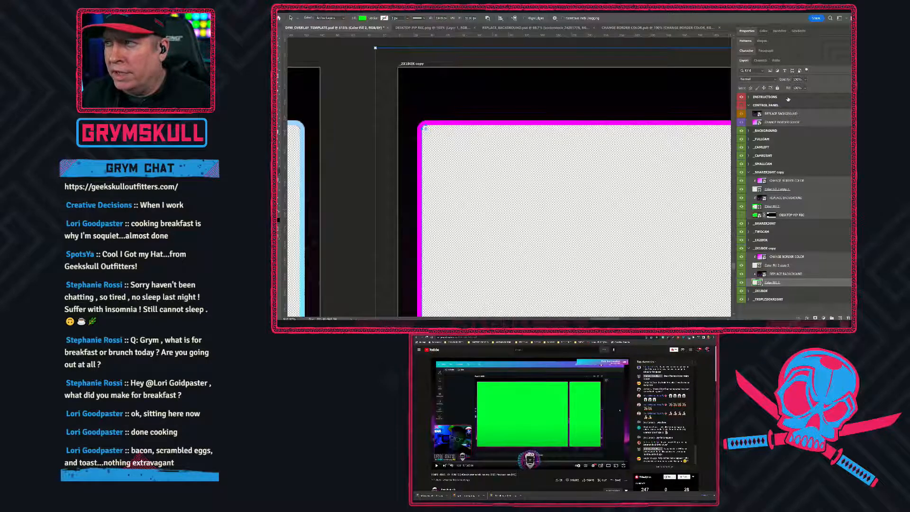
left_click(747, 31)
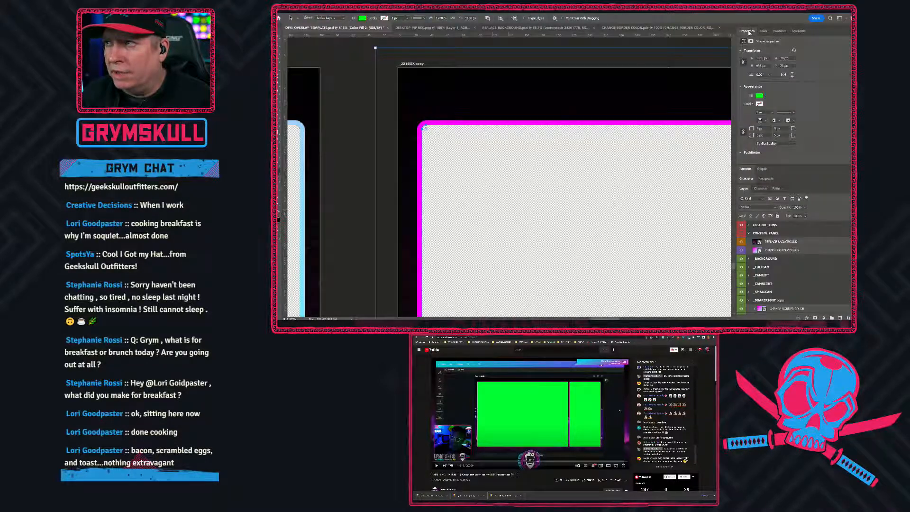
left_click(760, 129)
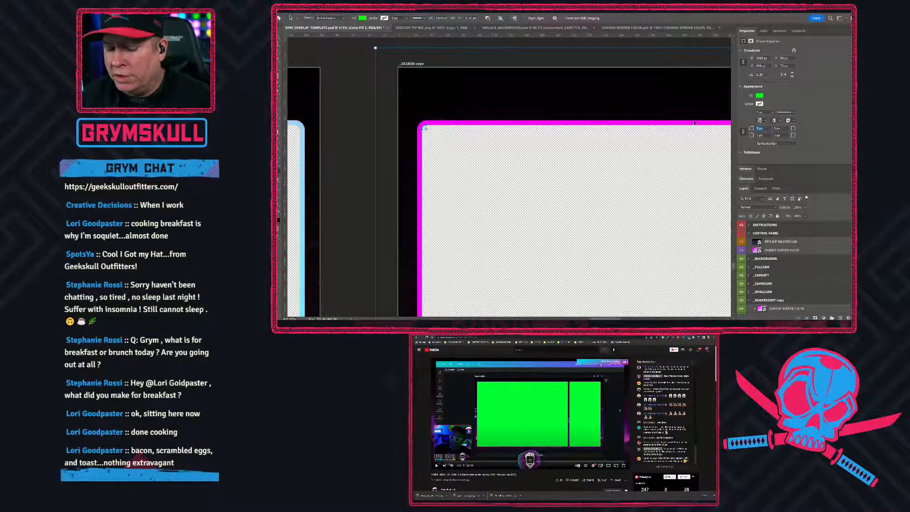
type("6")
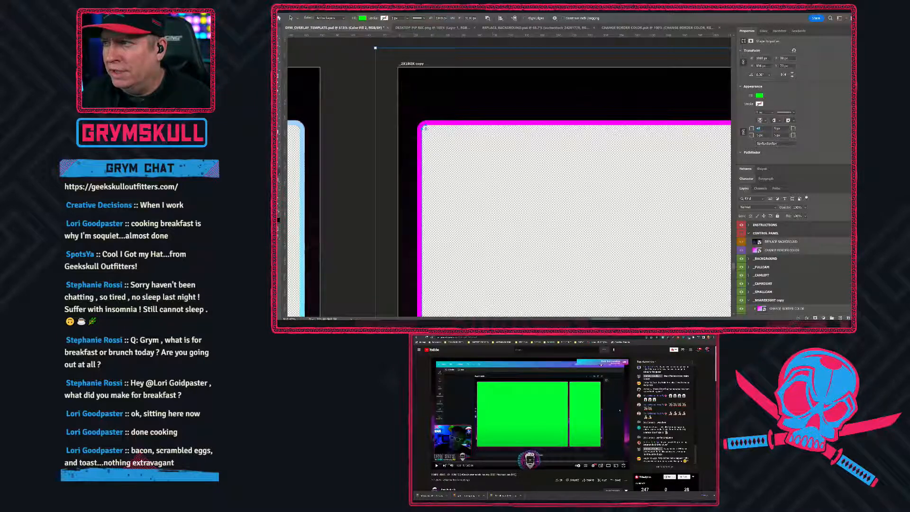
key("Tab")
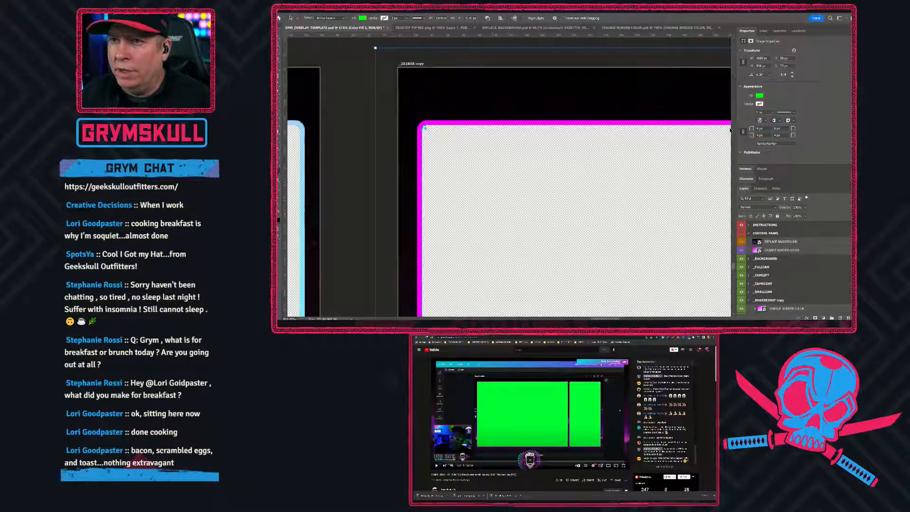
Examine the rounded corners, borders and gap around the wide and narrow frames of the _2X1BOX copy artboard
scroll(548, 144, "down", 7)
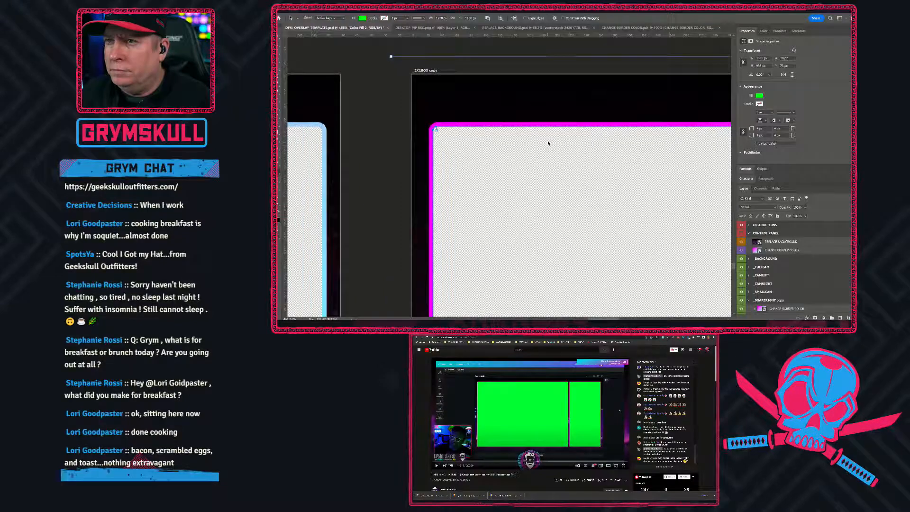
left_click_drag(721, 166, 482, 157)
left_click_drag(664, 158, 523, 157)
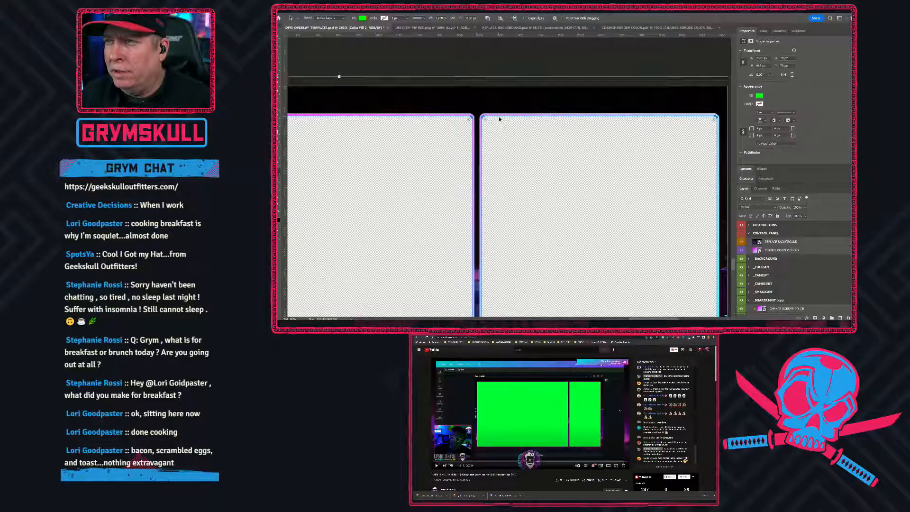
scroll(457, 138, "down", 5)
left_click_drag(432, 185, 465, 120)
left_click_drag(446, 170, 554, 177)
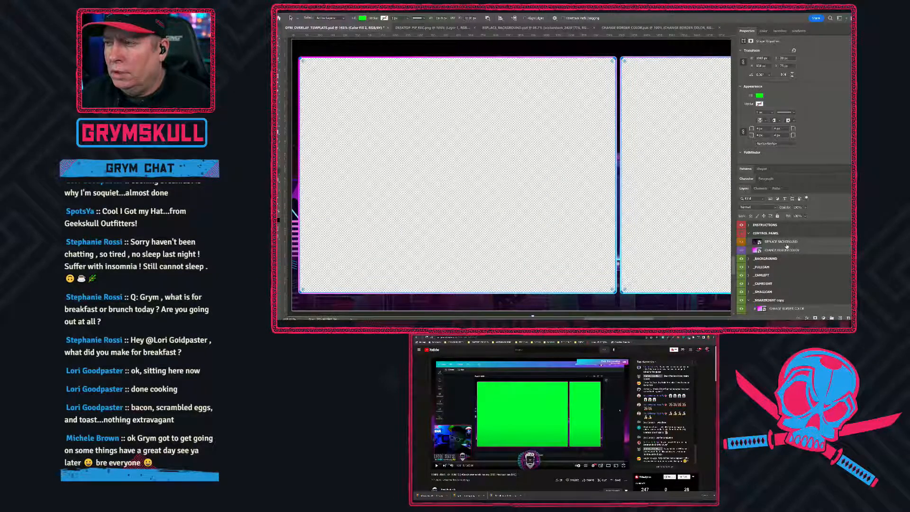
scroll(773, 255, "down", 3)
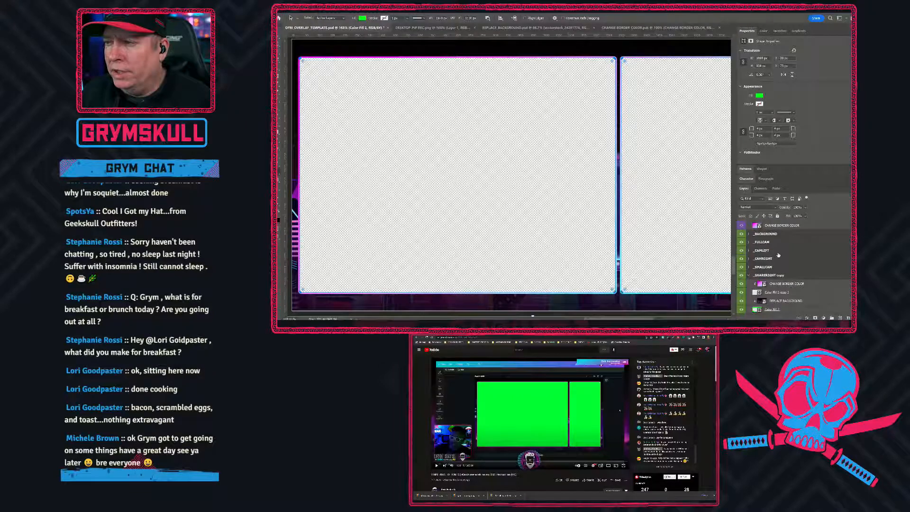
left_click(778, 268)
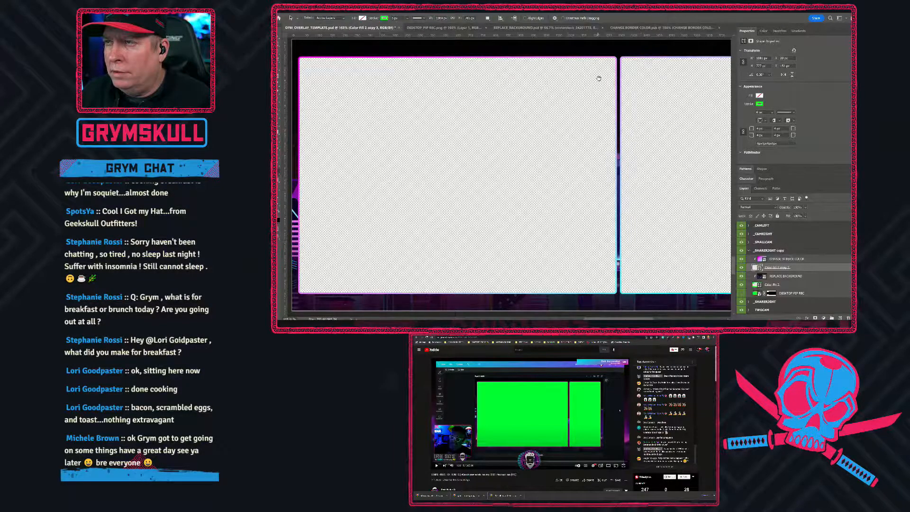
scroll(595, 71, "up", 5)
scroll(547, 167, "up", 5)
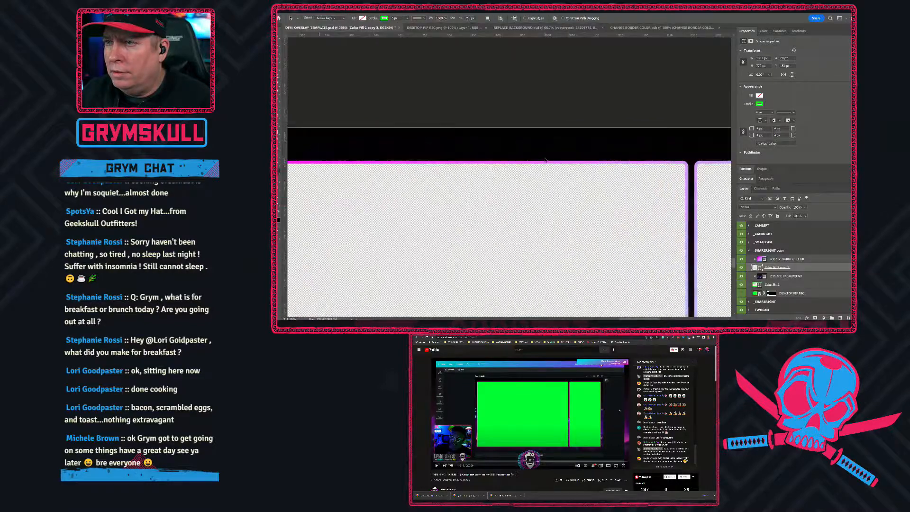
left_click(776, 259)
left_click(774, 267)
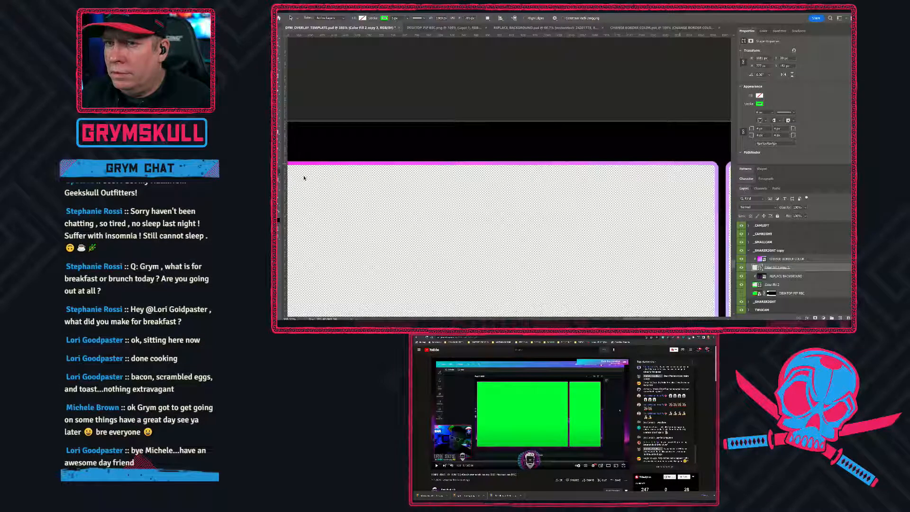
Try hiding the border layers in the _SHARERIGHT copy artboard and turn their visibility back on
key("v")
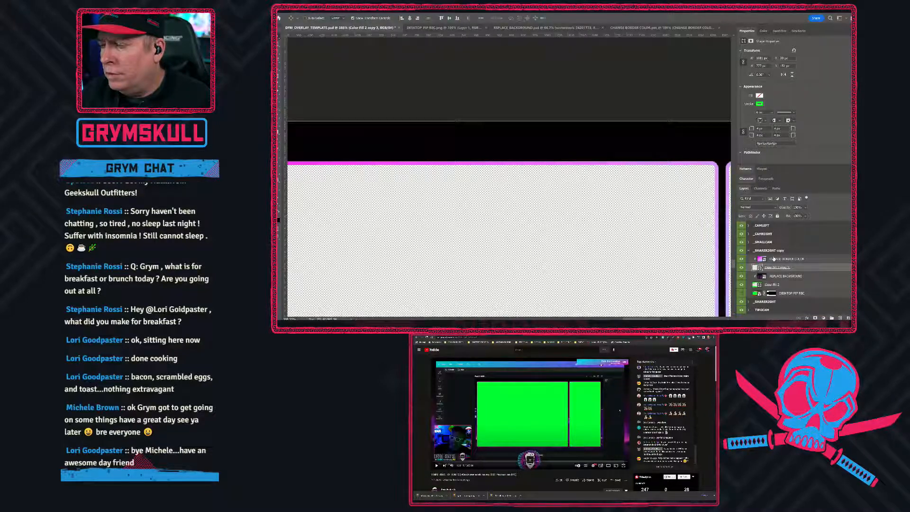
left_click(744, 260)
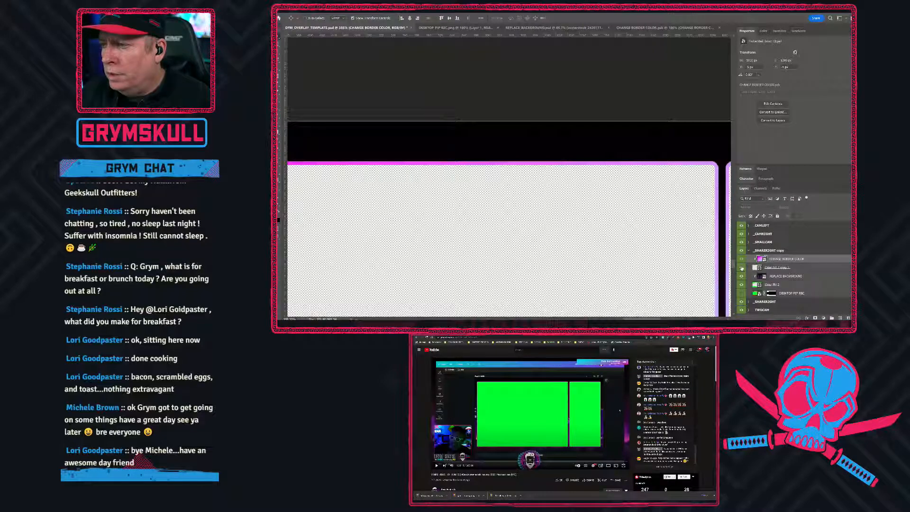
scroll(742, 267, "down", 1)
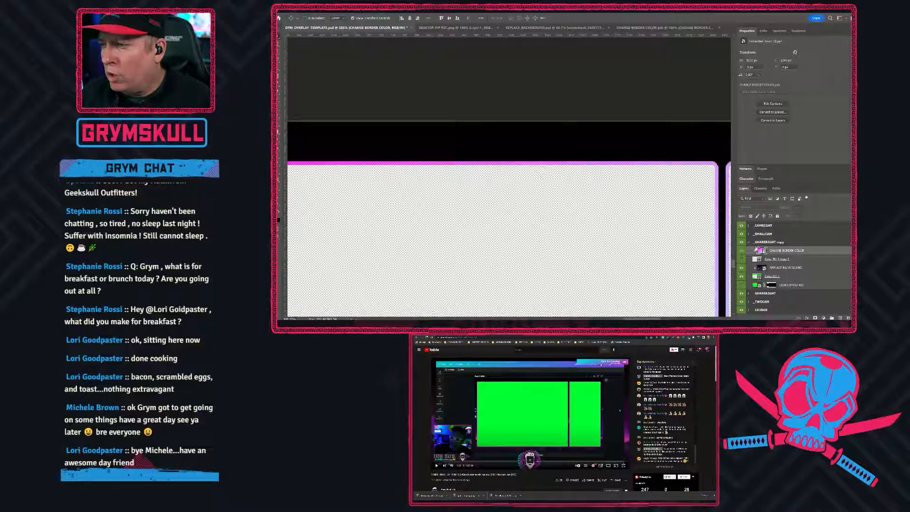
left_click(749, 244)
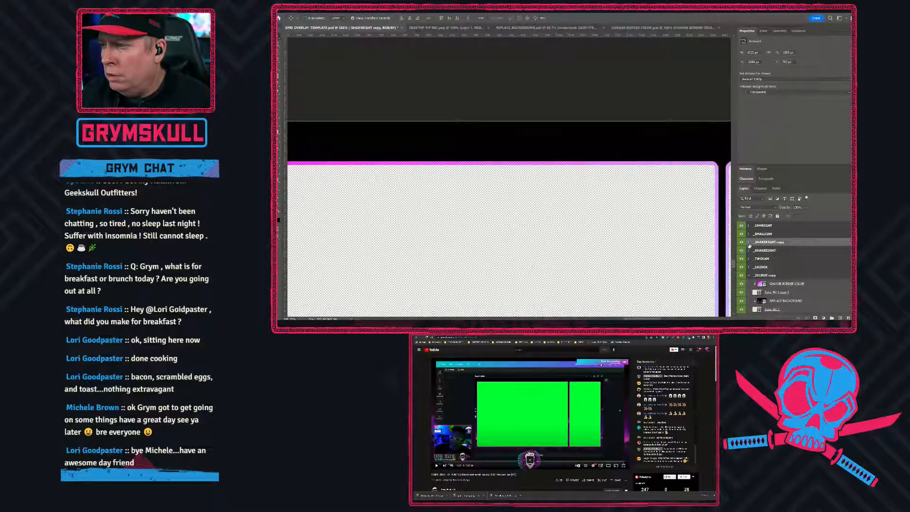
left_click(749, 243)
left_click(781, 251)
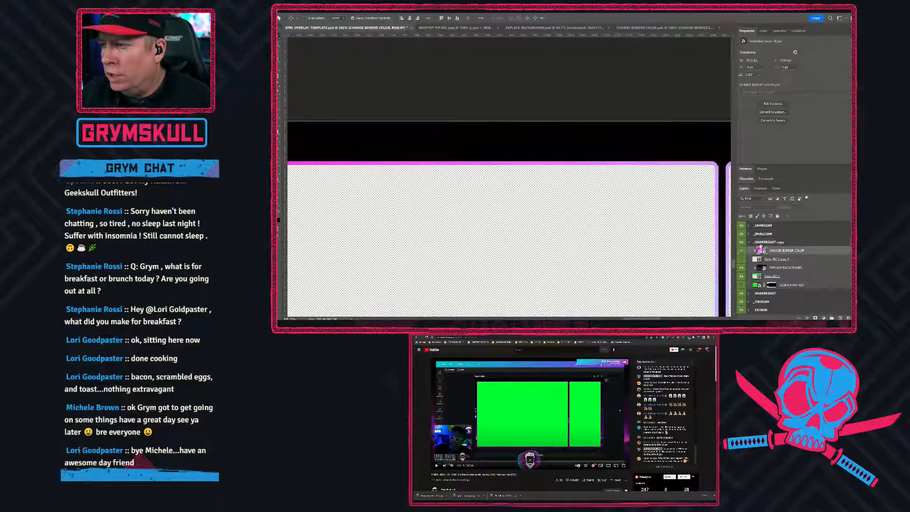
scroll(612, 243, "down", 10)
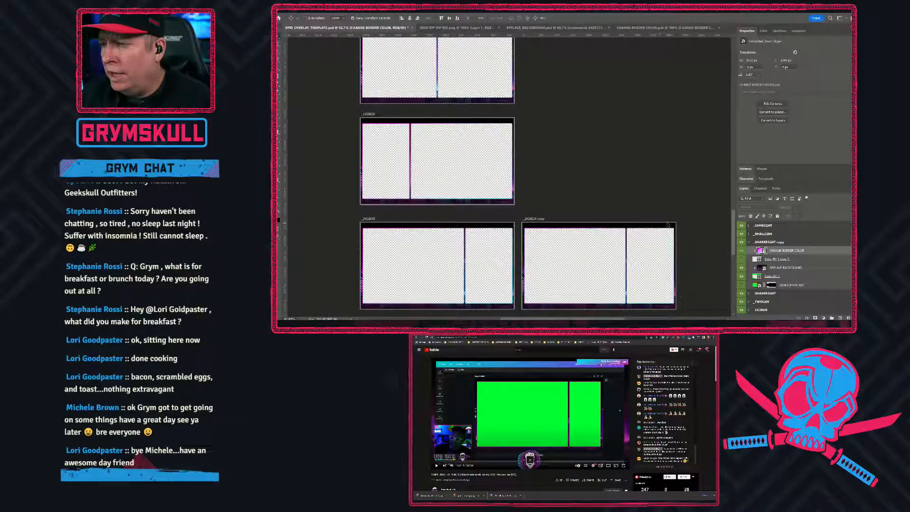
scroll(733, 233, "up", 5)
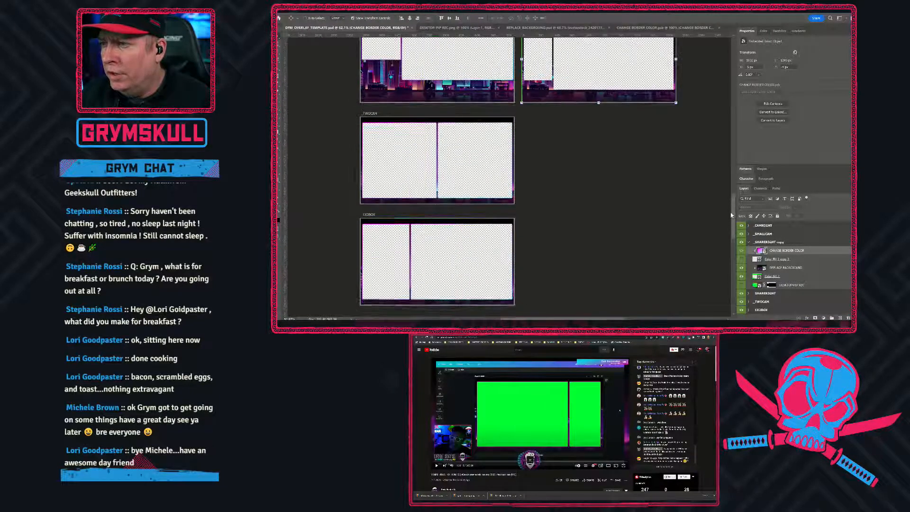
left_click(741, 259)
Check what the DESKTOP PIP REC layer shows in the _SHARERIGHT copy artboard and delete that layer
scroll(593, 146, "up", 5)
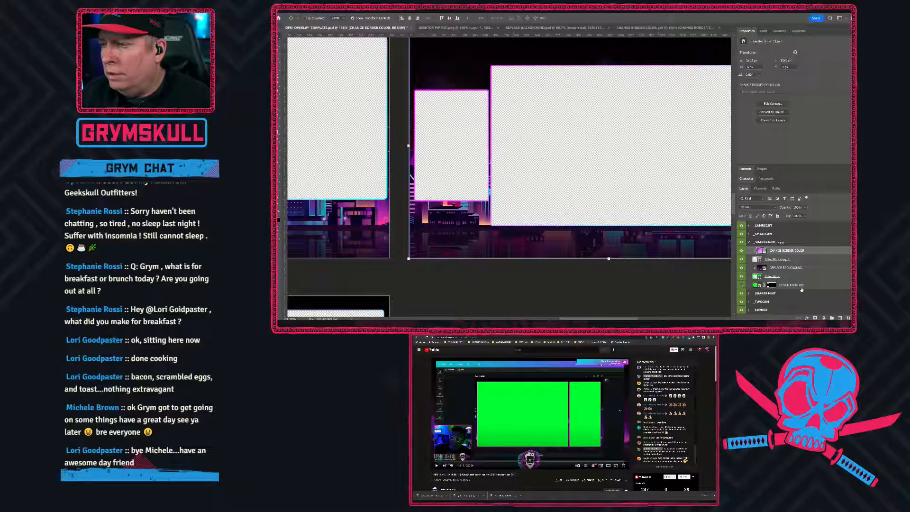
left_click(742, 285)
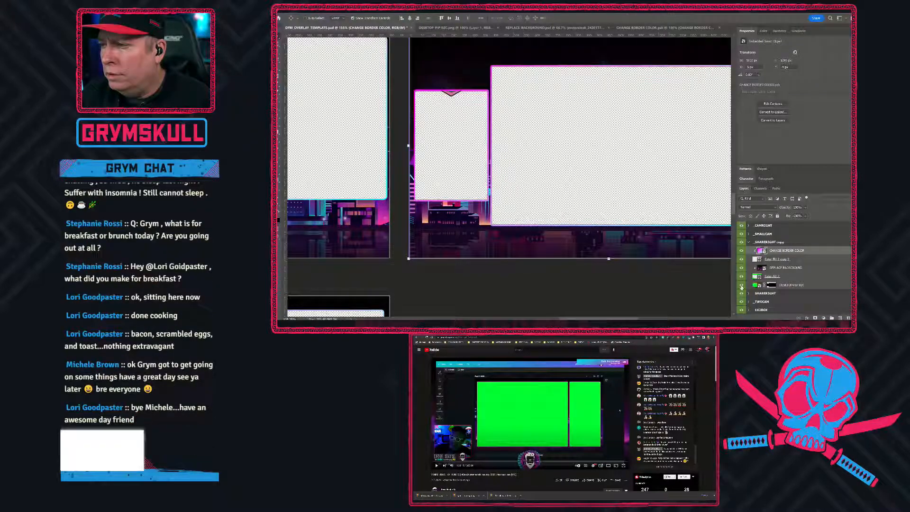
left_click(741, 286)
left_click(787, 286)
key("Delete")
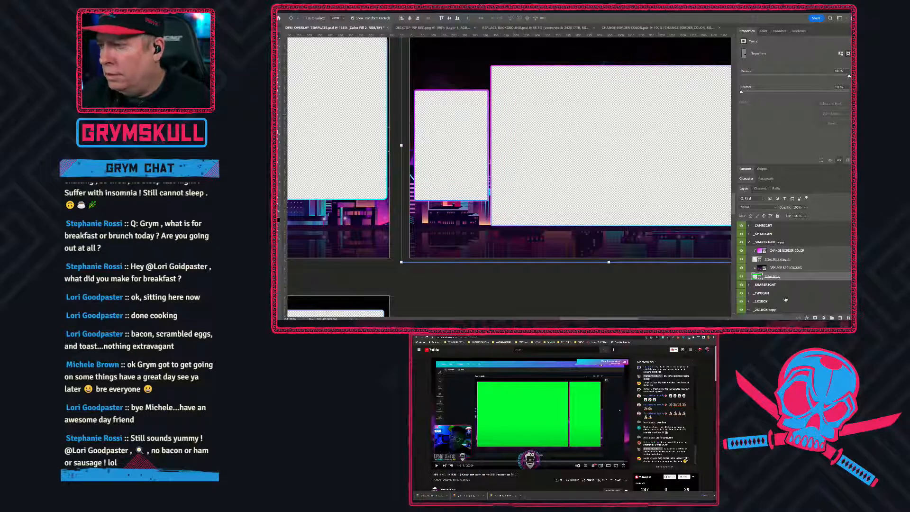
Check the corner radii of the wide and narrow cutout shapes and their border layer in the _2X1BOX copy artboard
scroll(764, 288, "down", 3)
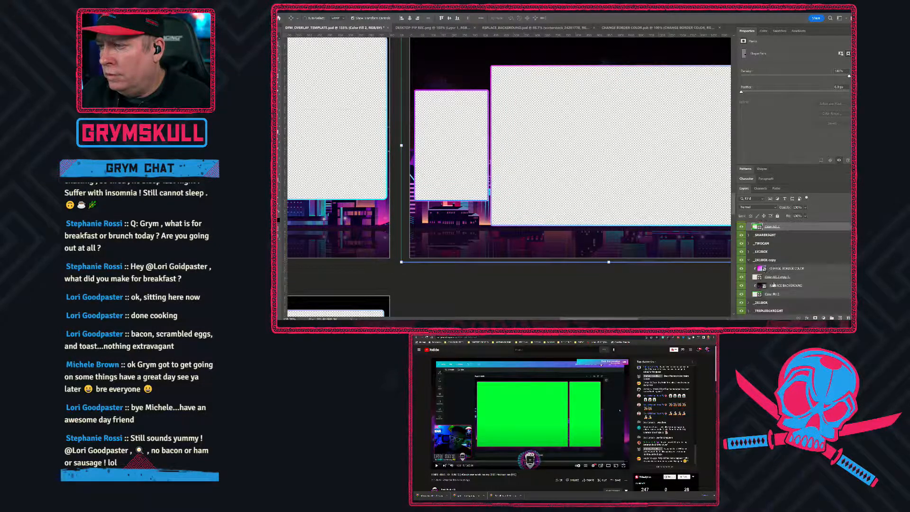
left_click(765, 261)
scroll(573, 202, "down", 5)
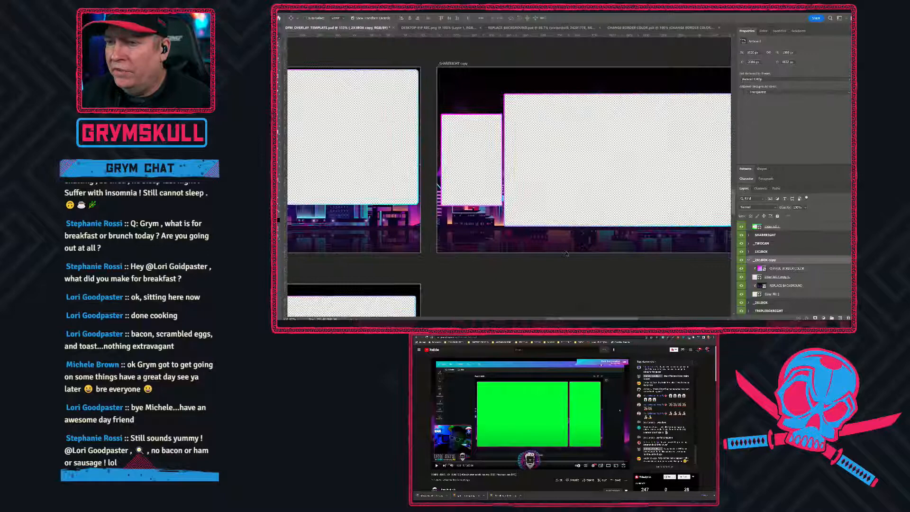
left_click_drag(573, 201, 539, 71)
left_click_drag(544, 199, 542, 129)
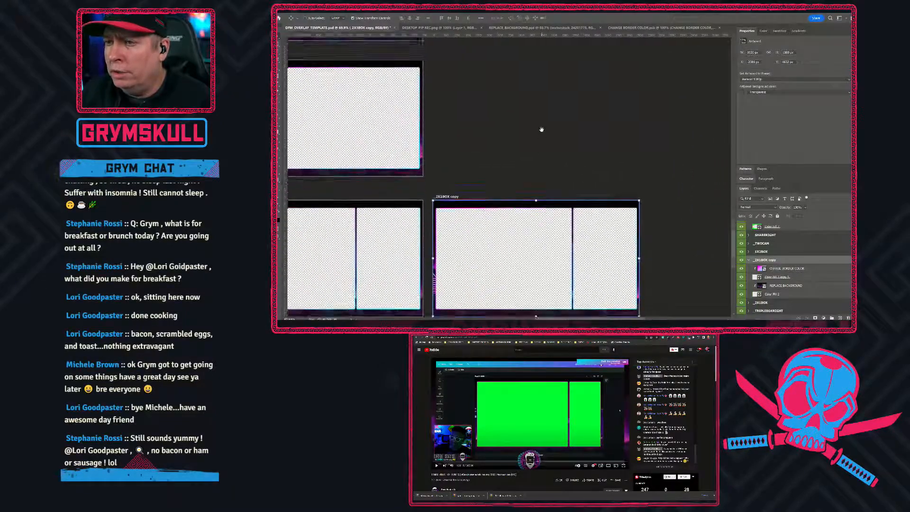
left_click_drag(539, 287, 538, 175)
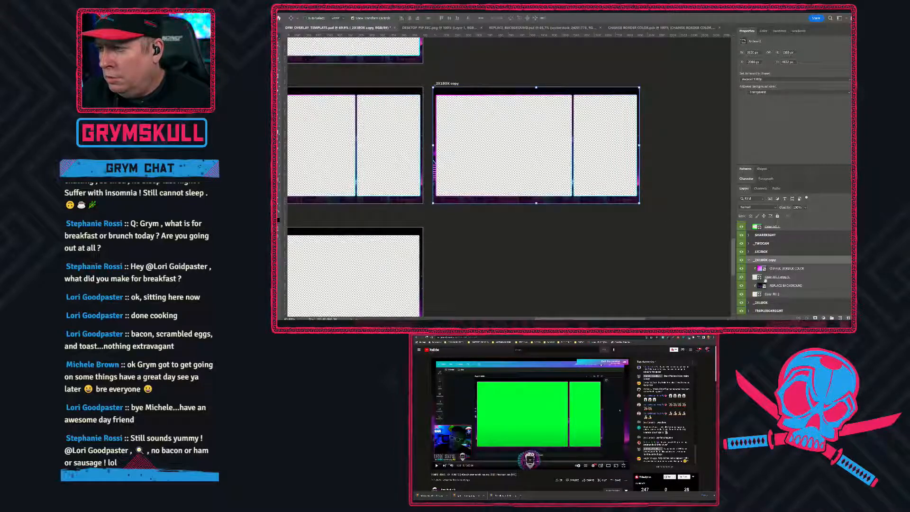
left_click(776, 277)
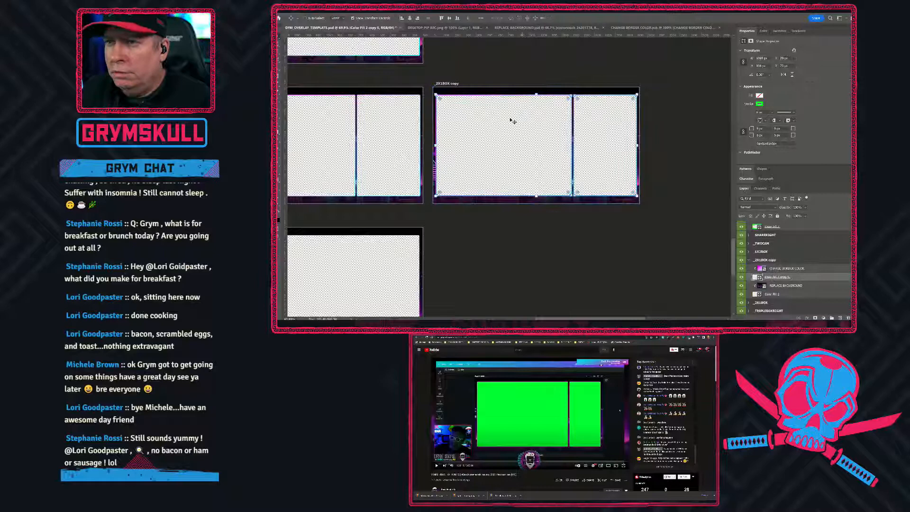
scroll(499, 107, "up", 2)
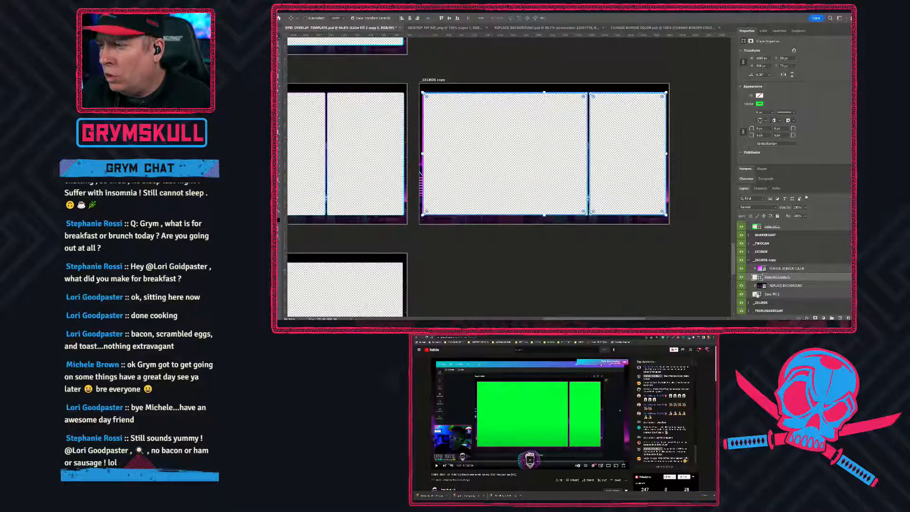
left_click(758, 294)
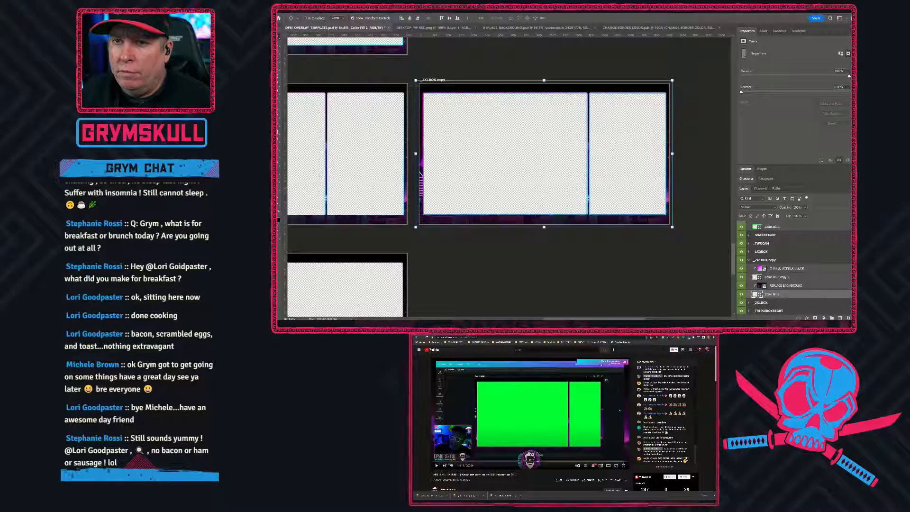
key("a")
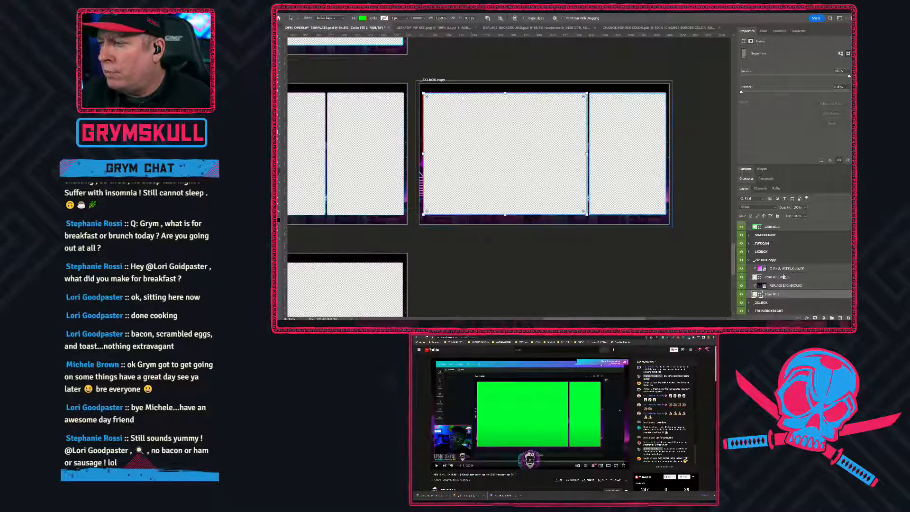
left_click(602, 114)
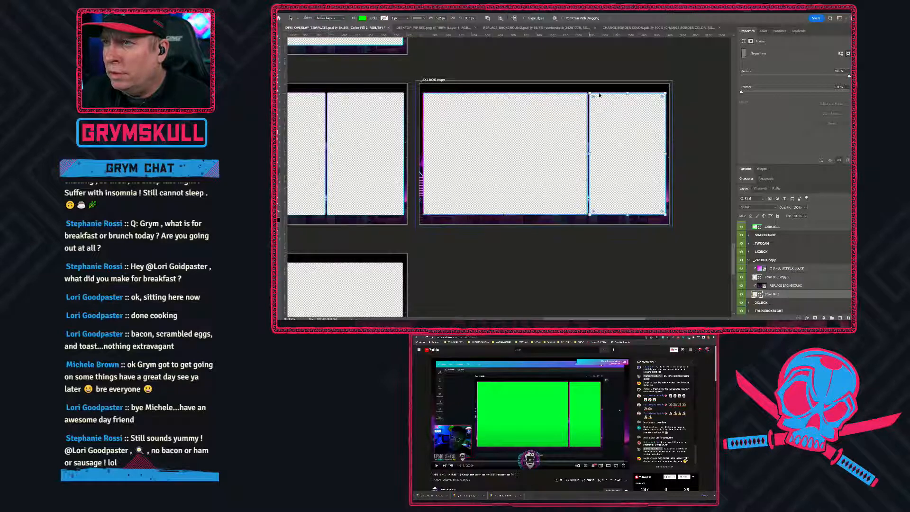
left_click(584, 97)
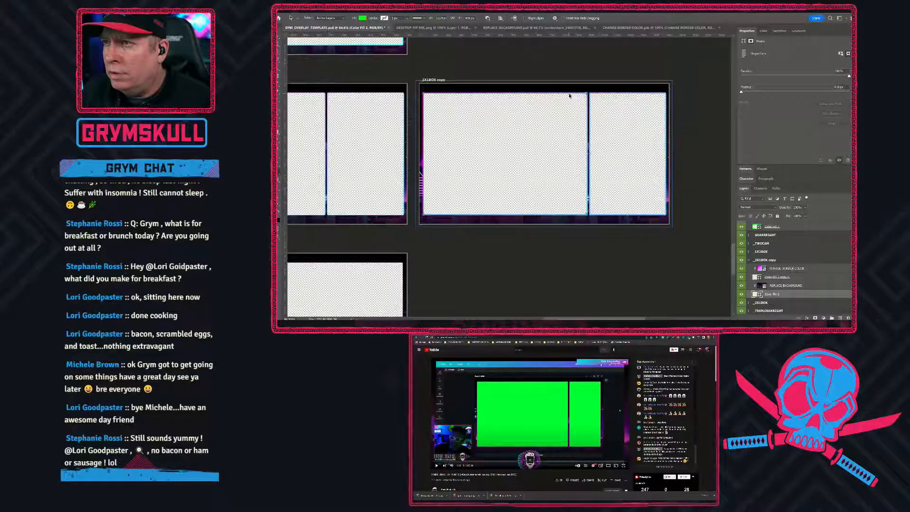
left_click(759, 295)
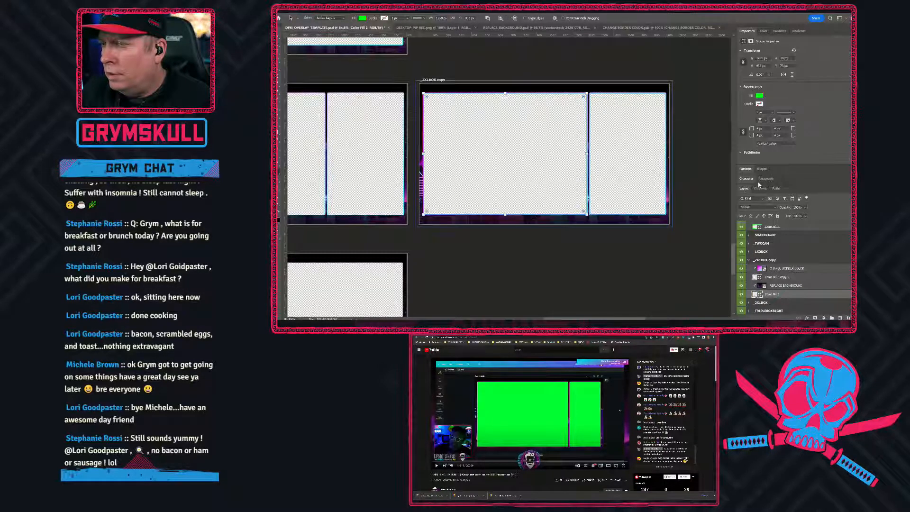
Set the corner radius of the narrow border shape in the _2X1BOX copy artboard's Color Fill copy layer to 8 px
left_click(774, 278)
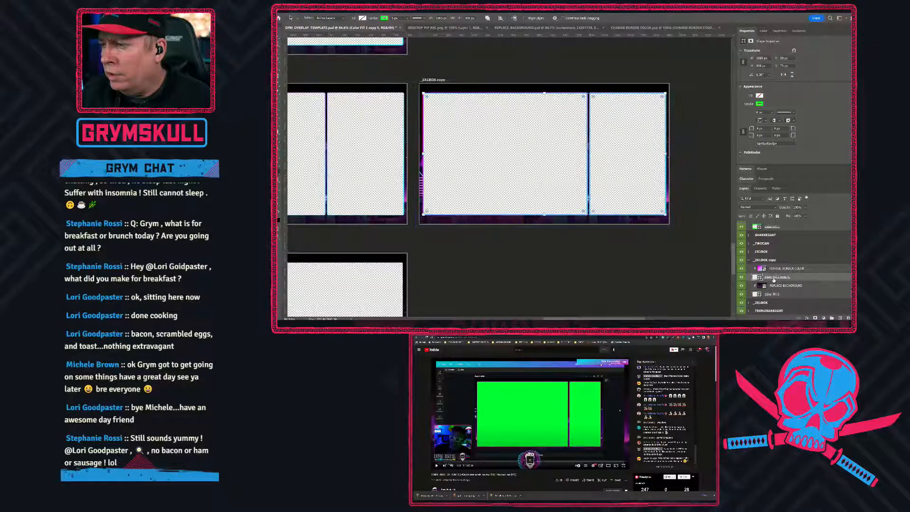
left_click(622, 97)
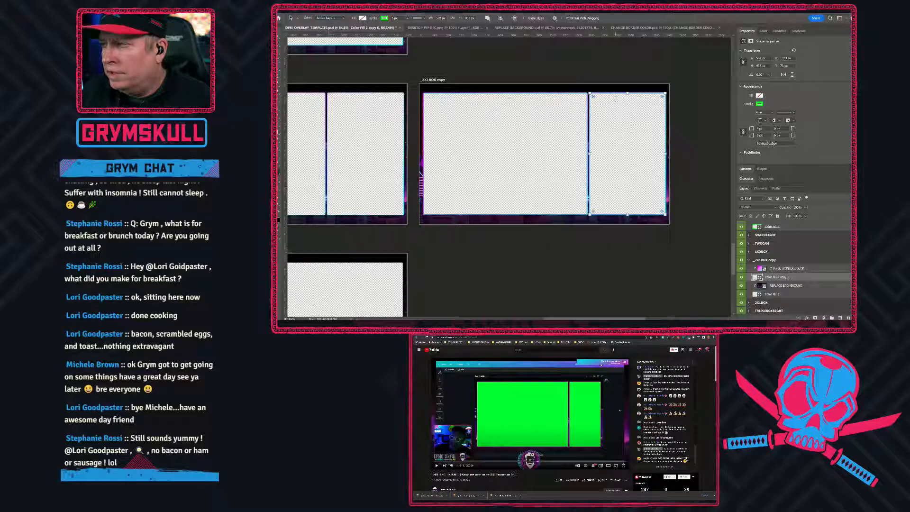
left_click(760, 128)
type("8")
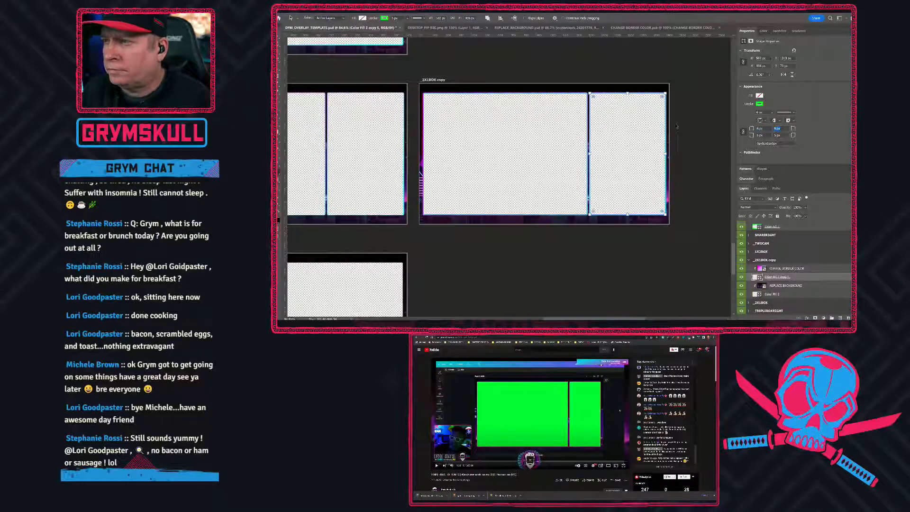
left_click(768, 130)
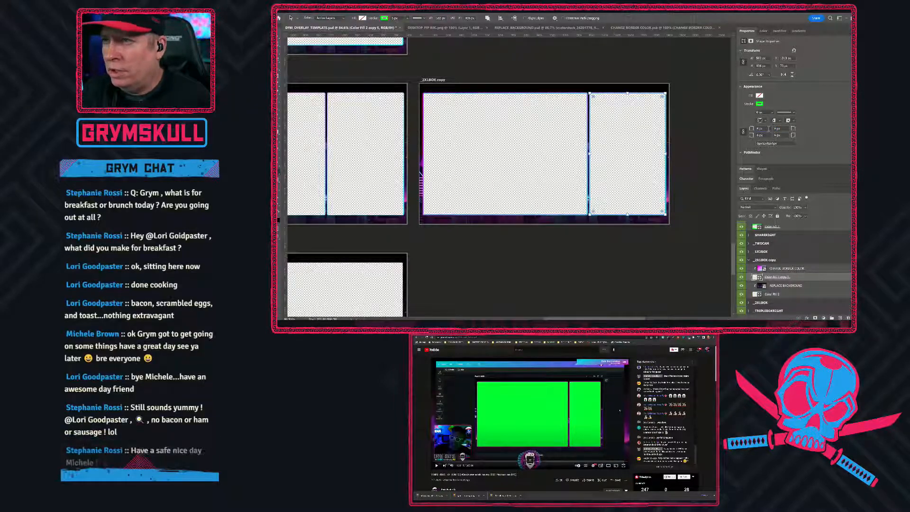
Inspect the corners between the wide and narrow frames up close and check the radii of their border and cutout shapes
key("Tab")
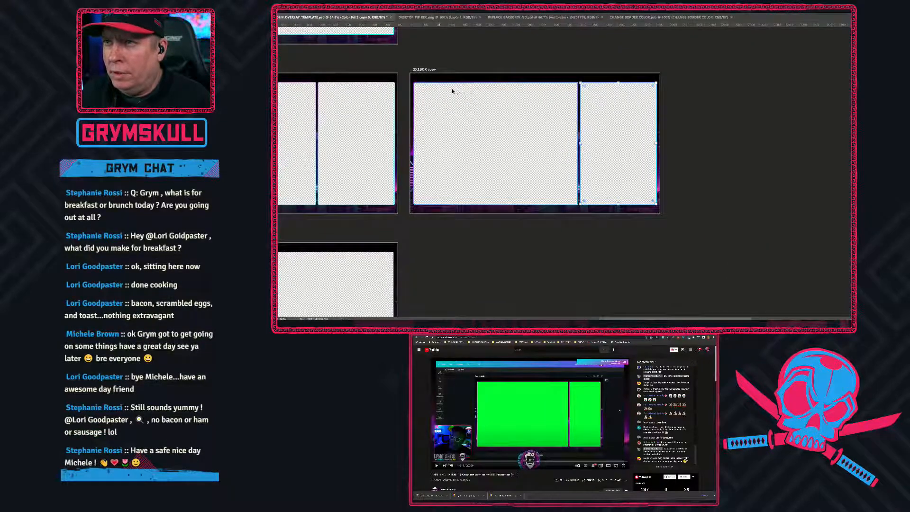
scroll(467, 93, "up", 9)
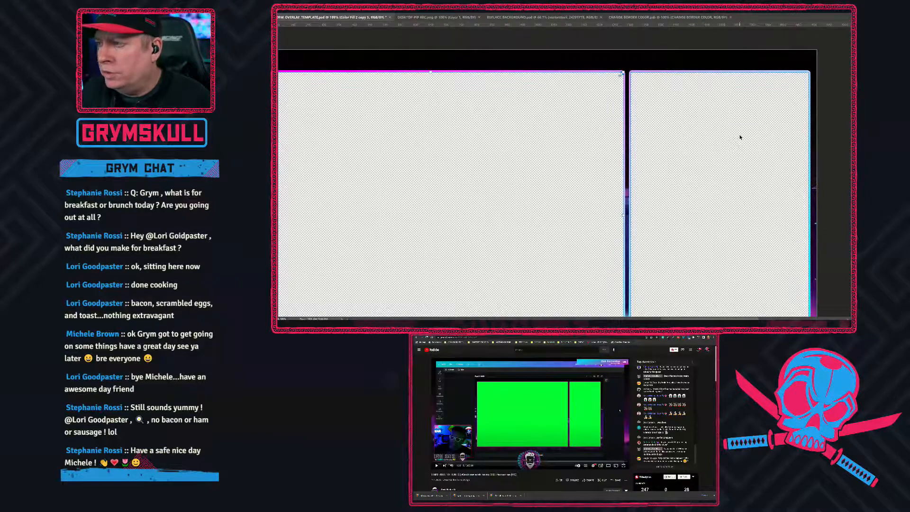
key("Tab")
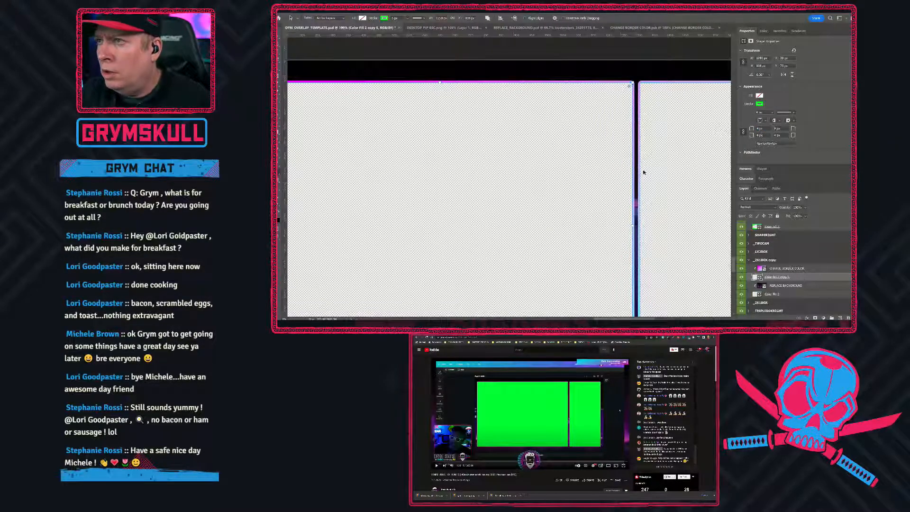
left_click(765, 285)
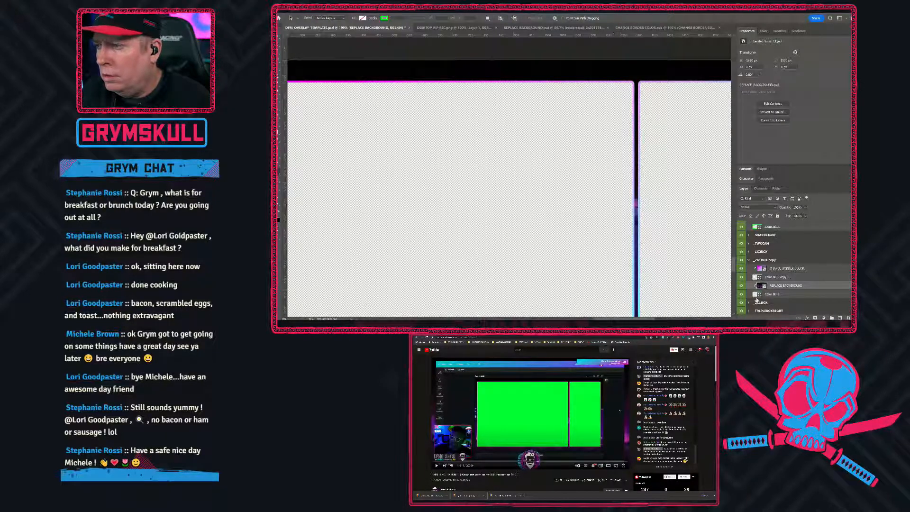
left_click(757, 294)
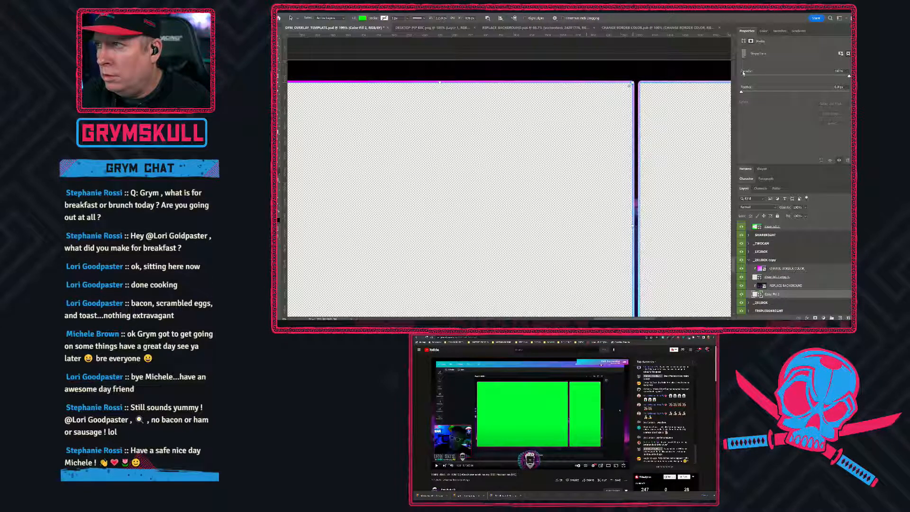
left_click(759, 294)
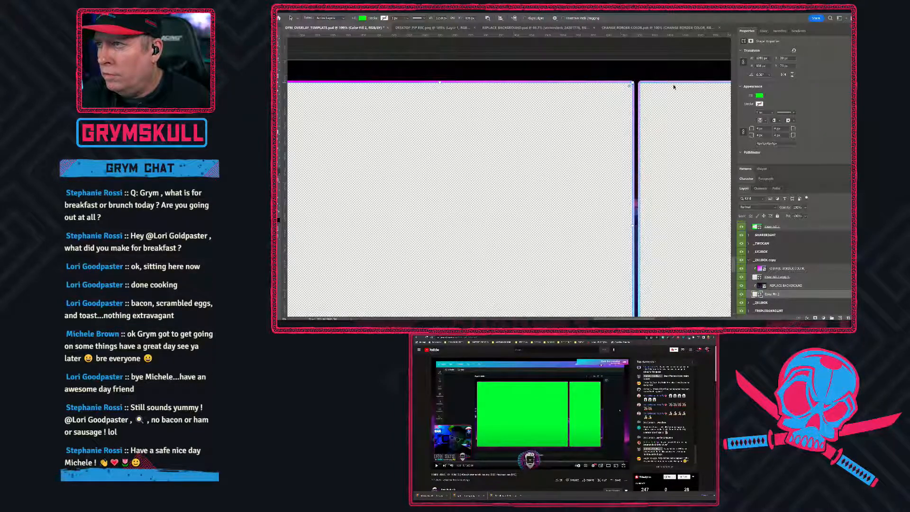
left_click(675, 85)
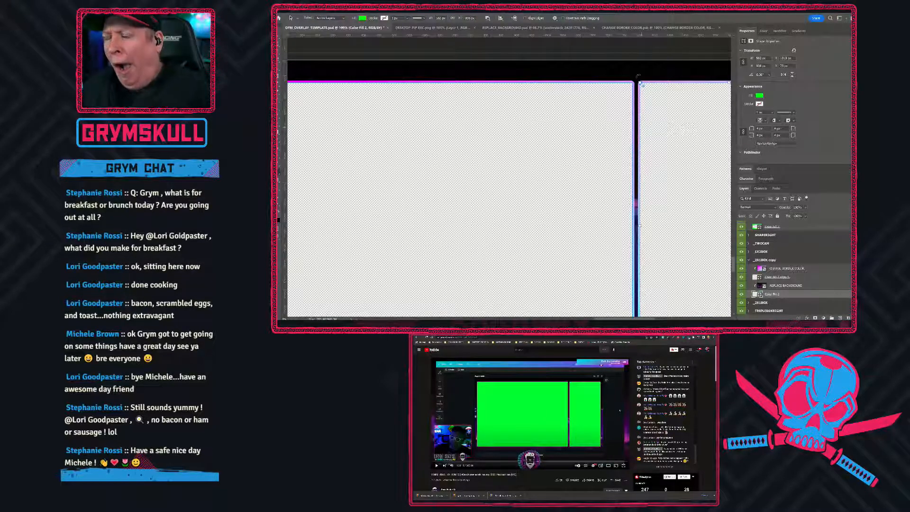
Compare the whole _2X1BOX copy artboard with the neighbouring _2X1BOX and triple-box artboards
left_click(279, 42)
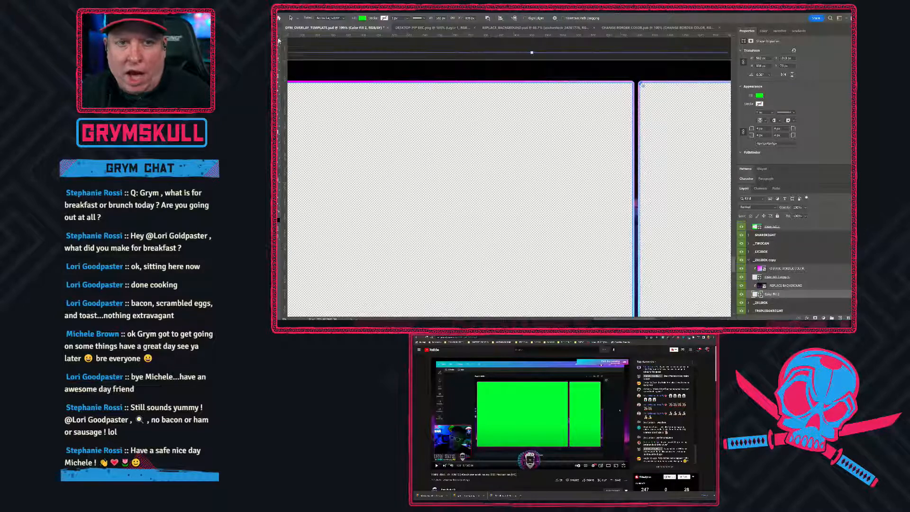
scroll(455, 188, "down", 5)
left_click_drag(455, 188, 497, 154)
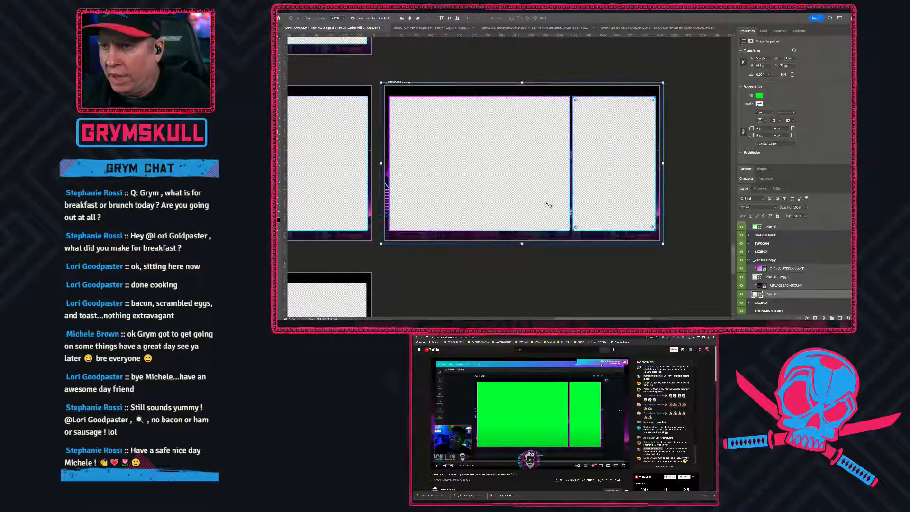
scroll(519, 203, "down", 2)
scroll(514, 203, "down", 1)
scroll(469, 190, "up", 1)
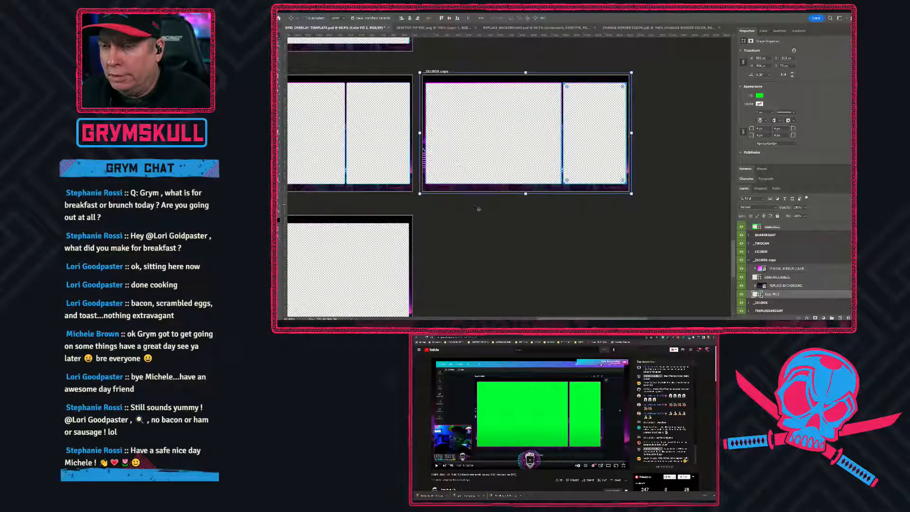
scroll(477, 209, "down", 2)
left_click_drag(513, 183, 555, 163)
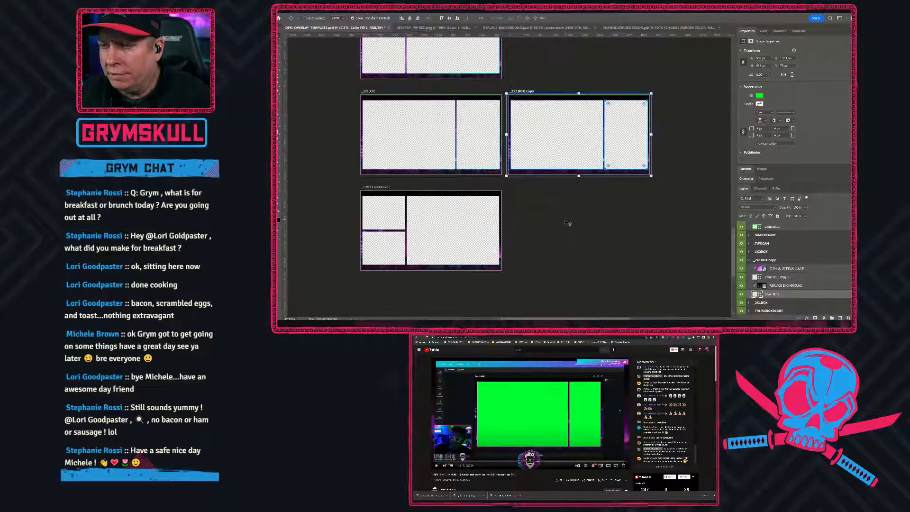
scroll(567, 223, "down", 1)
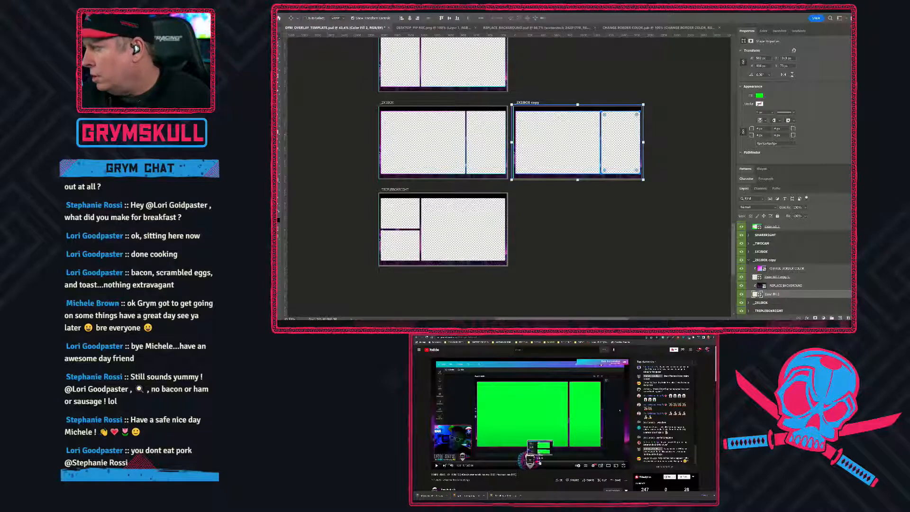
Switch to the YouTube reference video and jump ahead to a section showing the other green-screen layouts
left_click(537, 462)
left_click_drag(537, 462, 555, 465)
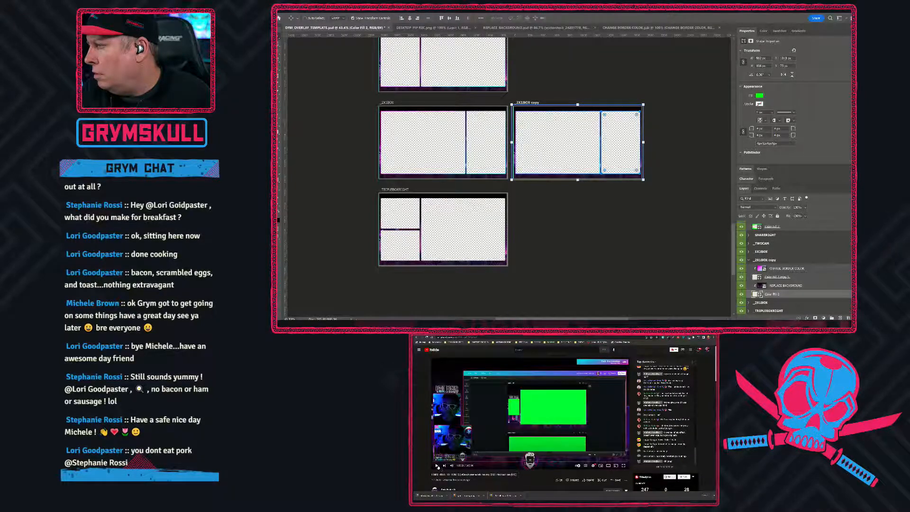
scroll(483, 443, "down", 1)
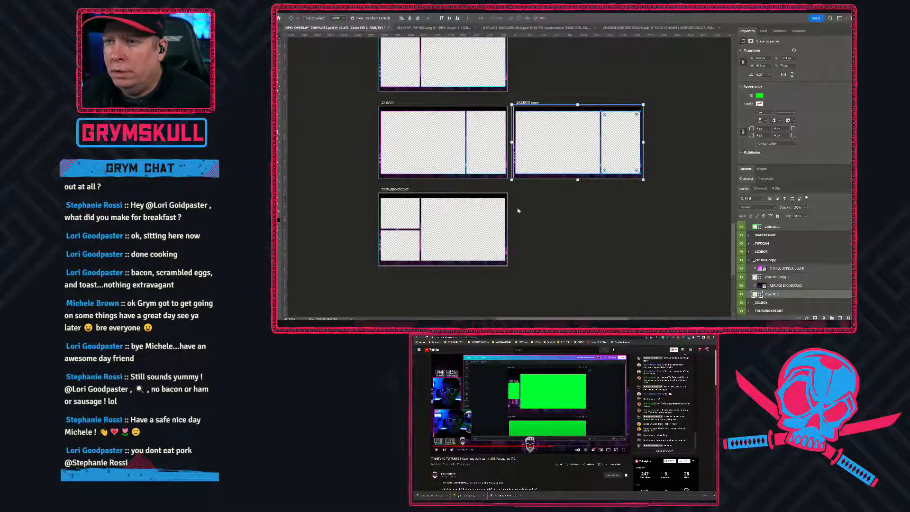
Review the overlay template's other artboards, from _SHARERIGHT copy up to the full-camera and side-camera layouts
key("space")
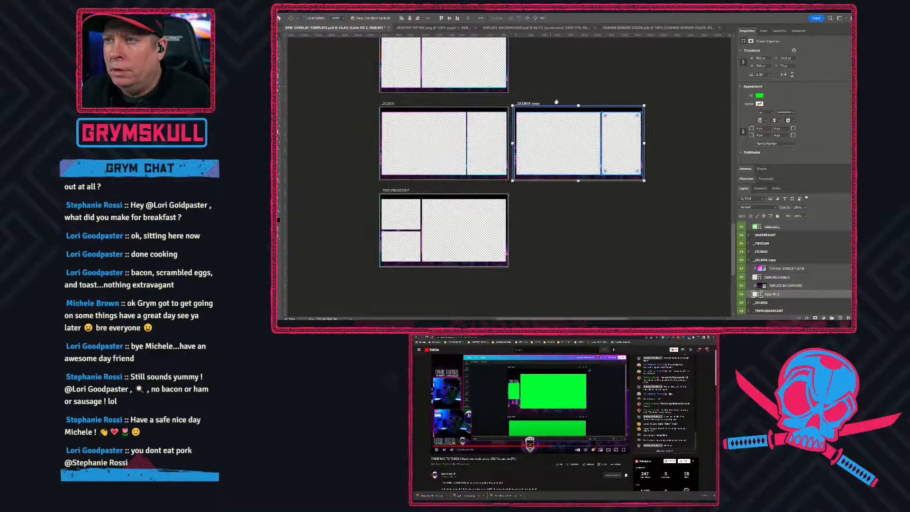
left_click_drag(549, 85, 576, 190)
scroll(576, 190, "down", 10)
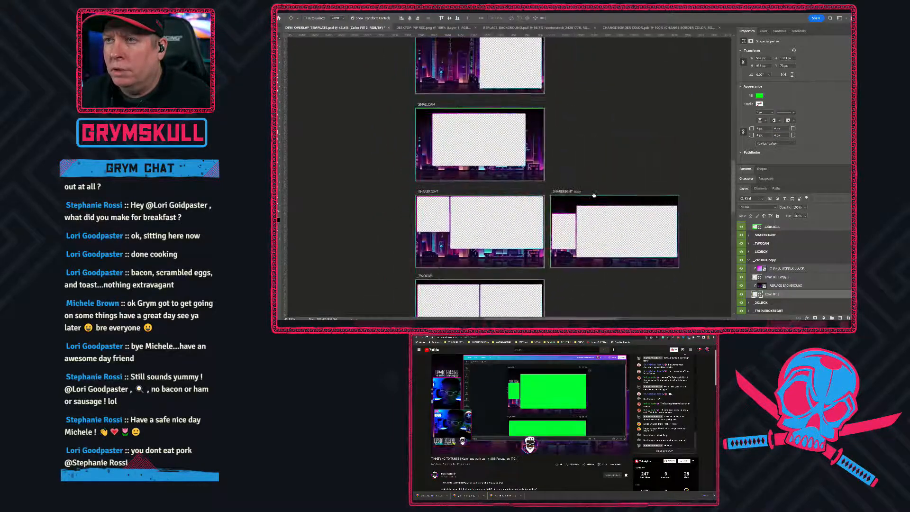
scroll(593, 214, "up", 5)
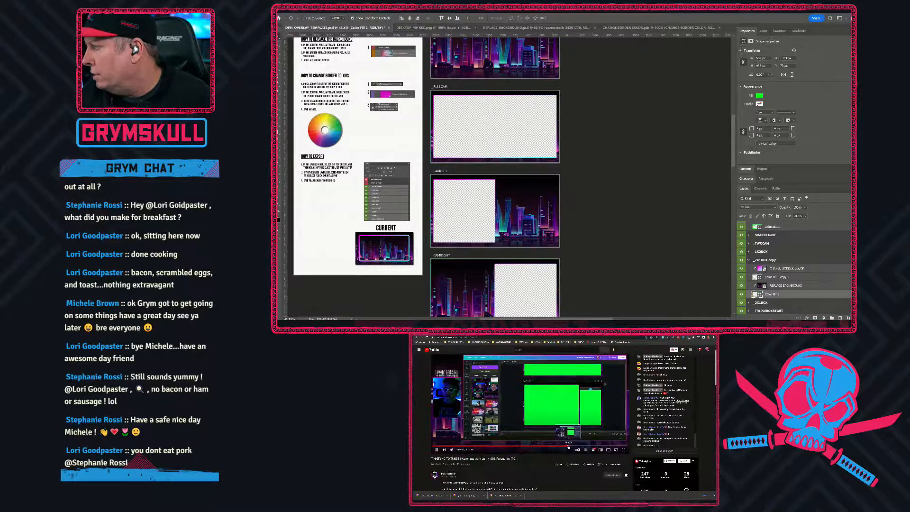
Jump further ahead in the YouTube reference video, view it full screen and pause it on the camera-and-chat scene
left_click(573, 448)
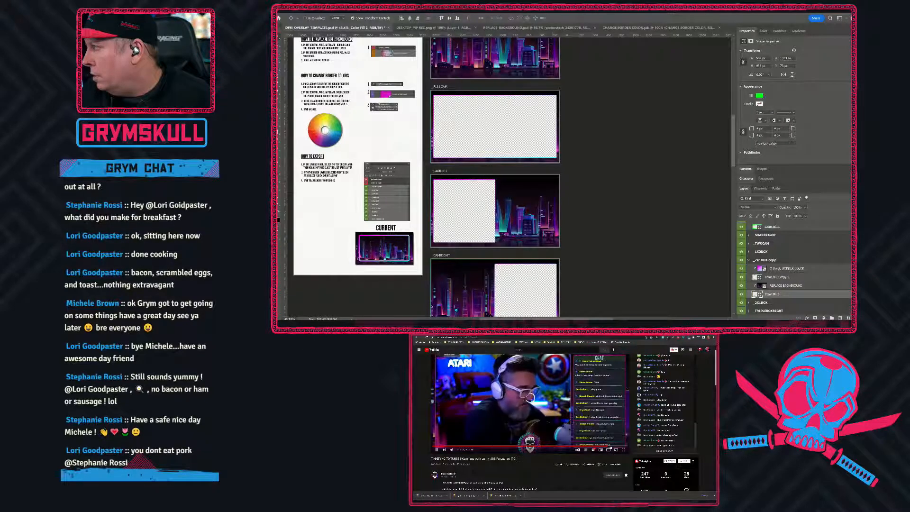
left_click(624, 450)
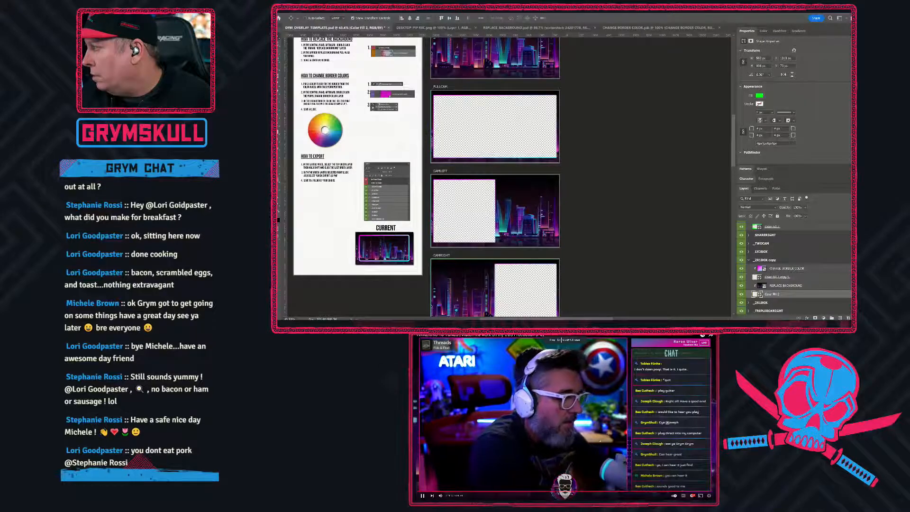
left_click(473, 422)
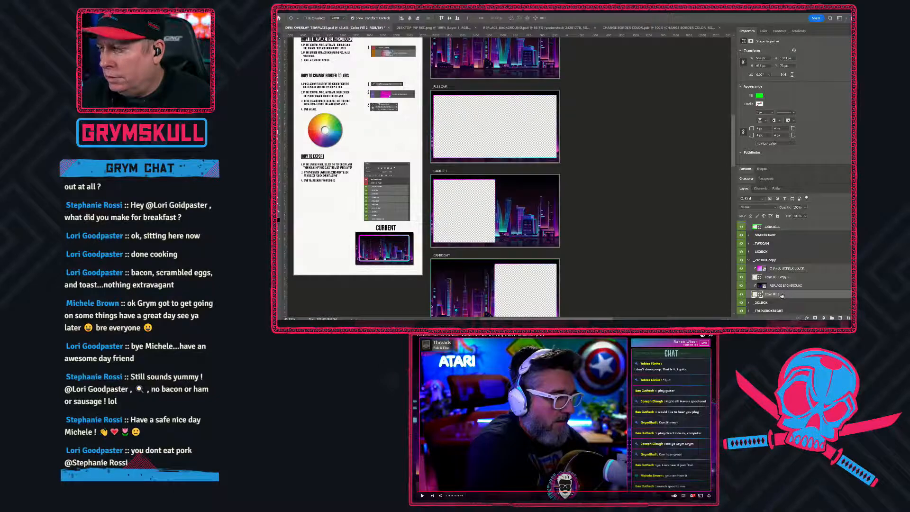
Paste the captured camera-and-chat reference frame into the _2X1BOX copy artboard
scroll(782, 295, "down", 1)
scroll(783, 290, "up", 2)
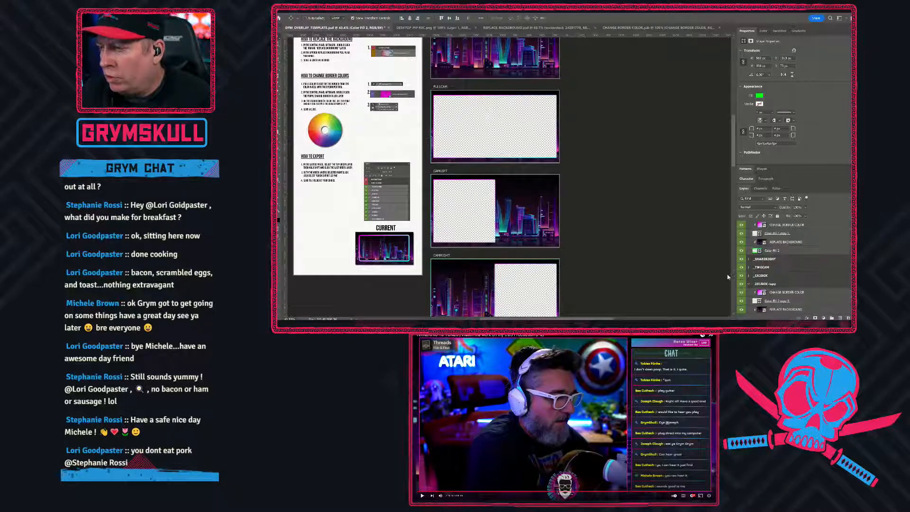
scroll(626, 236, "down", 4)
scroll(627, 235, "down", 1)
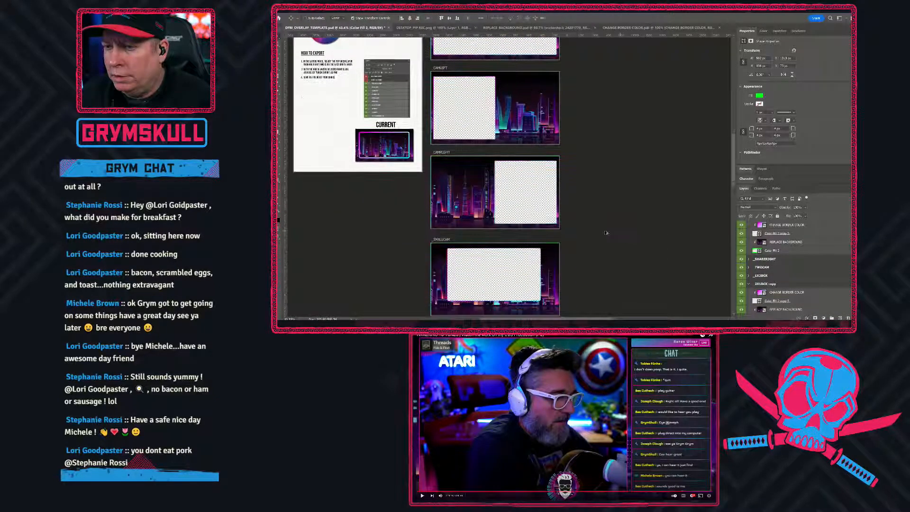
scroll(611, 233, "down", 1)
left_click_drag(566, 177, 455, 57)
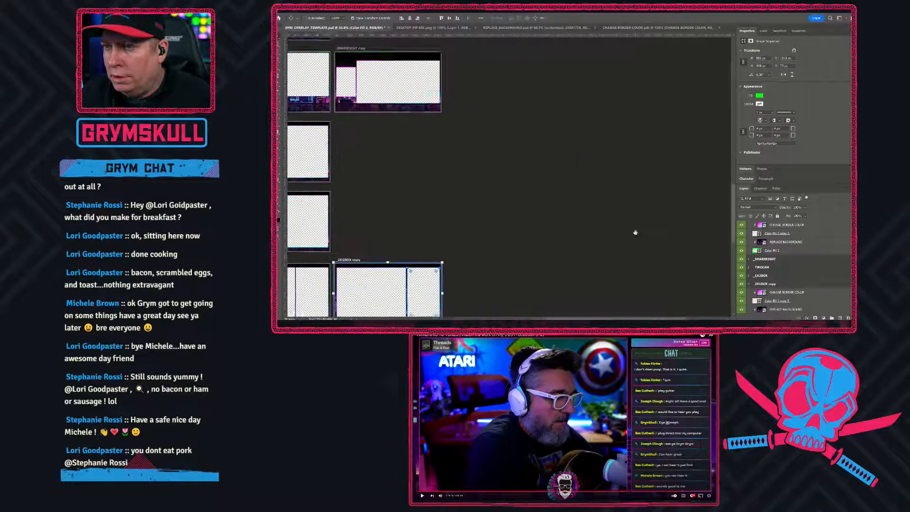
left_click_drag(504, 199, 616, 102)
left_click_drag(594, 166, 594, 163)
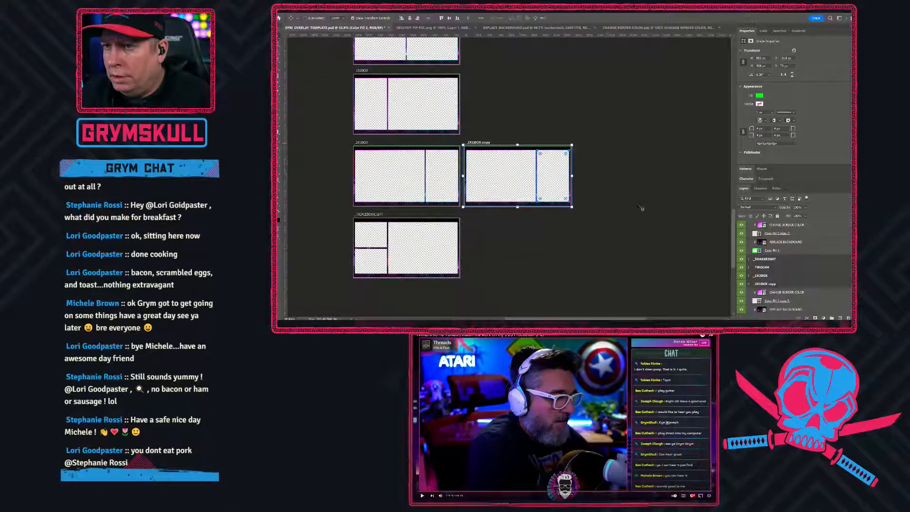
key("ctrl+t")
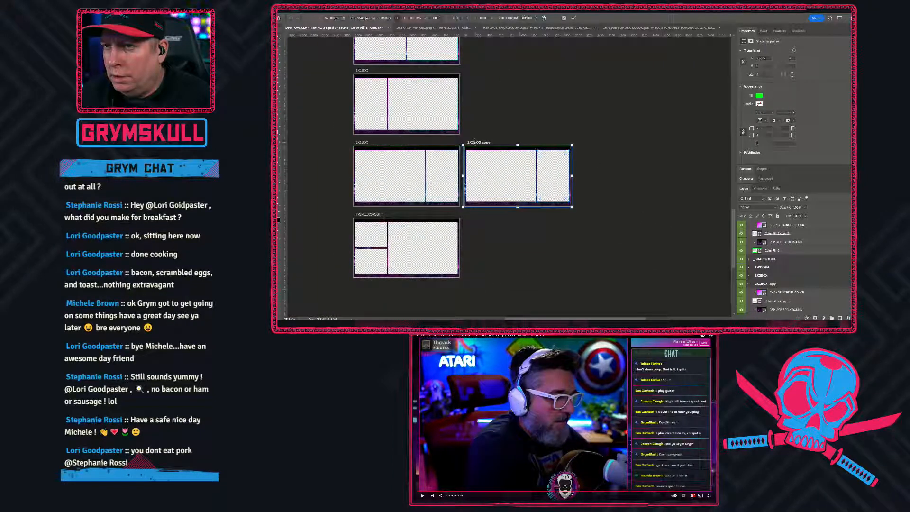
key("Return")
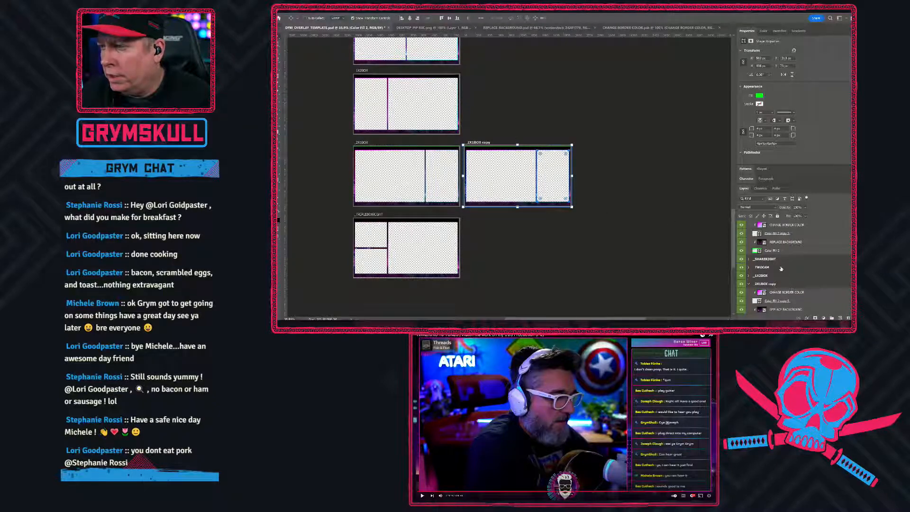
scroll(783, 263, "down", 3)
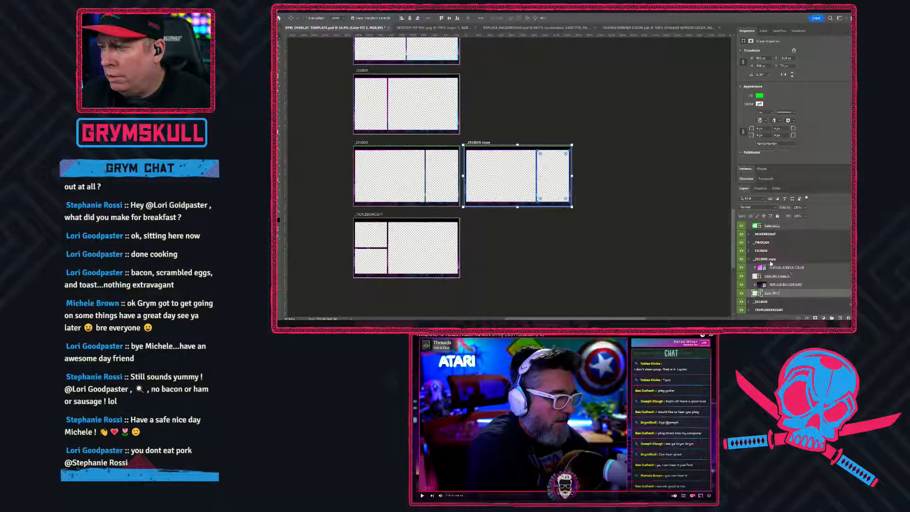
left_click(770, 260)
key("ctrl+v")
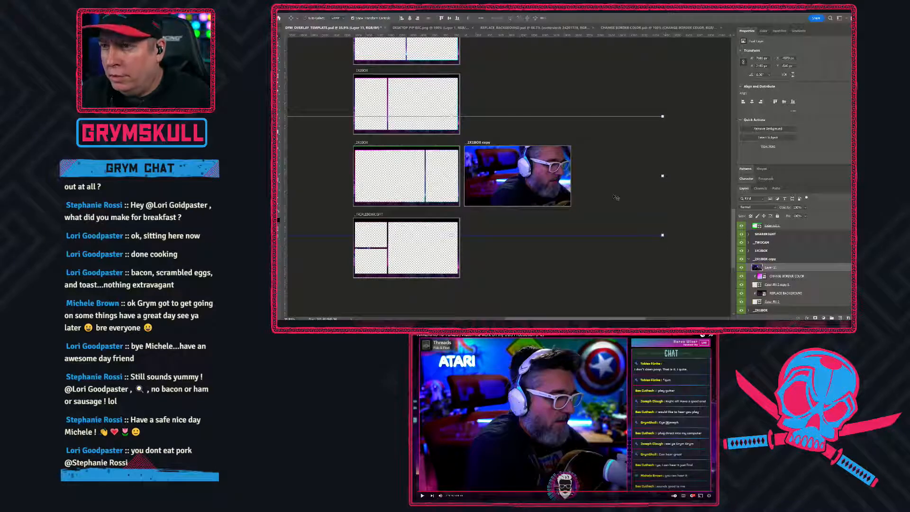
Scale the pasted reference frame down to roughly the _2X1BOX copy artboard's size and move it over the artboard
left_click(662, 116)
left_click_drag(664, 115, 576, 152)
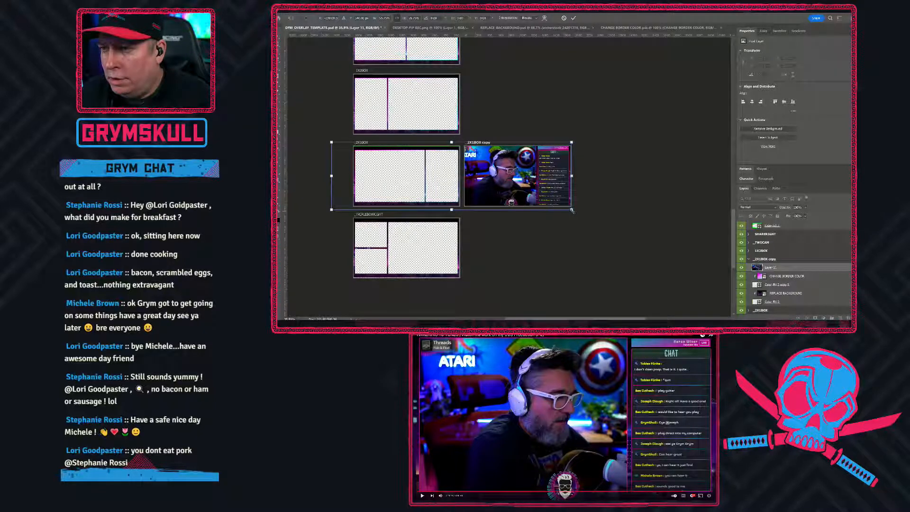
left_click_drag(572, 210, 562, 206)
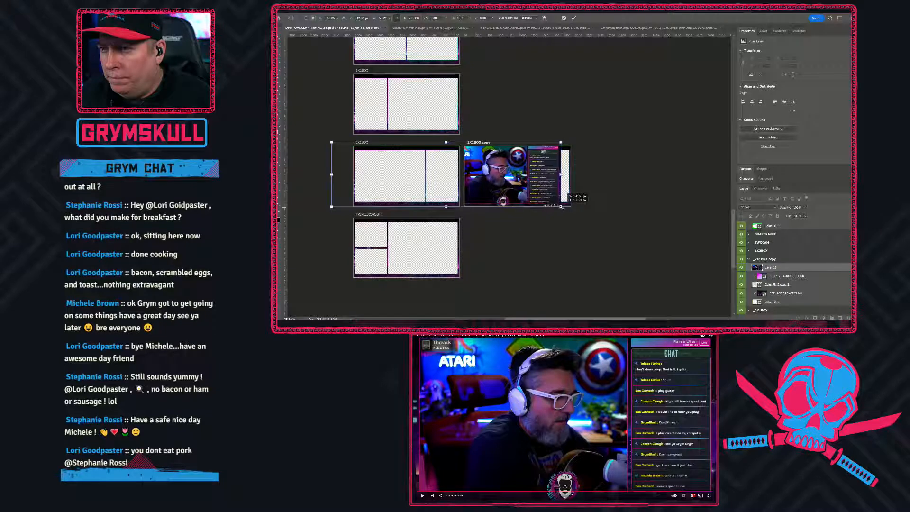
left_click_drag(561, 142, 548, 147)
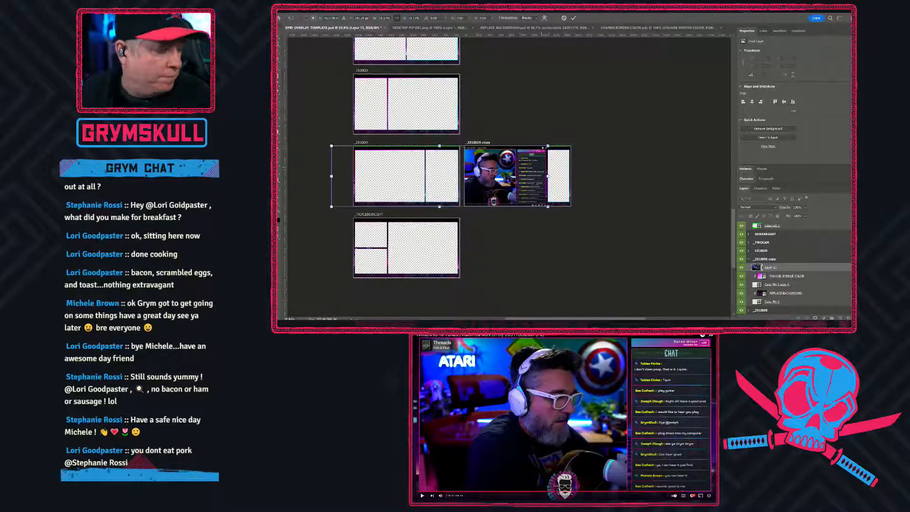
left_click_drag(517, 174, 540, 174)
scroll(545, 190, "up", 3)
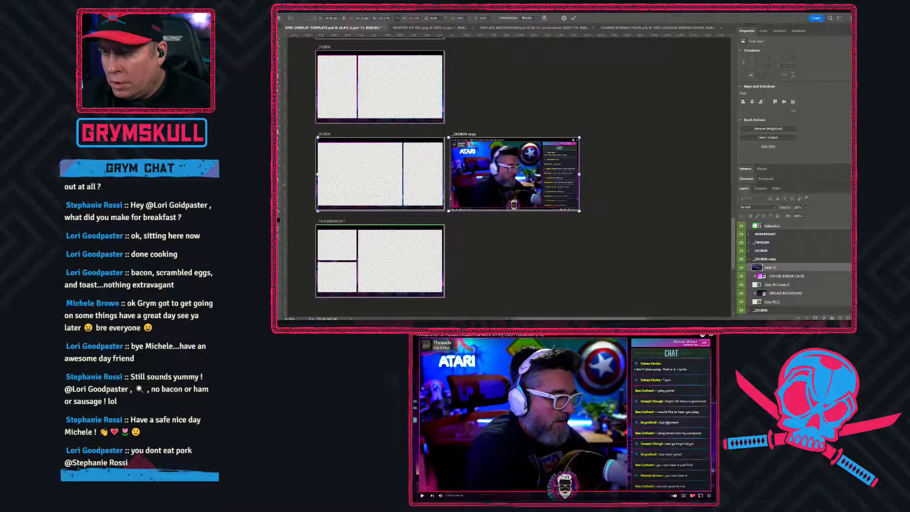
Fine-tune the reference frame's size and position to match the artboard, then place its layer beneath Color Fill 2
scroll(534, 185, "up", 3)
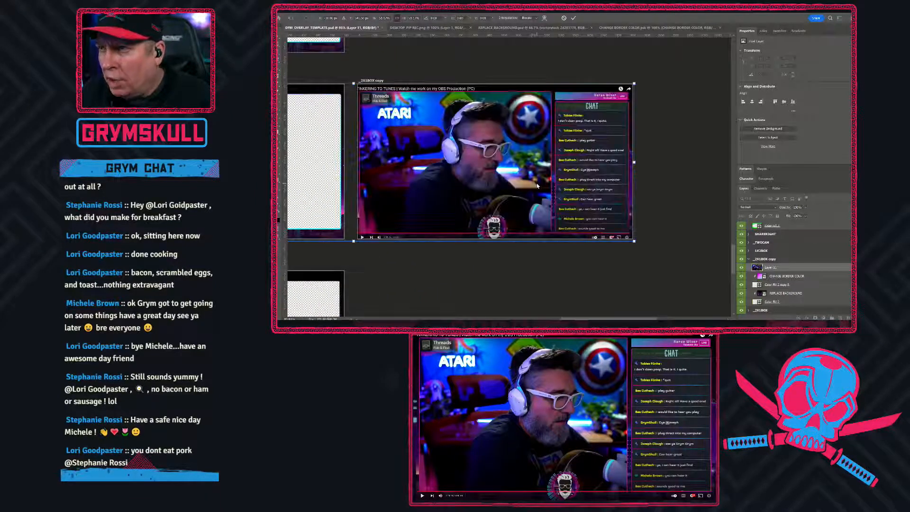
left_click_drag(537, 185, 535, 185)
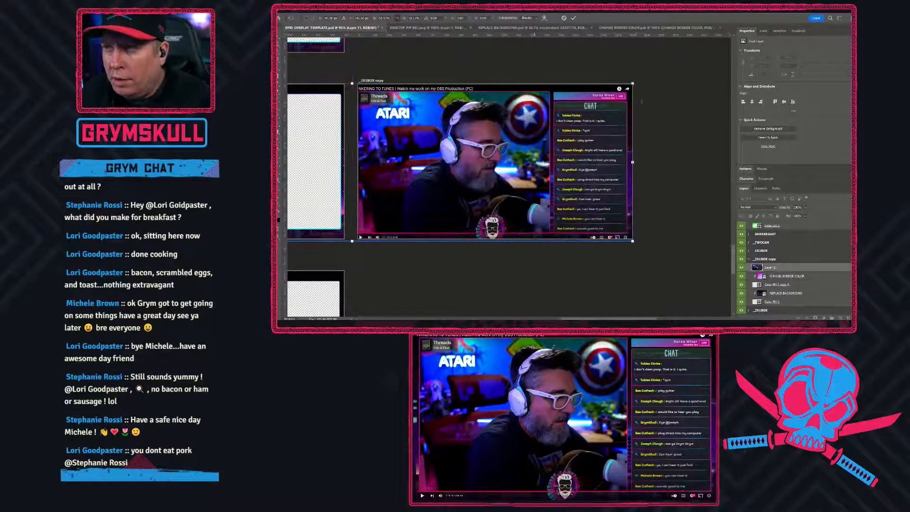
left_click_drag(462, 209, 467, 209)
left_click_drag(639, 242, 633, 239)
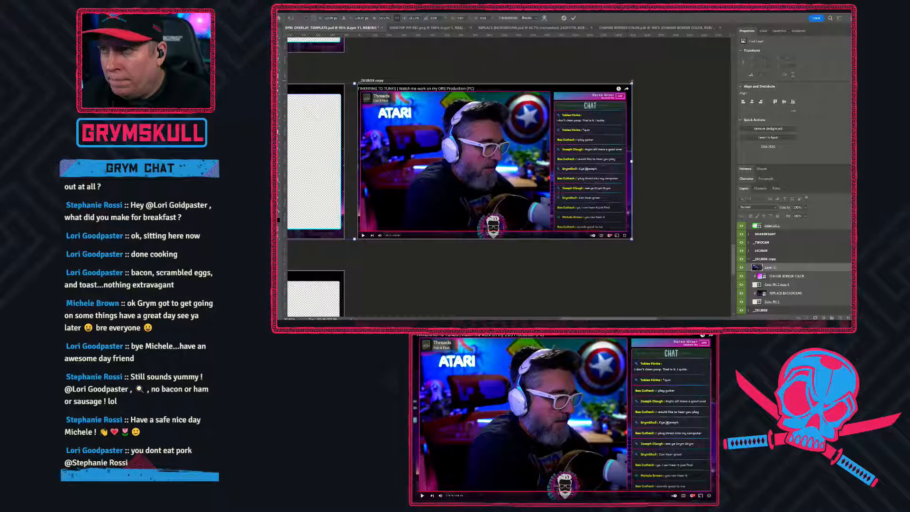
key("Right")
key("Right")
key("Right")
key("Right")
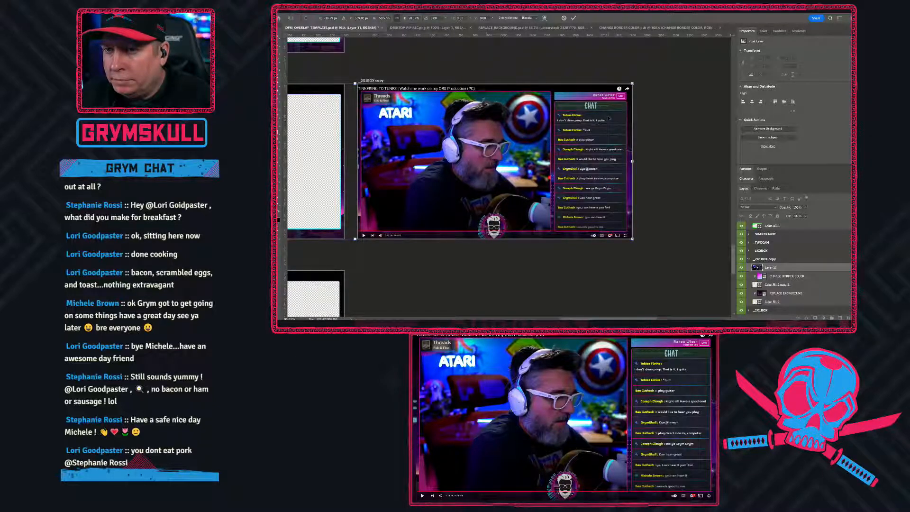
left_click_drag(796, 269, 793, 306)
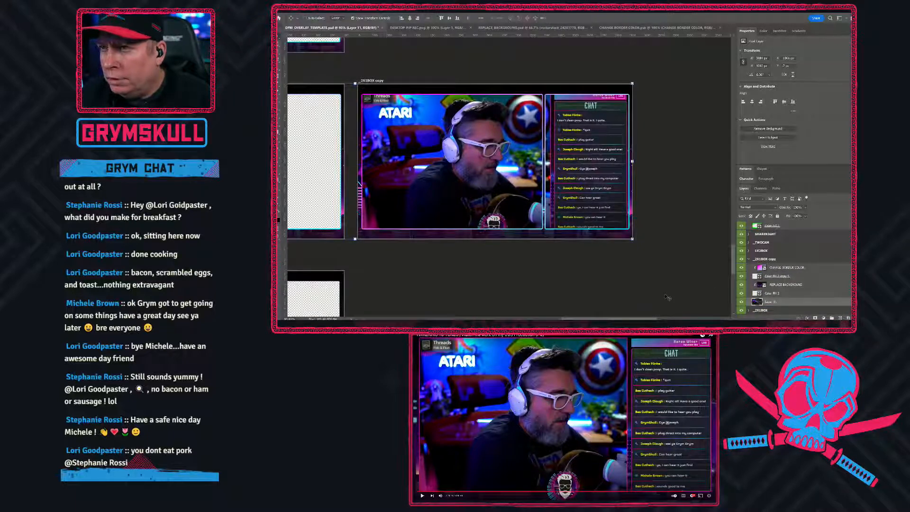
On the Color Fill 2 layer, extend the camera cutout's right edge slightly toward the chat box
left_click(772, 293)
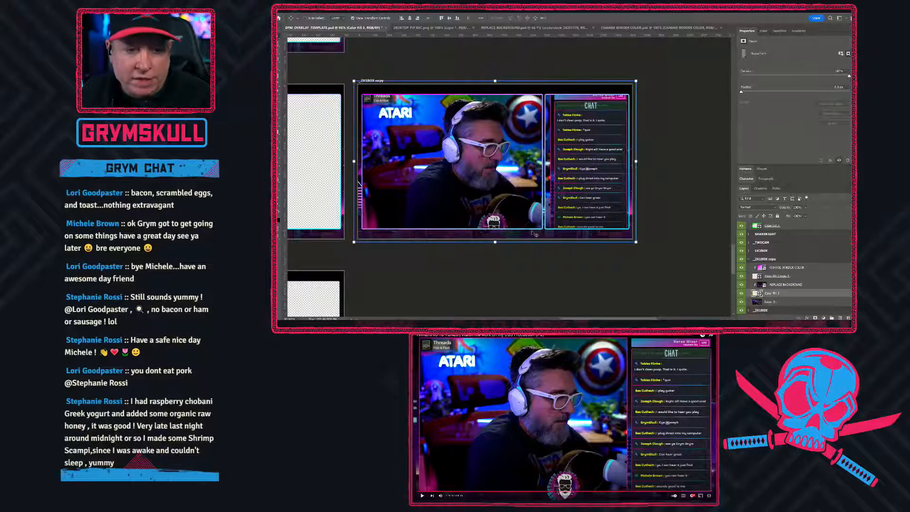
scroll(509, 175, "up", 6)
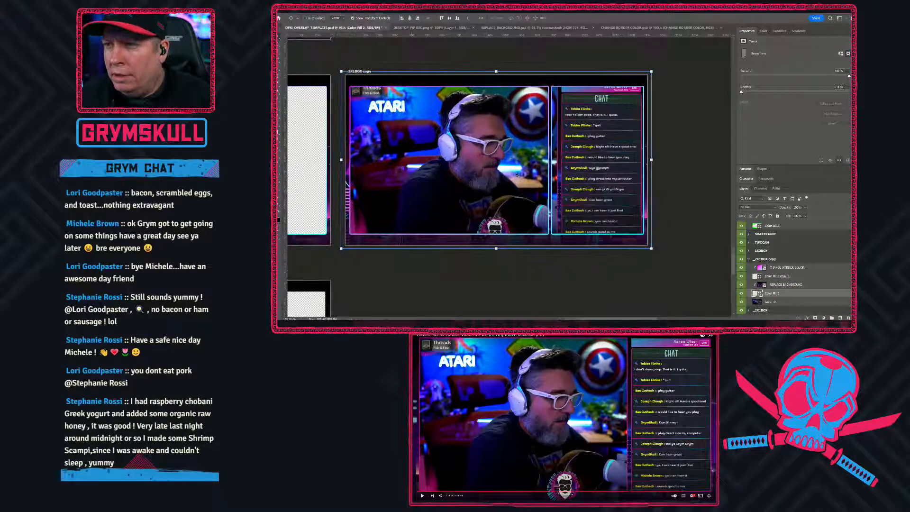
left_click_drag(534, 154, 504, 198)
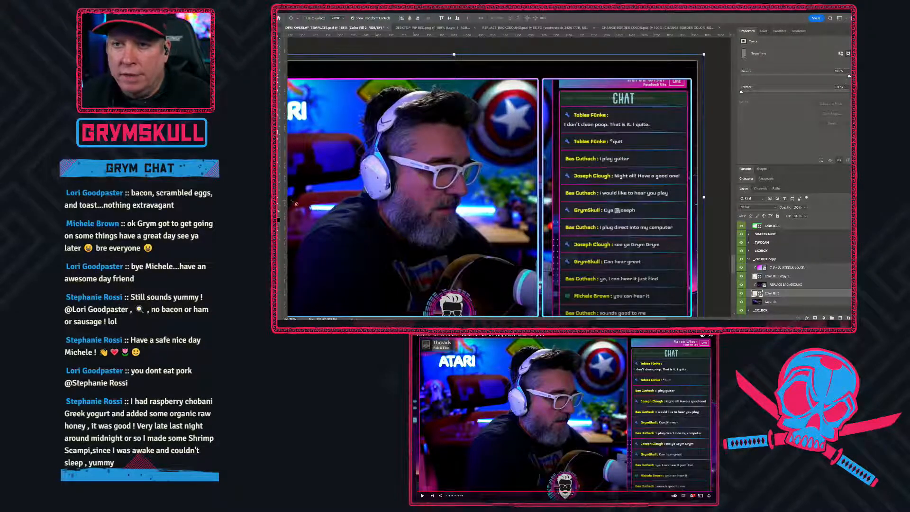
left_click(278, 174)
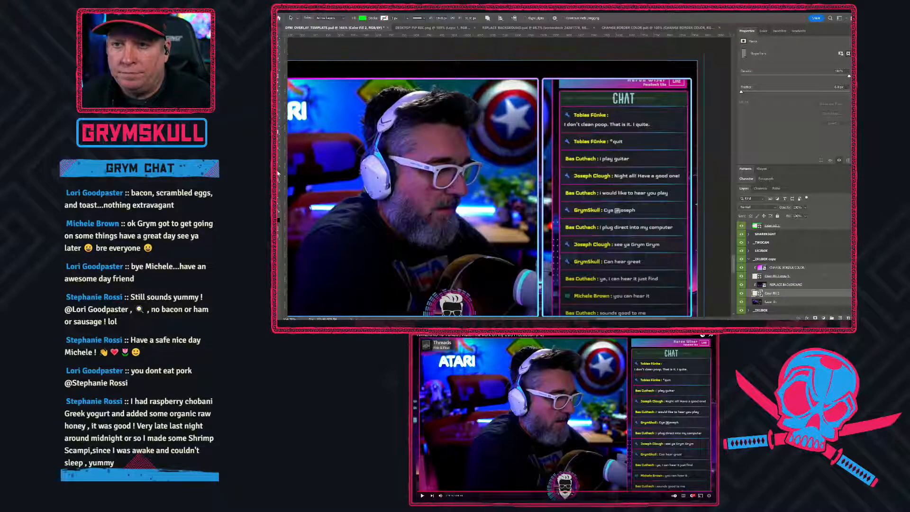
left_click(523, 84)
left_click_drag(538, 197, 543, 198)
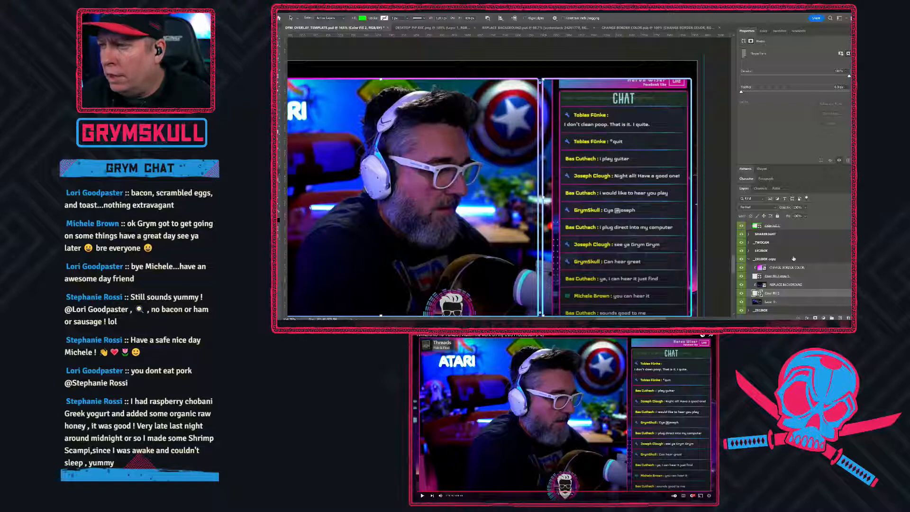
On the border layer, pull the chat box's left edge in to the reference chat and widen the camera box toward it
left_click(768, 276)
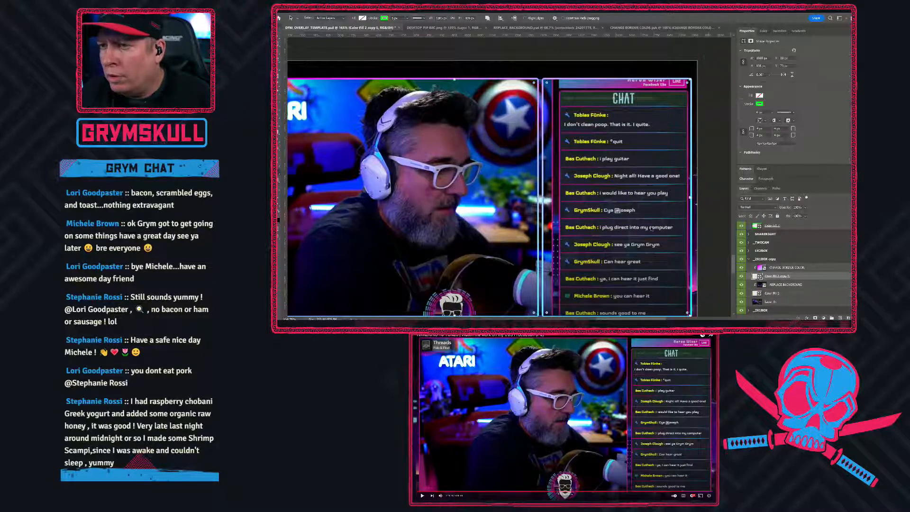
left_click_drag(691, 197, 543, 199)
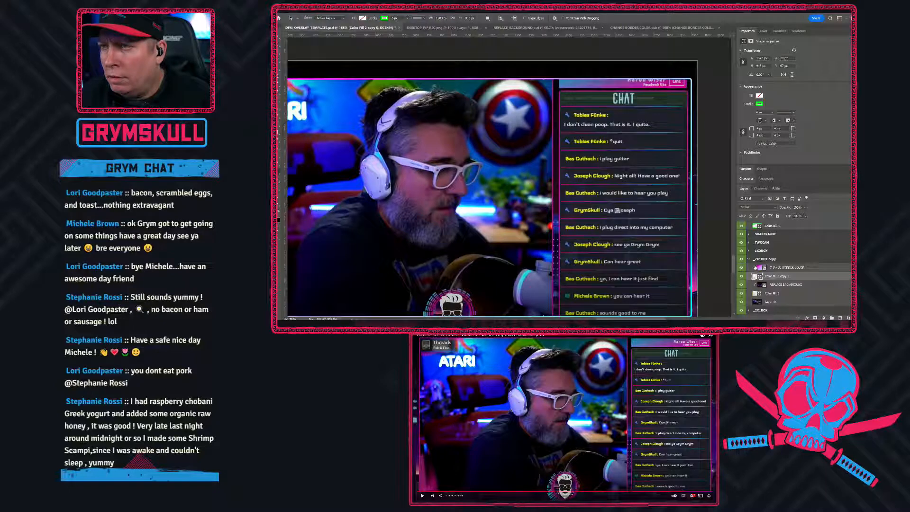
key("ctrl+z")
left_click(564, 169)
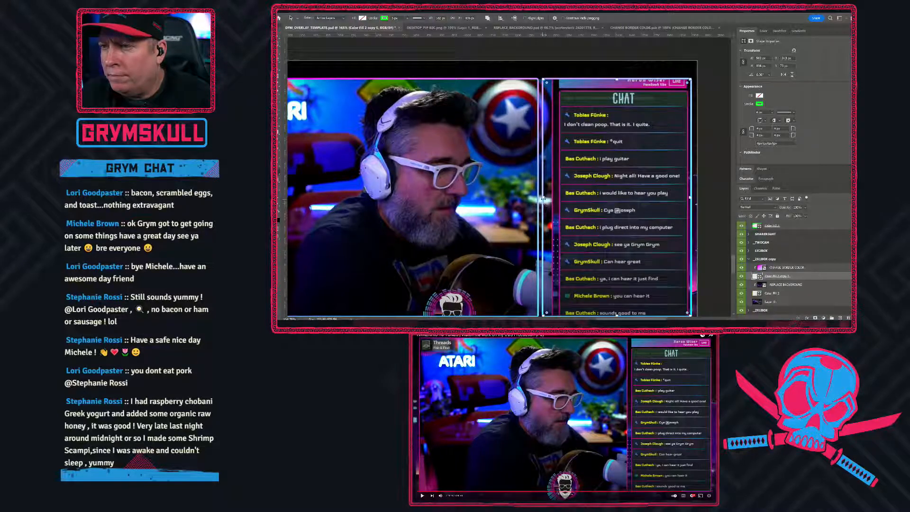
left_click_drag(542, 198, 560, 198)
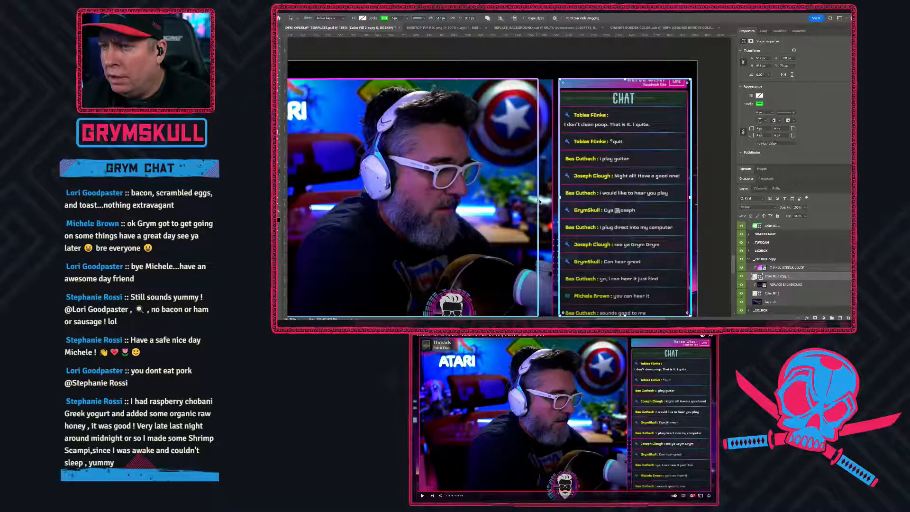
left_click_drag(539, 204, 553, 197)
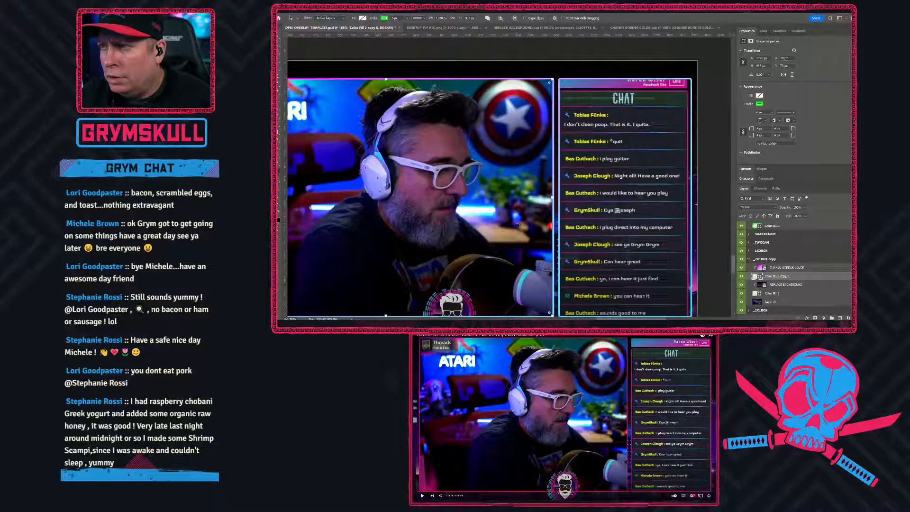
Bring the chat border's right edge in slightly and lower its top edge below the reference's pink header bar
left_click(692, 206)
left_click_drag(690, 198, 688, 199)
left_click_drag(625, 79, 627, 90)
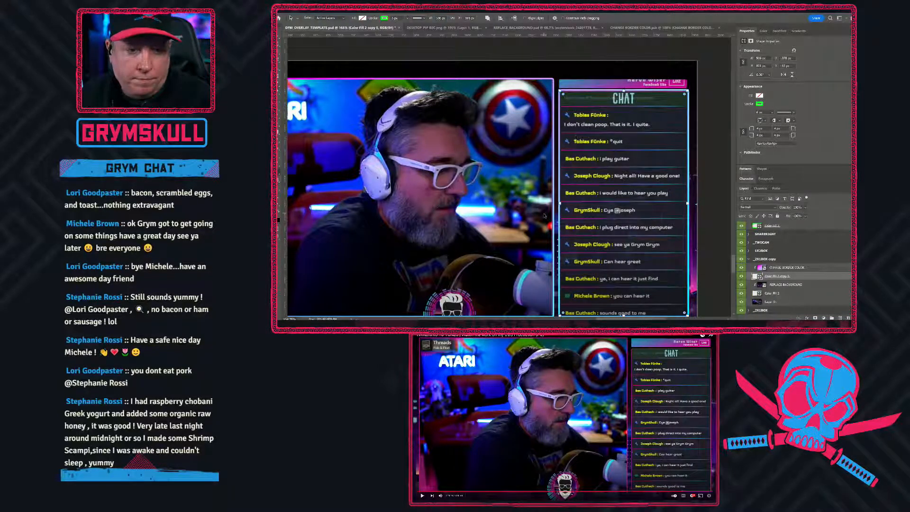
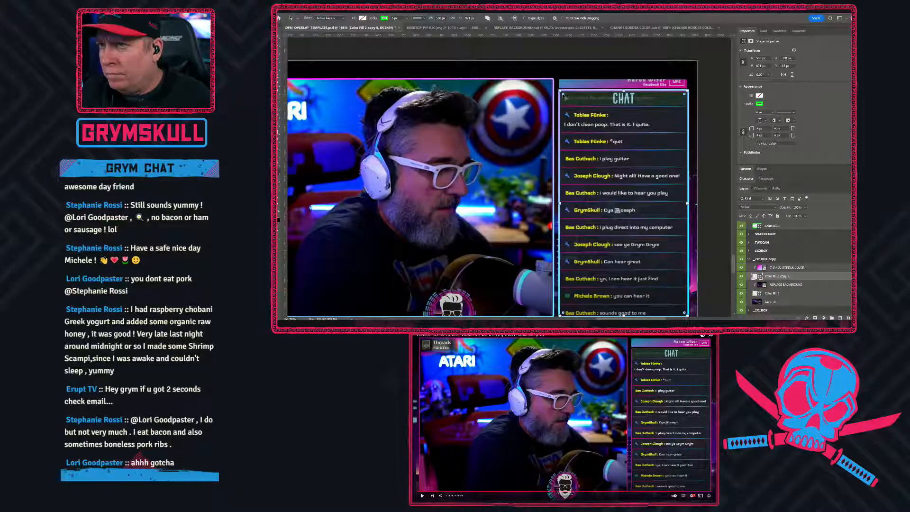
Select the camera box's border and reduce its stroke width, trying 2 px among the values
scroll(563, 96, "up", 5)
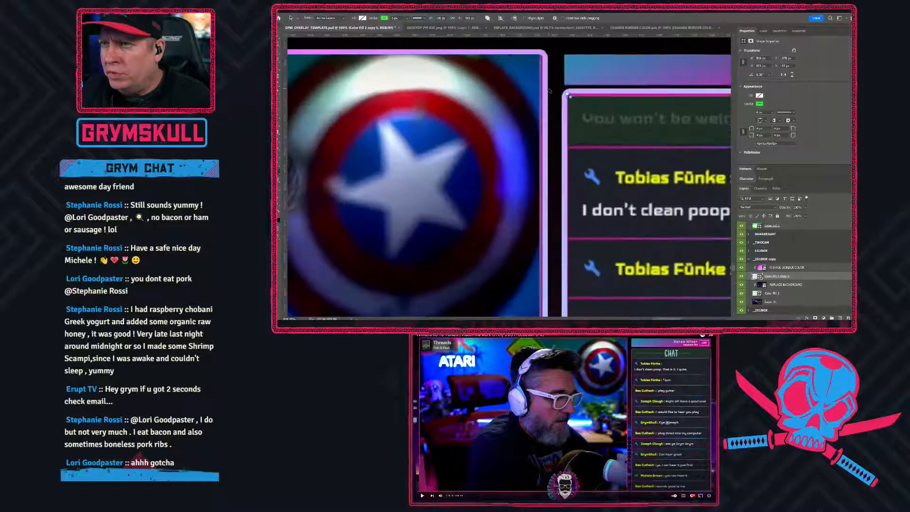
scroll(550, 91, "down", 1)
left_click(540, 61)
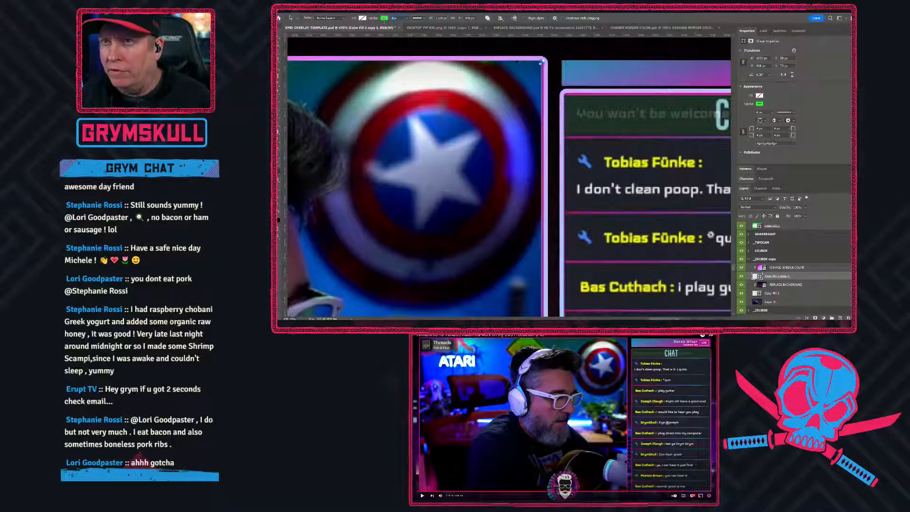
key("Tab")
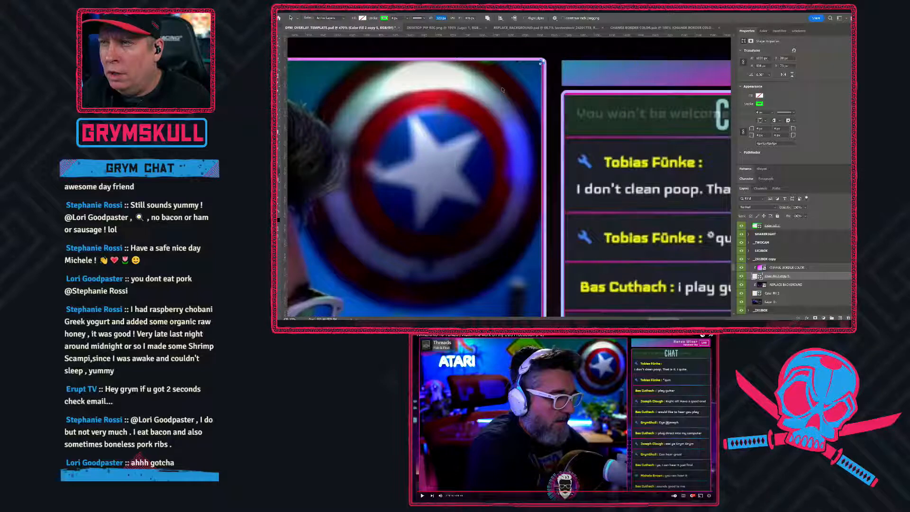
left_click(393, 19)
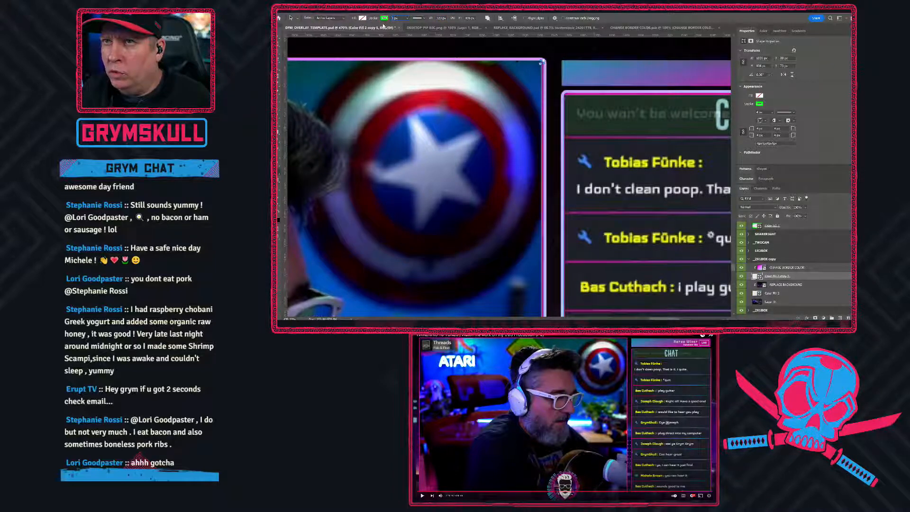
type("2")
key("Tab")
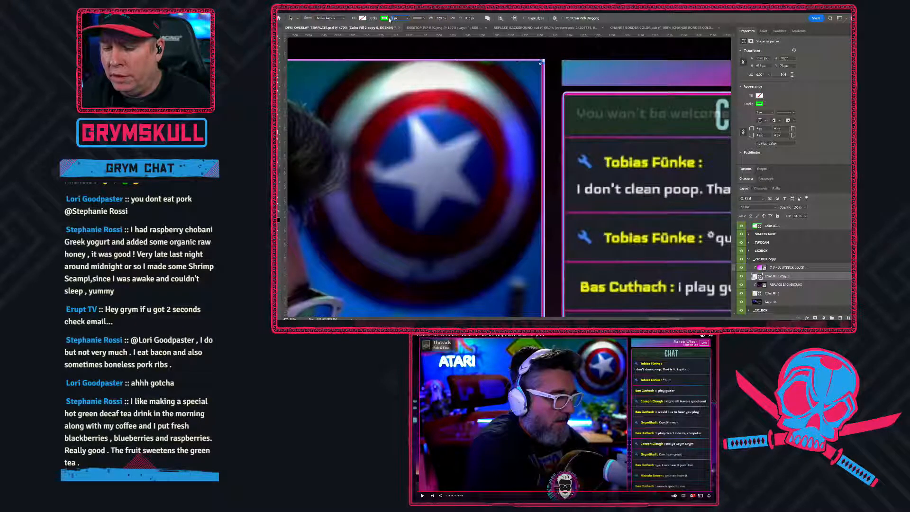
key("Tab")
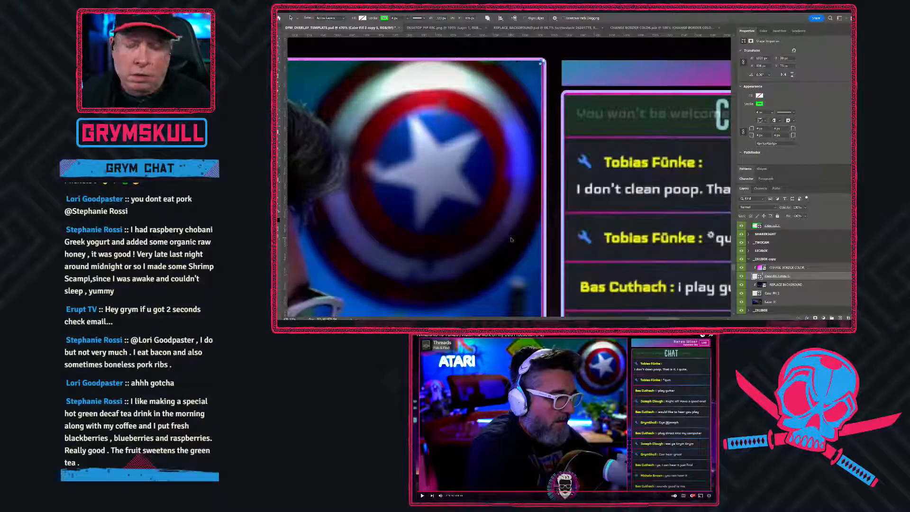
Pull the camera border's right edge in slightly and nudge the chat border's left edge to line up with the reference chat
scroll(520, 262, "down", 5)
scroll(520, 235, "down", 1)
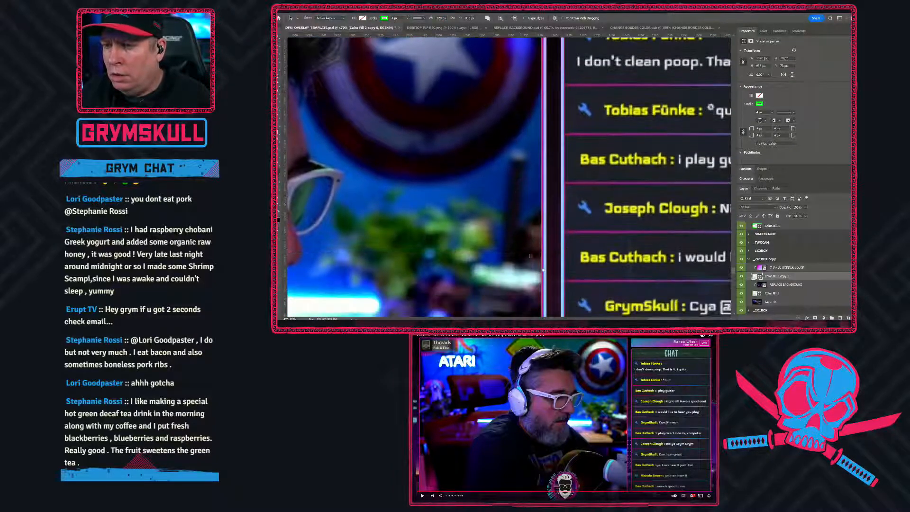
left_click_drag(543, 272, 540, 271)
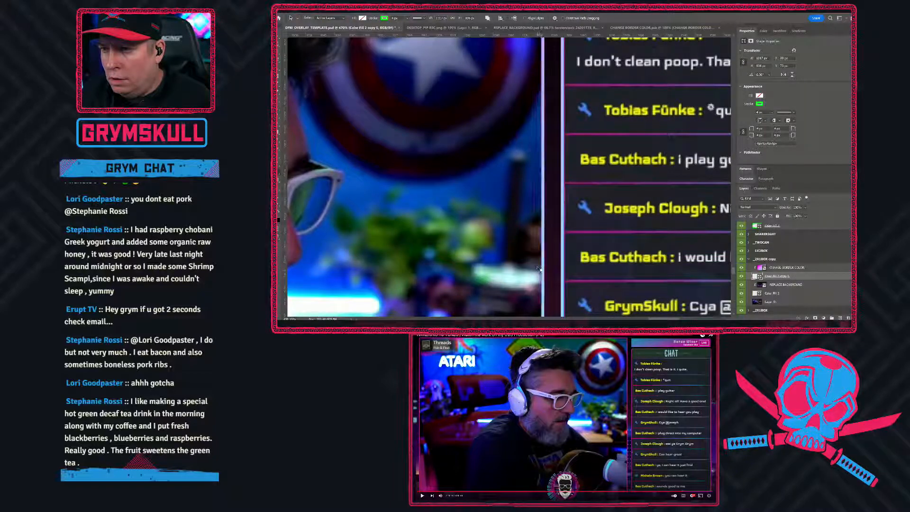
left_click(563, 284)
left_click_drag(564, 285, 565, 285)
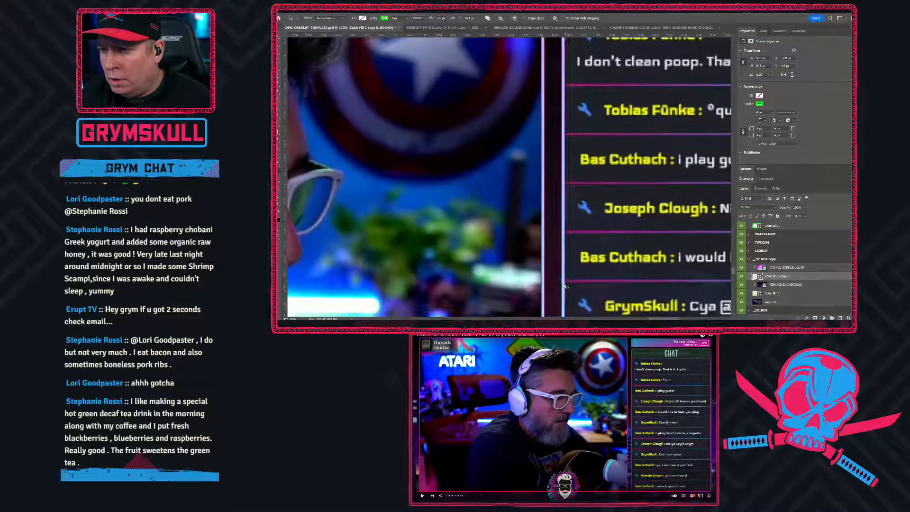
Fine-tune the chat border's top, right and bottom edges so they follow the outline of the reference chat
scroll(586, 161, "down", 5)
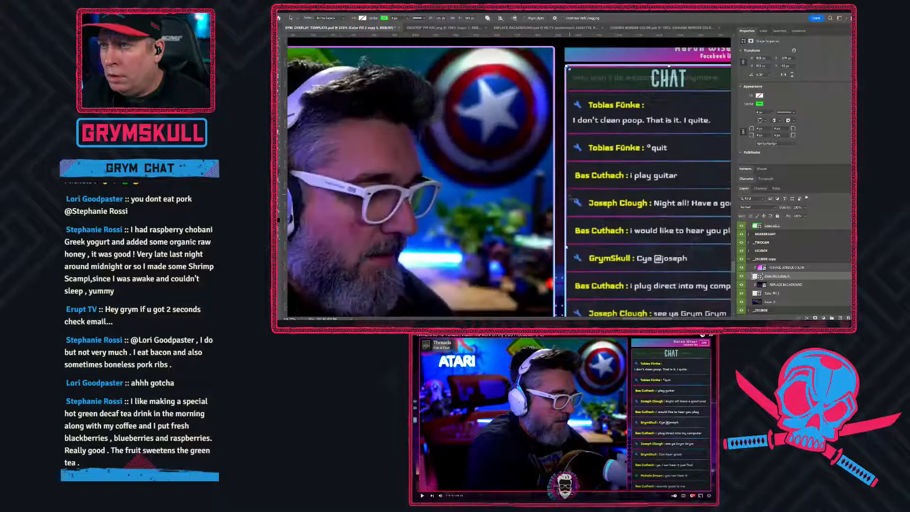
scroll(585, 161, "up", 3)
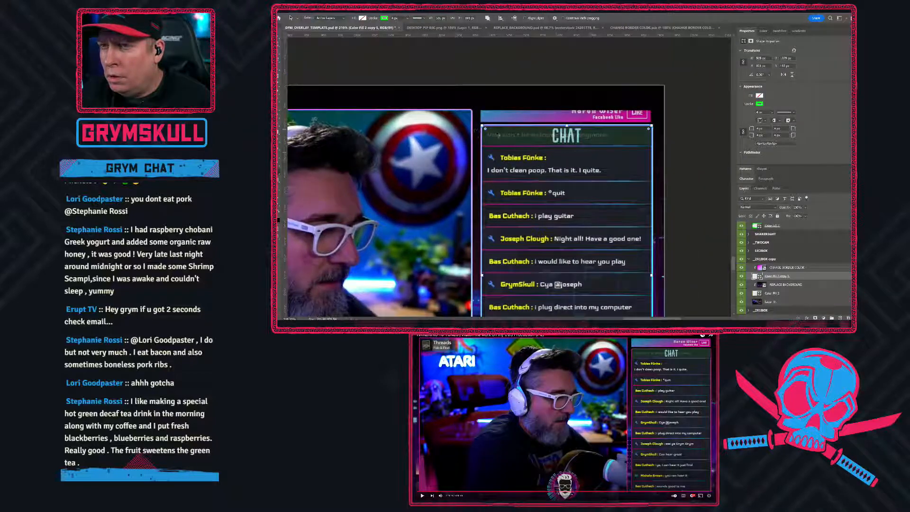
scroll(520, 135, "up", 1)
left_click_drag(596, 119, 597, 121)
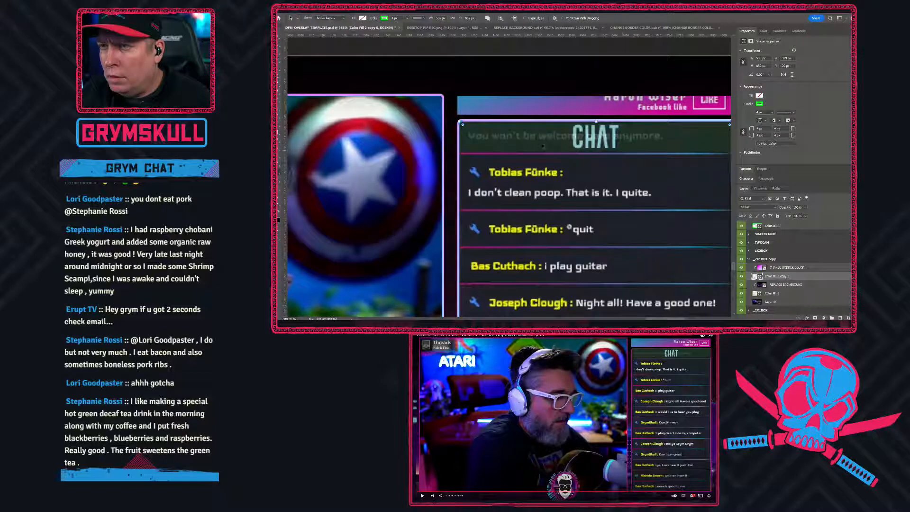
left_click_drag(601, 204, 547, 197)
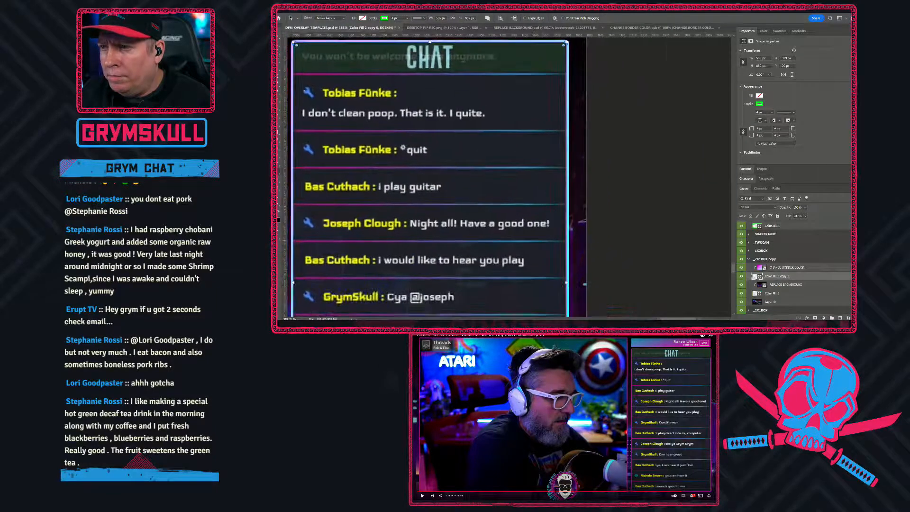
left_click_drag(566, 283, 566, 284)
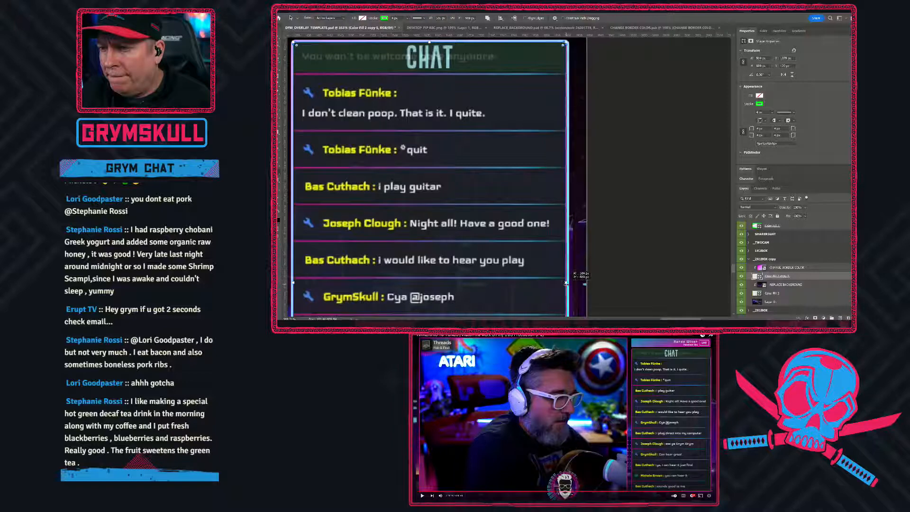
scroll(511, 237, "down", 3)
scroll(511, 237, "down", 5)
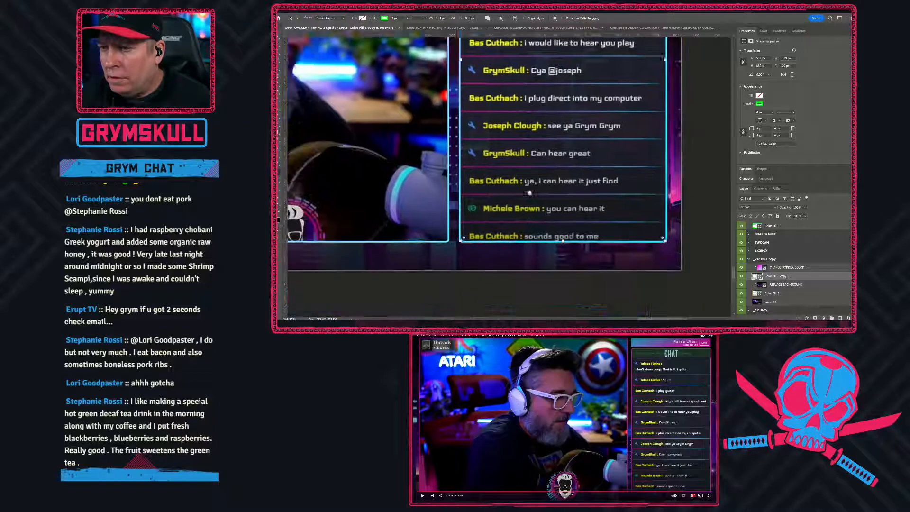
mouse_move(568, 215)
left_mouse_down()
mouse_move(570, 244)
mouse_move(574, 179)
mouse_move(562, 215)
left_mouse_up()
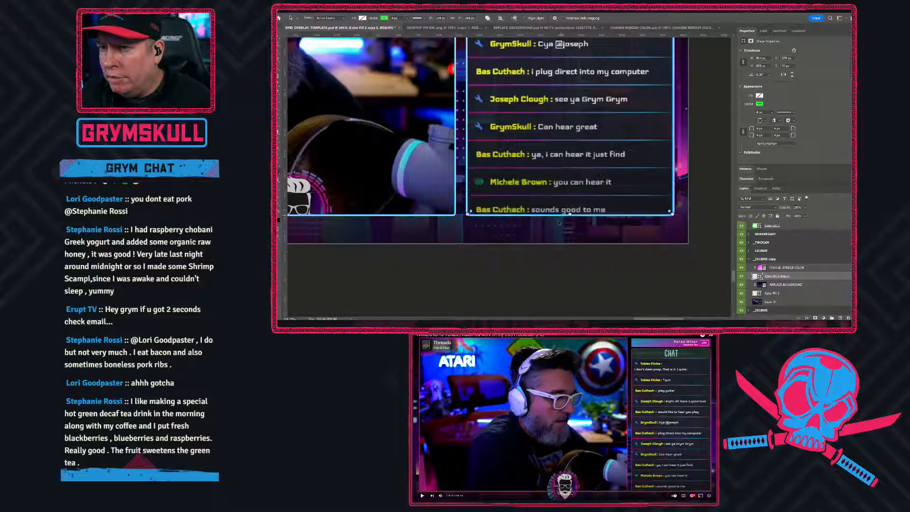
Raise the camera border's top edge above the reference camera image, toward the upper edge of the artboard
left_click_drag(426, 224, 501, 223)
left_click_drag(389, 155, 535, 194)
left_click_drag(323, 131, 547, 161)
left_click_drag(486, 176, 458, 97)
left_click_drag(460, 129, 550, 289)
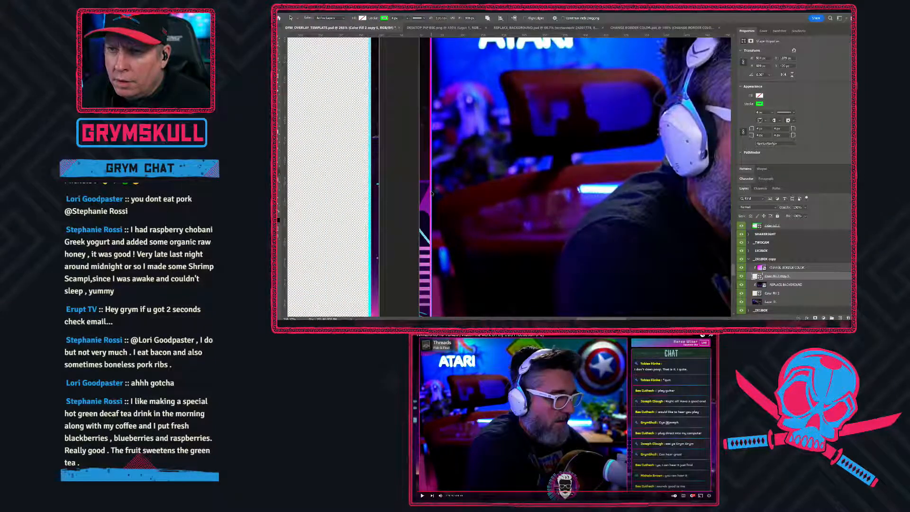
left_click_drag(432, 173, 391, 305)
left_click_drag(598, 149, 588, 102)
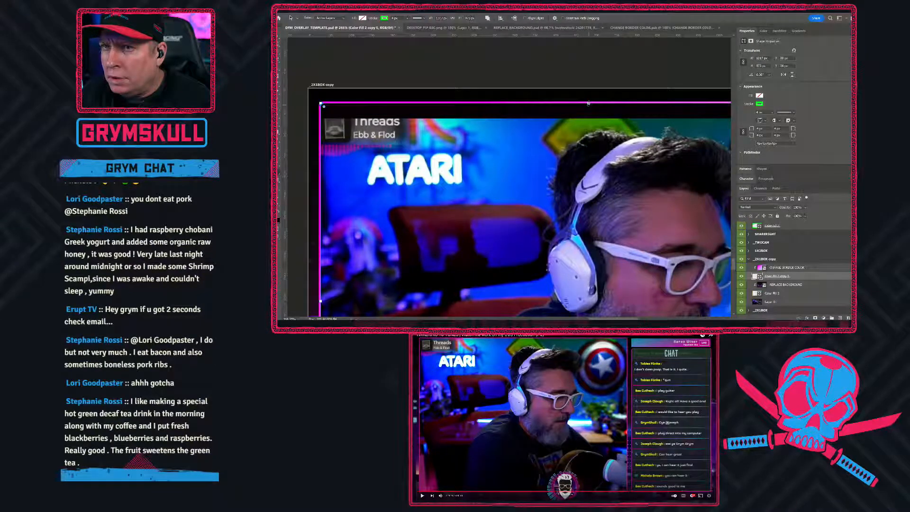
On the Color Fill 2 layer, raise the camera cutout's top edge toward the camera border
left_click(759, 294)
scroll(536, 121, "up", 5)
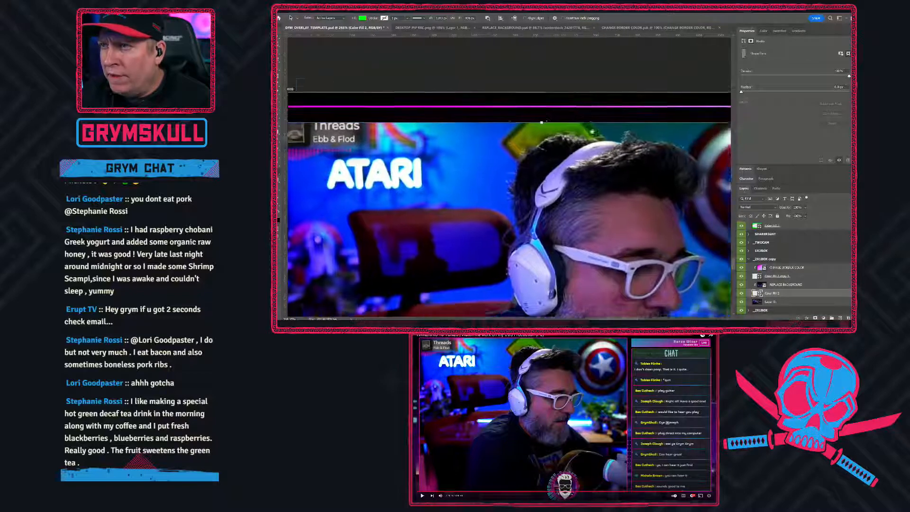
left_click_drag(460, 132, 462, 122)
left_click_drag(548, 220, 440, 138)
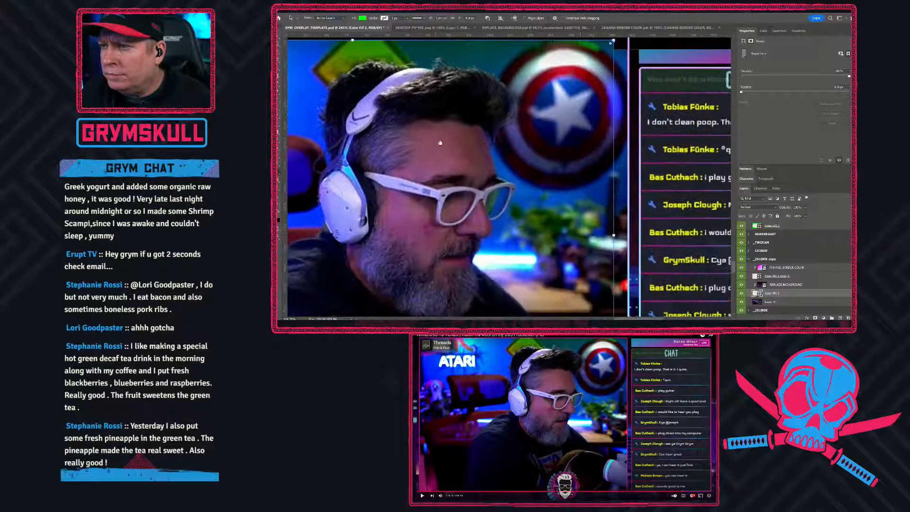
Separate the overlapping cutouts by pulling the chat cutout's left edge back, and set the camera cutout's right edge near its border
left_click_drag(613, 235, 581, 235)
left_click(615, 225)
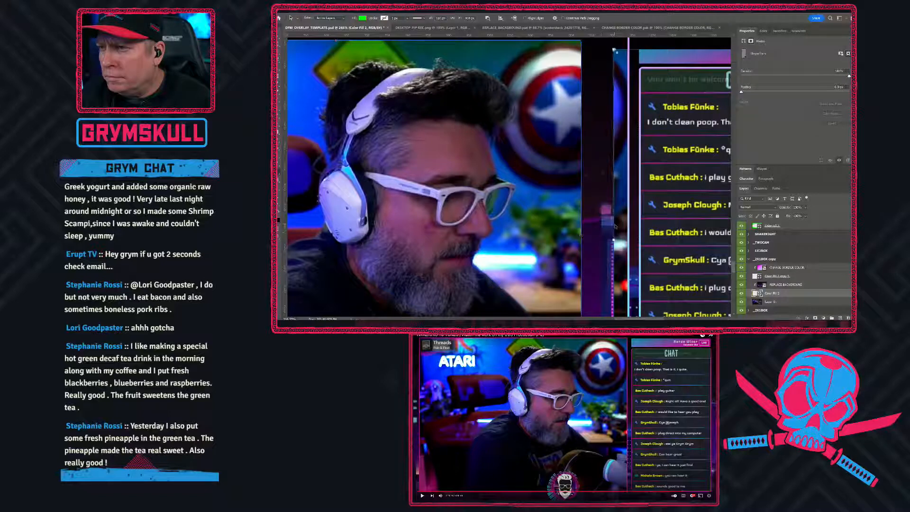
left_click_drag(615, 241, 657, 241)
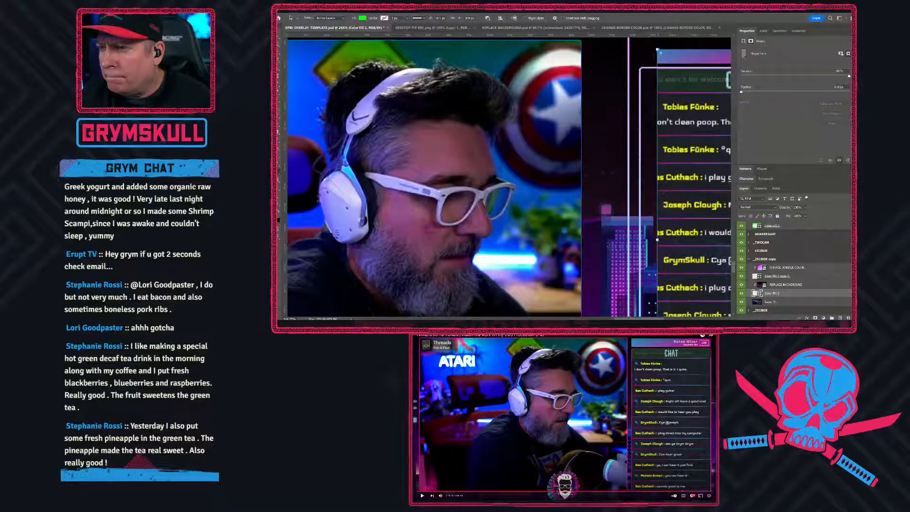
left_click(581, 240)
left_click_drag(582, 235, 634, 235)
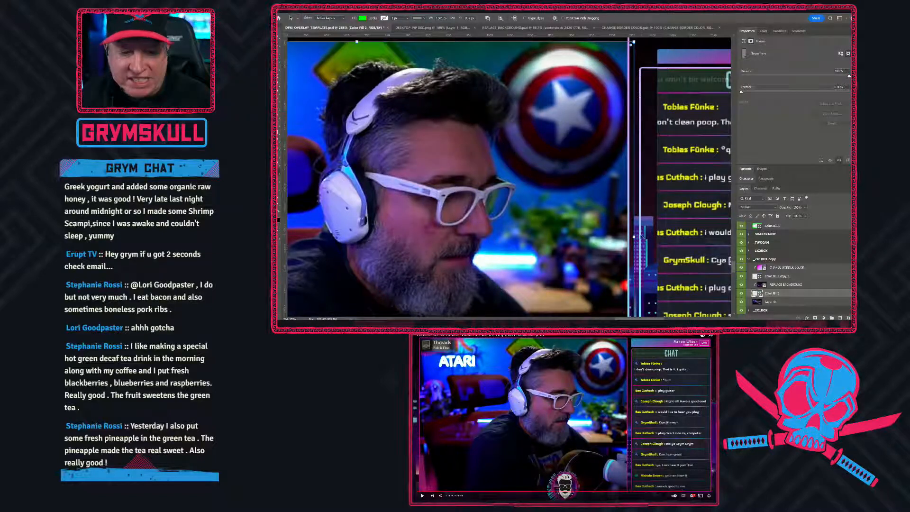
Hide the border layer temporarily and align the camera cutout's right edge and the chat cutout's left edge with the reference frame lines
left_click_drag(632, 239, 590, 142)
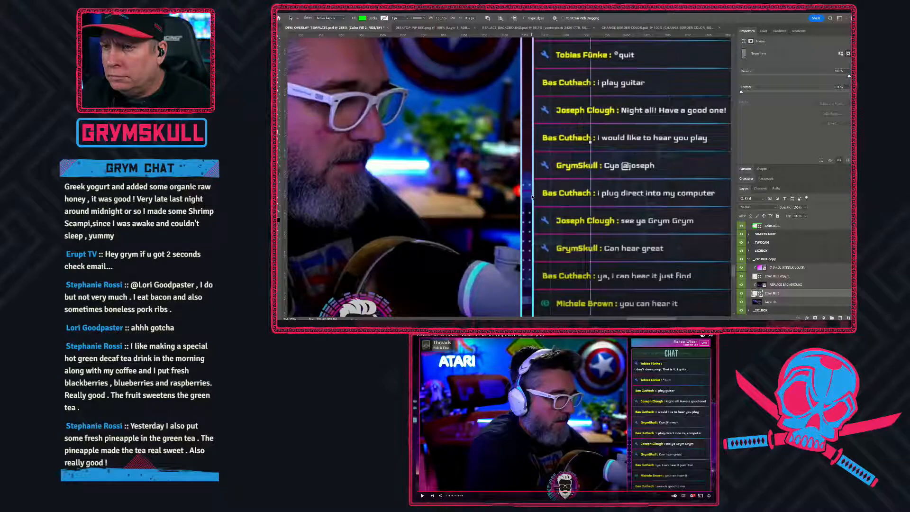
left_click(742, 278)
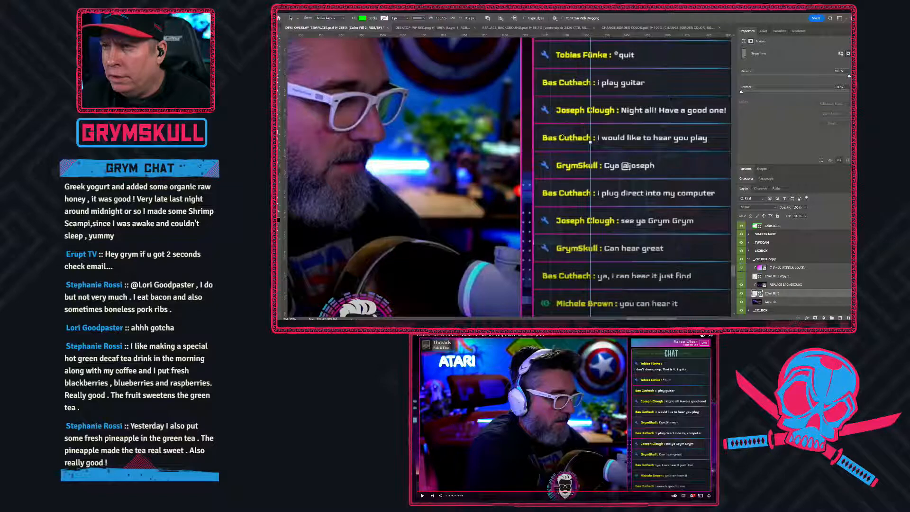
left_click_drag(589, 141, 519, 153)
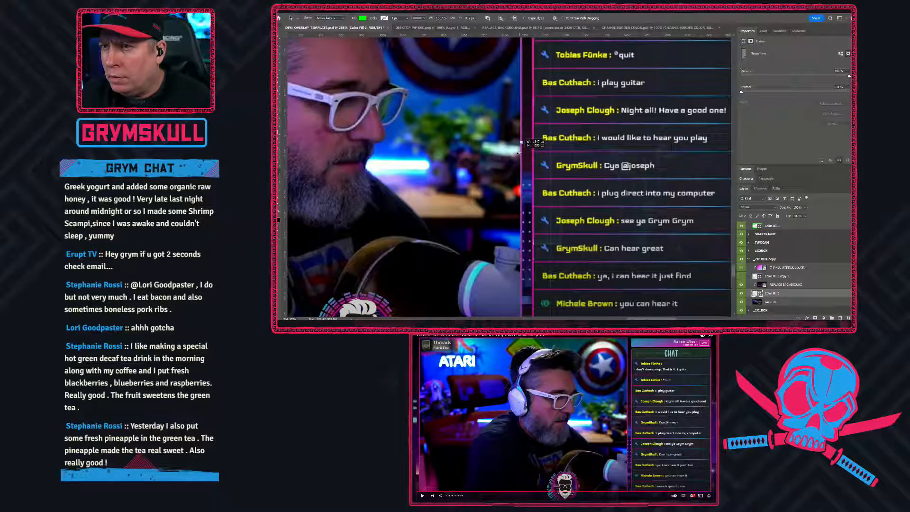
left_click_drag(519, 152, 523, 157)
left_click(551, 151)
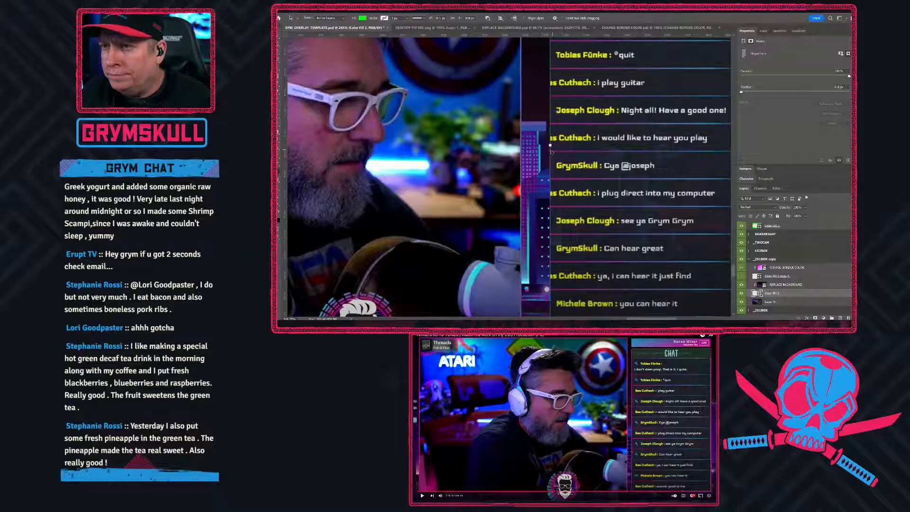
mouse_move(551, 145)
left_mouse_down()
mouse_move(523, 145)
mouse_move(534, 145)
left_mouse_up()
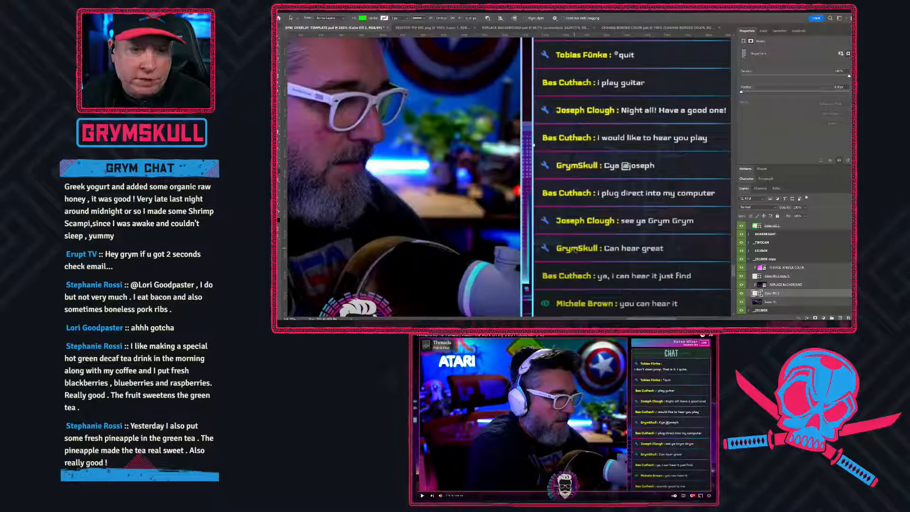
On the border layer, nudge the chat border's right edge to match the reference chat
scroll(573, 233, "down", 1)
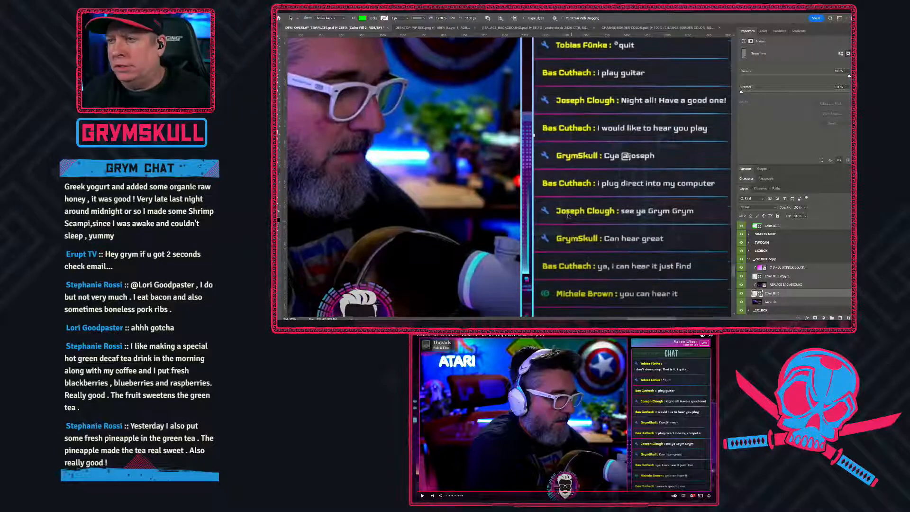
scroll(571, 211, "down", 1)
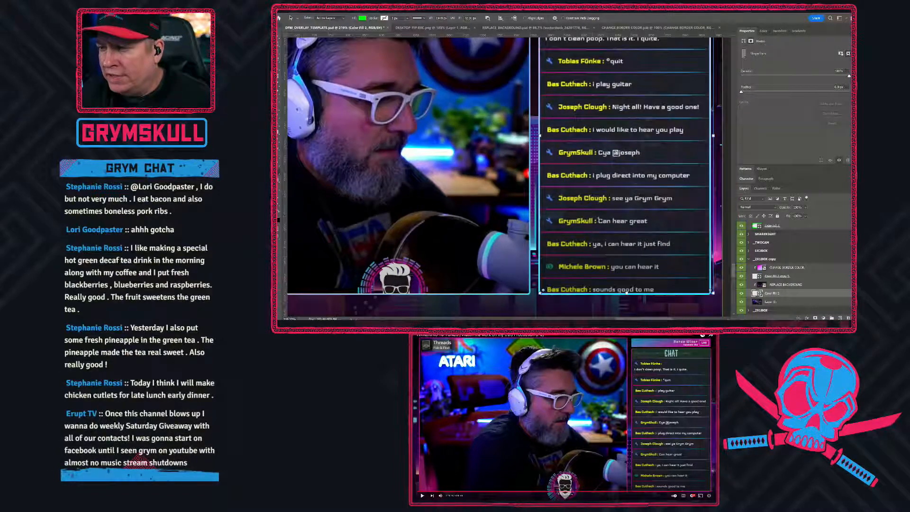
left_click_drag(625, 151, 506, 186)
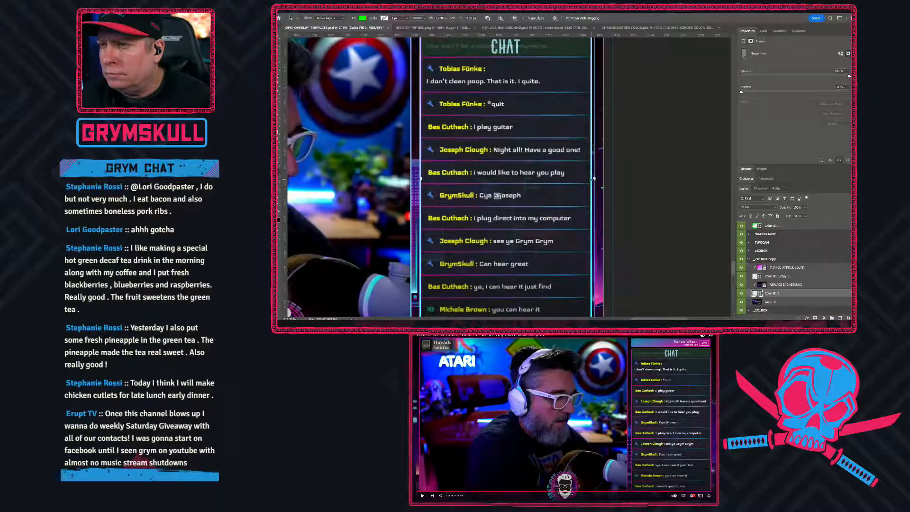
left_click(761, 277)
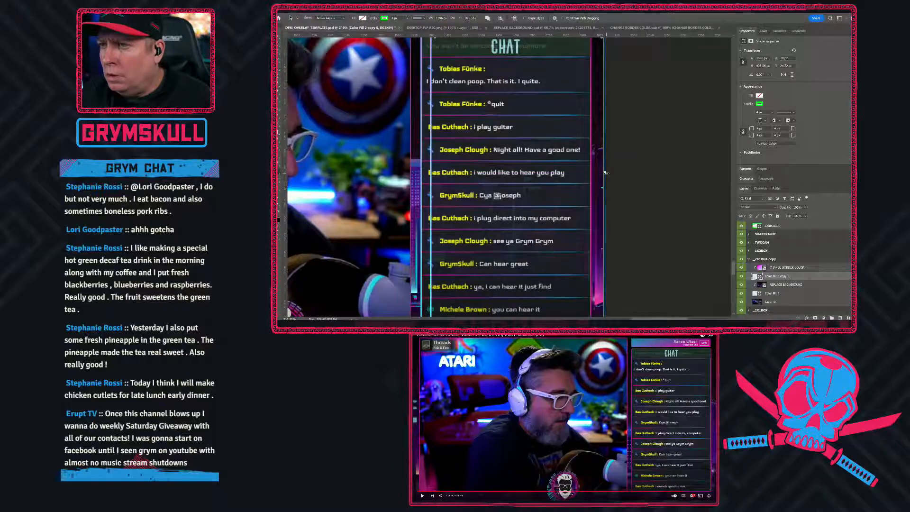
mouse_move(590, 184)
left_mouse_down()
mouse_move(621, 179)
mouse_move(588, 186)
left_mouse_up()
scroll(543, 146, "up", 2)
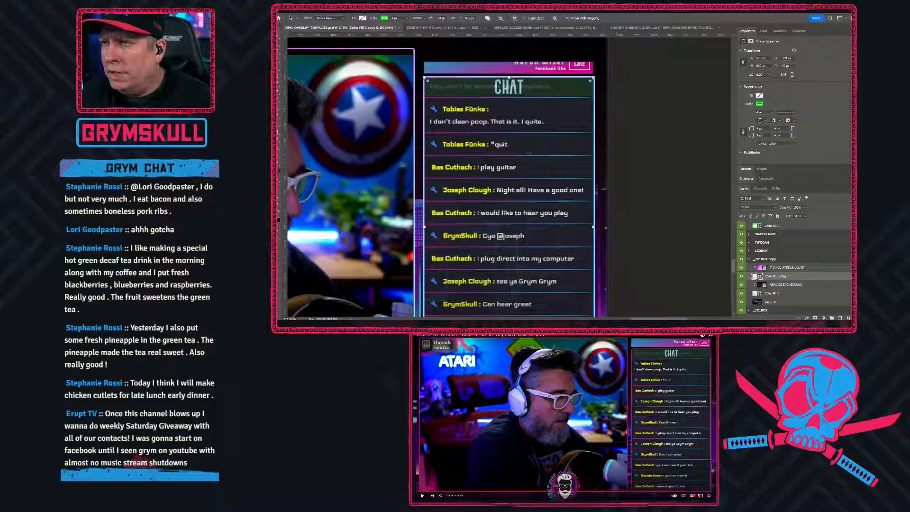
On the Color Fill 2 layer, lower the chat cutout's top edge and pull its right edge in to meet the chat border
left_click(515, 68)
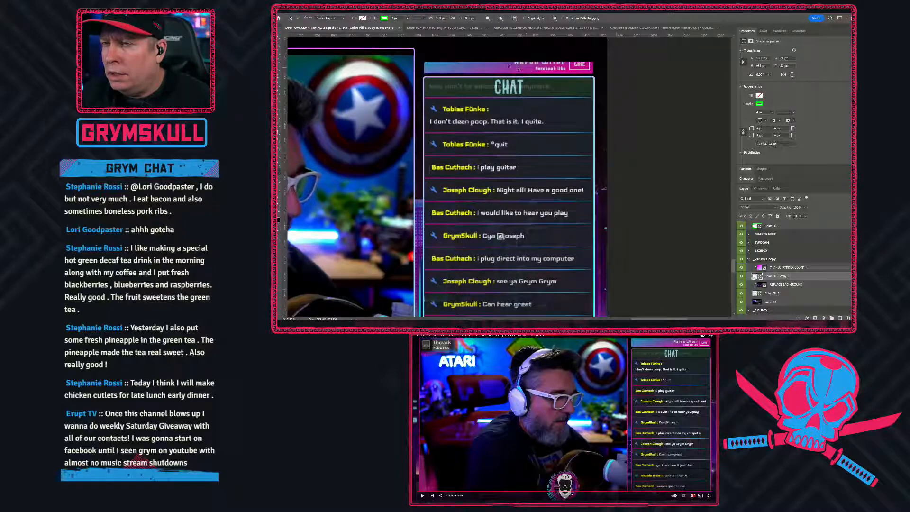
left_click(771, 293)
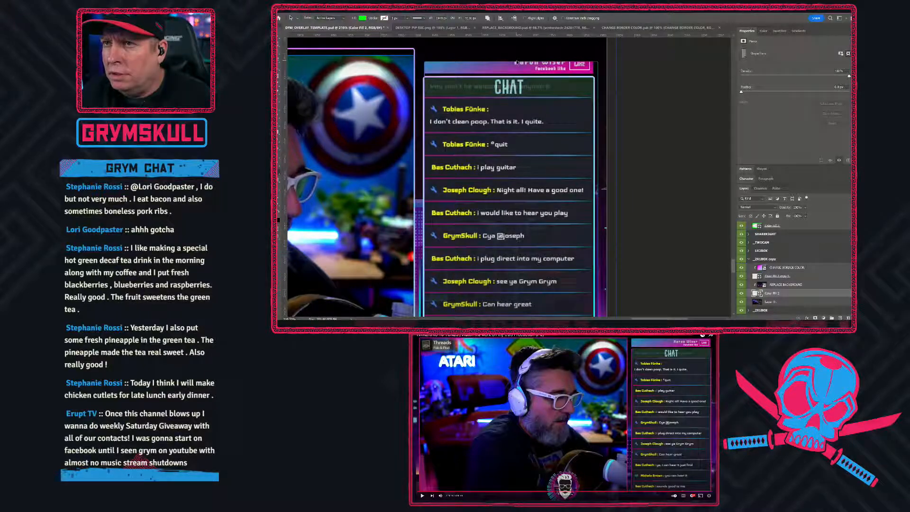
left_click(511, 72)
left_click_drag(511, 72, 511, 78)
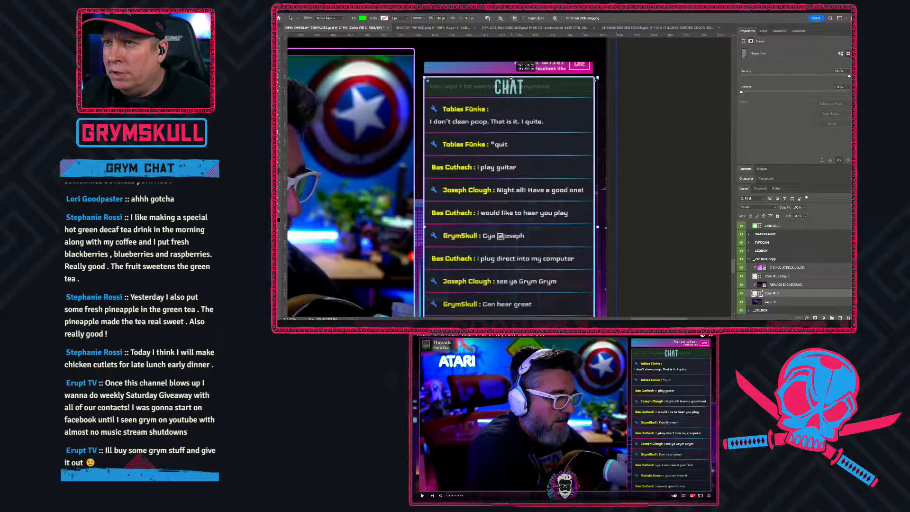
left_click_drag(598, 227, 593, 227)
Check the bottom edges and the whole artboard, and raise the camera cutout's top edge to the camera border
left_click_drag(506, 227, 542, 205)
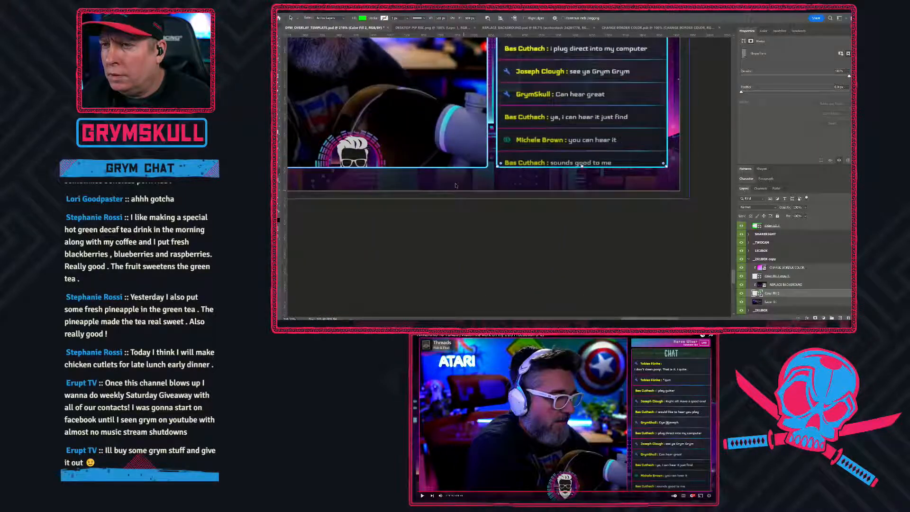
scroll(441, 182, "down", 5)
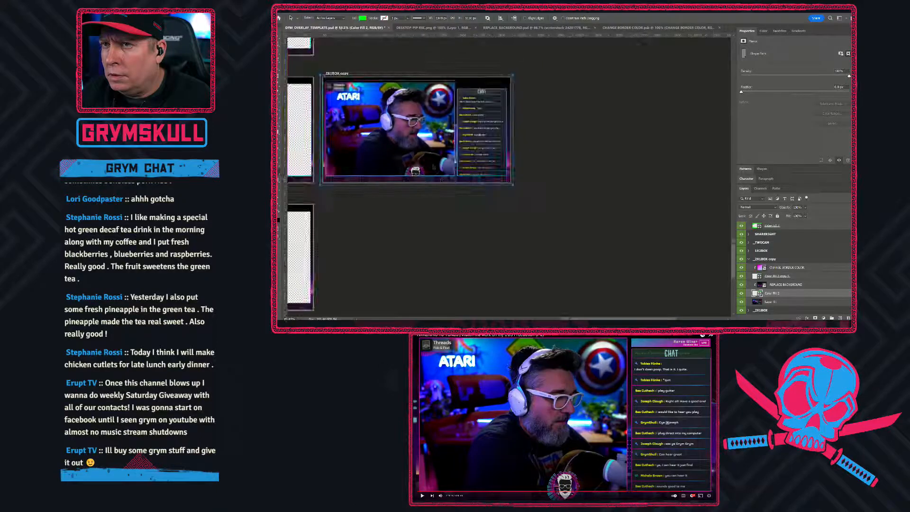
scroll(411, 154, "up", 3)
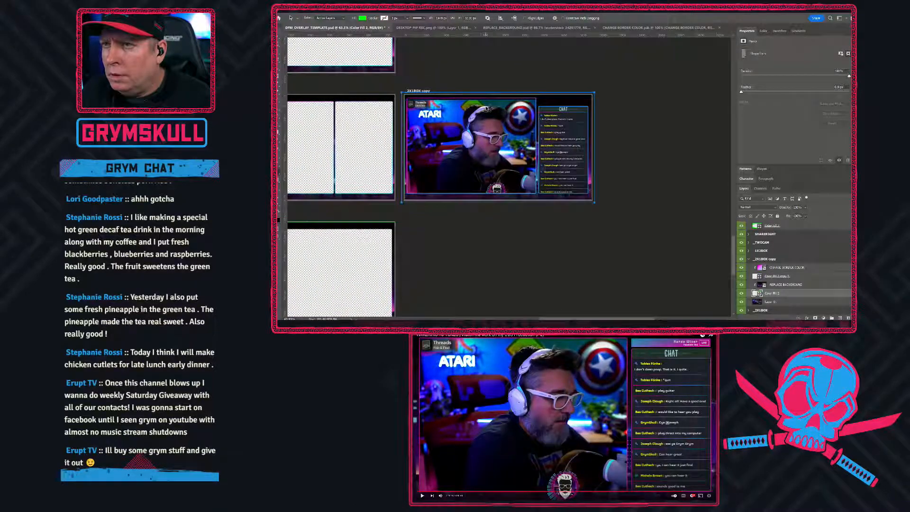
scroll(486, 108, "up", 1)
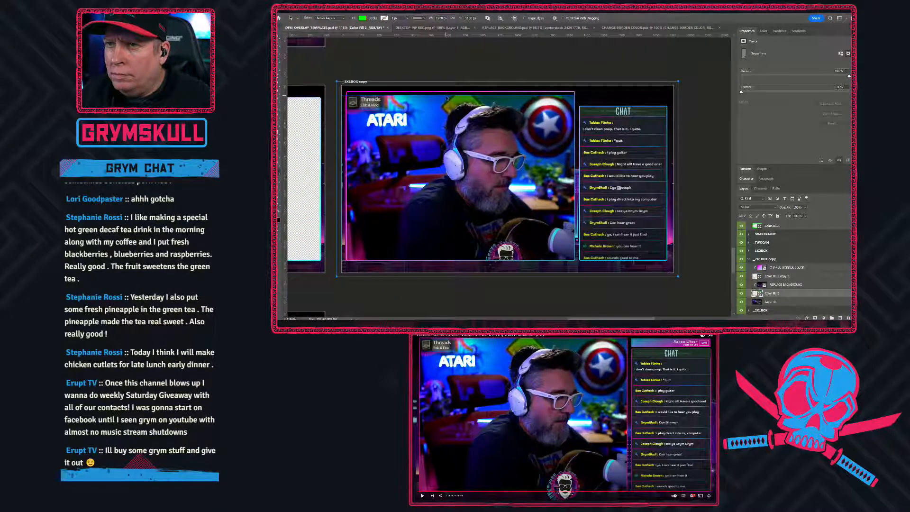
left_click(365, 96)
left_click_drag(459, 95, 460, 89)
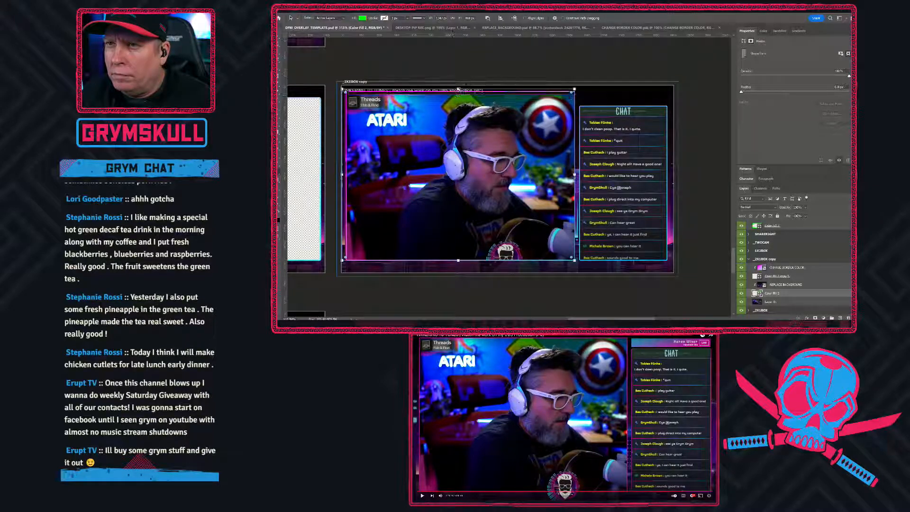
Hide the border layer and pull the camera cutout's top and left edges in to the reference frame lines
left_click(742, 276)
left_click_drag(459, 89, 458, 94)
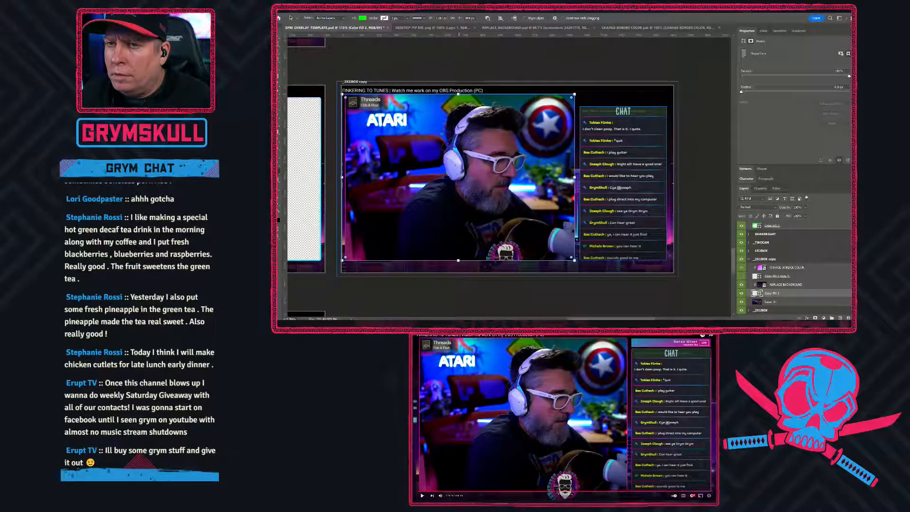
left_click_drag(342, 178, 344, 180)
scroll(345, 180, "up", 10)
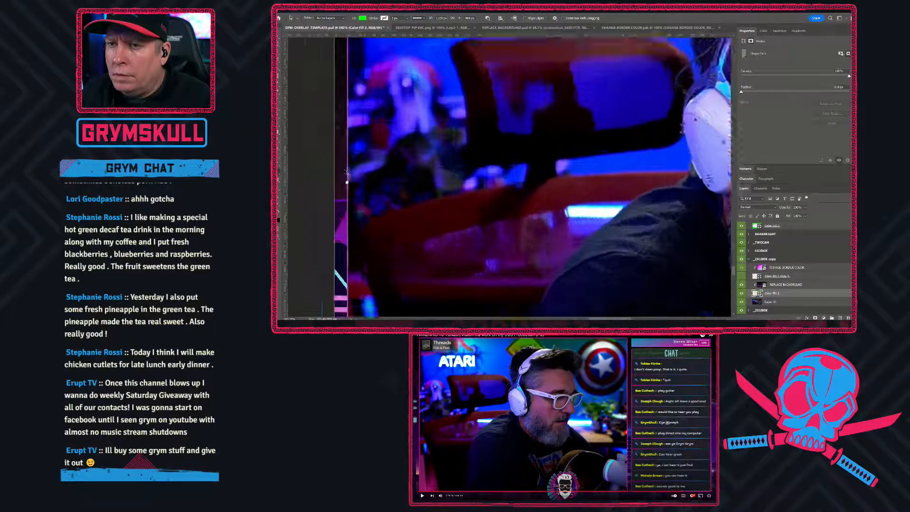
left_click_drag(352, 198, 354, 198)
left_click_drag(437, 166, 408, 204)
scroll(409, 206, "down", 5)
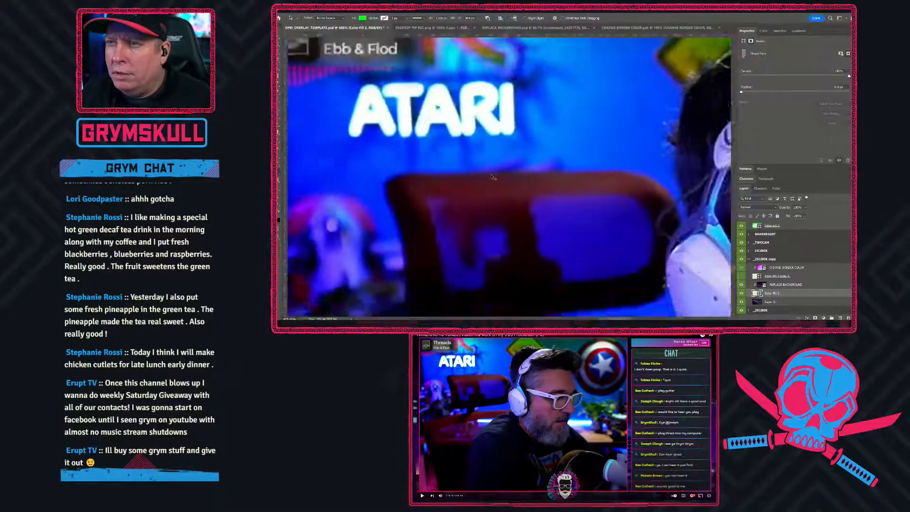
Adjust the camera cutout's bottom edge to line up with the bottom of the reference camera frame
left_click_drag(588, 87, 577, 93)
left_click_drag(542, 261, 528, 188)
left_click_drag(533, 120, 528, 108)
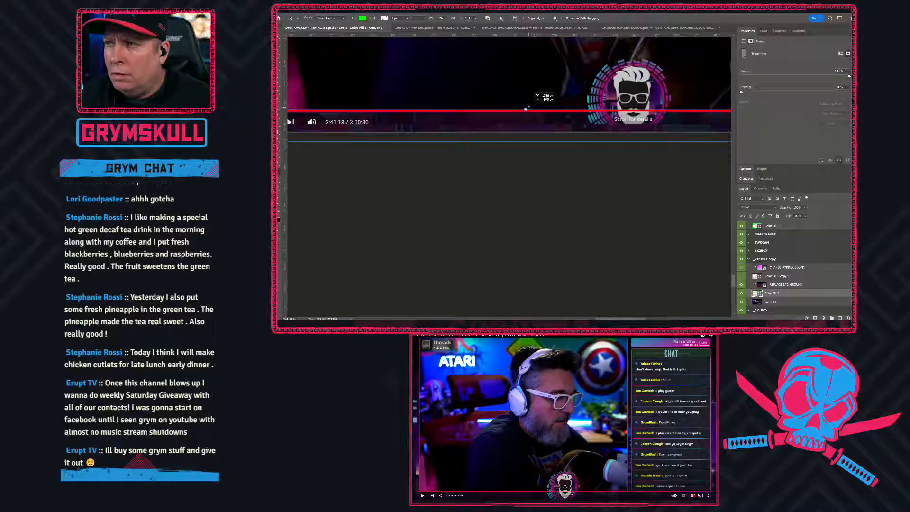
scroll(527, 108, "down", 5)
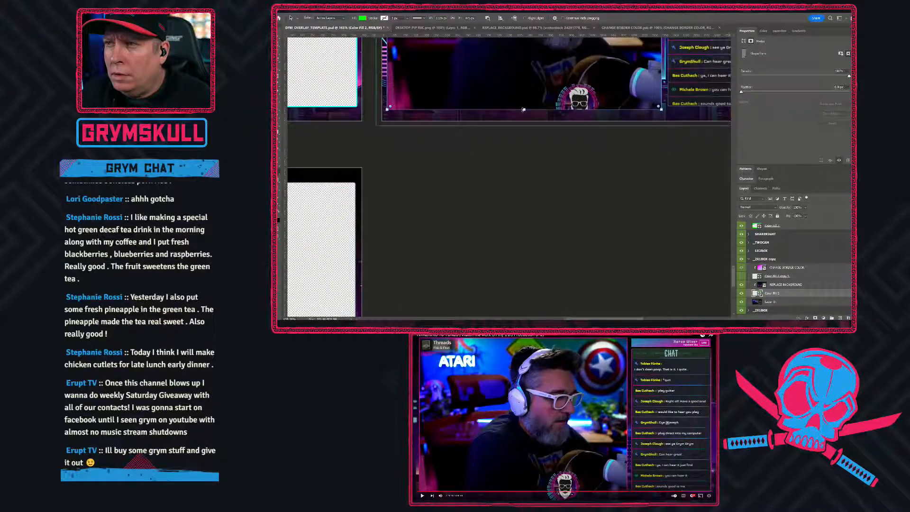
mouse_move(523, 110)
left_mouse_down()
mouse_move(524, 122)
mouse_move(529, 99)
mouse_move(527, 116)
left_mouse_up()
scroll(528, 123, "up", 8)
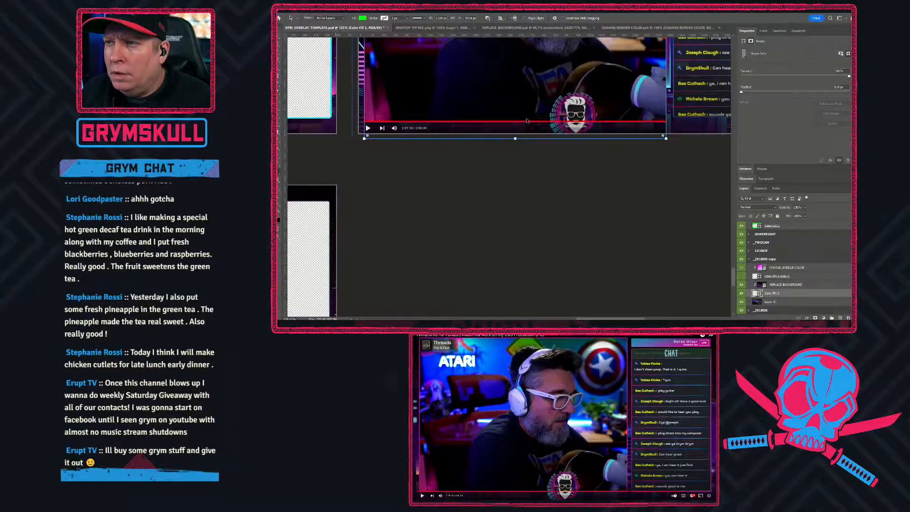
scroll(527, 123, "up", 2)
left_click_drag(486, 193, 496, 126)
scroll(496, 128, "down", 3)
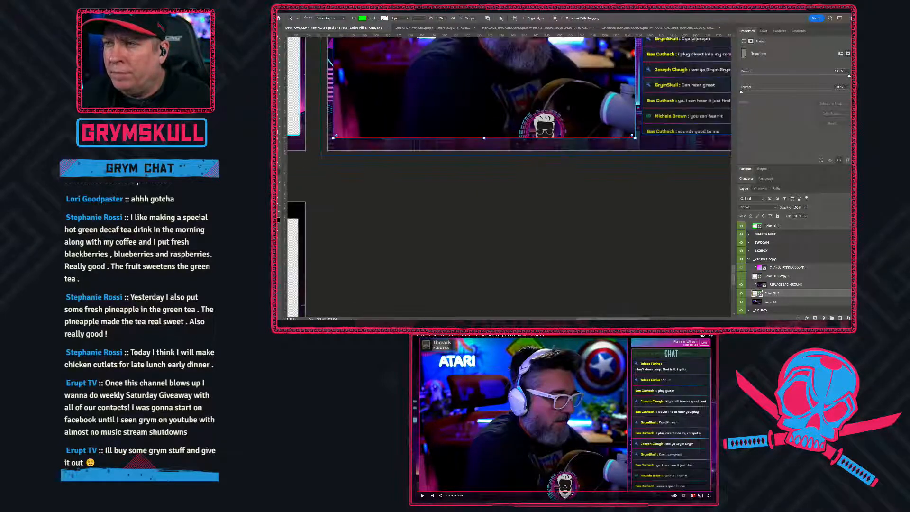
scroll(527, 143, "down", 3)
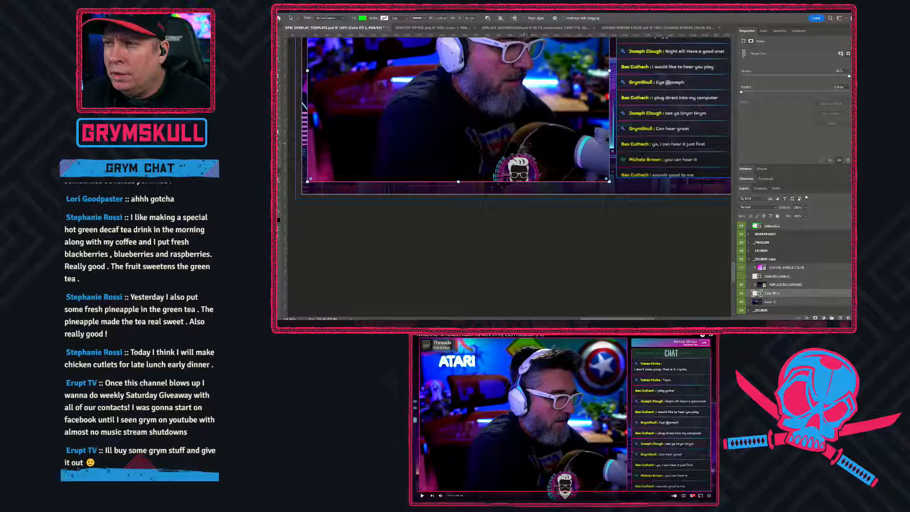
scroll(527, 143, "down", 3)
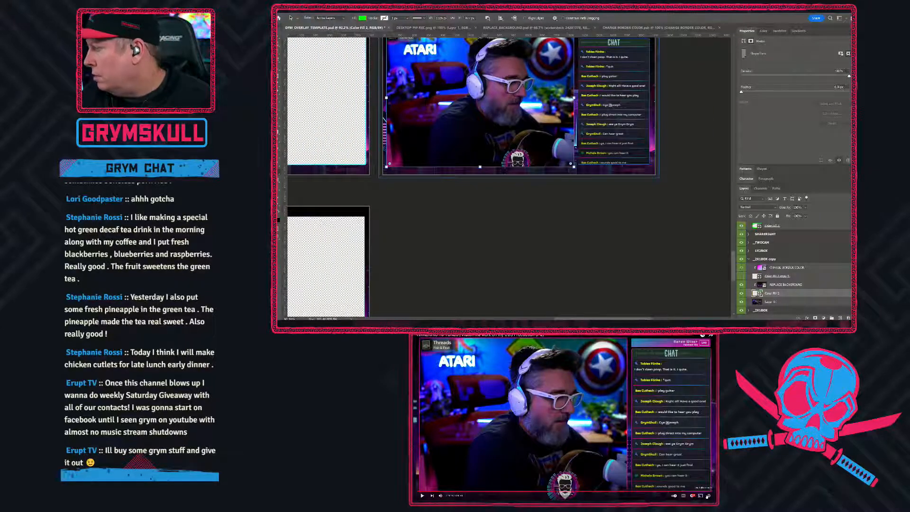
Take the reference video out of full screen and check the chat cutout's bottom edge against the camera cutout
left_click(700, 496)
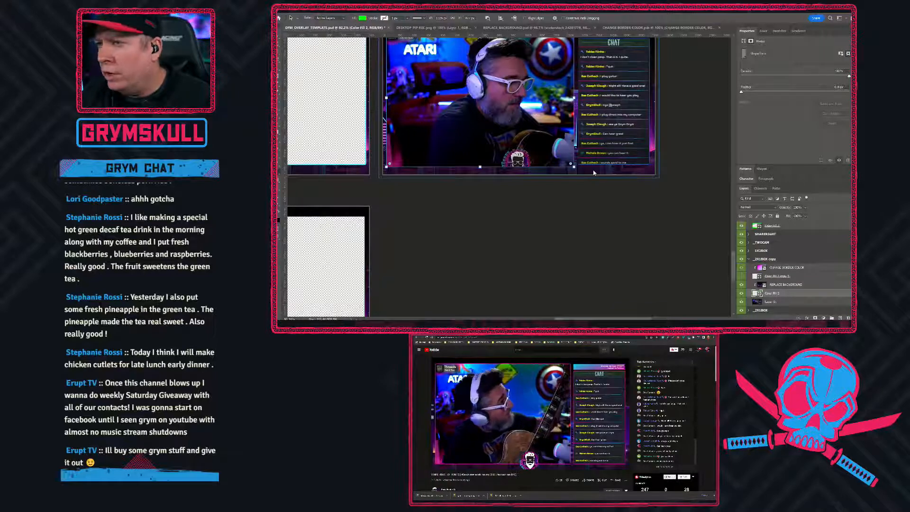
left_click(606, 166)
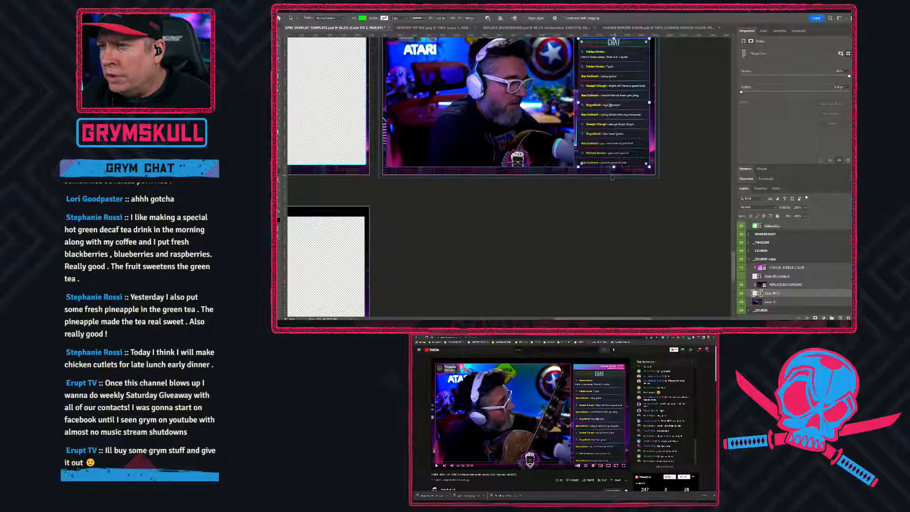
scroll(611, 178, "up", 3)
scroll(617, 161, "up", 4)
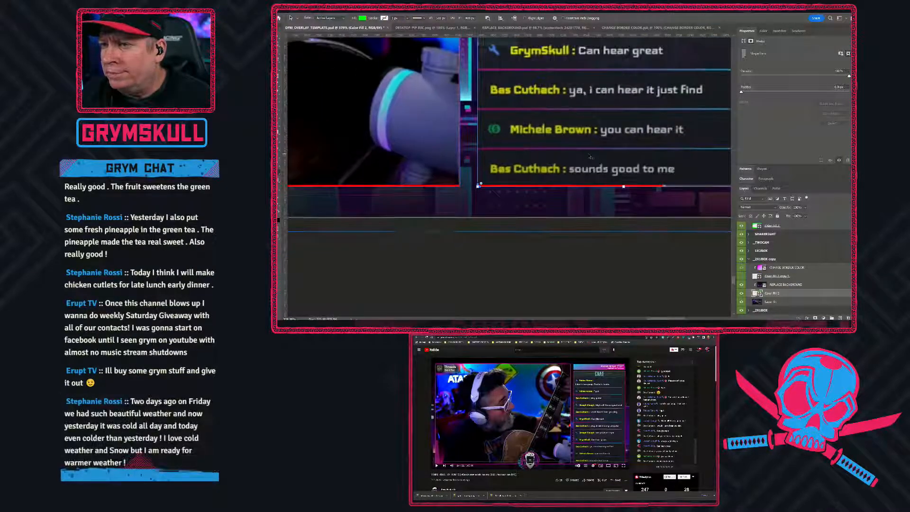
scroll(590, 157, "down", 6)
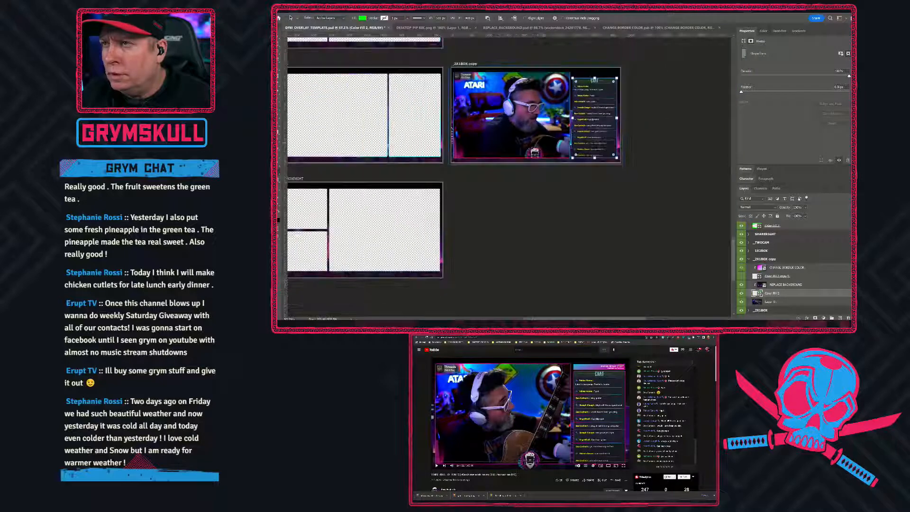
left_click_drag(515, 117, 524, 127)
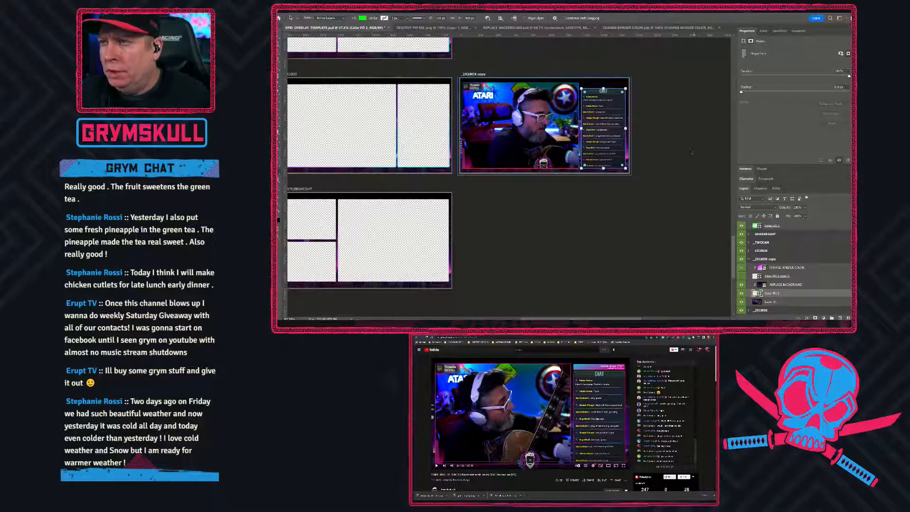
Hide the reference screenshot layer in the _2X1BOX copy artboard and show the border layer again
left_click(741, 301)
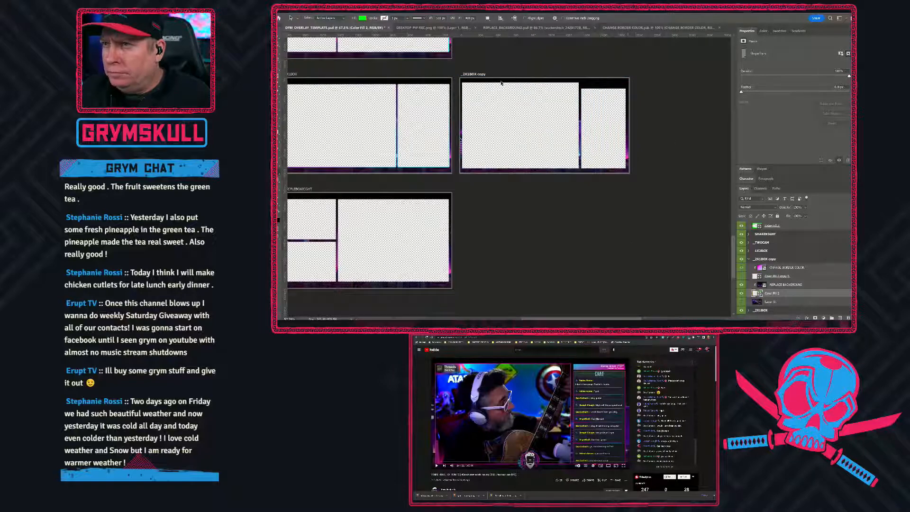
scroll(501, 83, "up", 3)
left_click(741, 276)
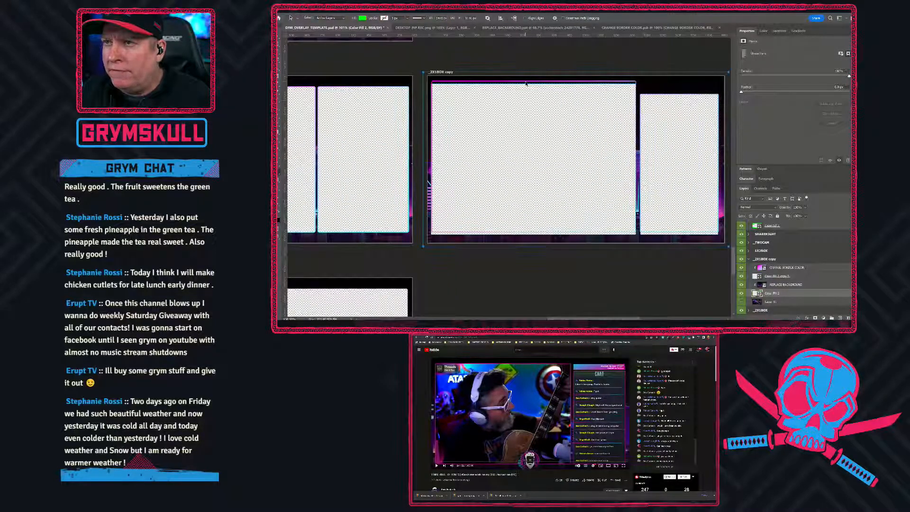
On the border layer, lower the camera border's top edge to meet the camera cutout
left_click(757, 277)
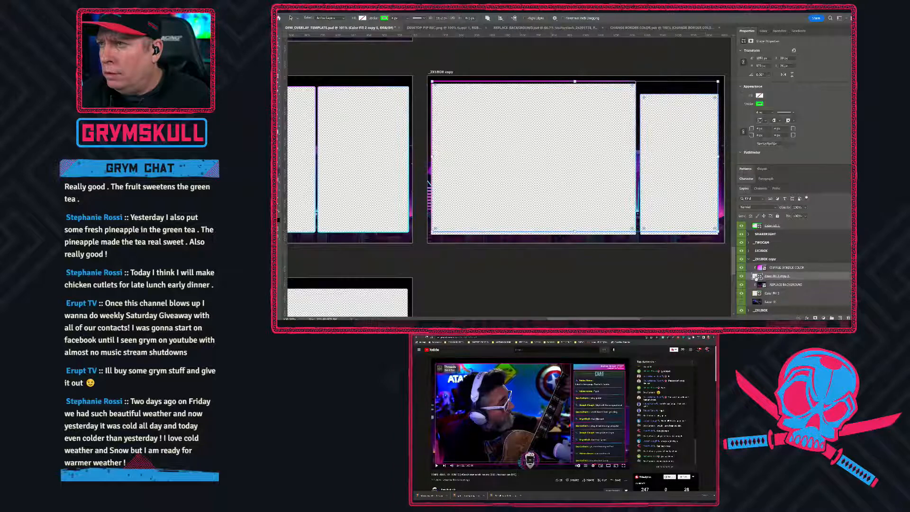
scroll(600, 93, "up", 2)
left_click(600, 84)
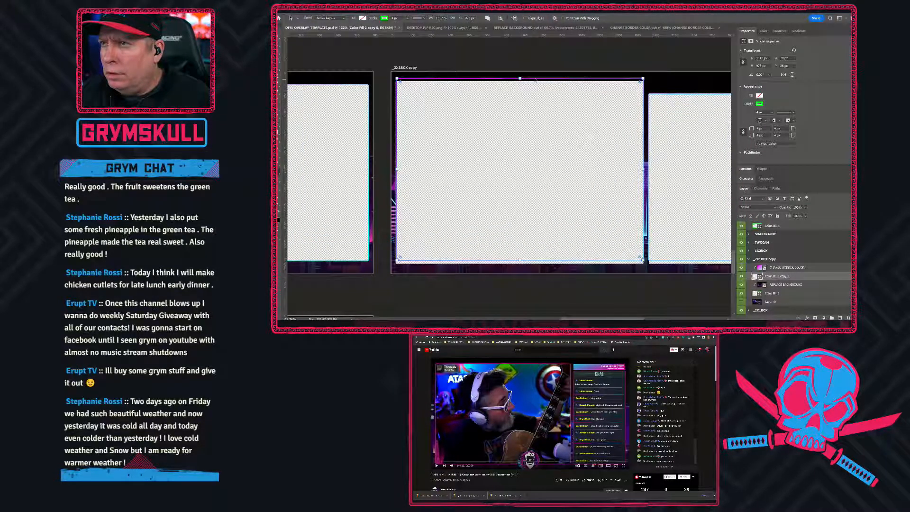
left_click_drag(520, 79, 520, 81)
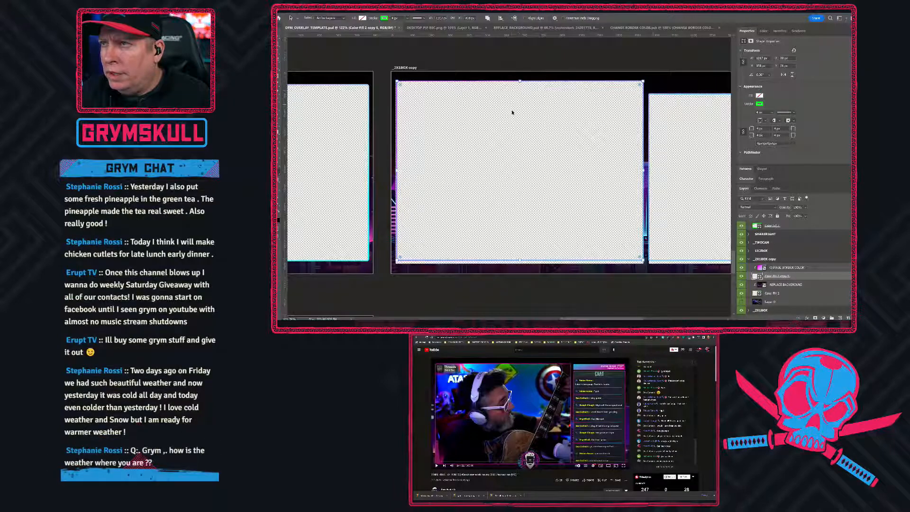
left_click(674, 83)
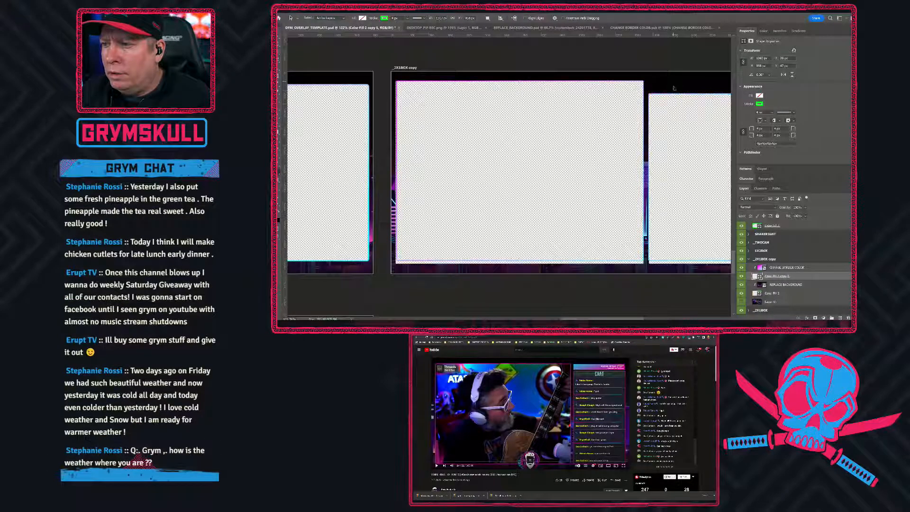
Lower the bottom edges of the camera and chat borders to match the bottoms of their cutouts
left_click(498, 260)
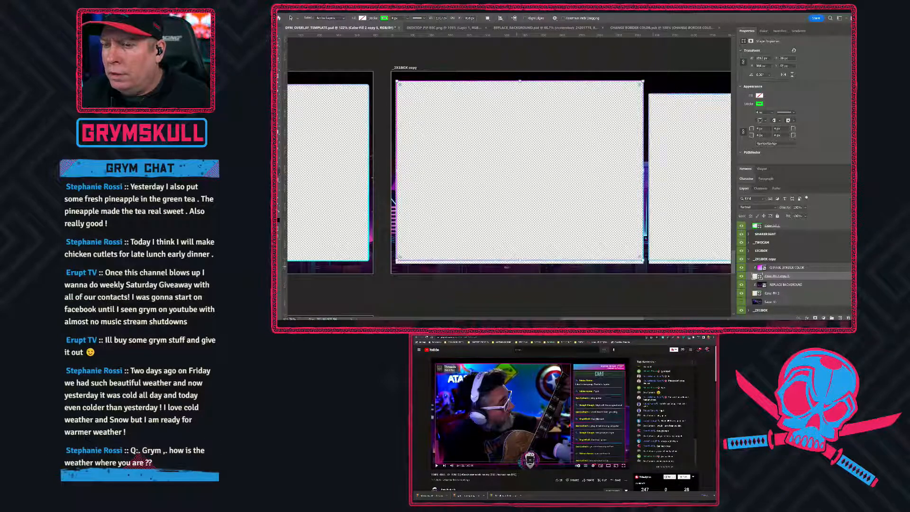
scroll(510, 265, "up", 3)
left_click_drag(523, 259, 524, 264)
left_click_drag(568, 238, 488, 224)
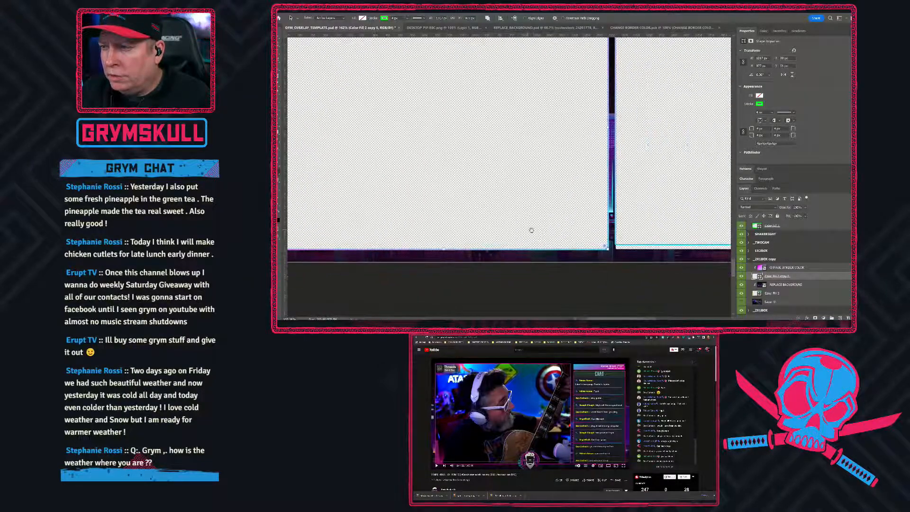
left_click(640, 246)
left_click_drag(659, 225, 611, 231)
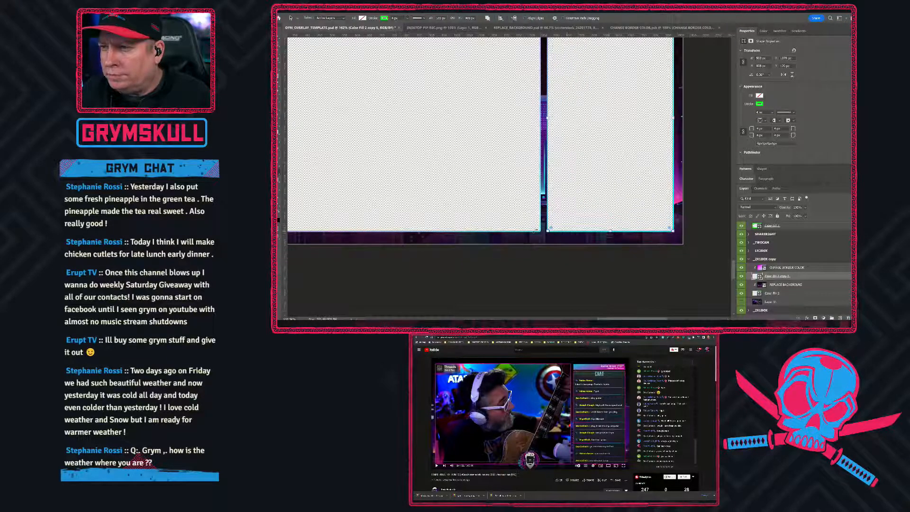
scroll(471, 201, "down", 1)
scroll(453, 195, "down", 1)
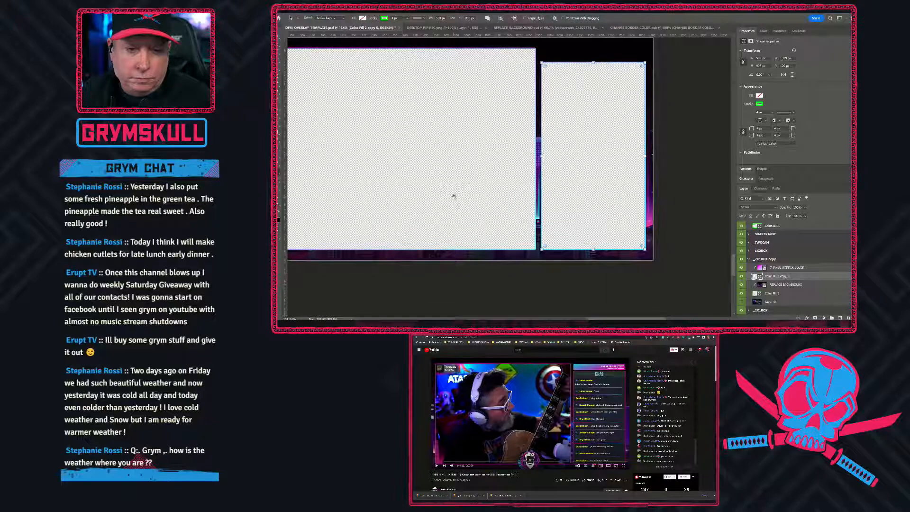
scroll(453, 195, "up", 2)
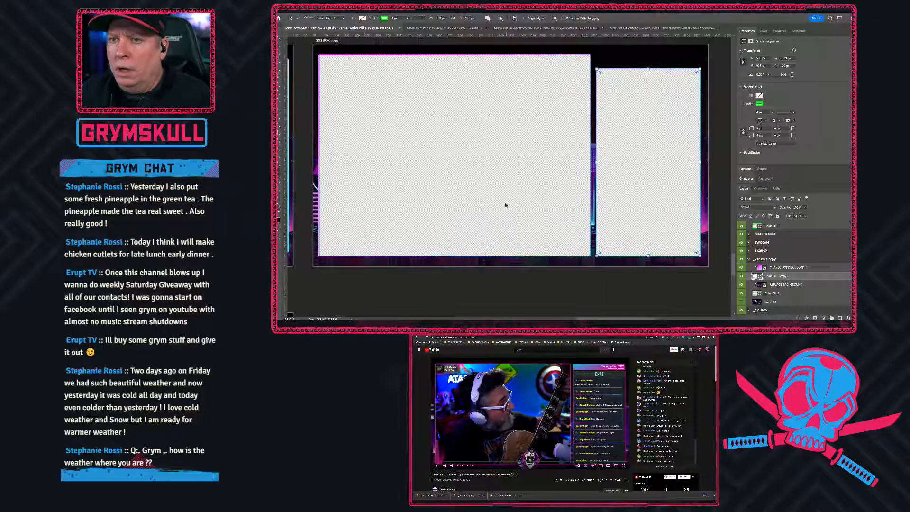
Extend the camera border's left edge outward and fine-tune it against the camera cutout's left edge
left_click(317, 175)
left_click_drag(320, 156, 317, 156)
scroll(317, 164, "up", 5)
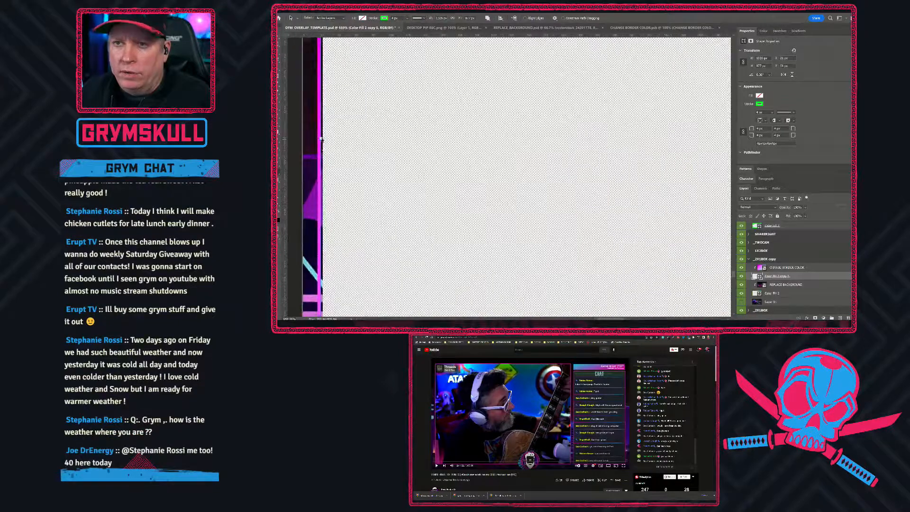
left_click_drag(320, 138, 326, 137)
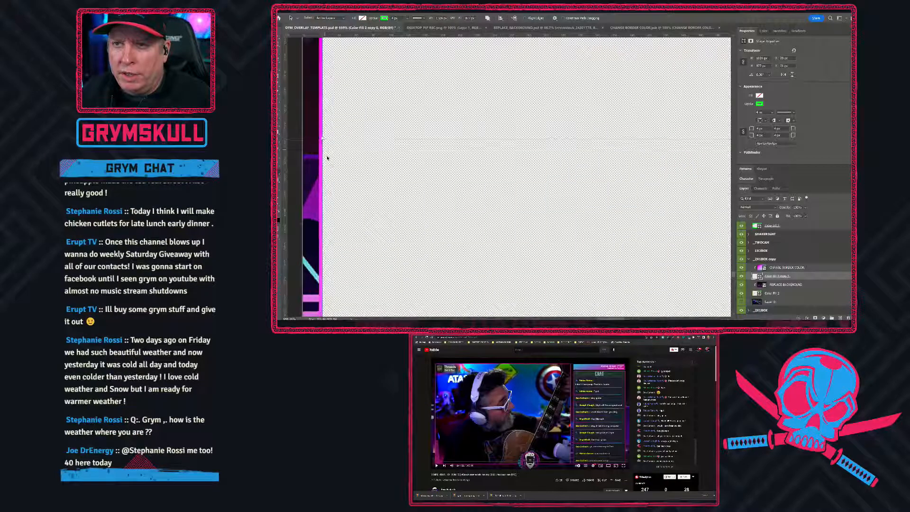
Inspect the camera border's top edge up close and compare the _2X1BOX copy layout with the other artboards
scroll(411, 184, "down", 5)
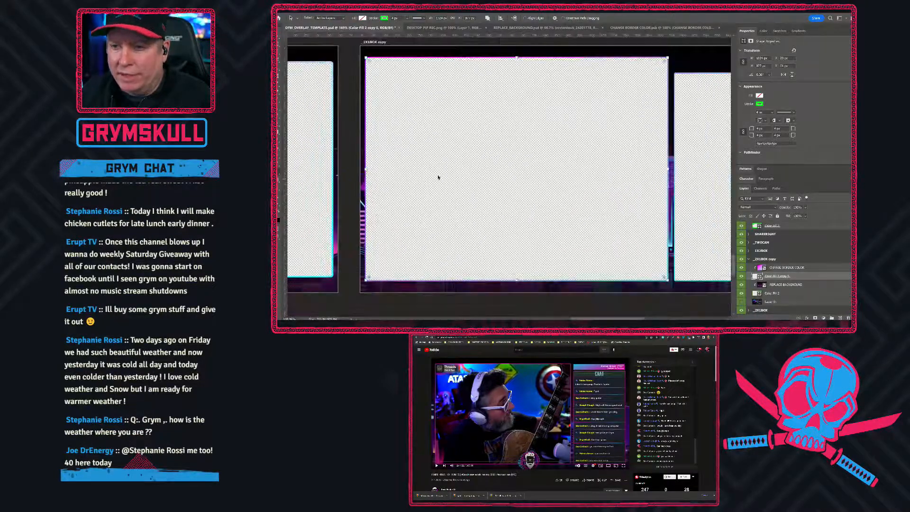
scroll(518, 180, "down", 2)
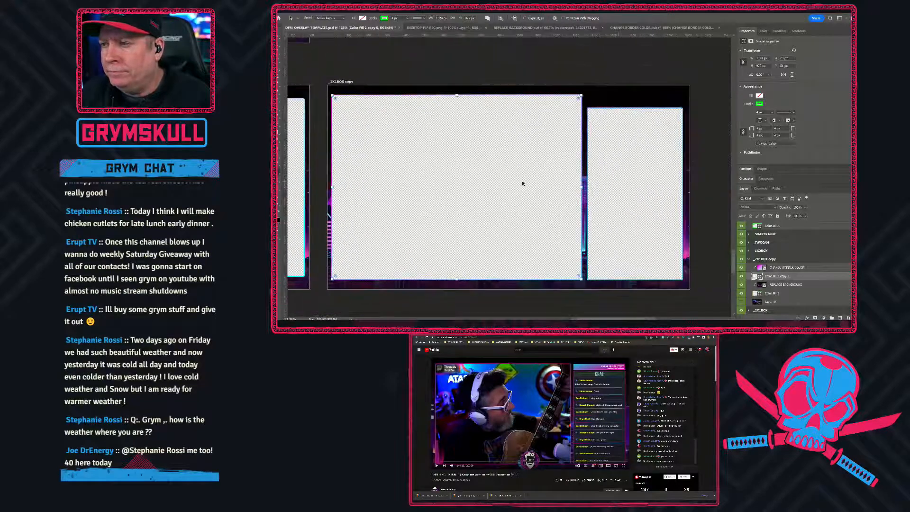
left_click_drag(519, 199, 515, 192)
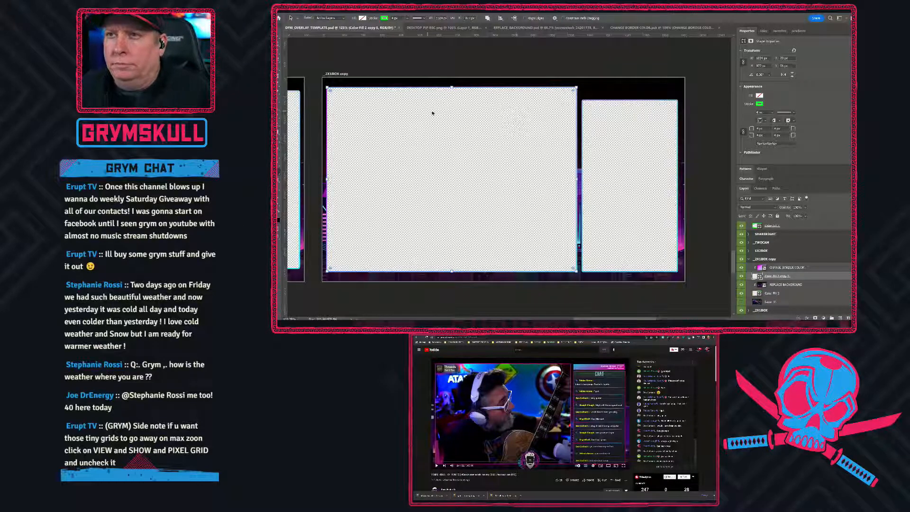
scroll(441, 98, "up", 10)
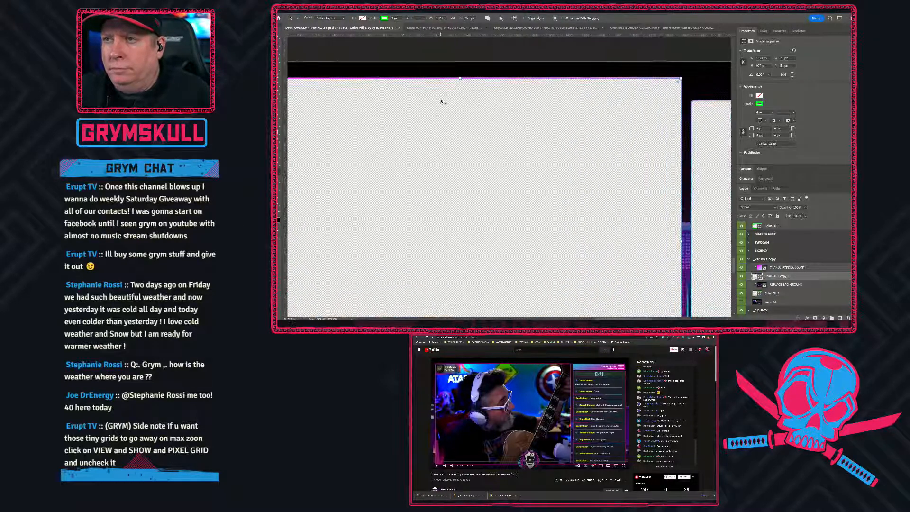
scroll(441, 100, "up", 8)
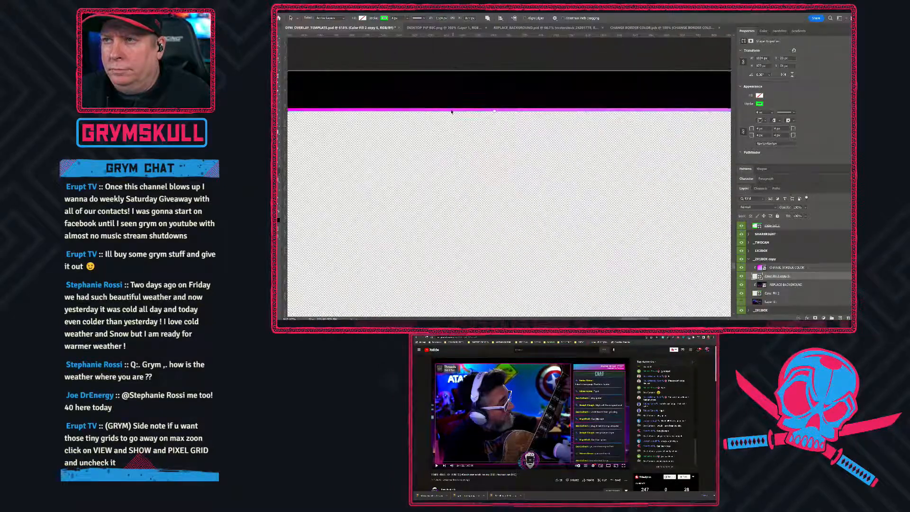
scroll(451, 108, "up", 10)
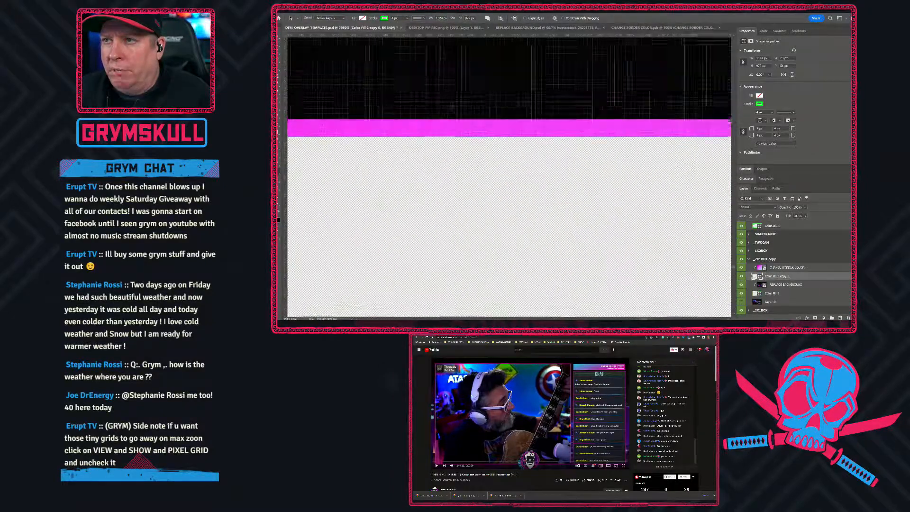
scroll(452, 108, "down", 8)
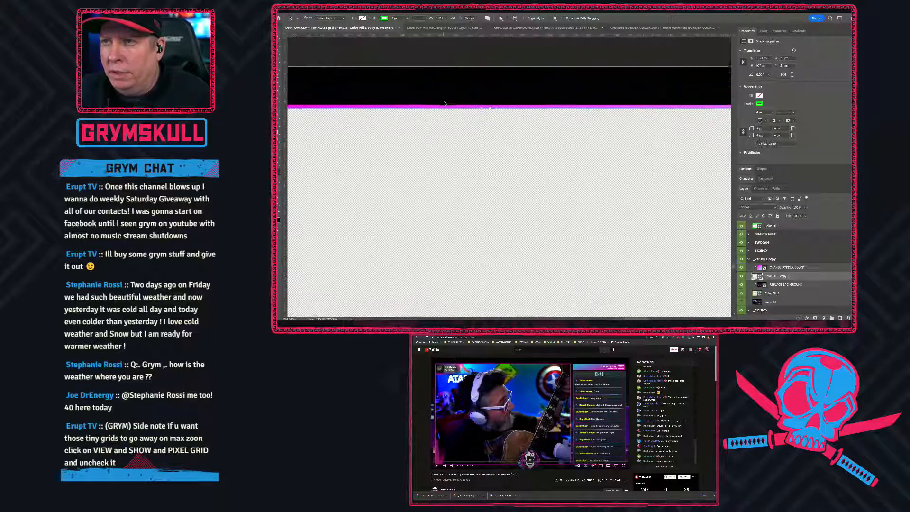
scroll(443, 102, "down", 8)
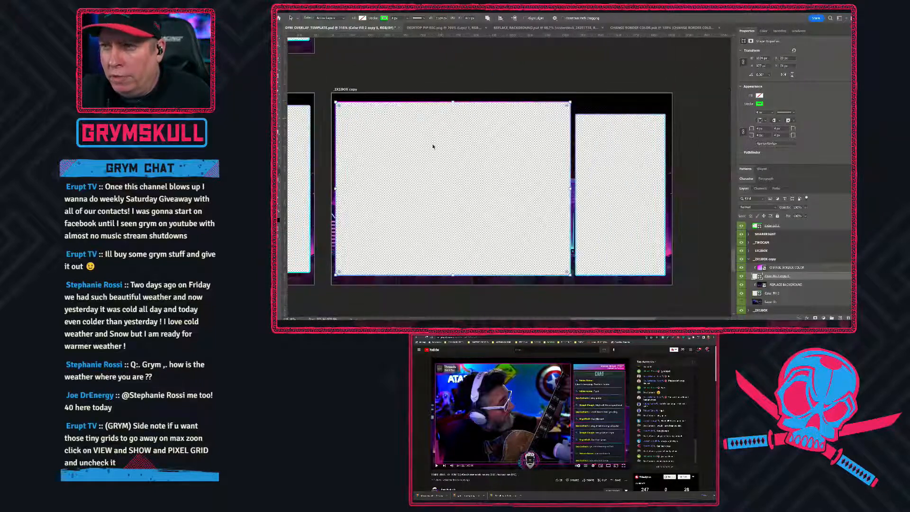
scroll(435, 166, "down", 5)
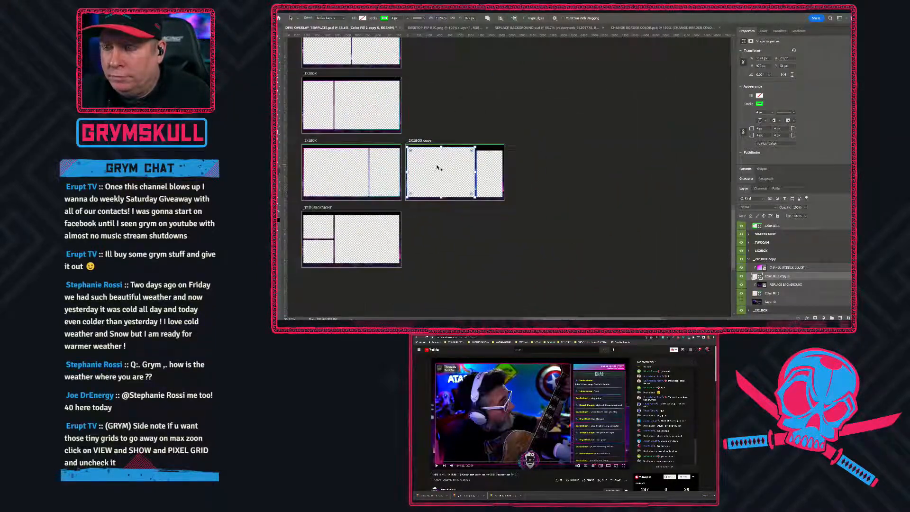
scroll(437, 164, "down", 3)
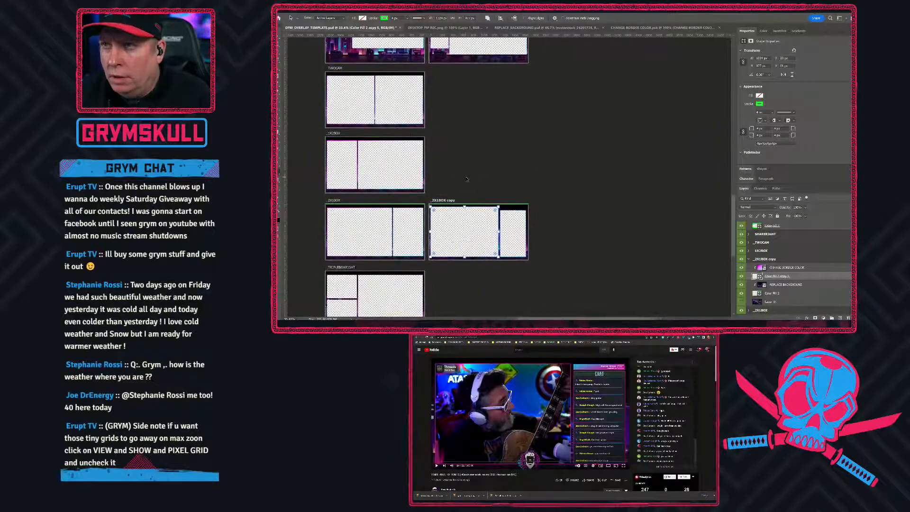
scroll(466, 180, "down", 1)
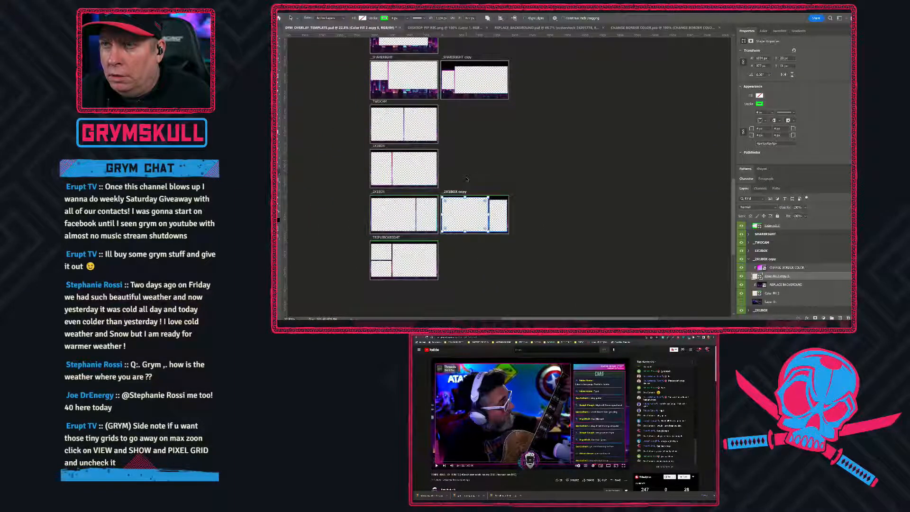
scroll(466, 179, "up", 2)
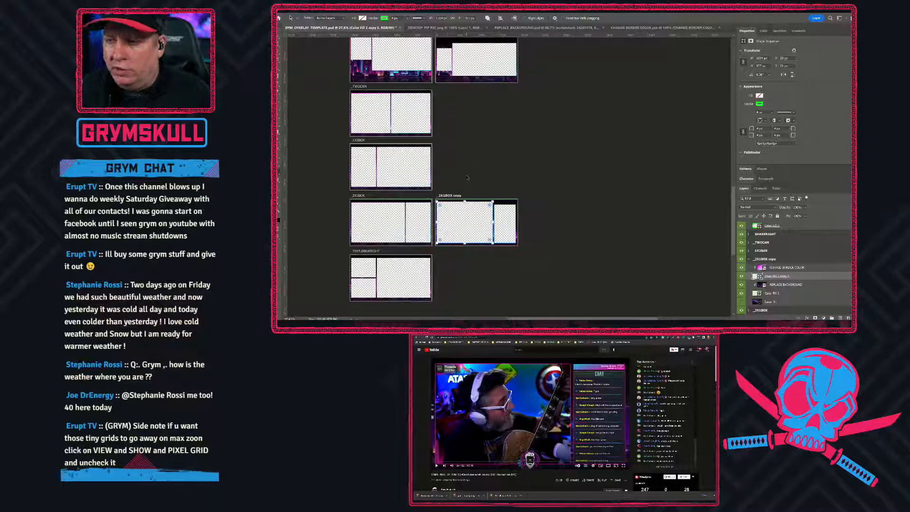